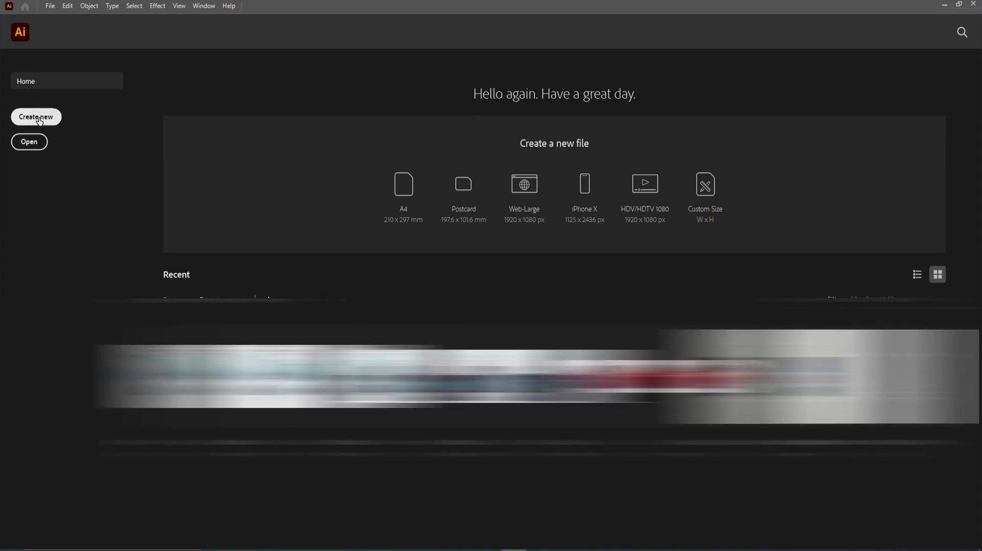
- Create a 12 x 16 in RGB document, Untitled-1, from the custom preset
click(40, 121)
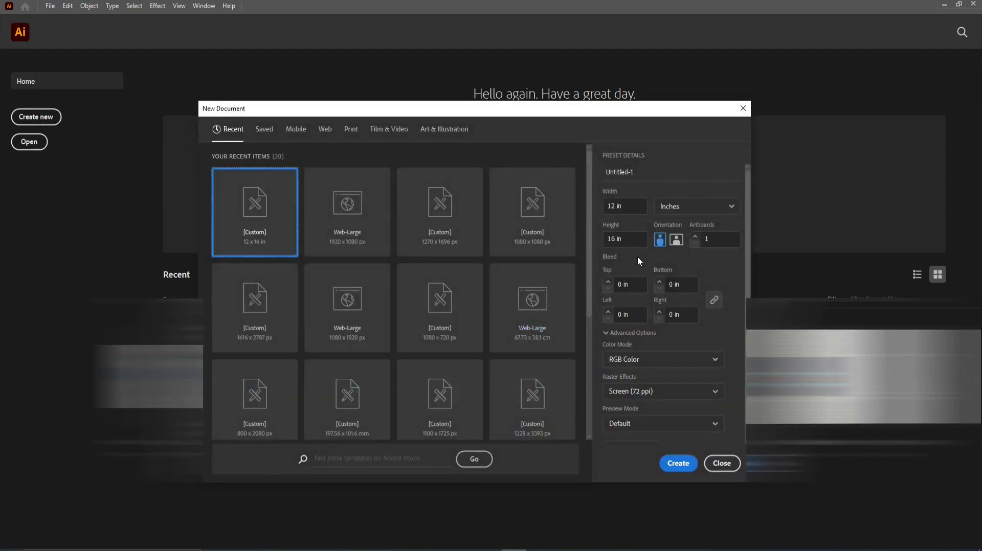
click(676, 465)
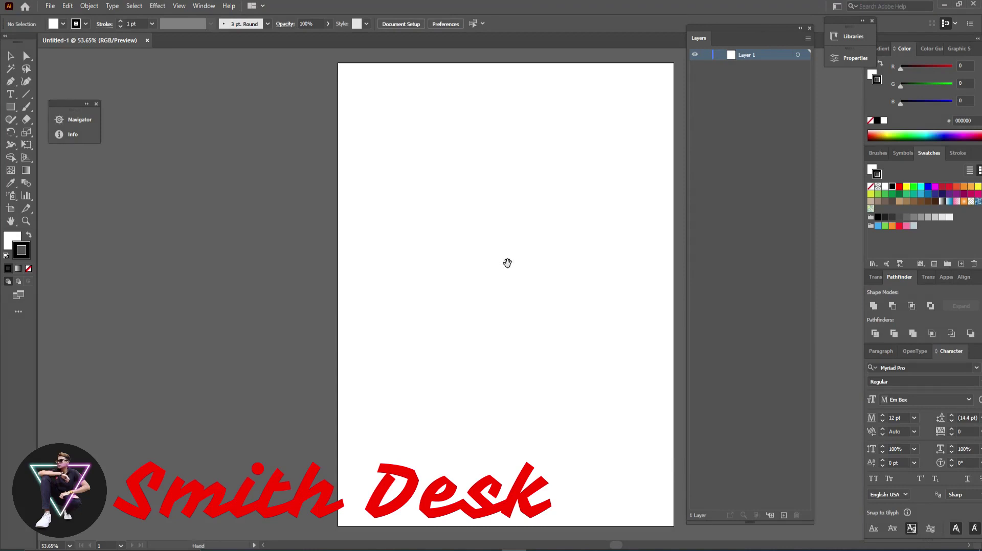
- Paste the blue vintage car artwork and align it to the artboard's horizontal centre
drag(506, 263, 415, 264)
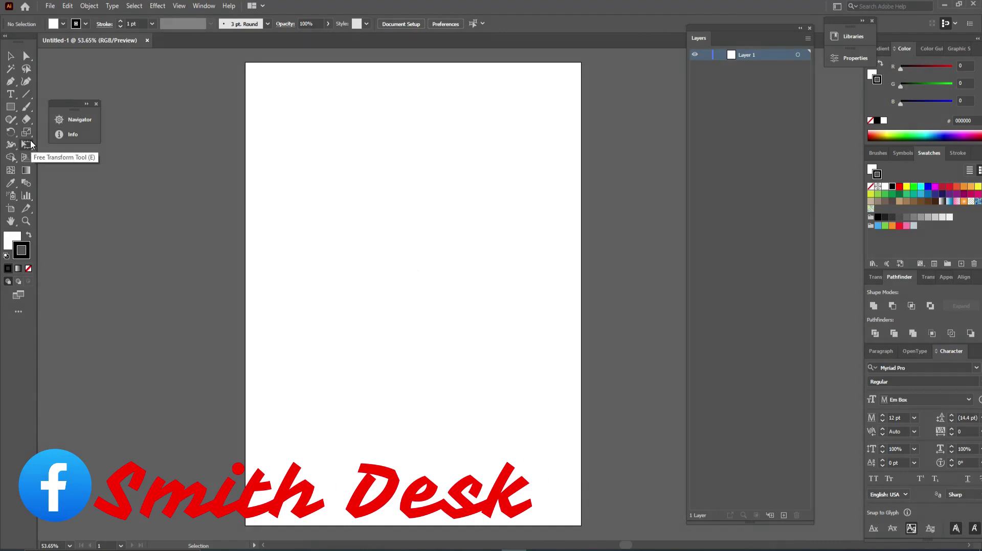
key(ctrl+v)
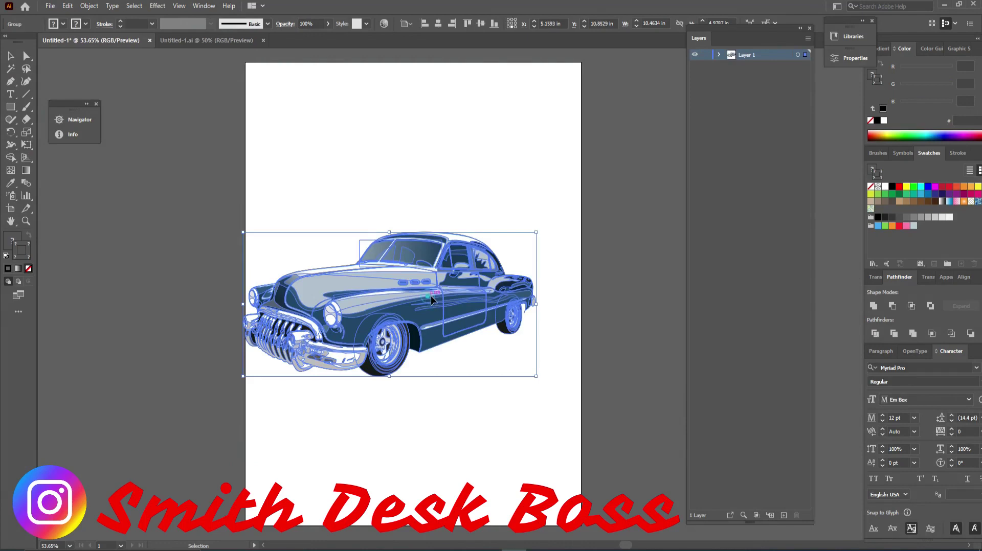
drag(431, 300, 449, 300)
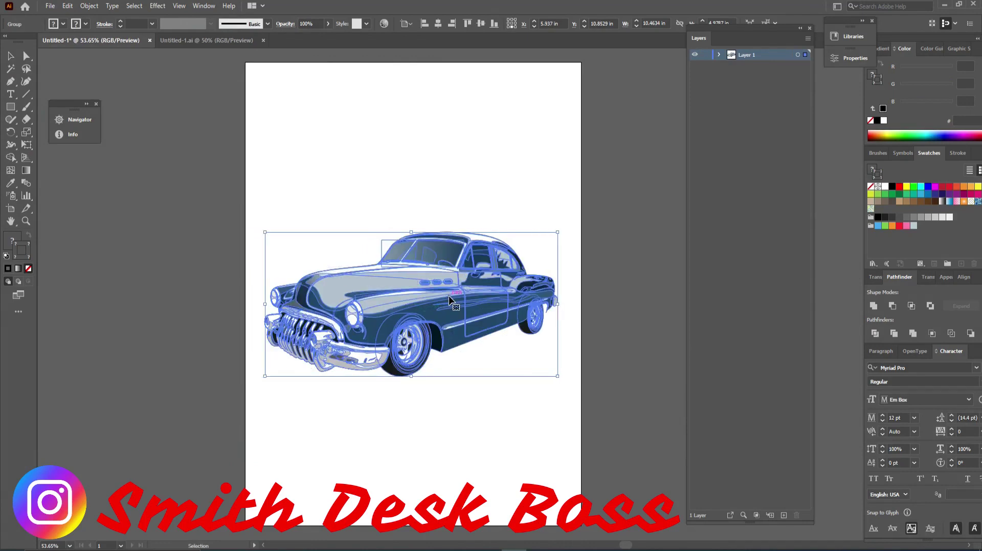
click(438, 24)
drag(461, 323, 466, 327)
click(416, 201)
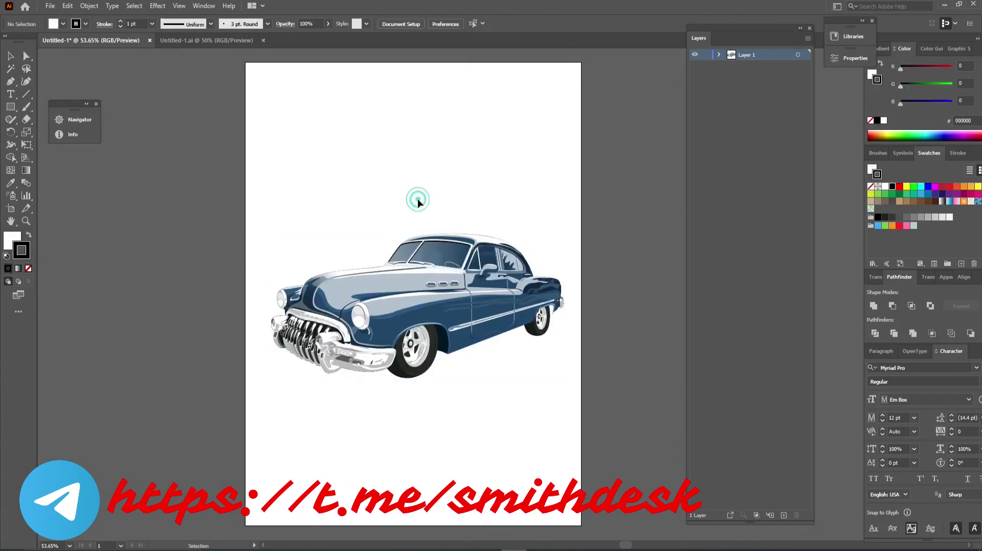
- Draw a diagonal ground line from below the front bumper to past the rear wheel
key(p)
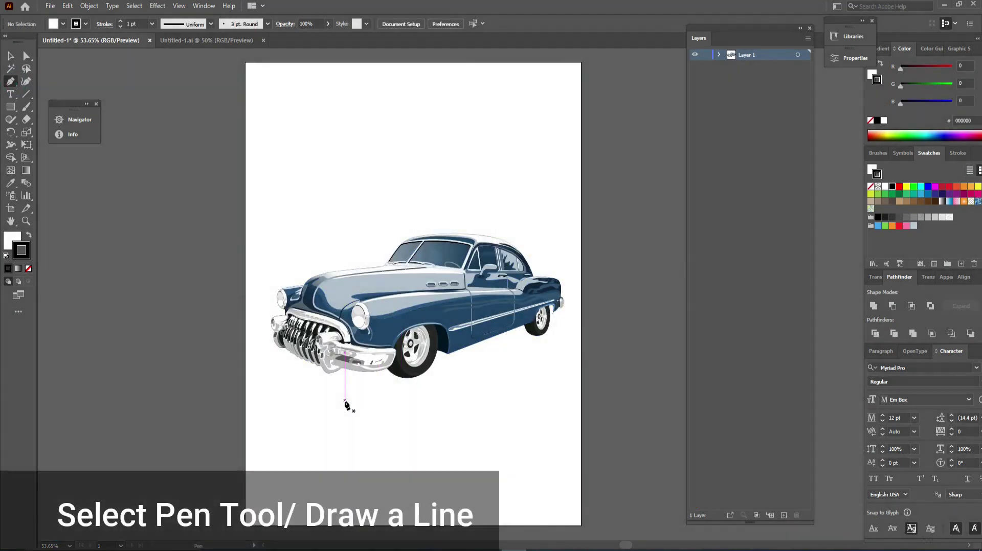
drag(344, 400, 357, 396)
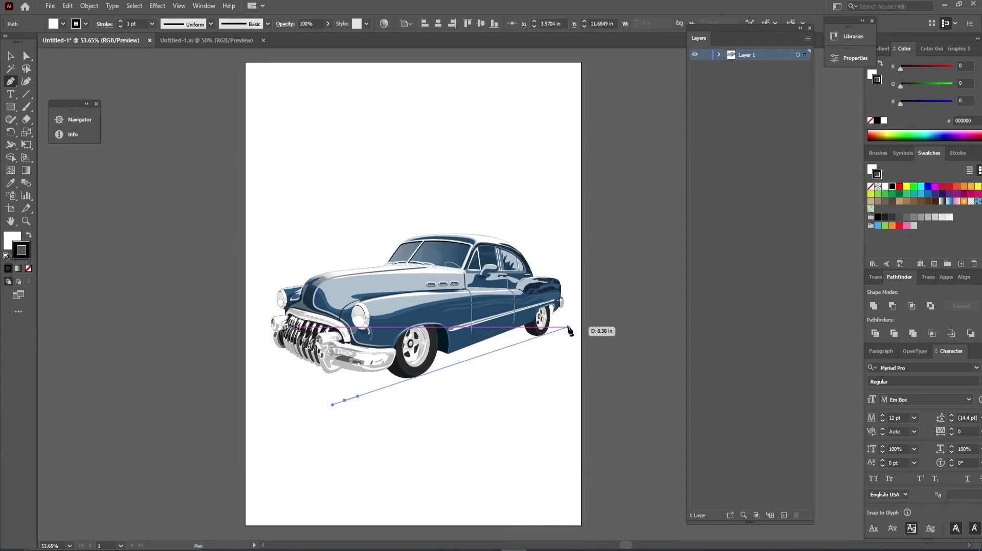
click(569, 327)
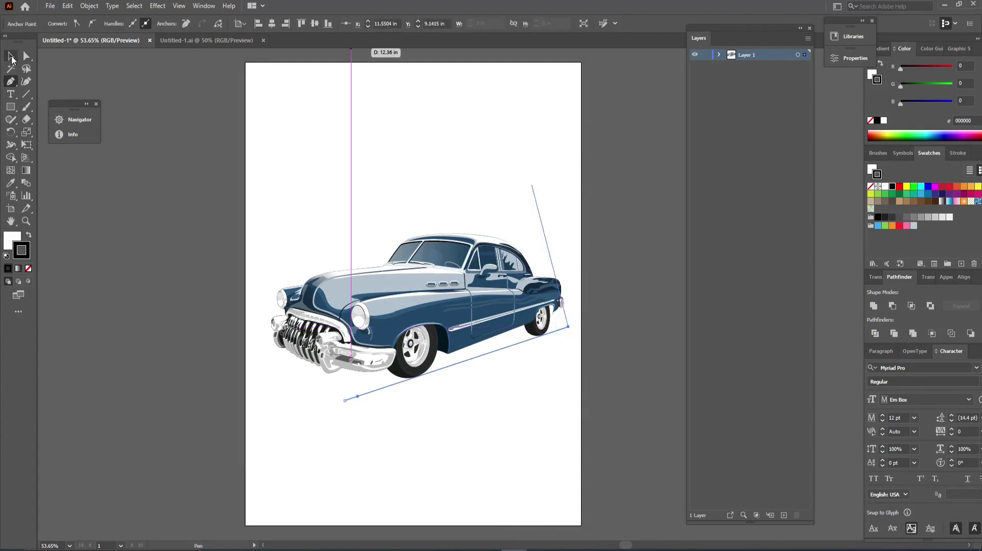
click(11, 57)
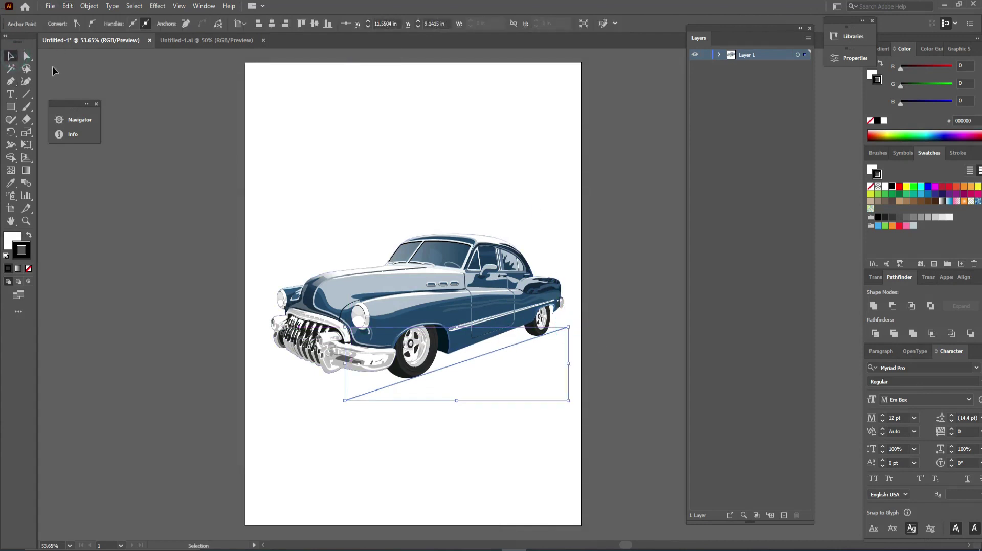
click(222, 184)
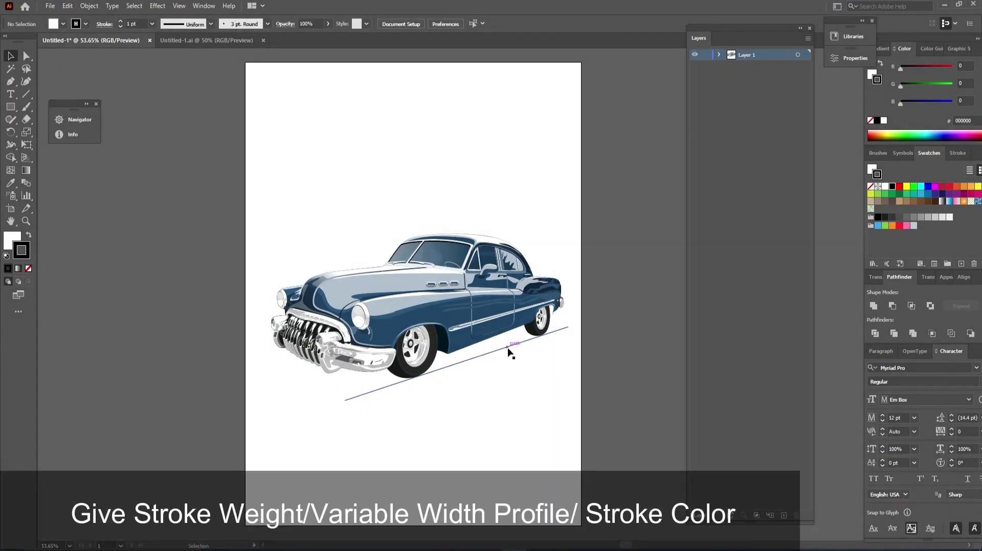
- Give the ground line the elliptical tapered width profile and a 5 pt stroke
click(507, 350)
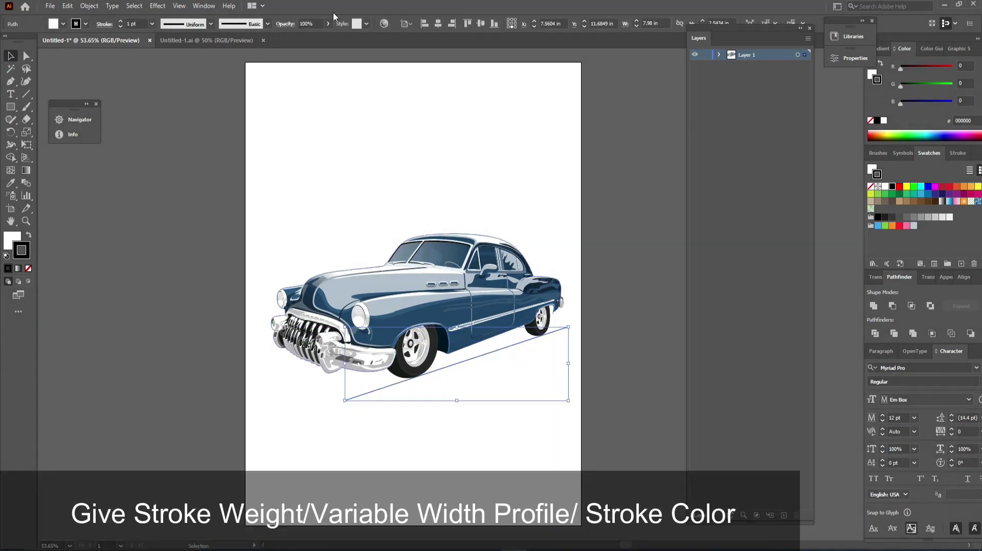
click(210, 24)
click(189, 63)
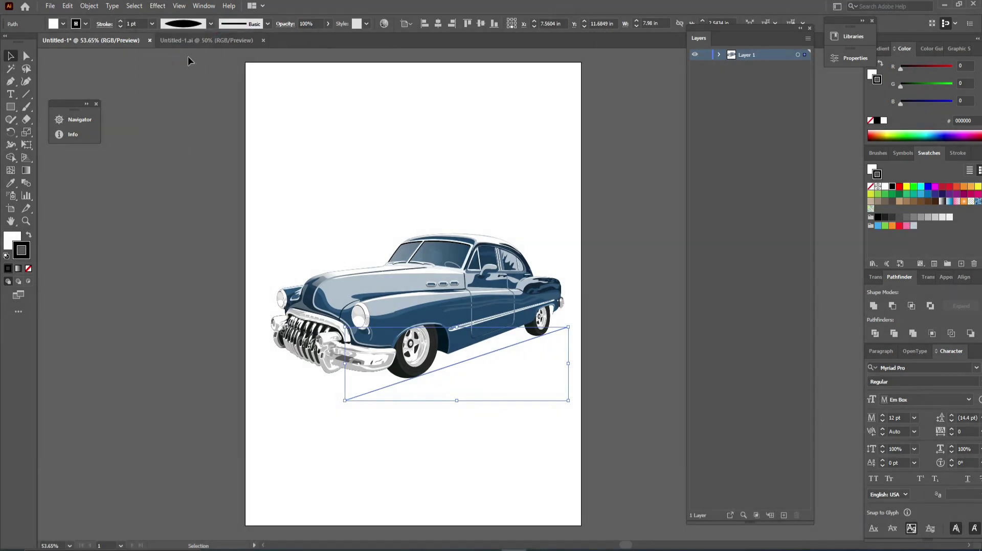
click(120, 22)
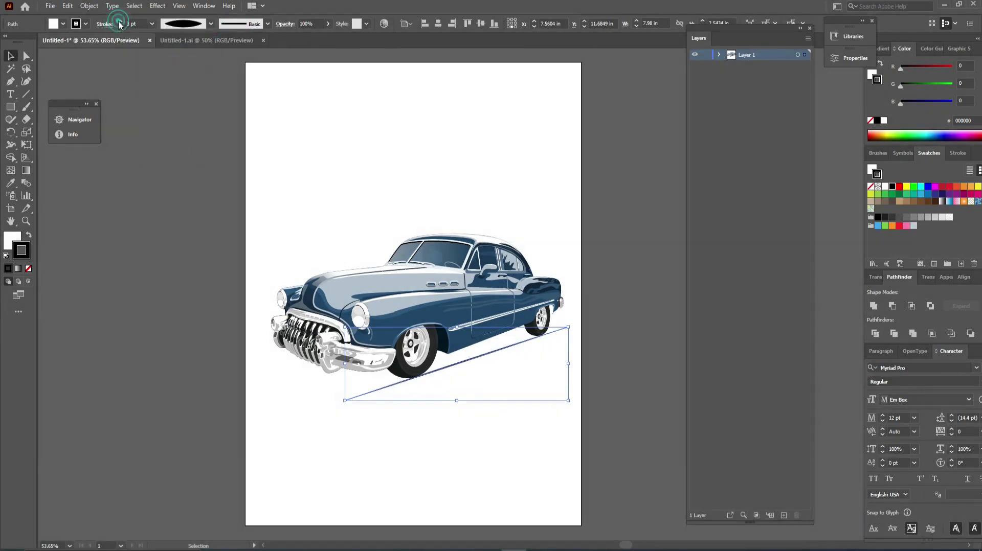
click(120, 22)
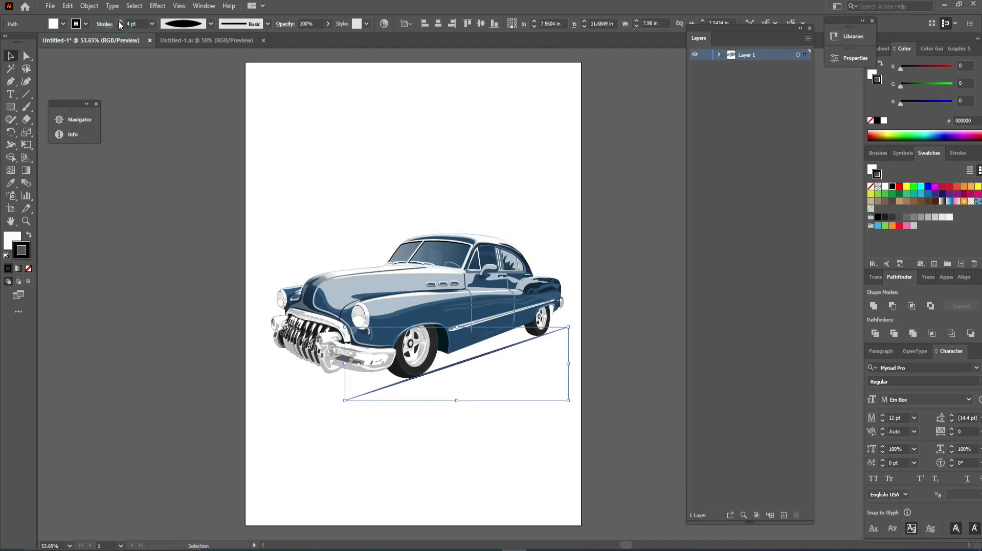
click(119, 22)
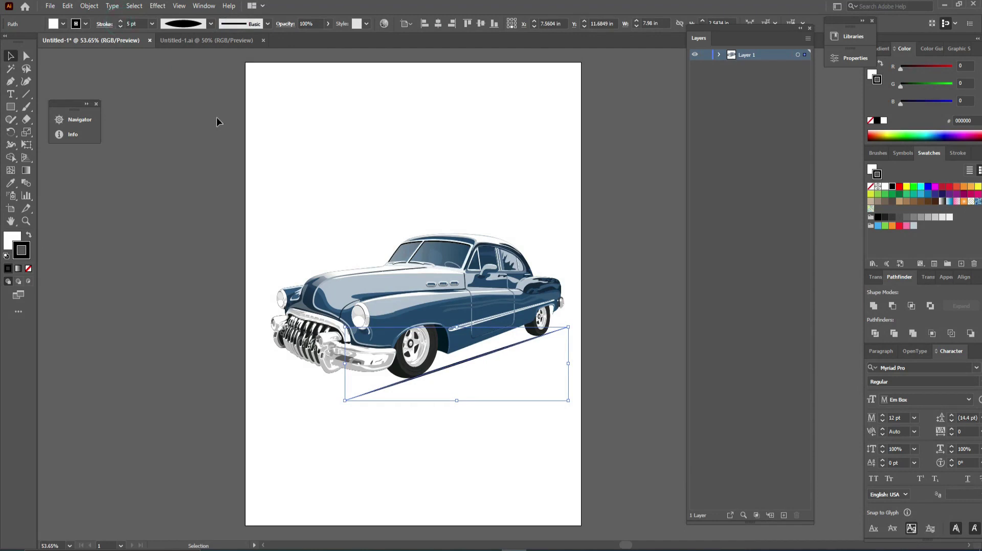
click(267, 133)
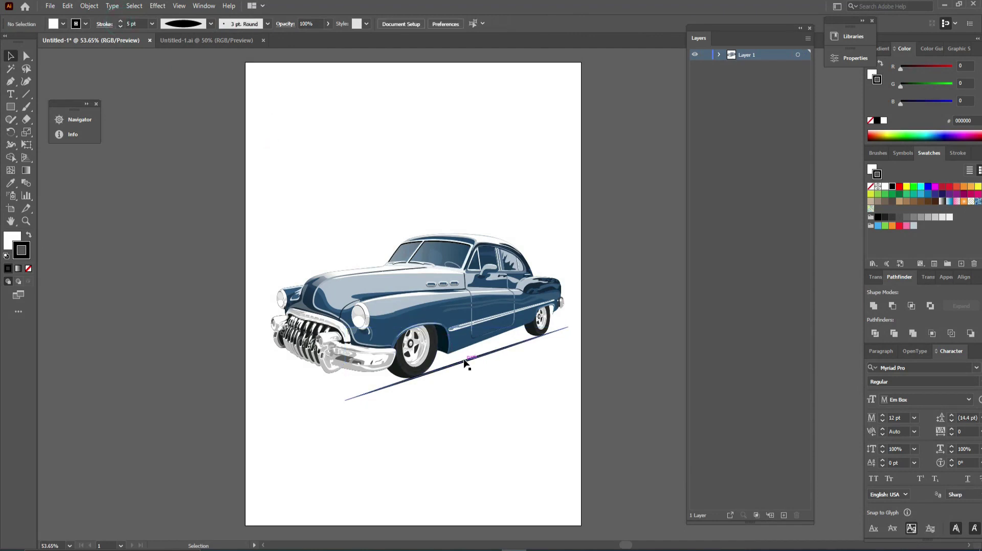
drag(465, 363, 454, 347)
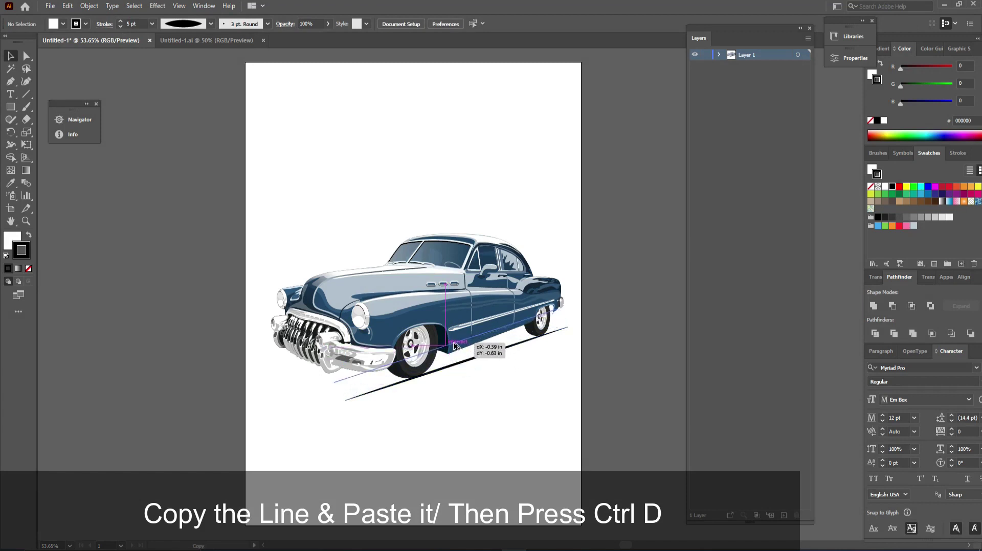
- Place a copy of the tapered line higher and reposition it across the car body
drag(454, 346, 454, 347)
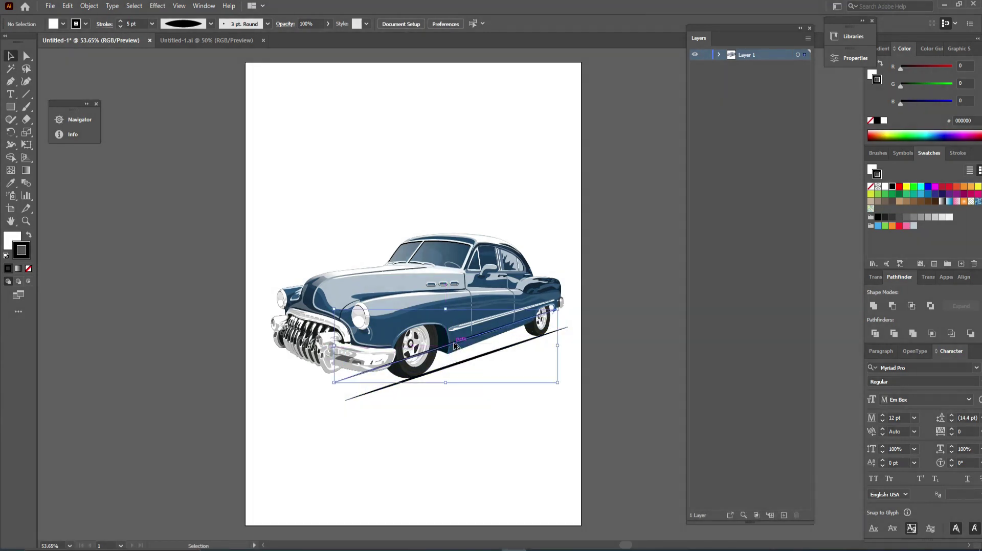
key(a)
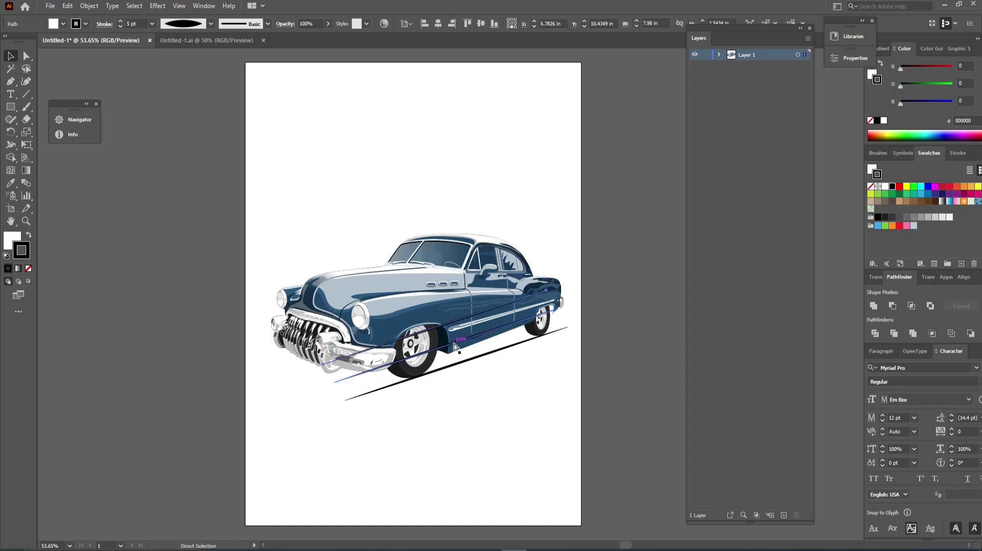
key(v)
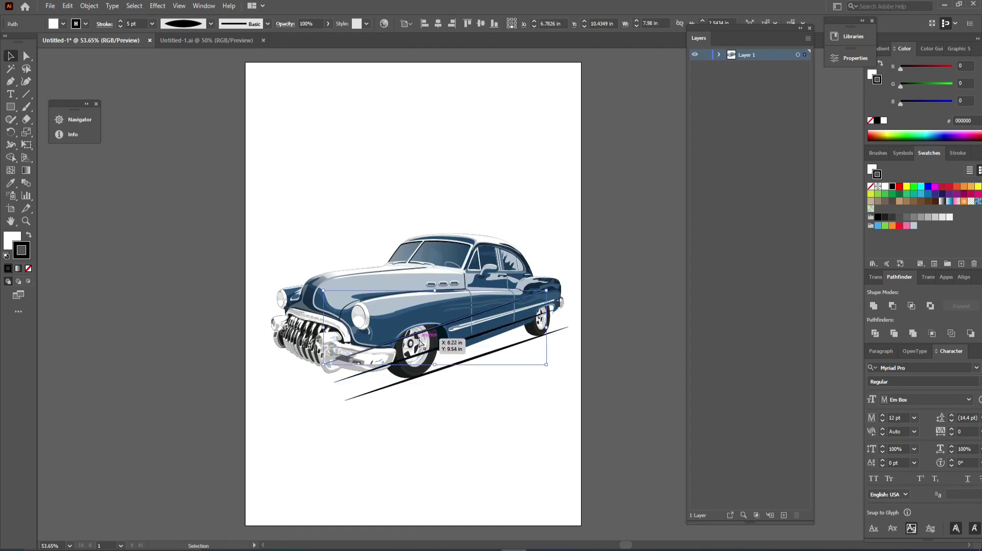
key(a)
key(v)
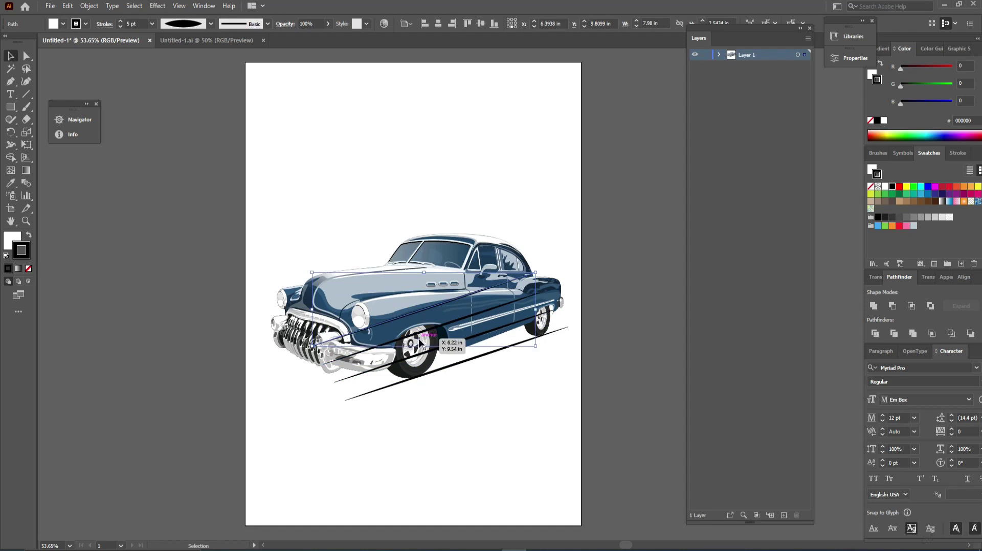
key(ctrl+equal)
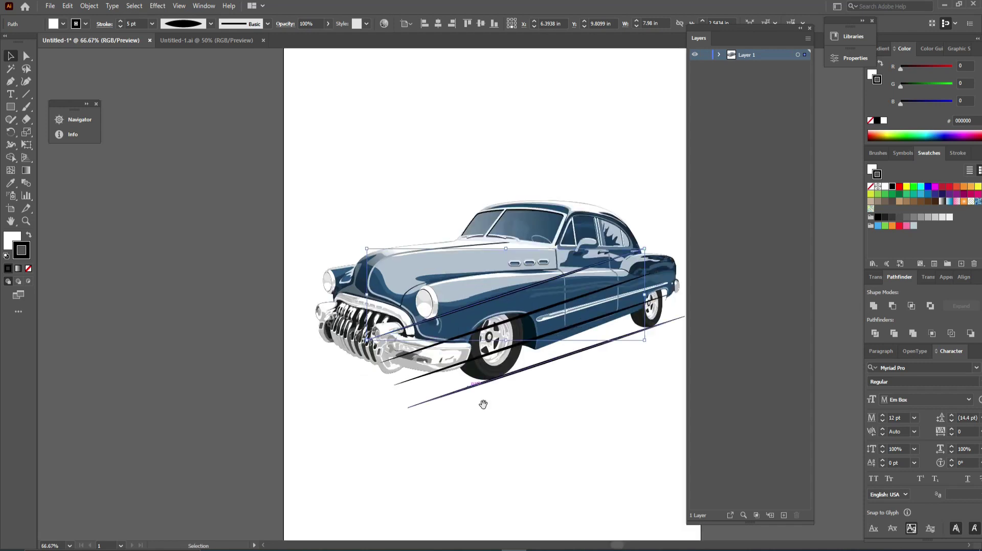
scroll(484, 403, right, 5)
drag(258, 389, 265, 419)
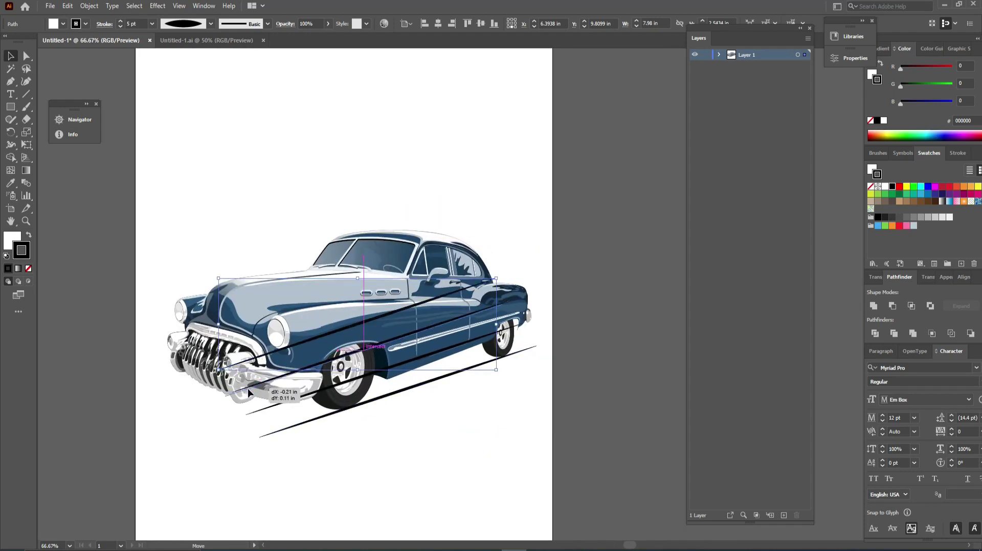
drag(247, 383, 226, 383)
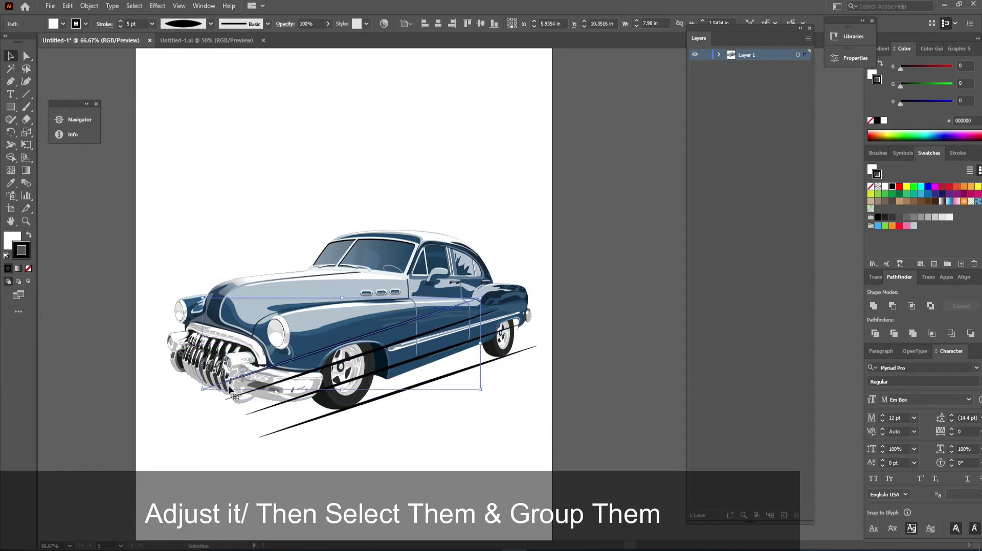
click(310, 481)
- Adjust the bottom slanted line and shift the middle line up and left under the wheels
click(261, 439)
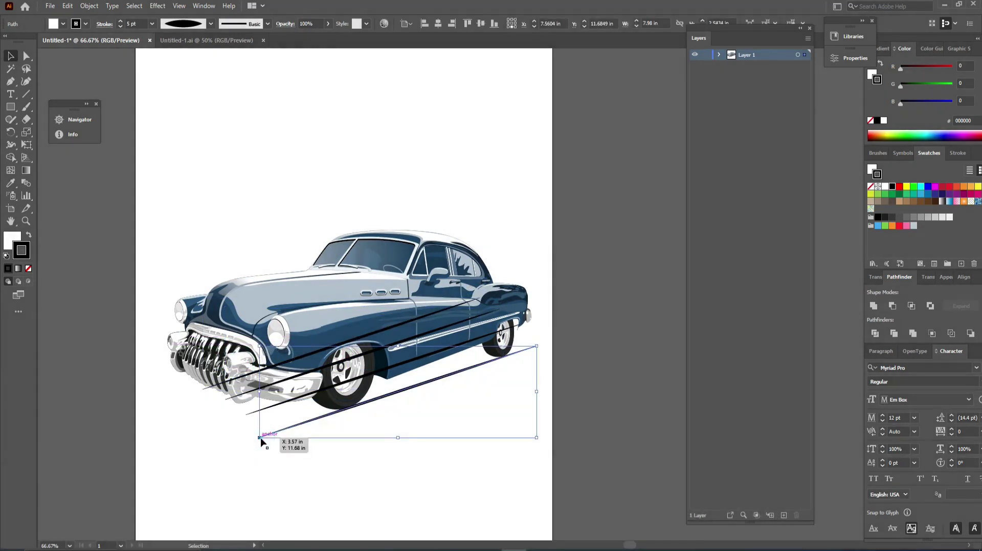
drag(260, 438, 261, 437)
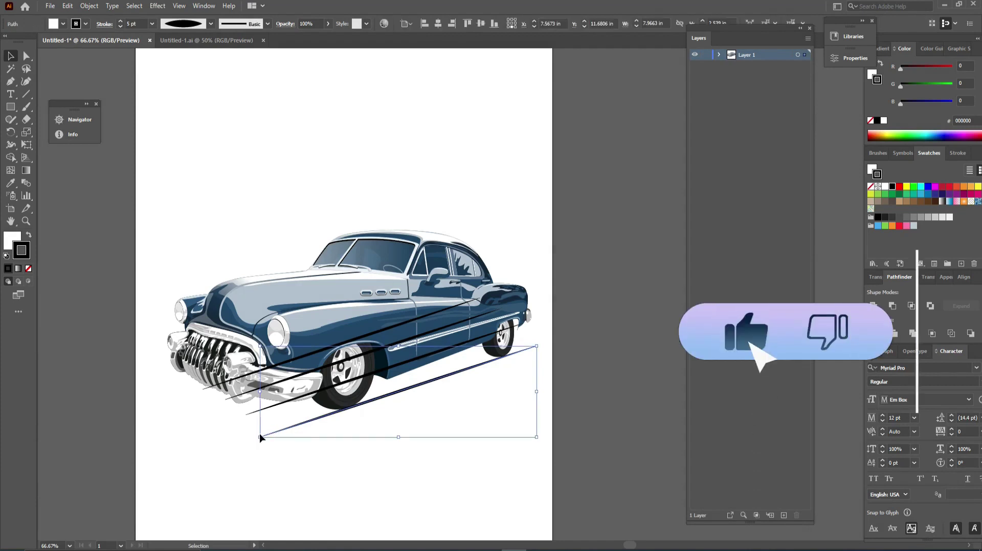
drag(260, 439, 264, 441)
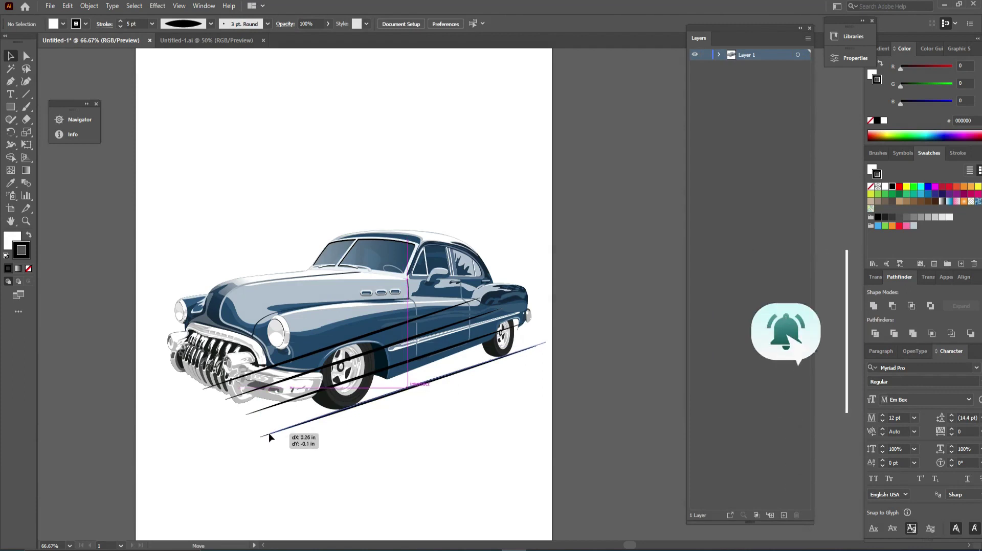
drag(265, 441, 269, 435)
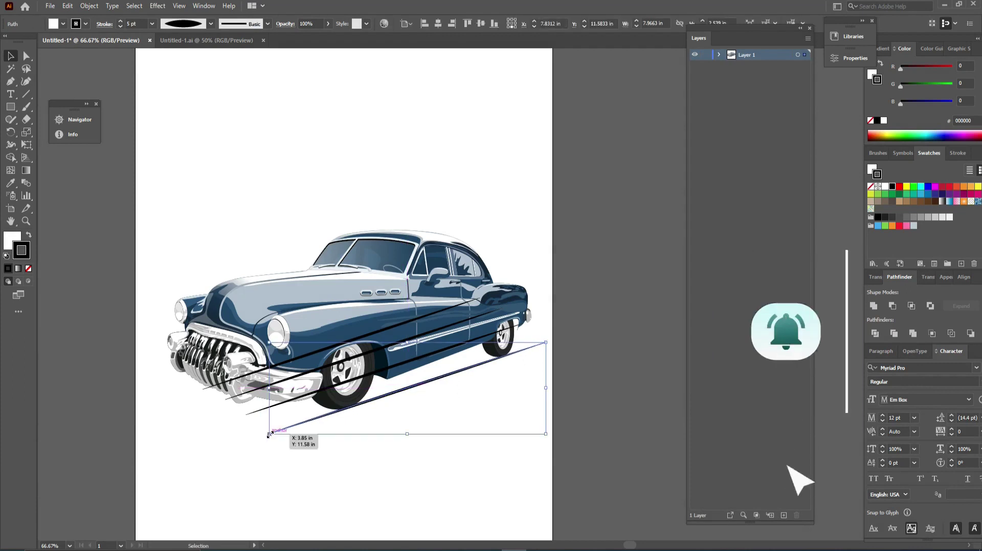
click(372, 460)
click(254, 414)
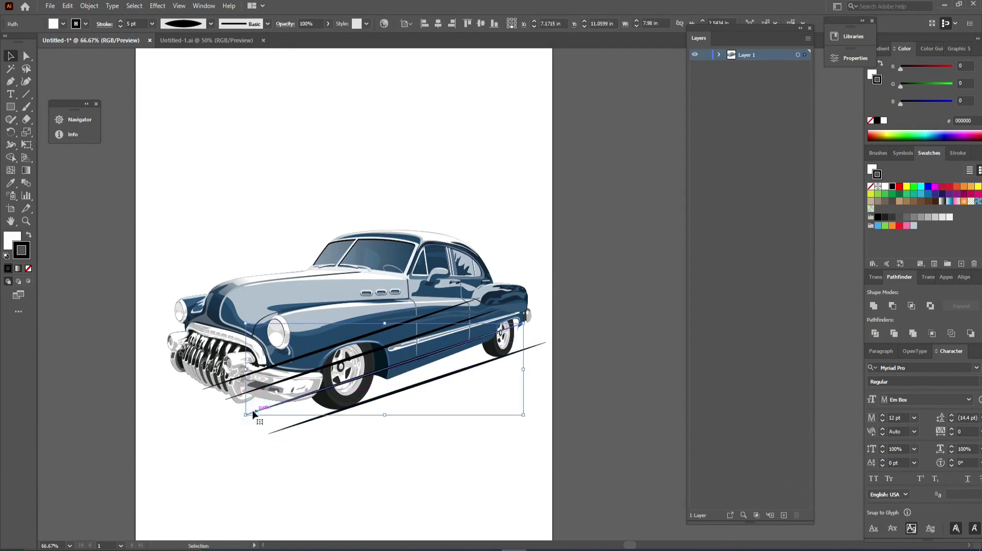
drag(229, 402, 204, 393)
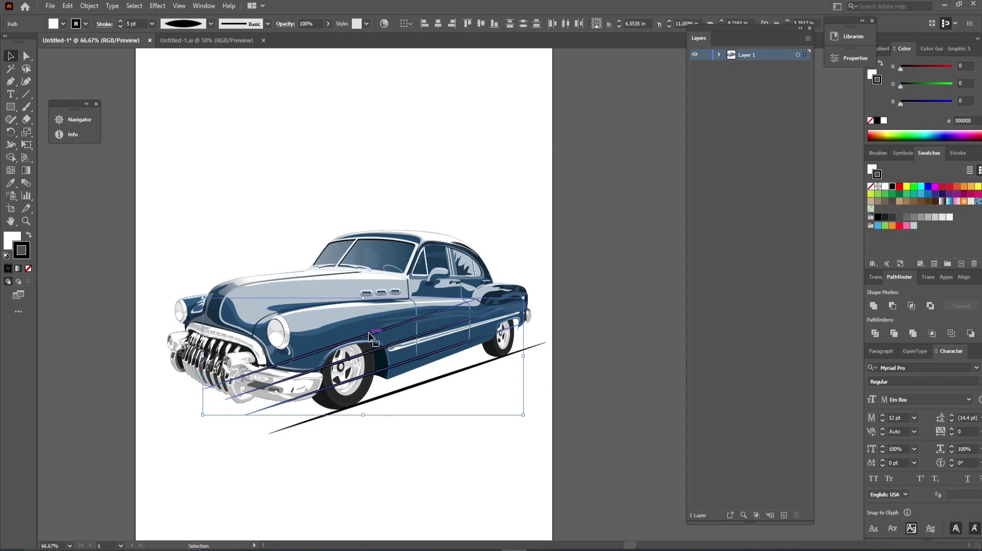
- Group the selected road lines and send the group to the back with Arrange > Send to Back
right_click(370, 338)
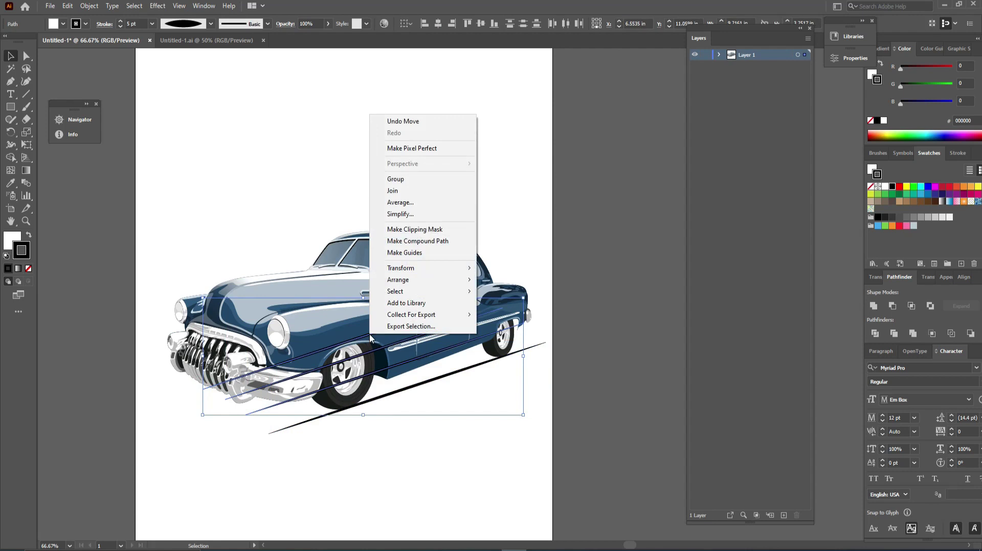
click(406, 179)
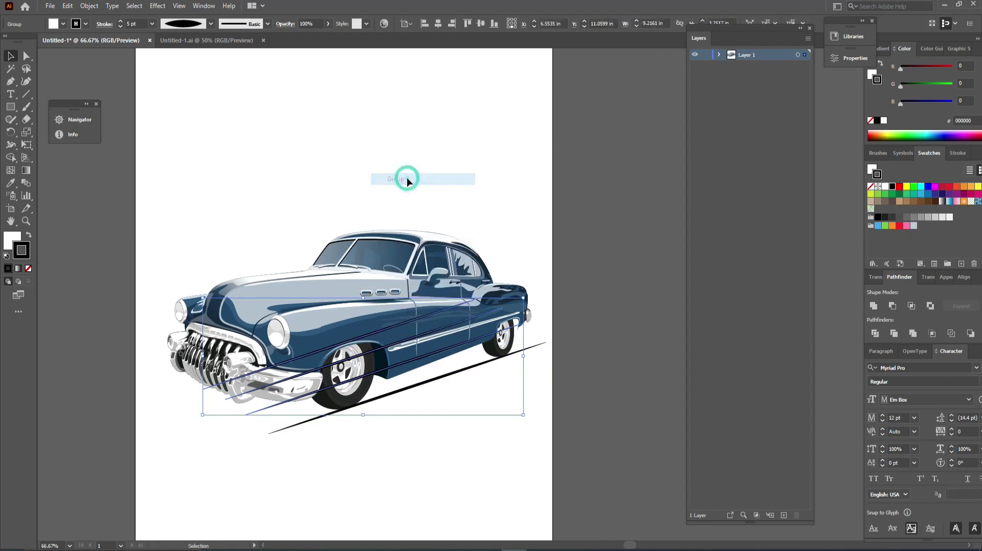
right_click(380, 333)
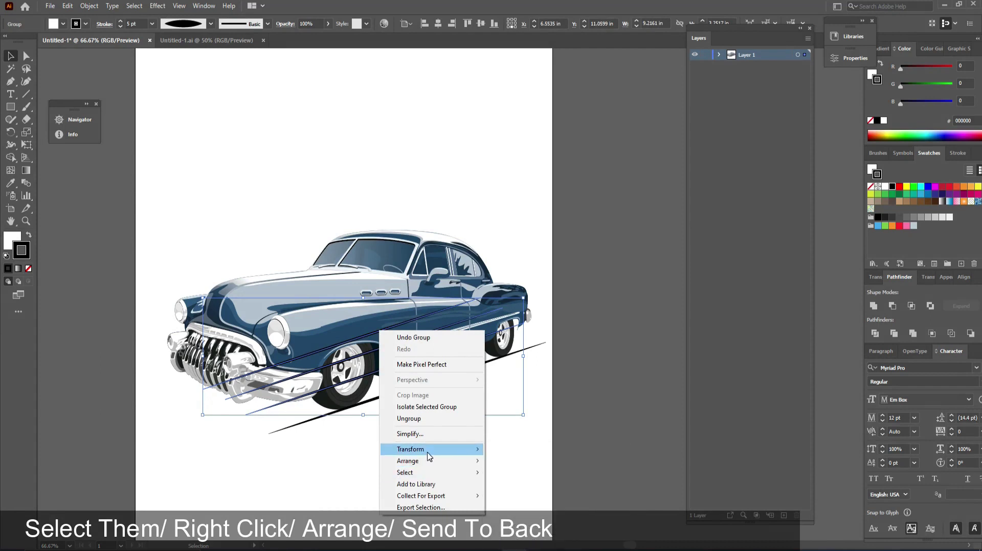
mouse_move(430, 461)
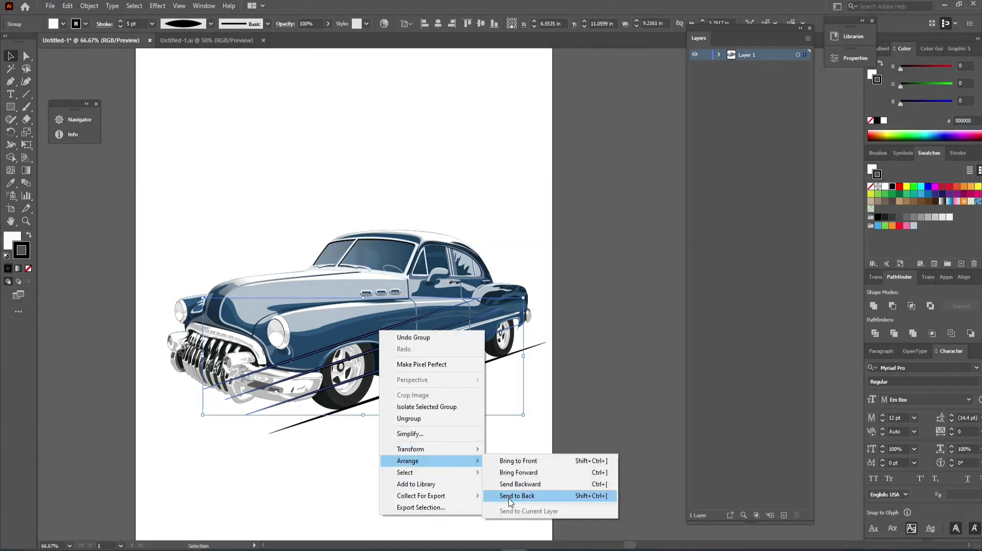
click(509, 497)
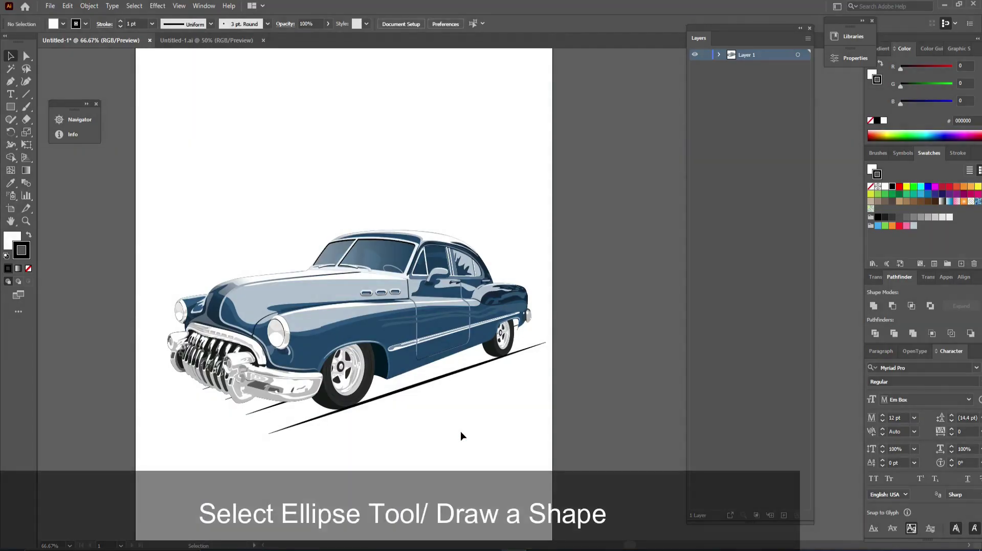
- Draw an 8.64 in white circle with the Ellipse Tool, centred above the car
drag(318, 198, 372, 262)
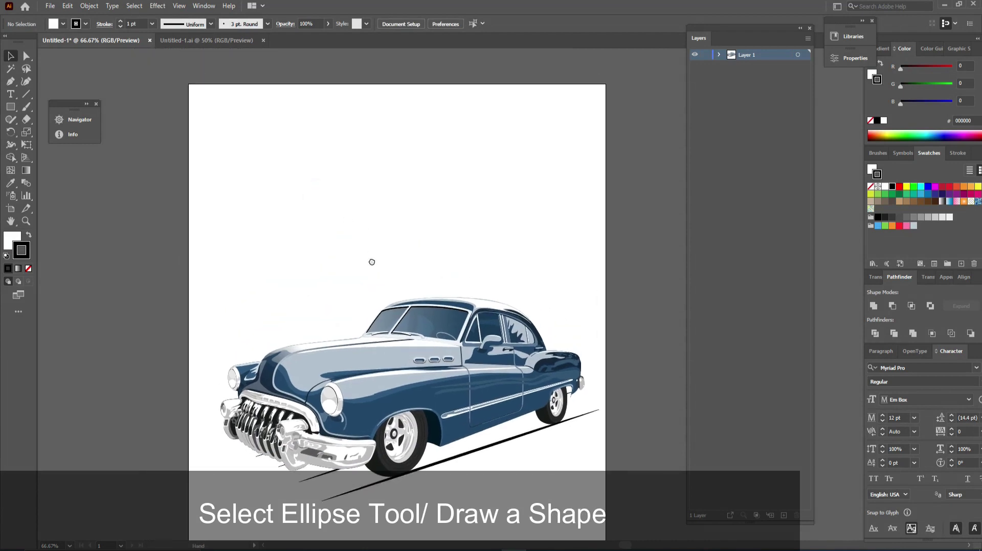
drag(11, 108, 56, 133)
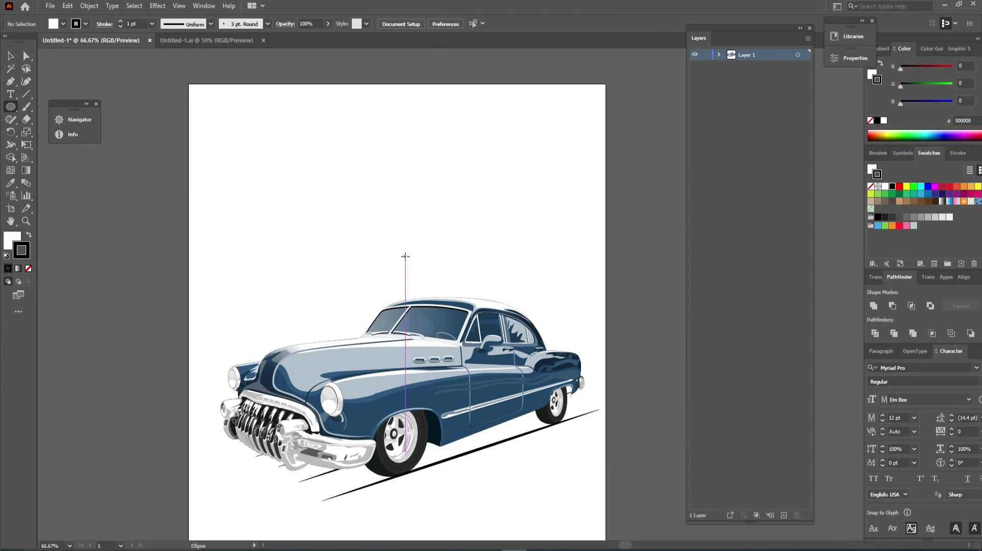
drag(405, 257, 479, 411)
click(11, 56)
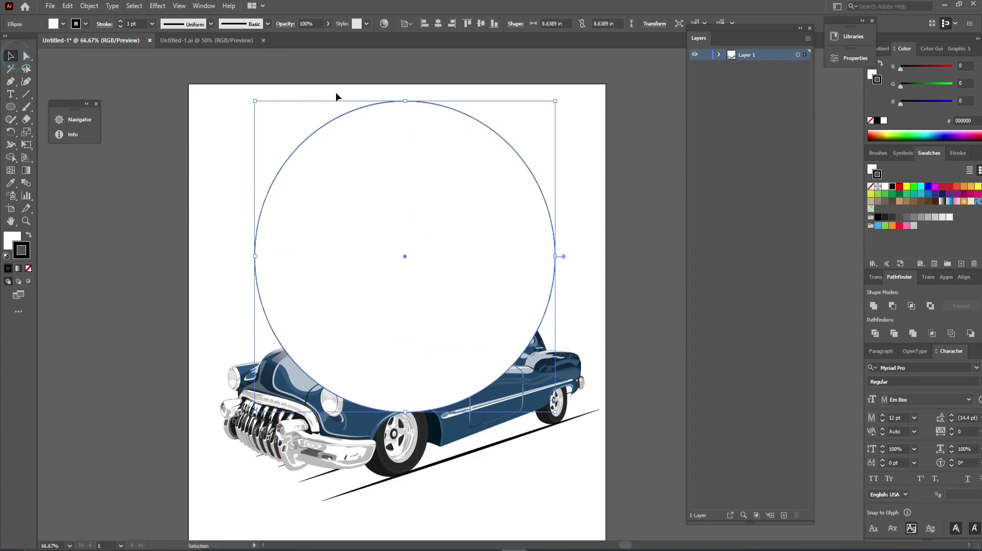
- Send the 8.64 in circle to the back and nudge it down behind the car
right_click(442, 188)
mouse_move(491, 378)
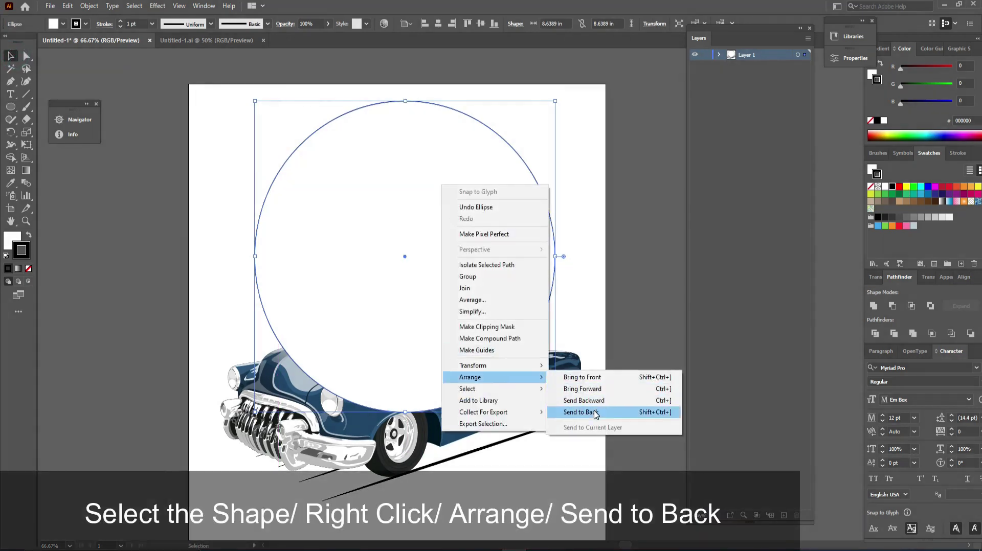
click(594, 414)
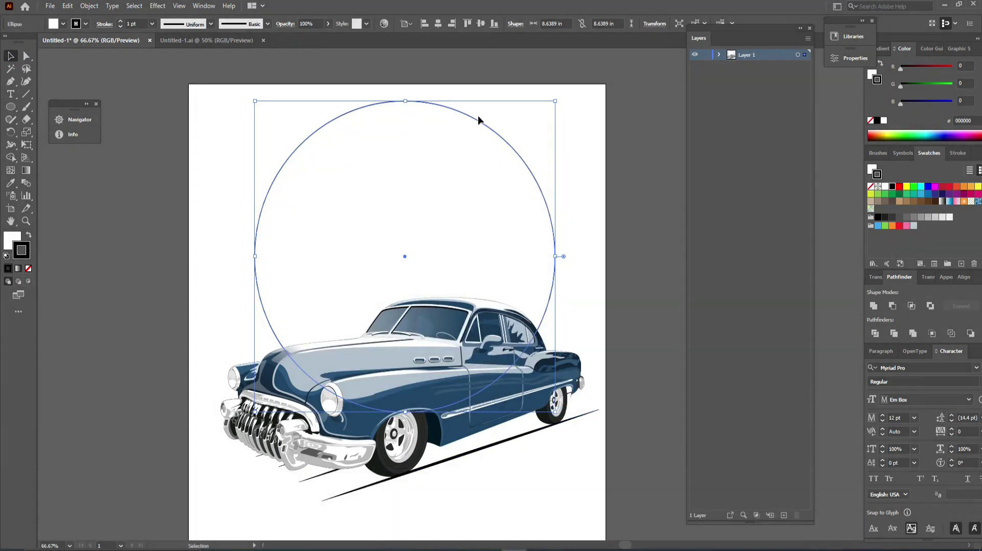
drag(475, 120, 470, 149)
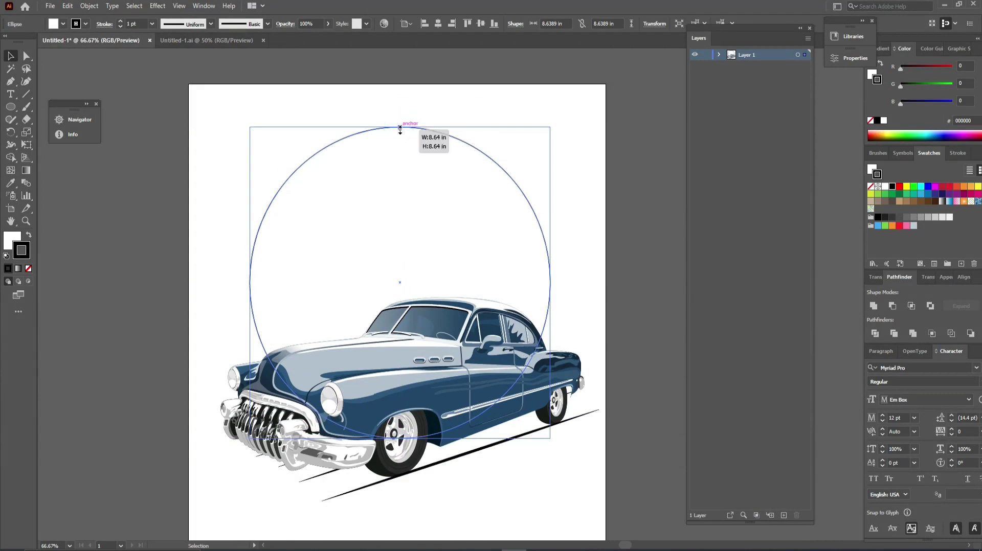
click(400, 116)
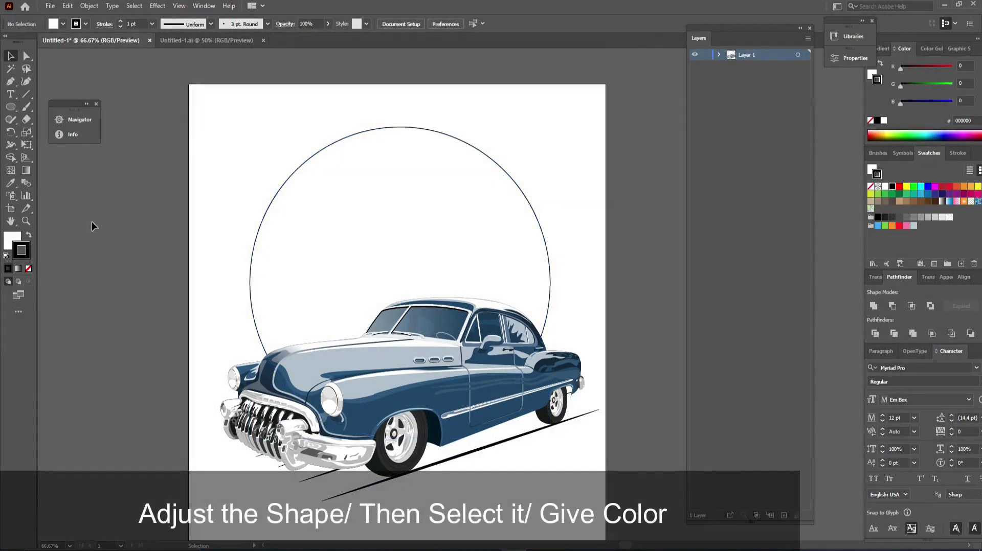
- Eyedrop the light sky-blue swatch into the circle, giving it a blue fill and no stroke
click(274, 202)
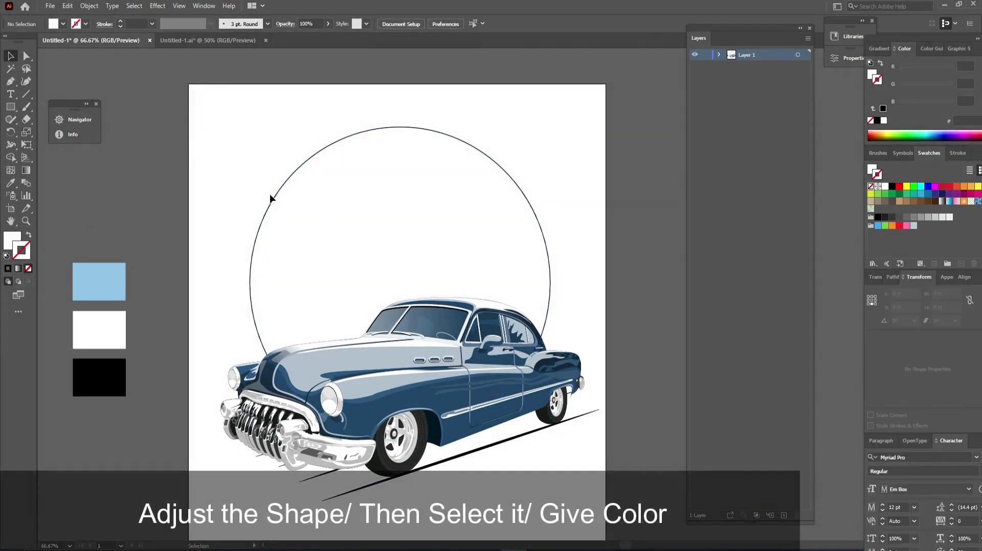
click(274, 202)
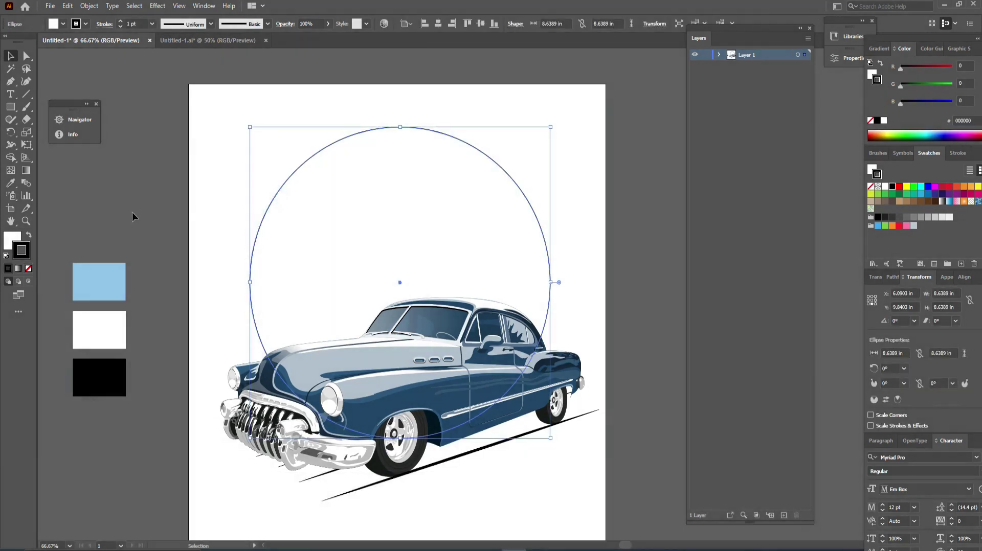
click(10, 183)
click(117, 281)
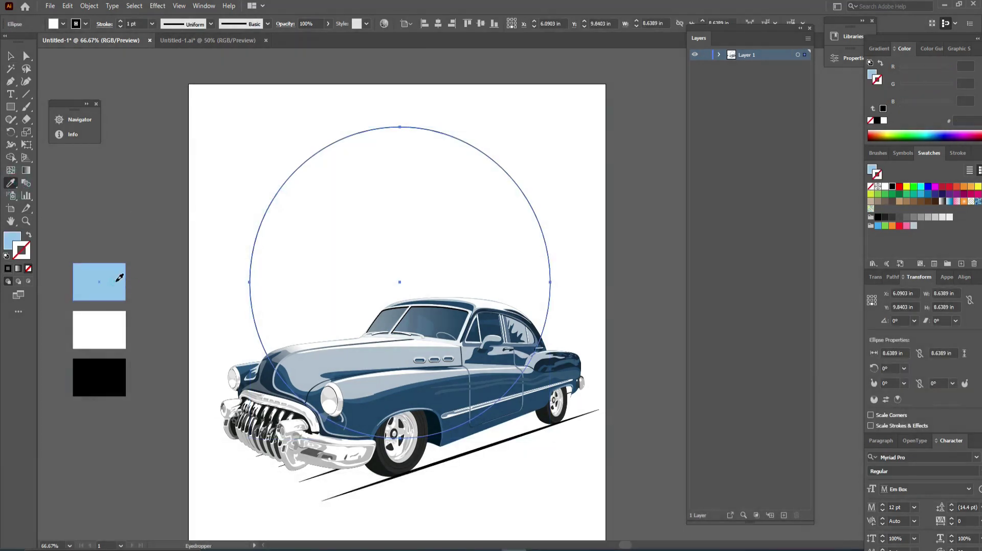
click(11, 56)
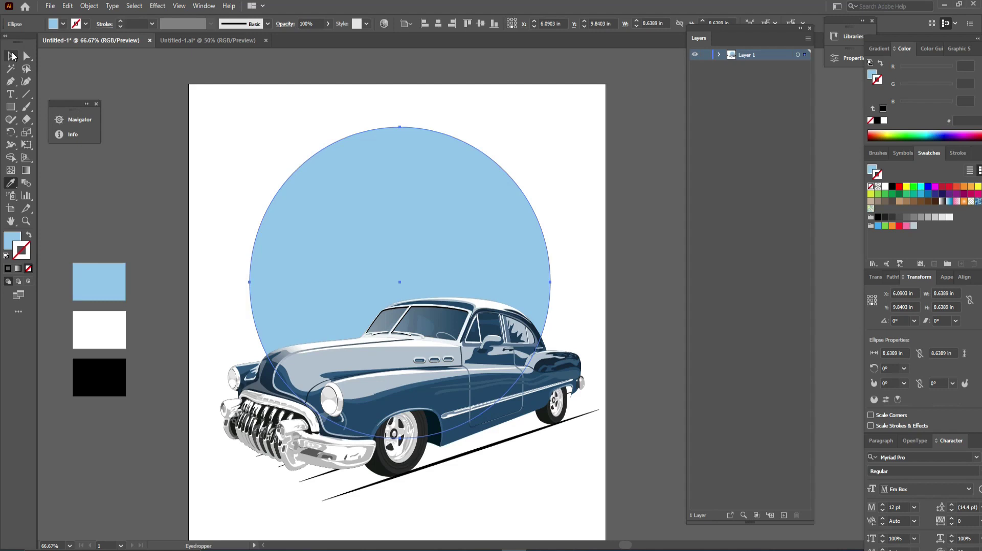
click(113, 155)
drag(196, 198, 388, 317)
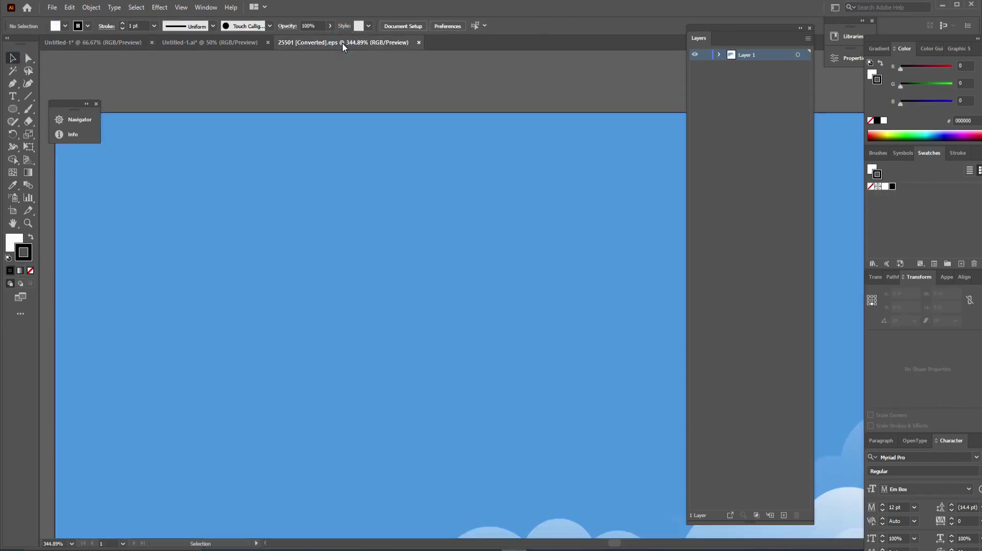
- In 25501 [Converted].eps, expand Layer 1's group and hide the blue sky background rectangle
key(ctrl+1)
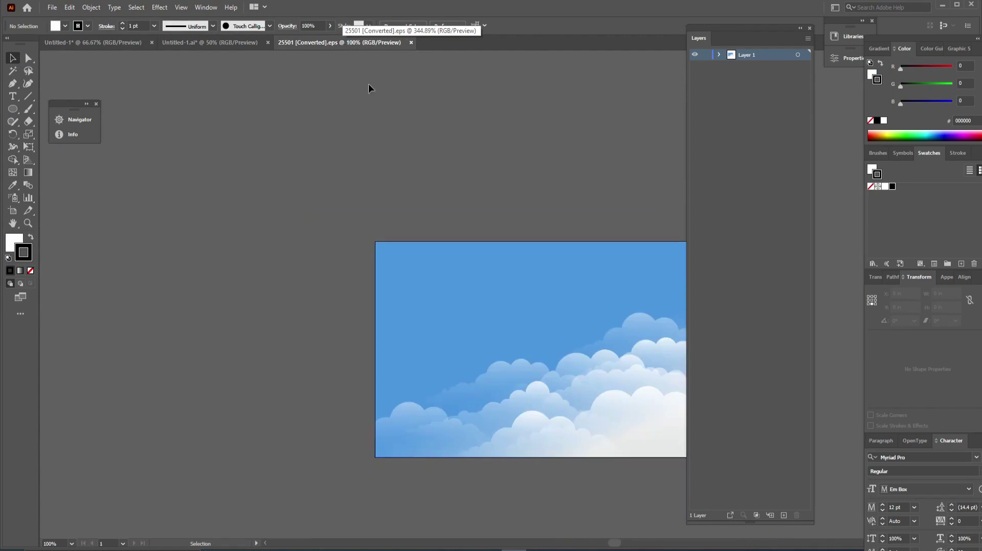
drag(496, 280, 327, 185)
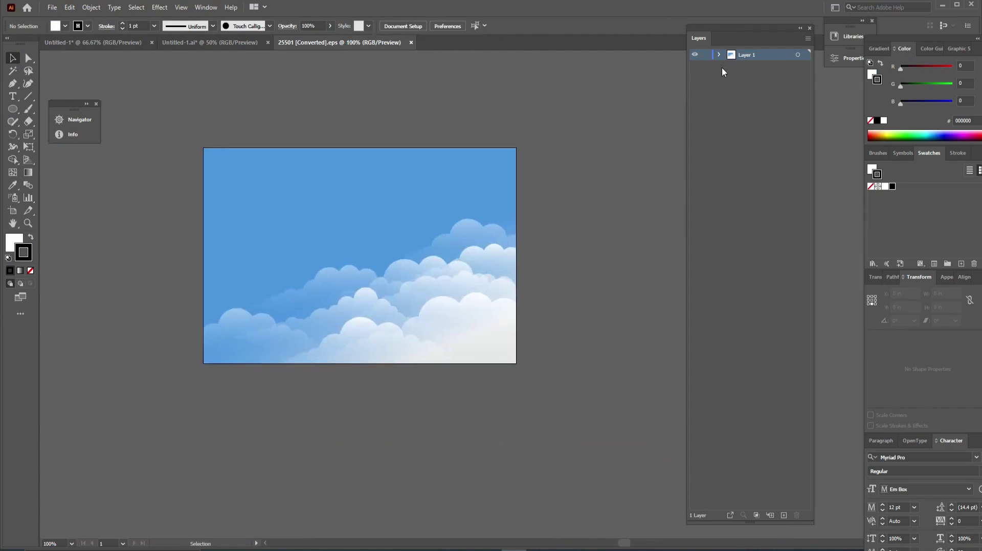
click(718, 54)
click(730, 66)
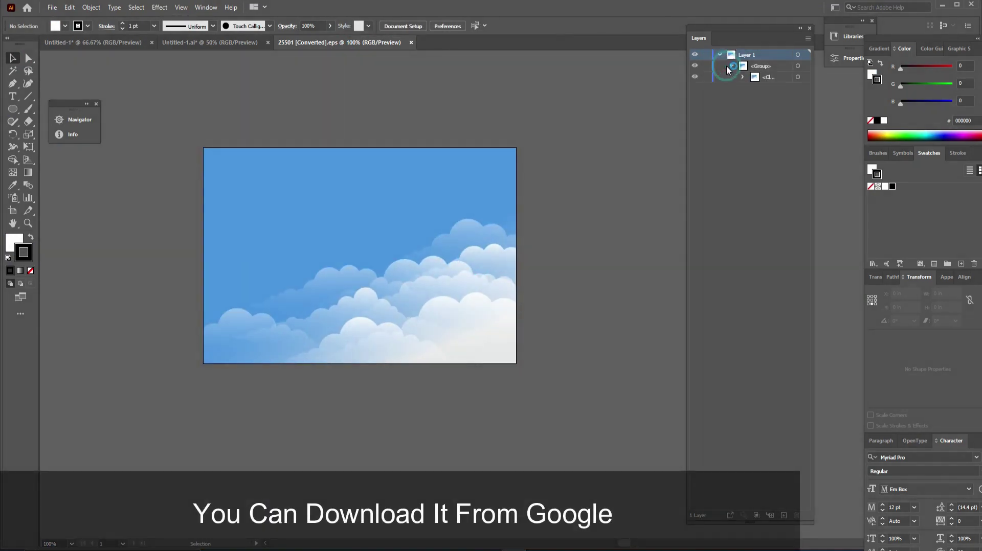
click(742, 77)
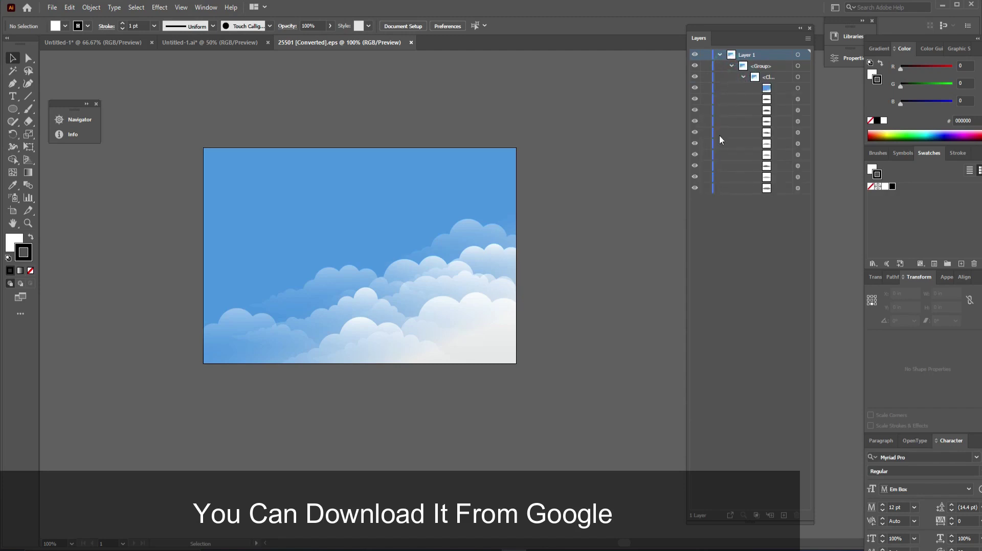
click(695, 89)
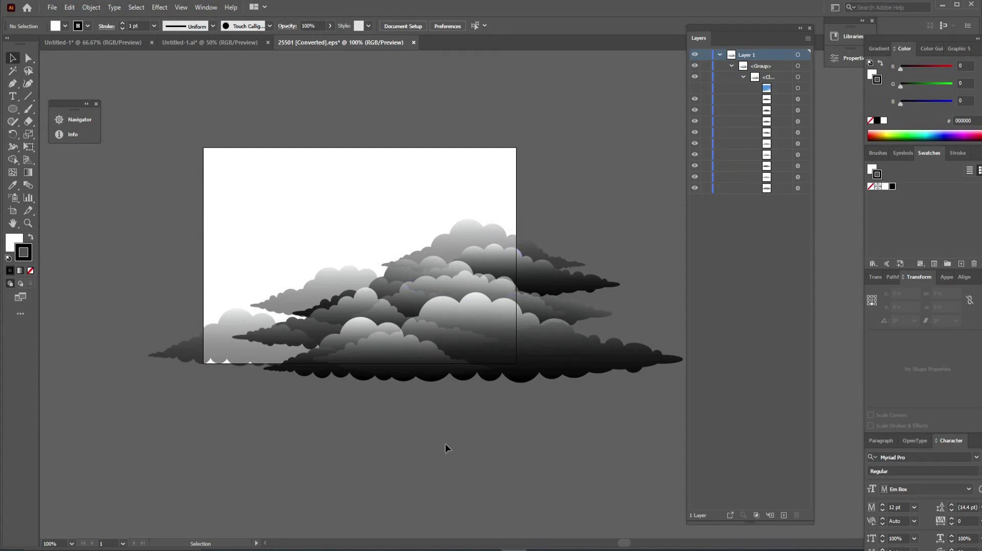
- Select all the cloud paths and drag them onto the Untitled-1 car badge document
click(395, 357)
click(552, 352)
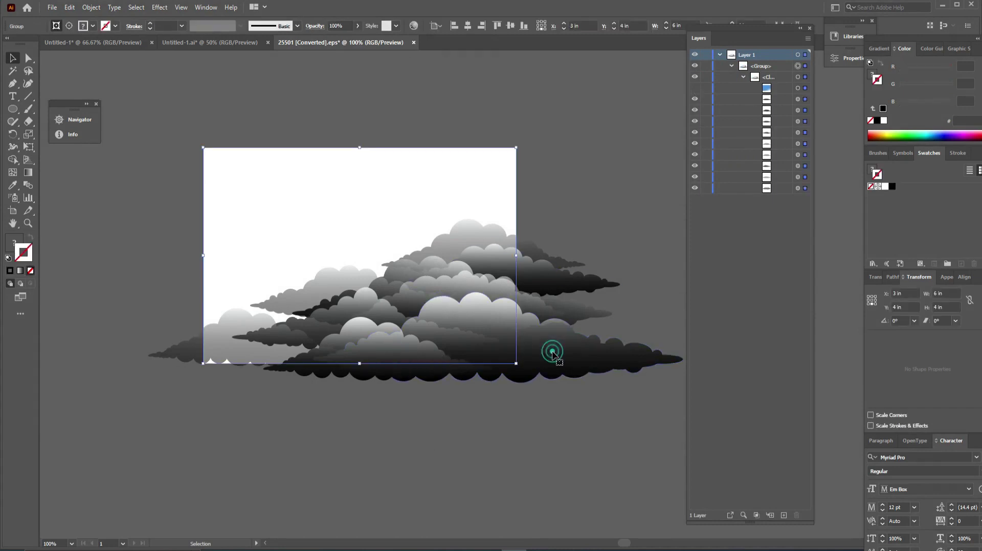
click(632, 285)
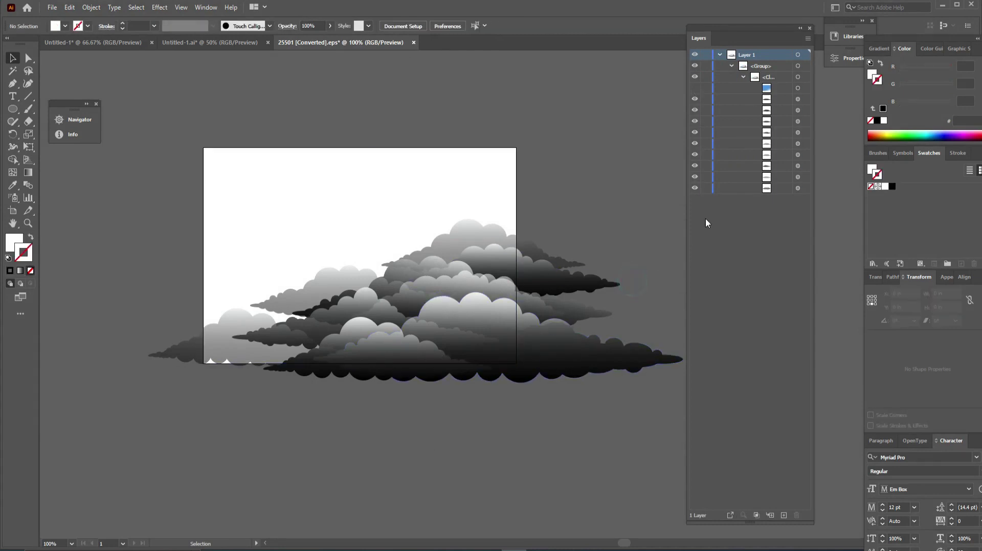
click(694, 177)
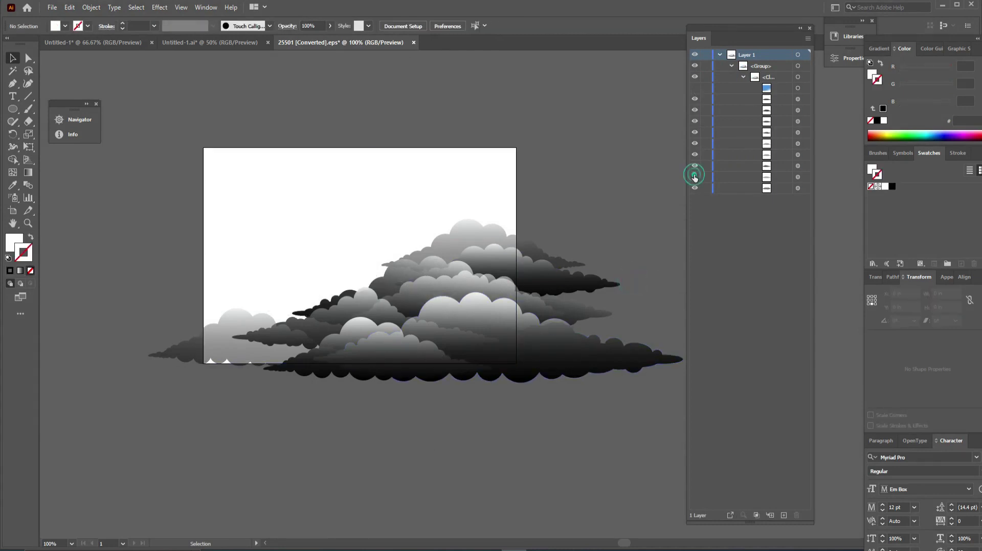
click(798, 177)
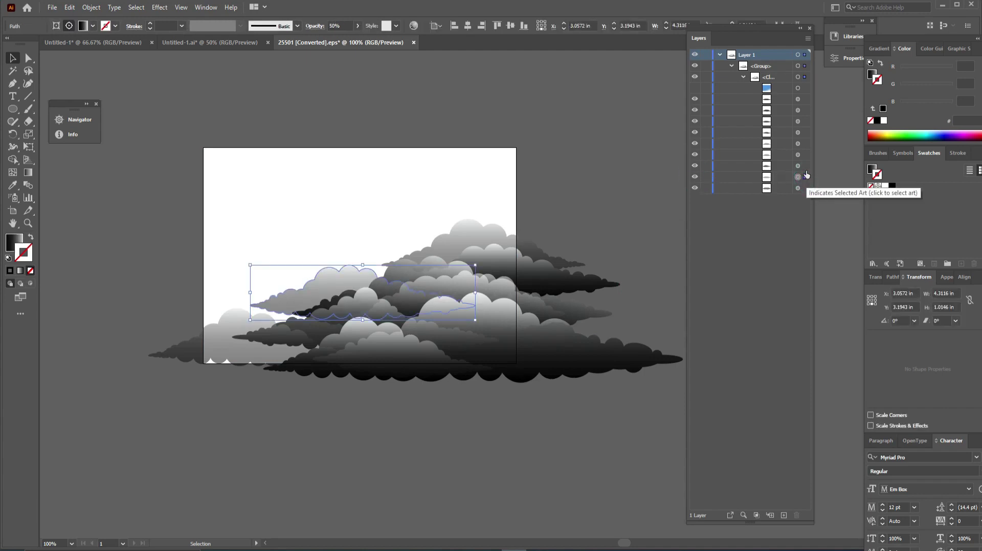
click(806, 166)
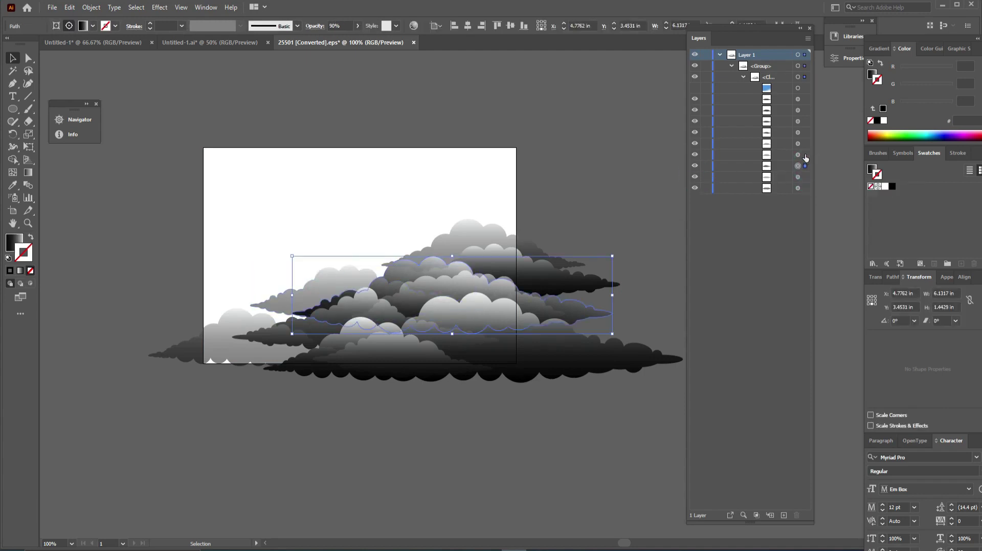
click(798, 155)
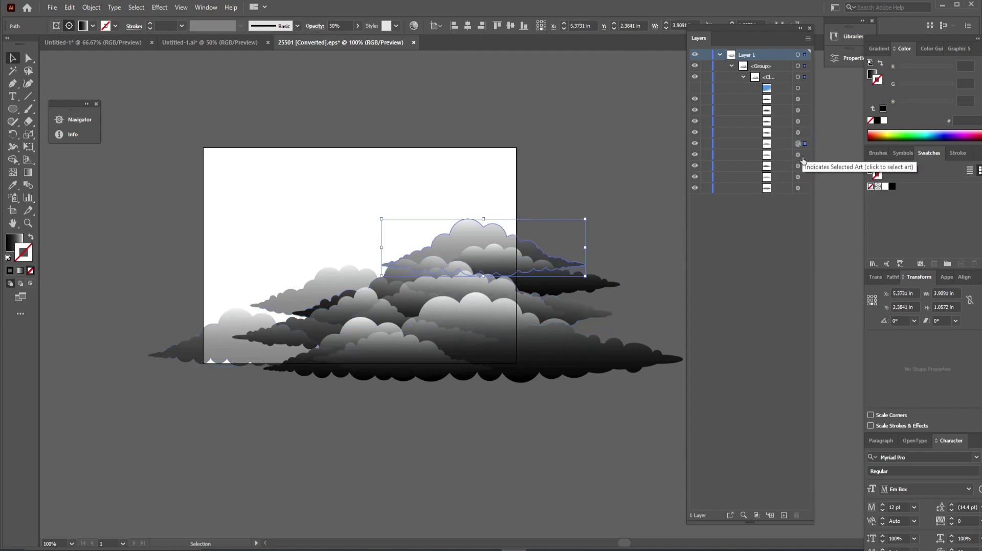
shift+click(798, 154)
shift+click(805, 177)
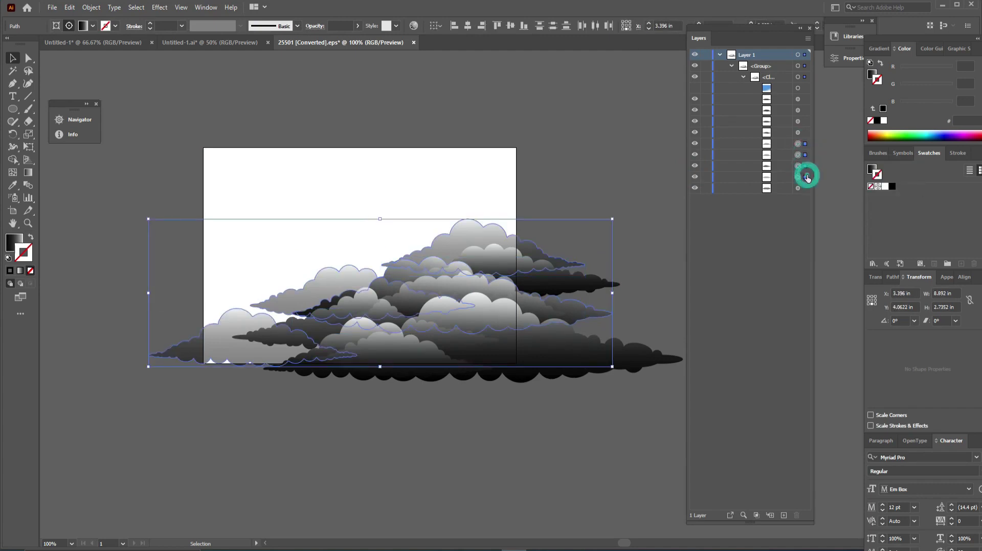
mouse_move(429, 259)
mouse_down()
mouse_move(98, 33)
mouse_move(285, 202)
mouse_up()
- Drag the cloud group onto the blue circle and spread the individual clouds across it
scroll(557, 177, right, 5)
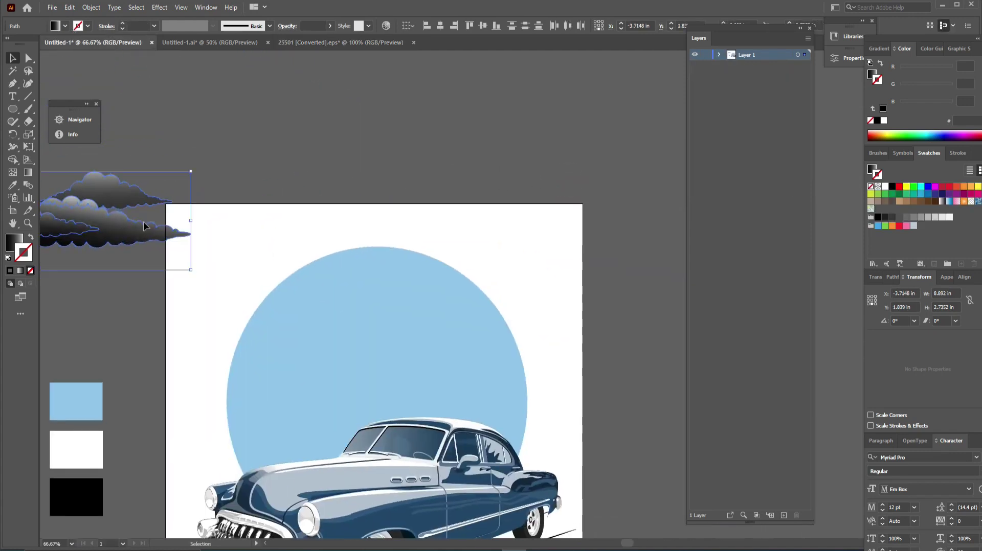
mouse_move(126, 235)
mouse_down()
mouse_move(460, 363)
mouse_move(464, 388)
mouse_up()
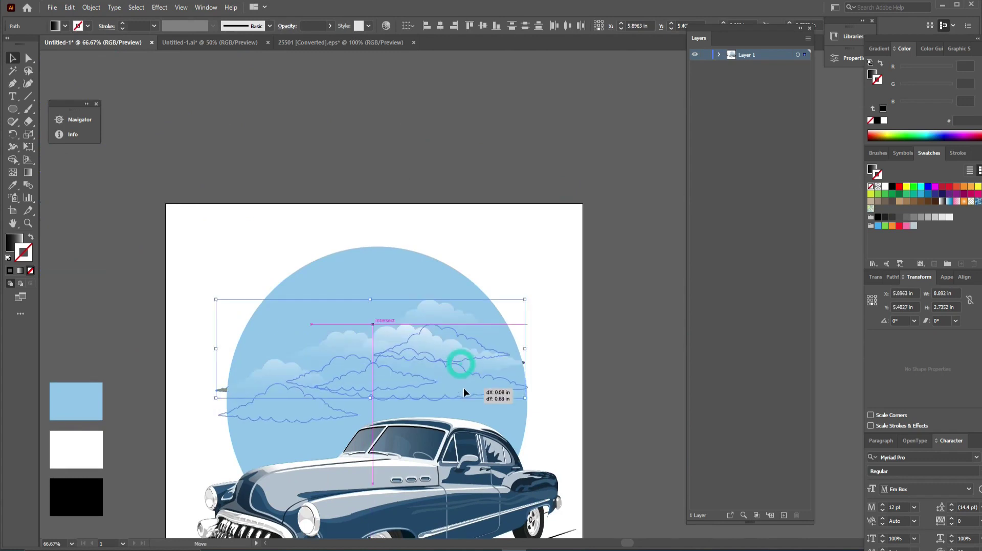
click(415, 168)
mouse_move(384, 383)
mouse_down()
mouse_move(327, 360)
mouse_move(287, 363)
mouse_up()
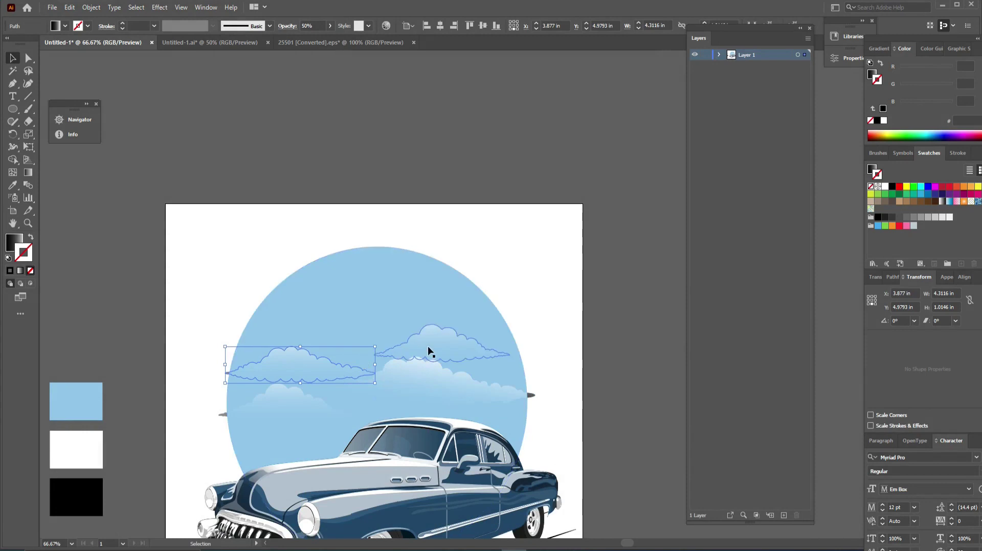
drag(428, 351, 441, 350)
scroll(545, 368, down, 3)
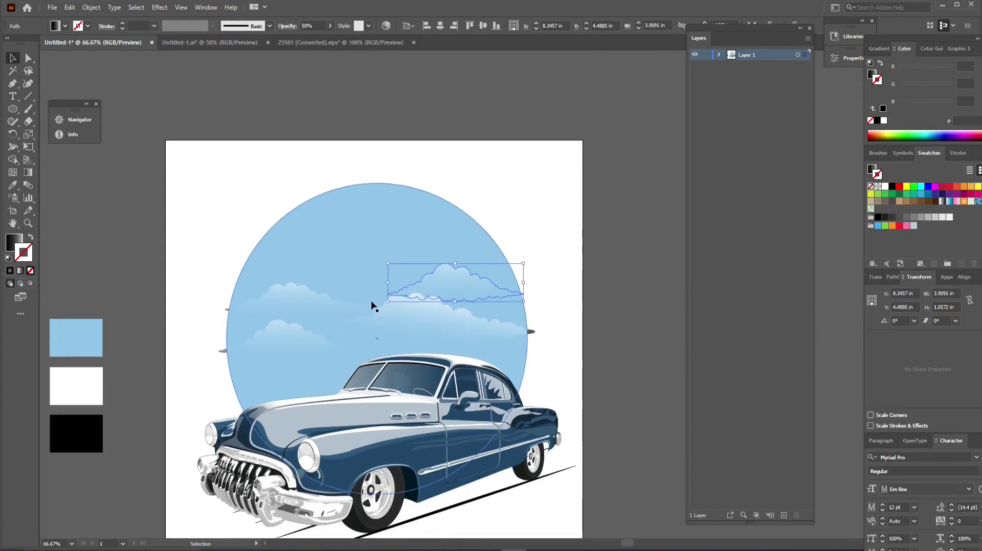
drag(359, 311, 330, 261)
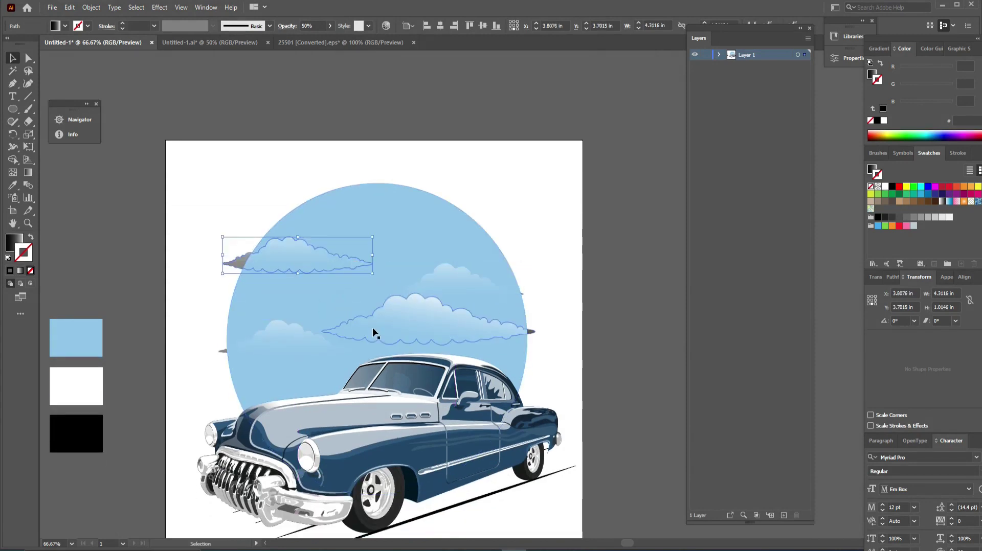
mouse_move(374, 328)
mouse_down()
mouse_move(374, 372)
mouse_move(430, 339)
mouse_up()
drag(322, 260, 326, 306)
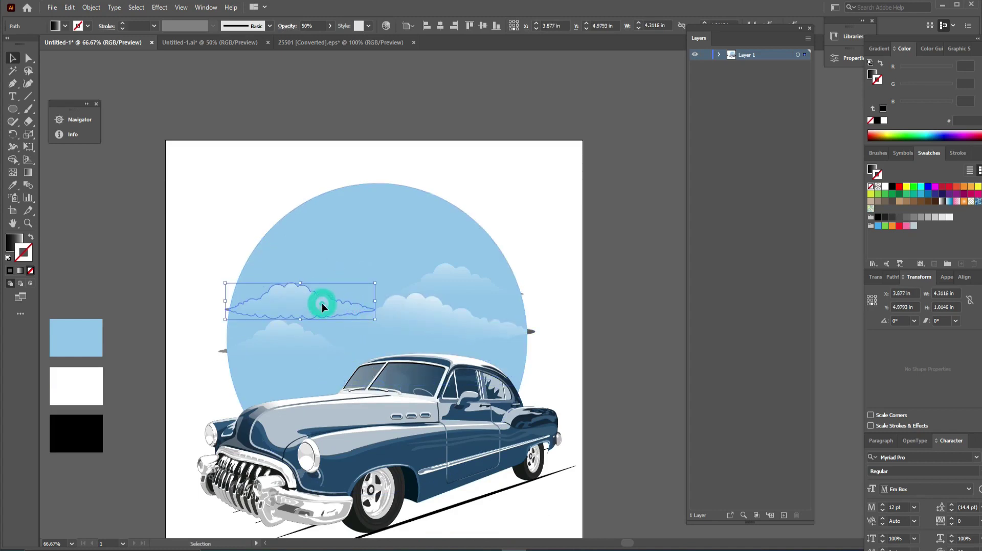
- Add a smaller cloud copy and a lower cloud copy, then reselect the blue circle
mouse_move(322, 304)
mouse_down()
mouse_move(275, 295)
mouse_move(373, 283)
mouse_move(387, 290)
mouse_up()
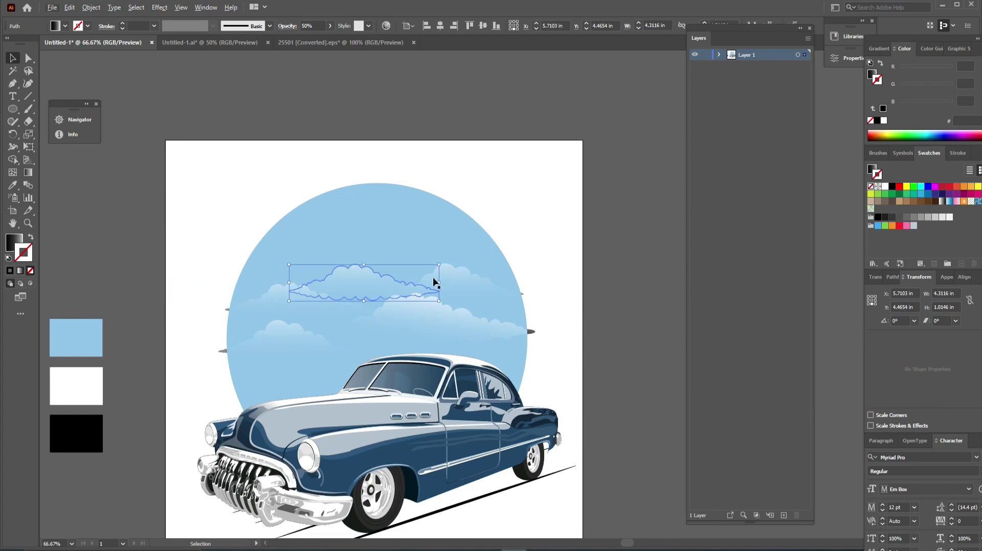
drag(439, 265, 419, 261)
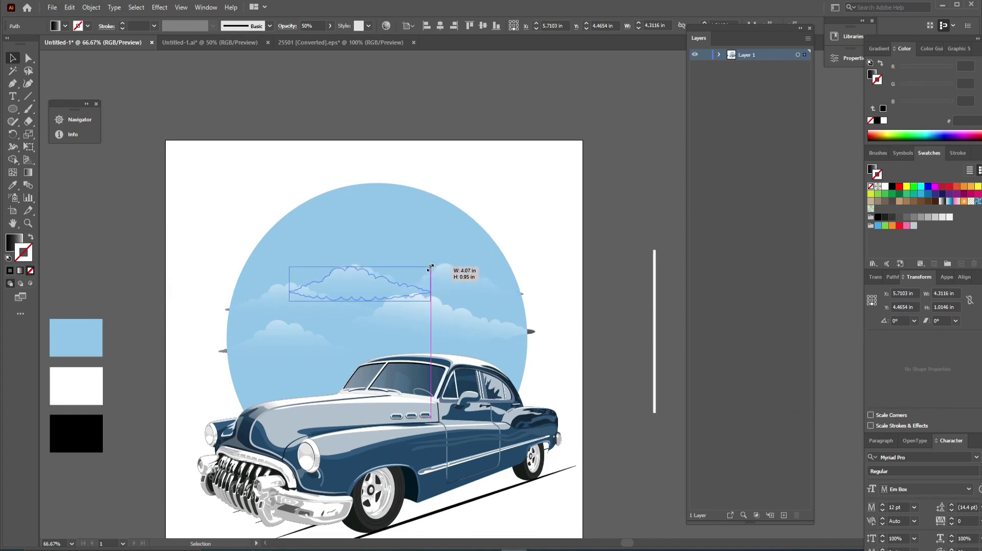
click(615, 292)
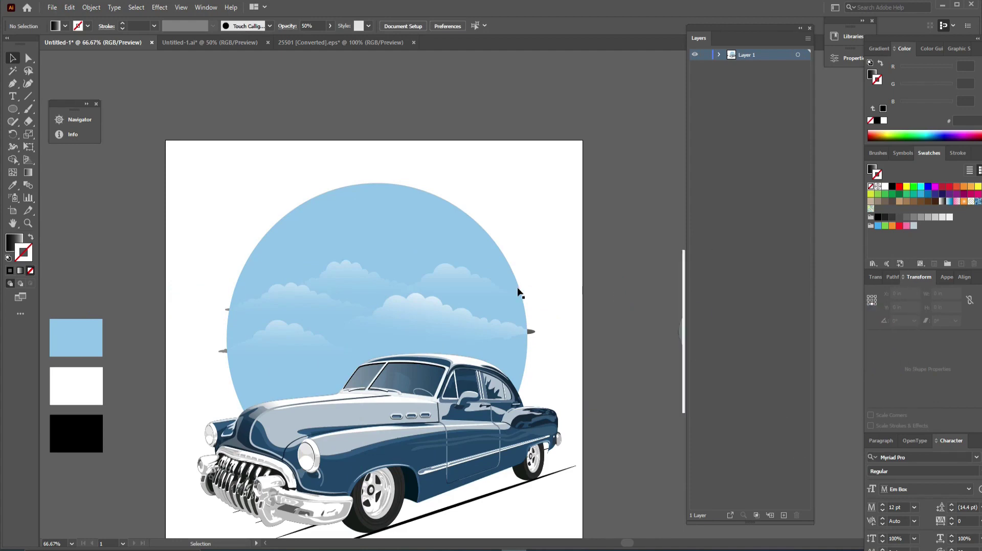
mouse_move(305, 350)
mouse_down()
mouse_move(303, 335)
mouse_move(362, 357)
mouse_up()
click(608, 352)
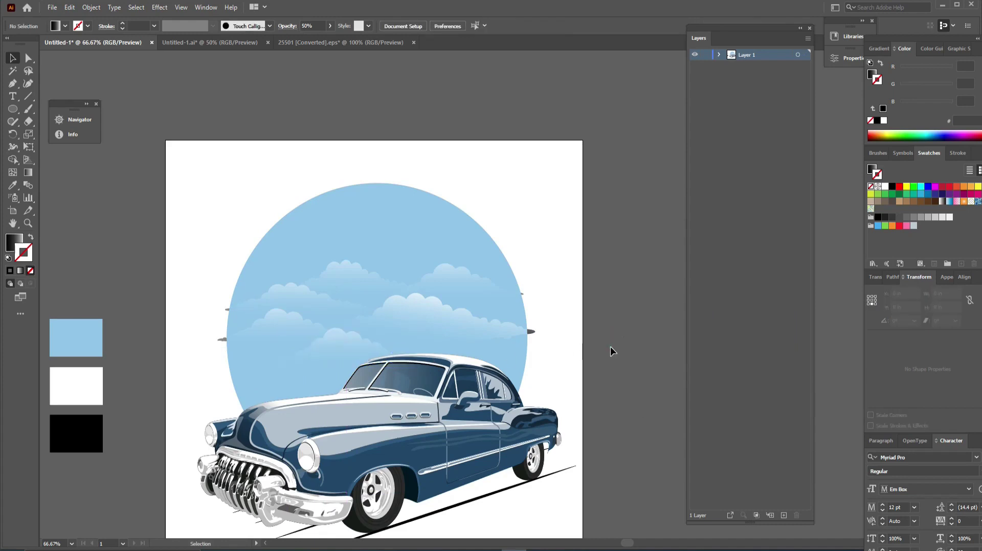
click(511, 286)
click(91, 7)
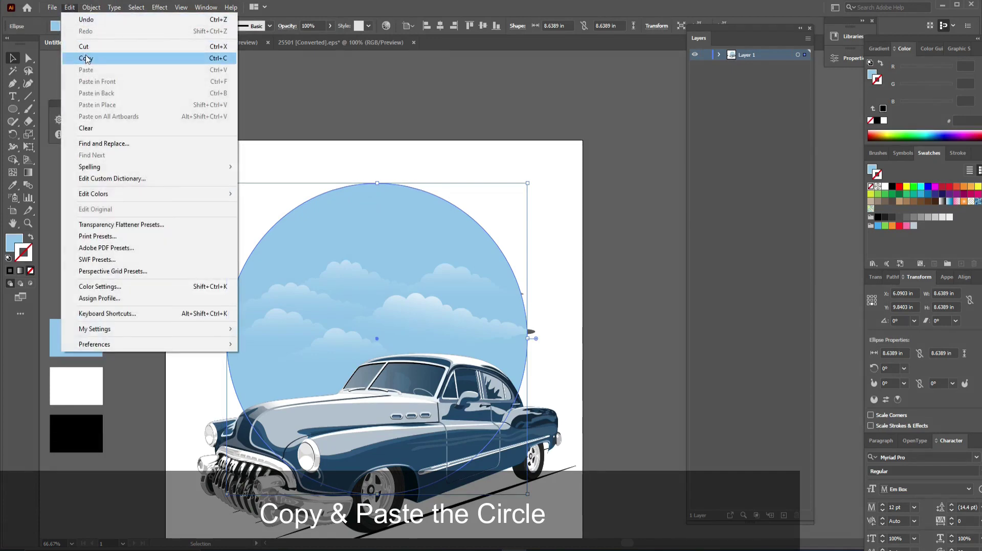
- Copy the blue circle, paste it in front, and bring the copy to the front
click(86, 58)
click(70, 7)
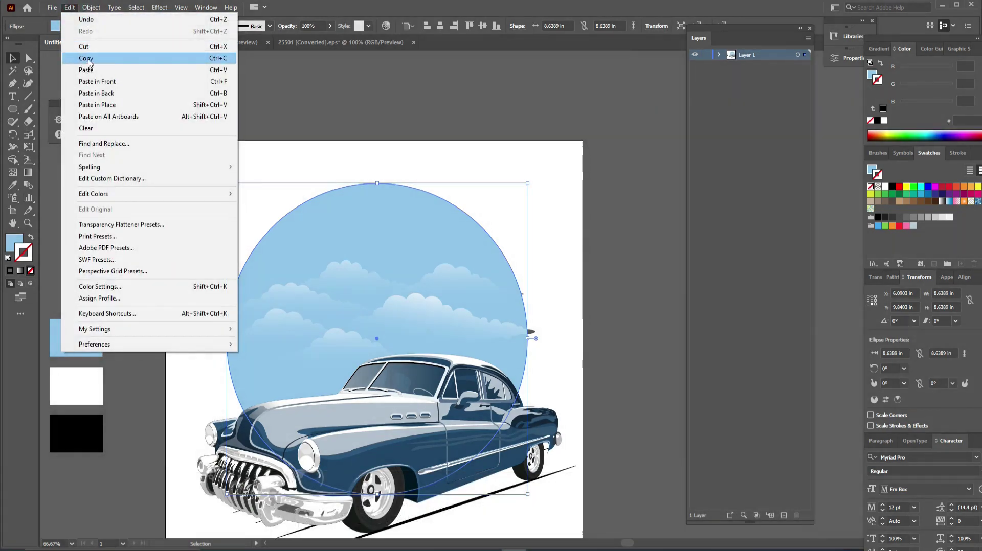
click(100, 84)
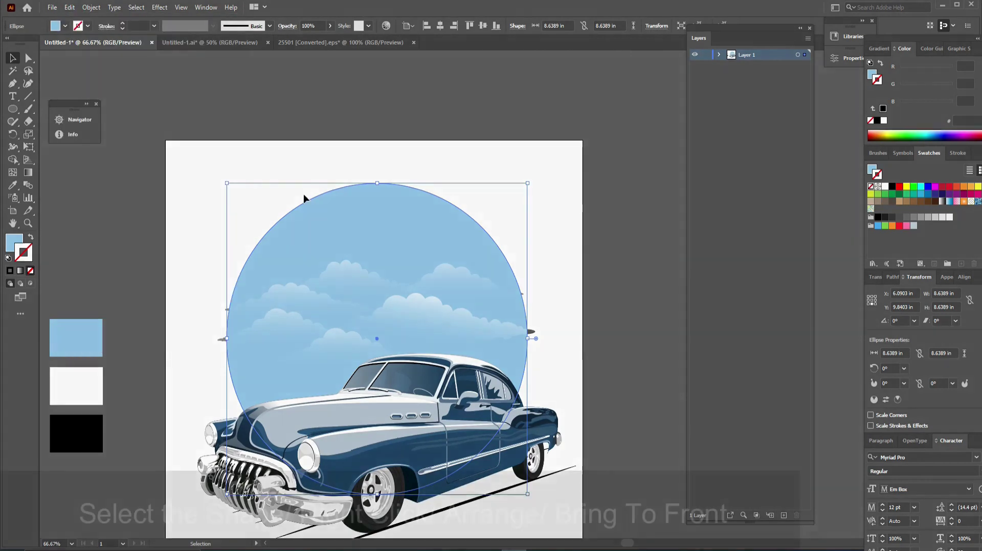
right_click(400, 219)
mouse_move(450, 411)
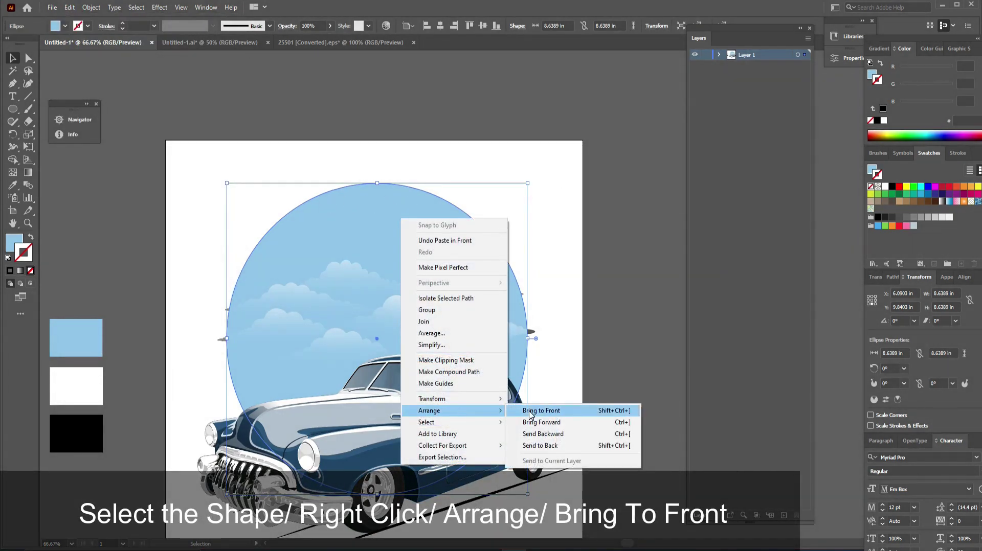
click(540, 411)
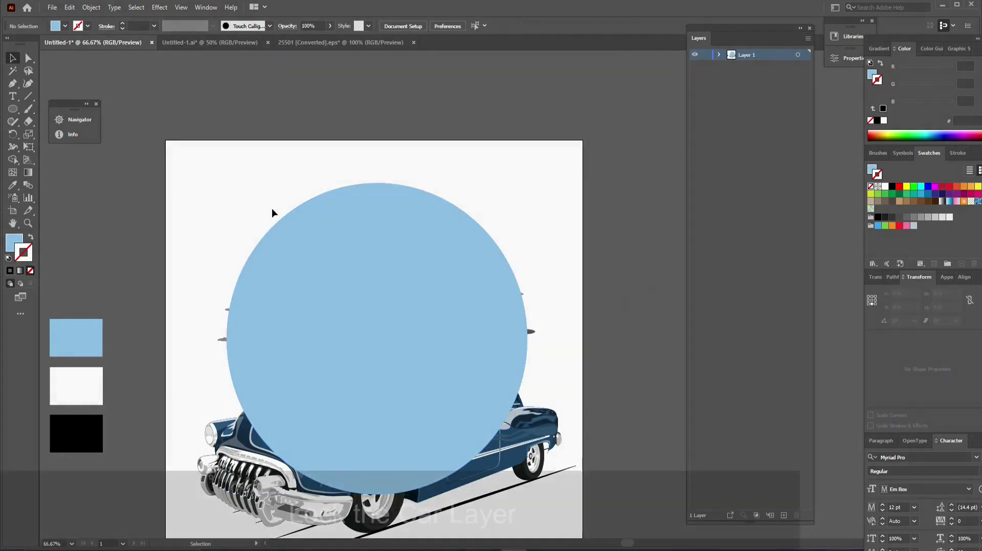
- Lock the car group with Object > Lock > Selection
click(233, 470)
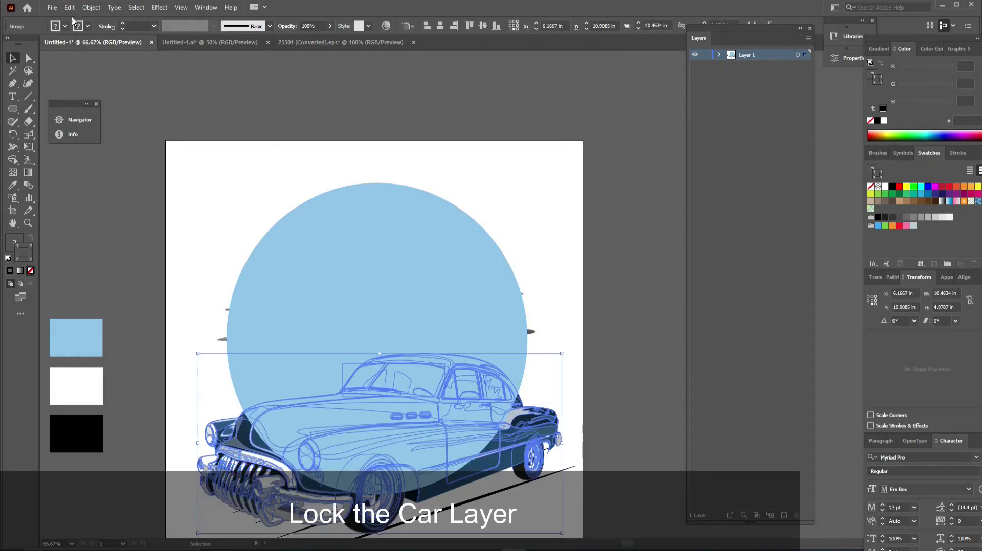
click(90, 7)
mouse_move(103, 81)
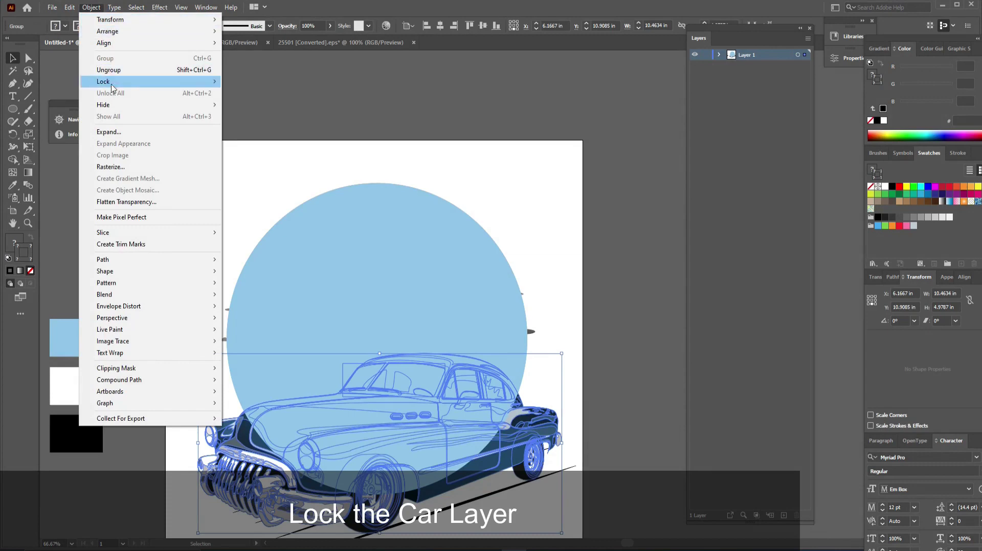
click(258, 83)
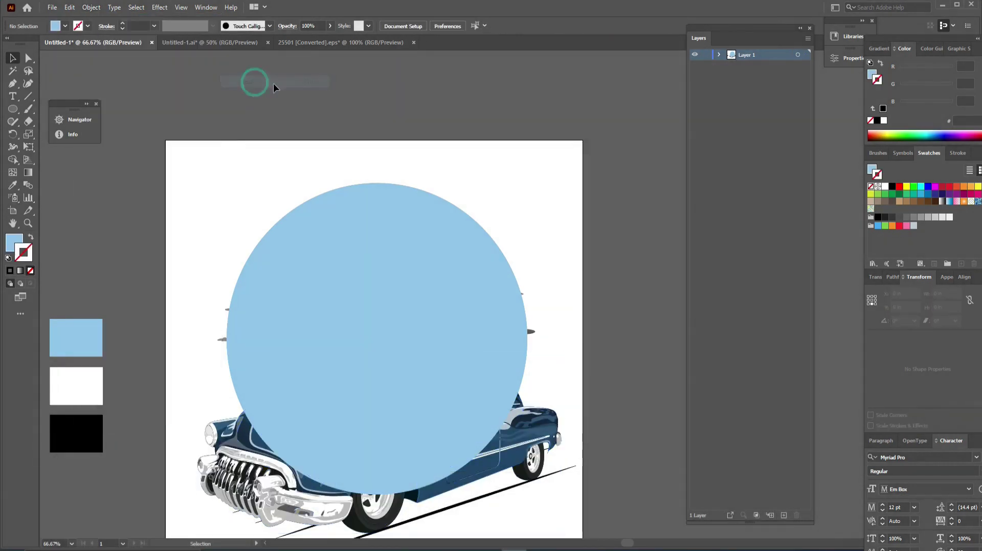
- Make a clipping mask from the blue circle and the clouds beneath it
drag(188, 176, 581, 365)
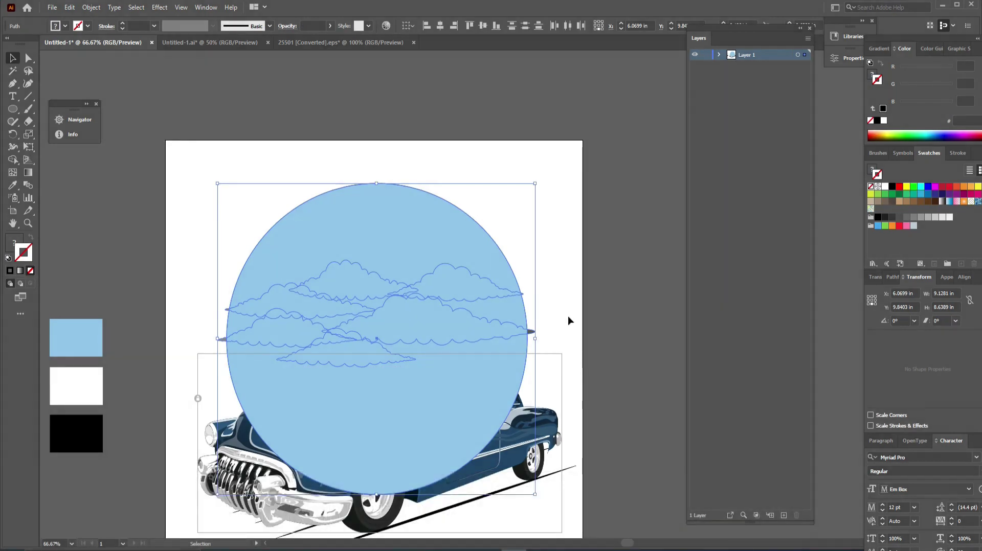
right_click(398, 239)
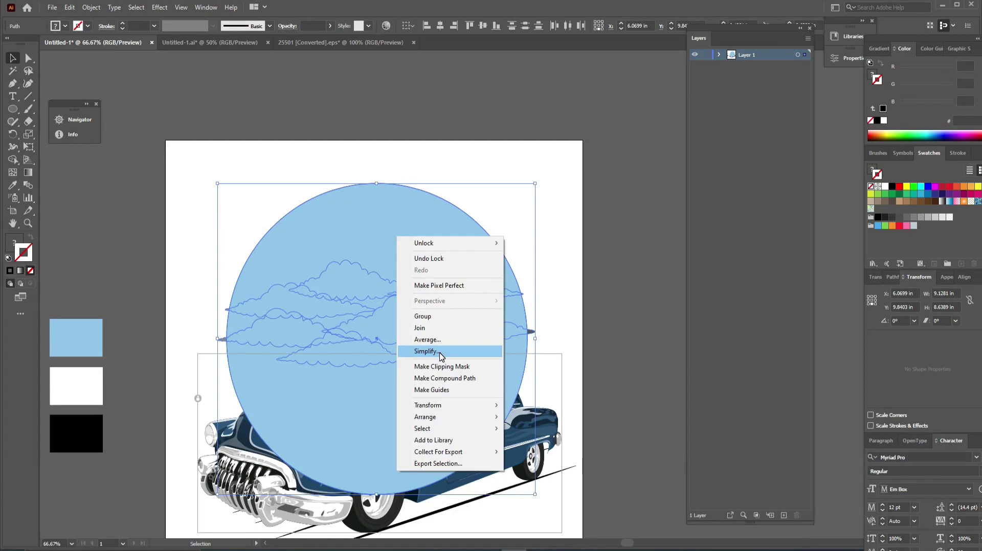
click(443, 367)
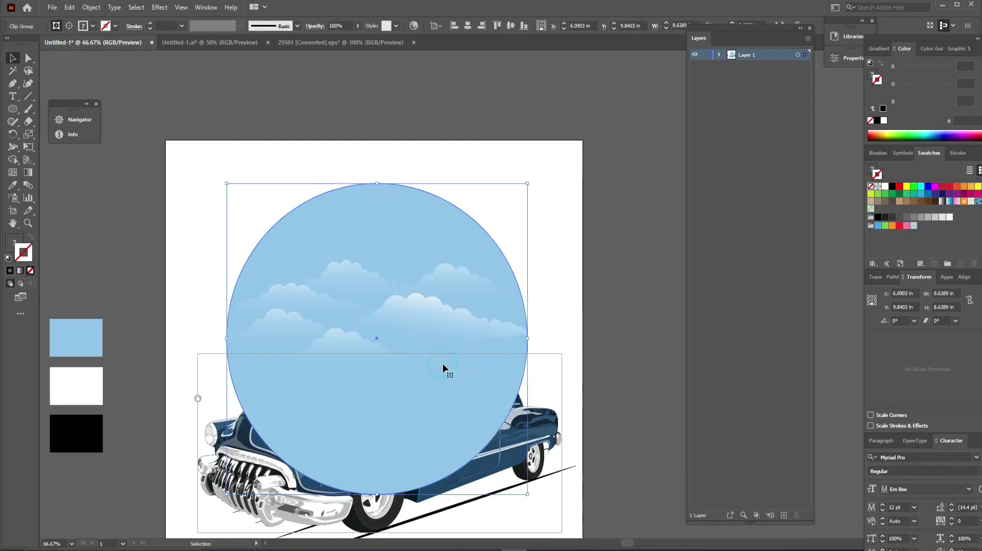
click(639, 292)
- Send the clipped sky disc to the back behind the car and view the whole badge
click(349, 259)
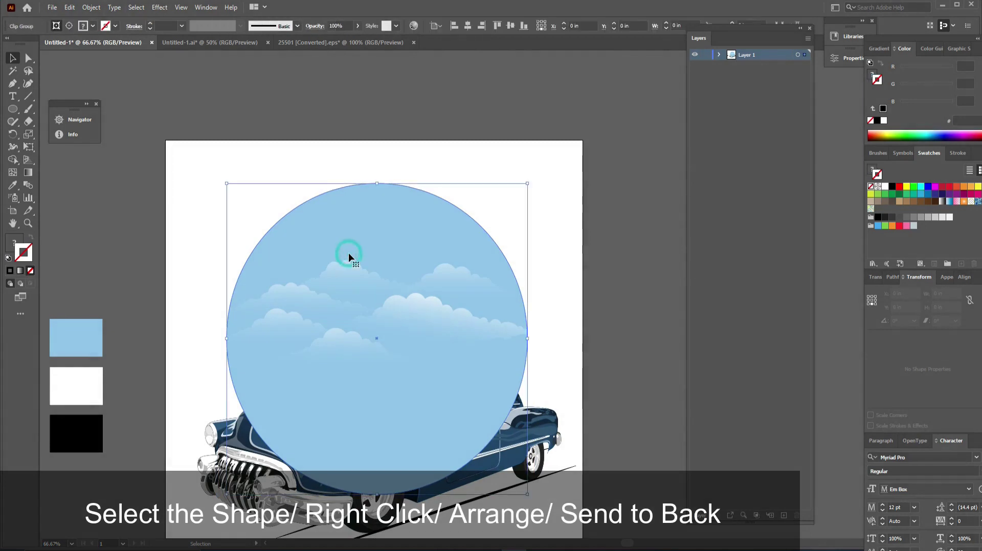
right_click(349, 256)
mouse_move(378, 384)
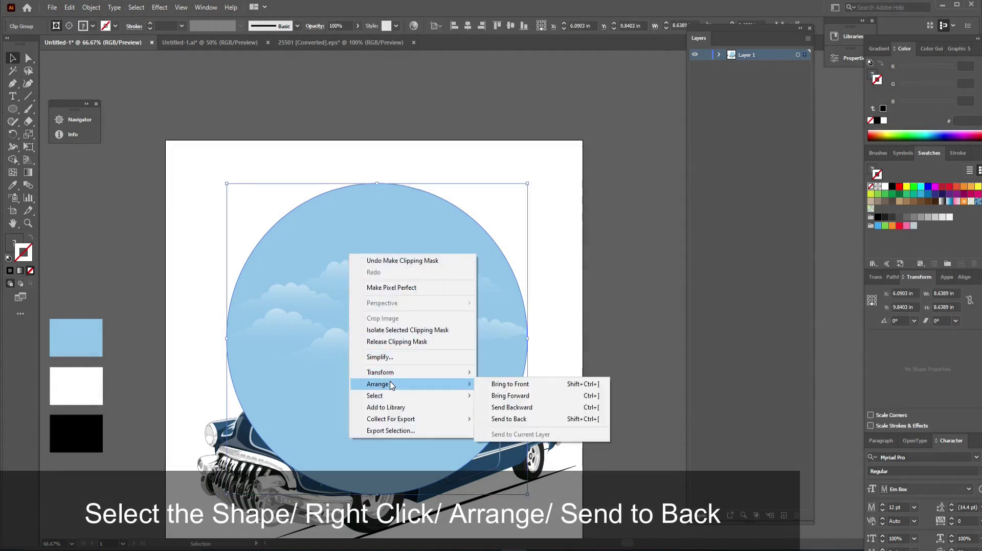
click(512, 423)
click(562, 328)
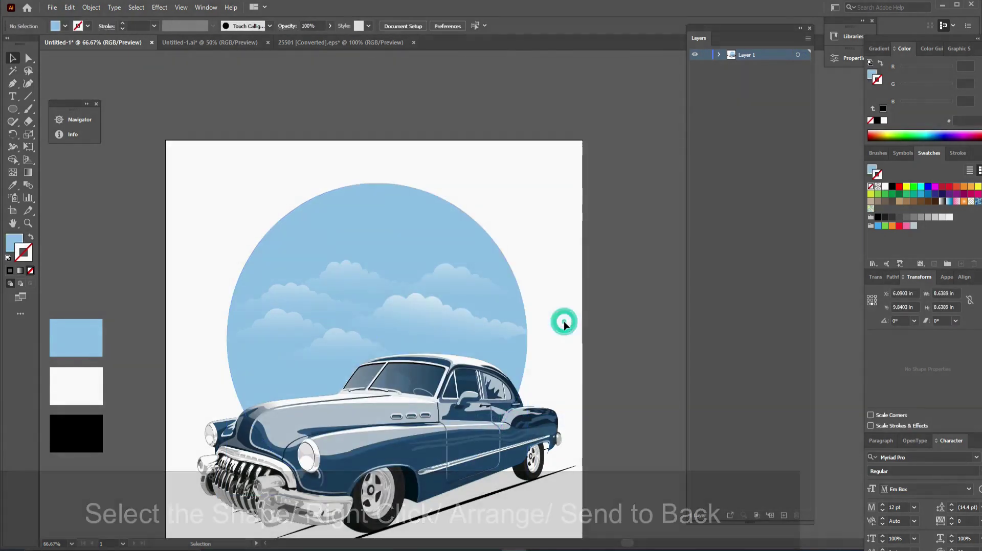
scroll(563, 307, down, 3)
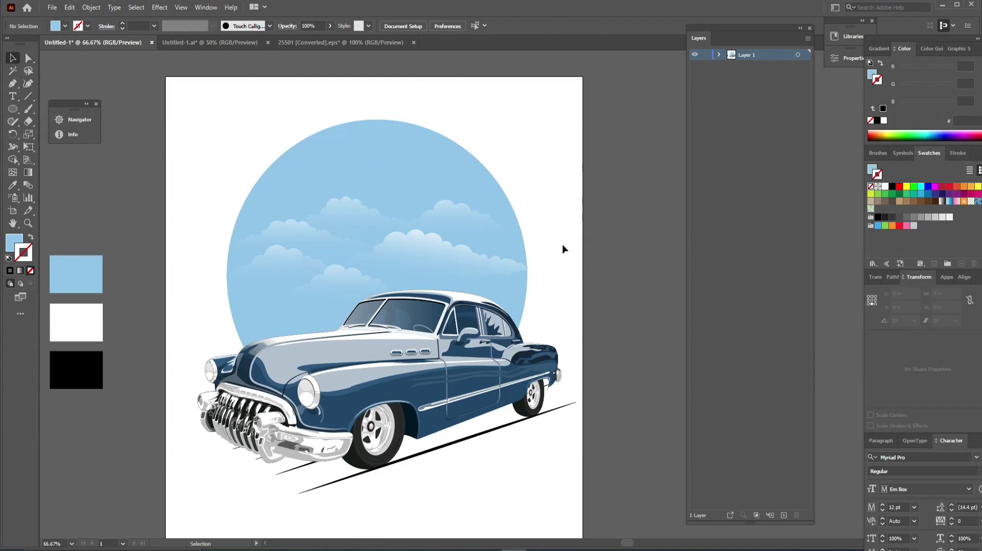
drag(544, 214, 546, 271)
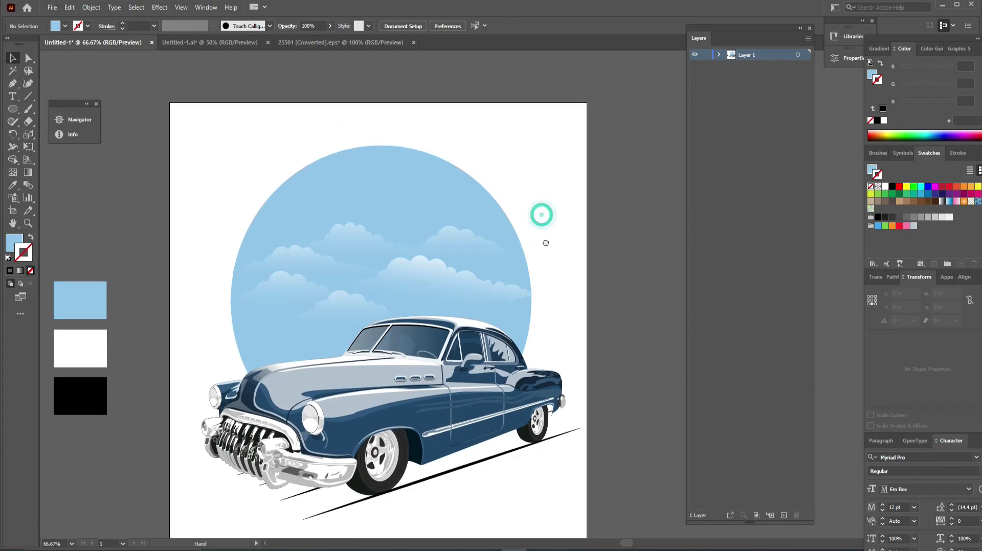
- Alt-duplicate the I'M text just below itself and retype the copy as 'Classic'
click(13, 96)
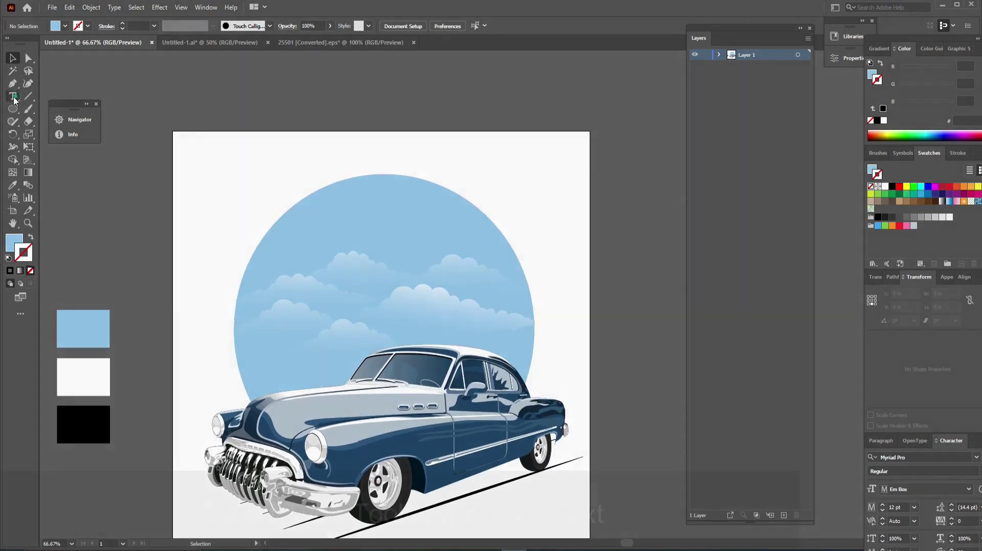
click(277, 97)
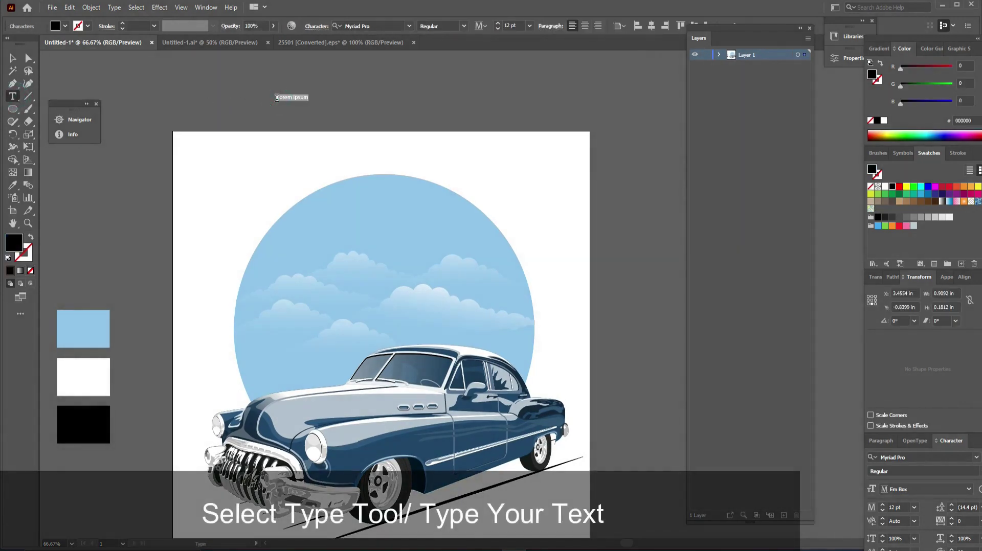
key(BackSpace)
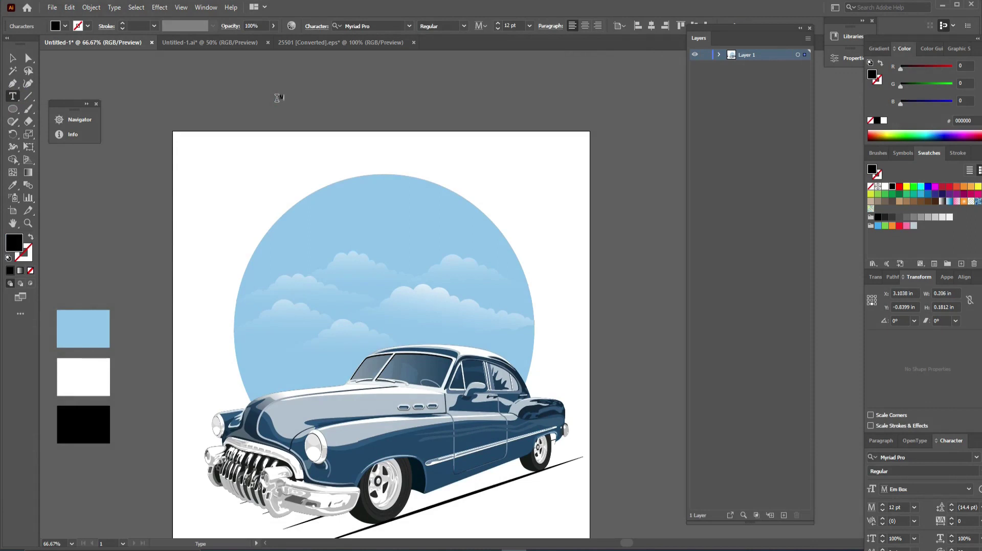
click(12, 57)
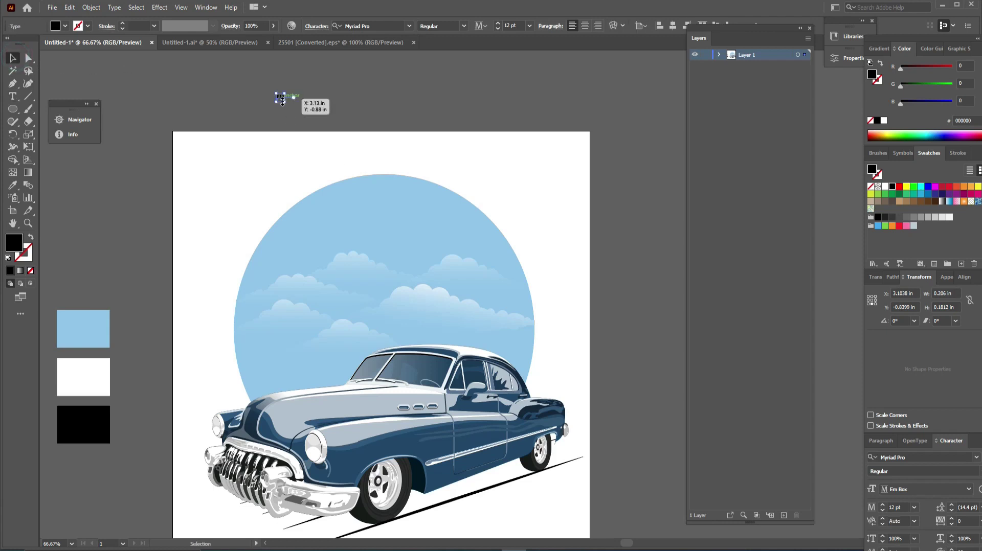
key(ctrl+plus)
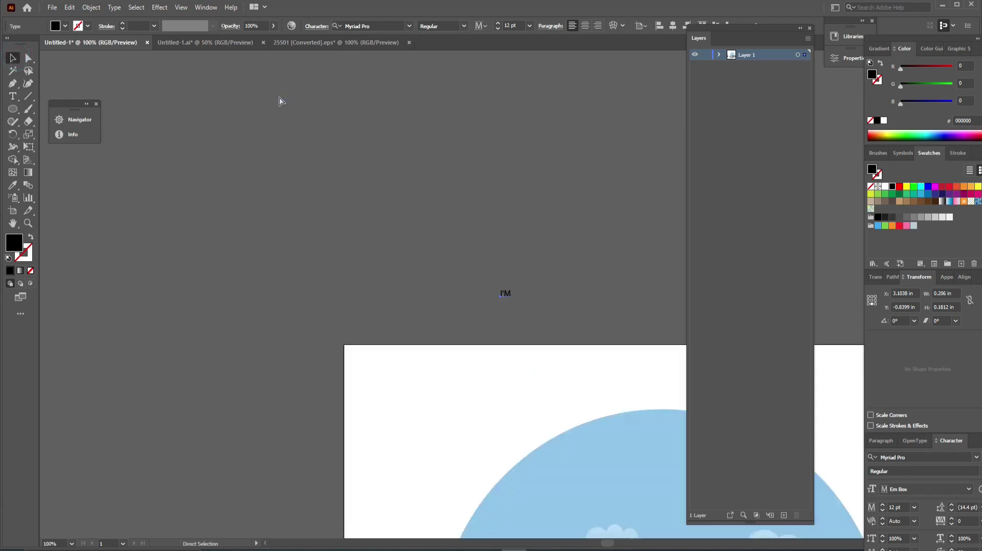
key(ctrl+plus)
drag(597, 317, 564, 236)
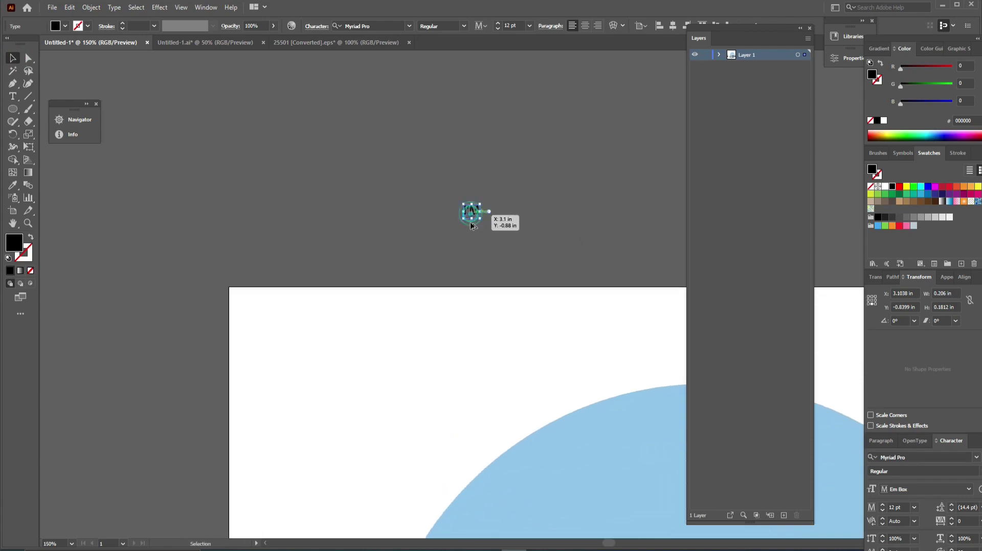
drag(470, 217, 470, 234)
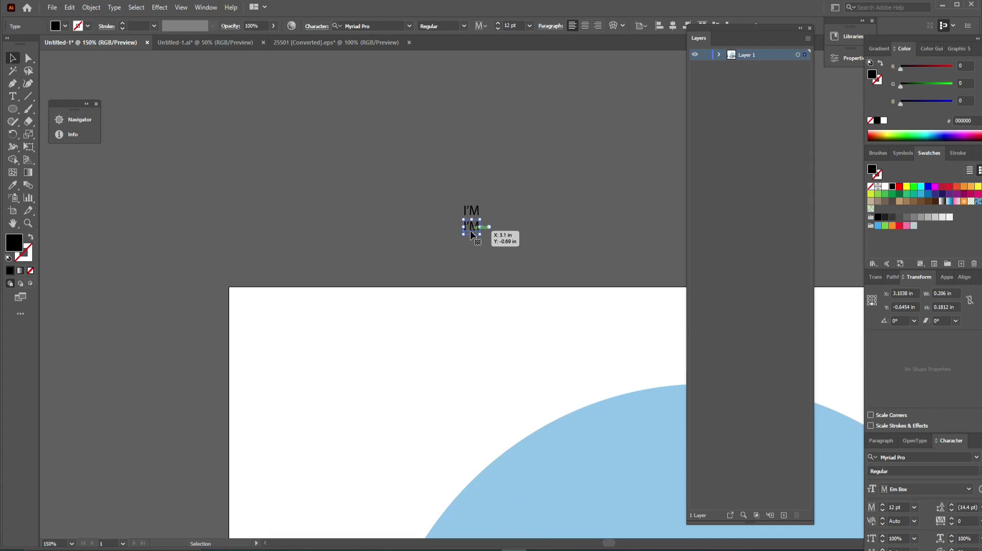
double_click(471, 228)
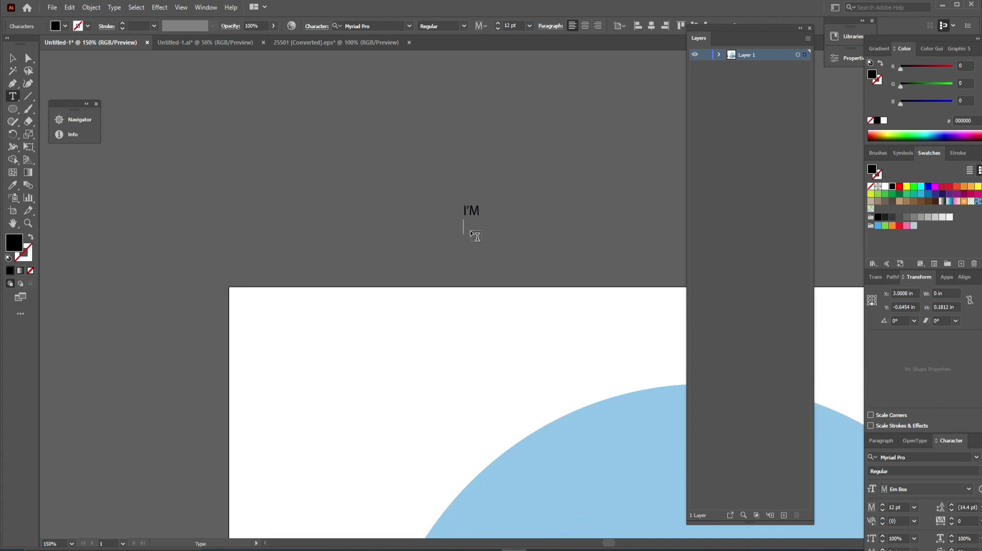
text(Classic)
click(13, 58)
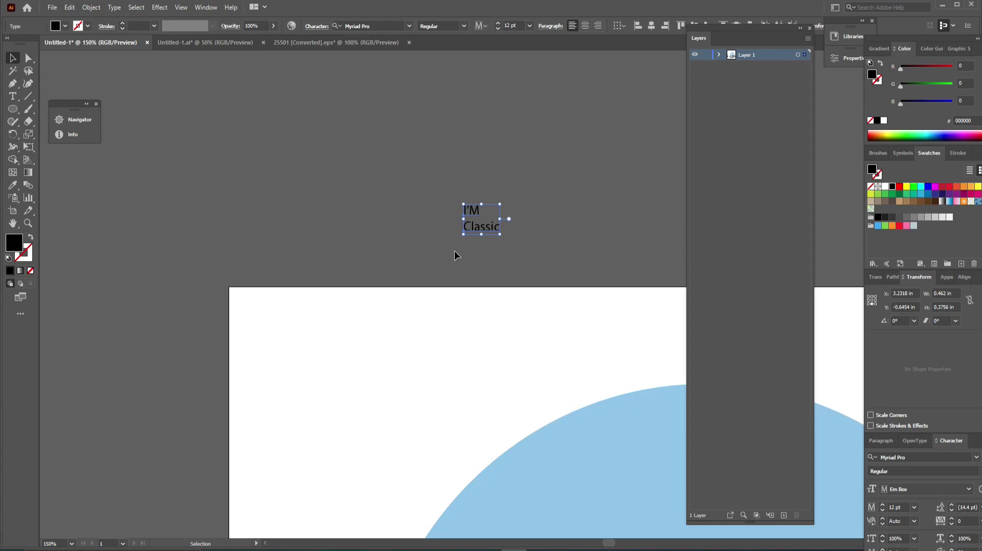
- Change the title's font to Dancing Script Bold
click(399, 25)
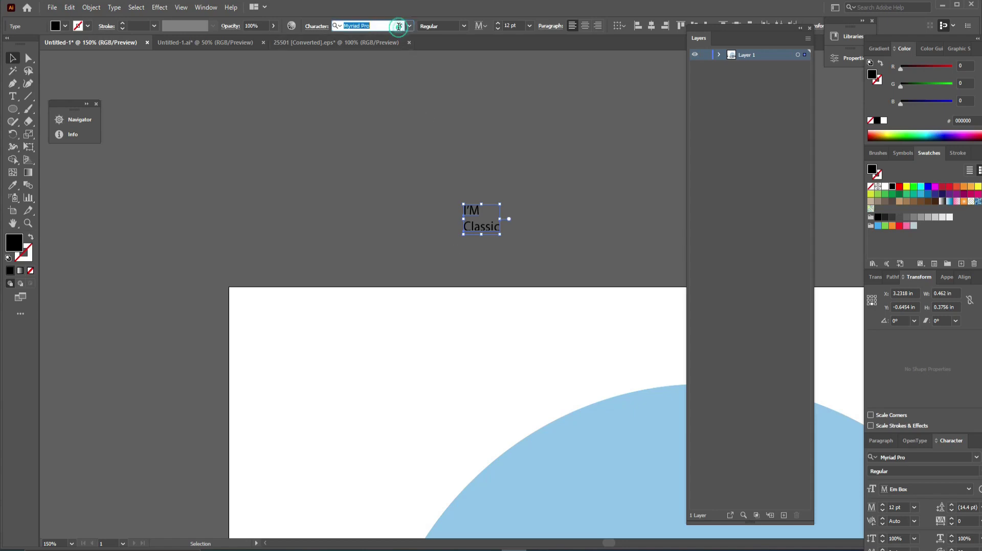
text(nau)
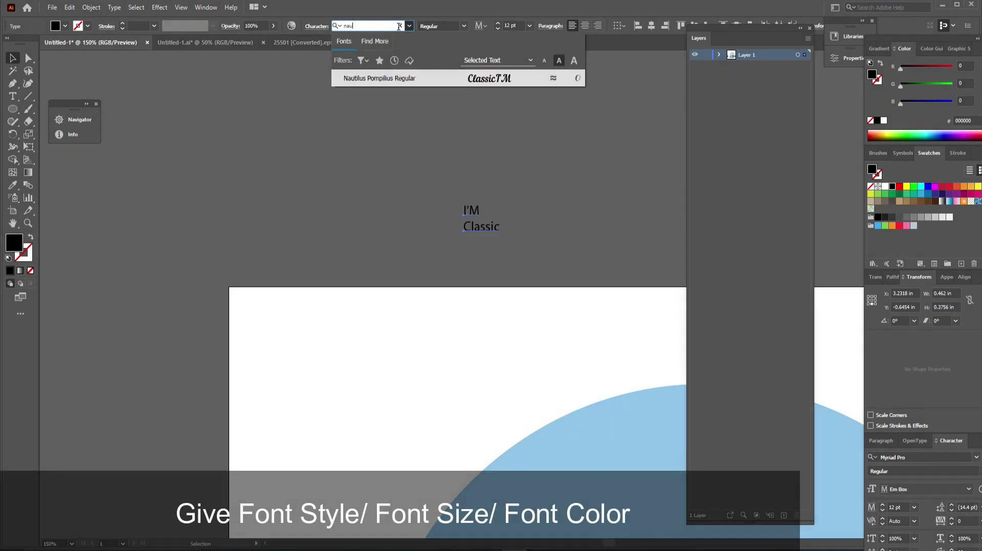
click(398, 79)
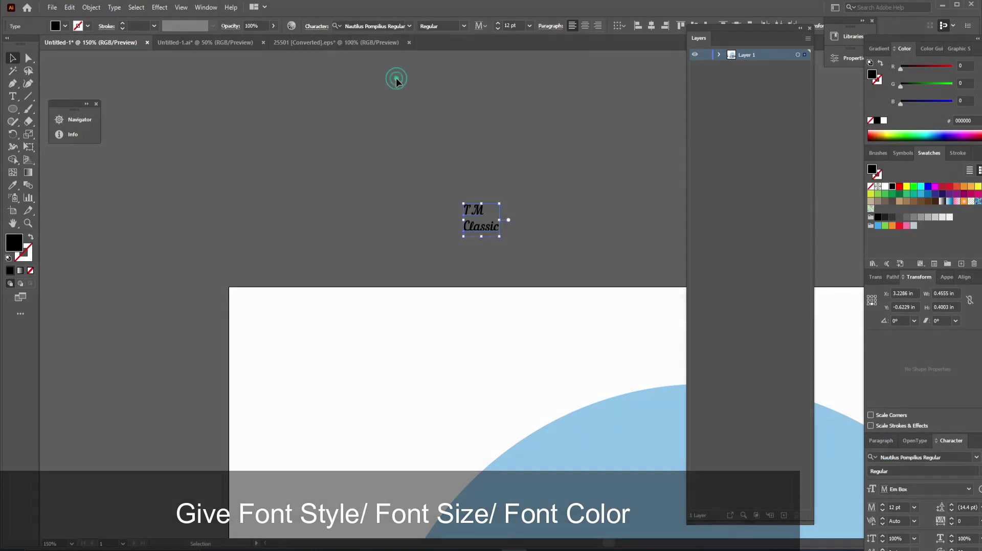
click(549, 218)
click(481, 220)
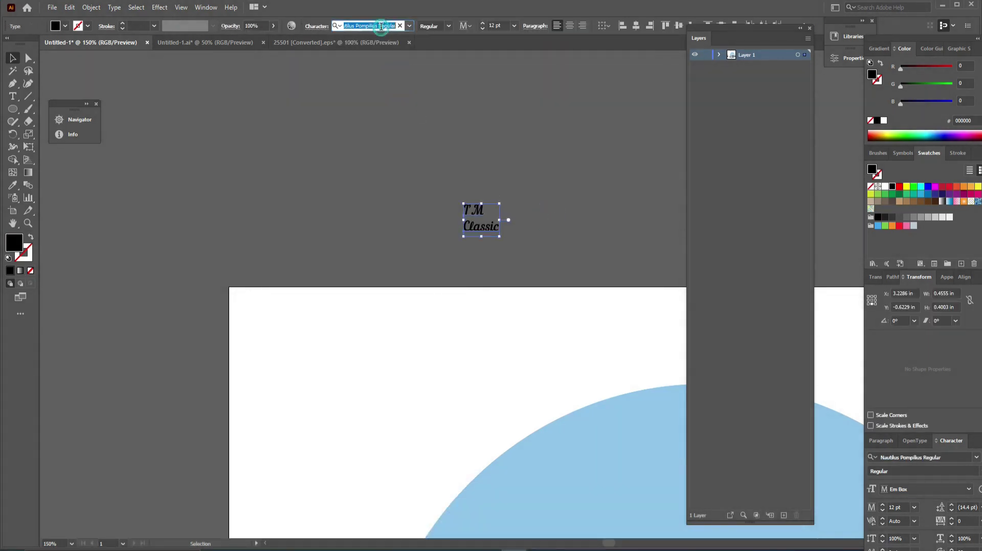
click(381, 26)
text(da)
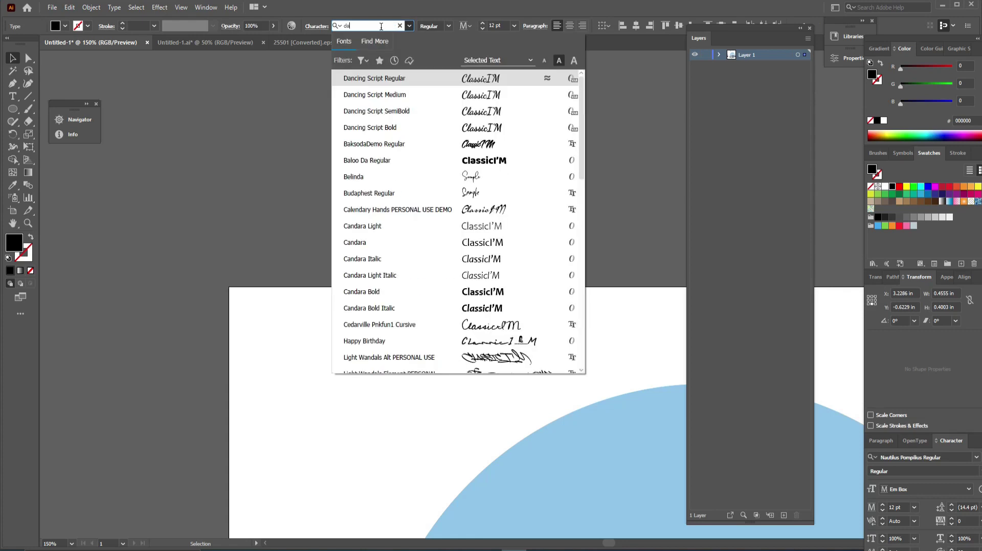
text(n)
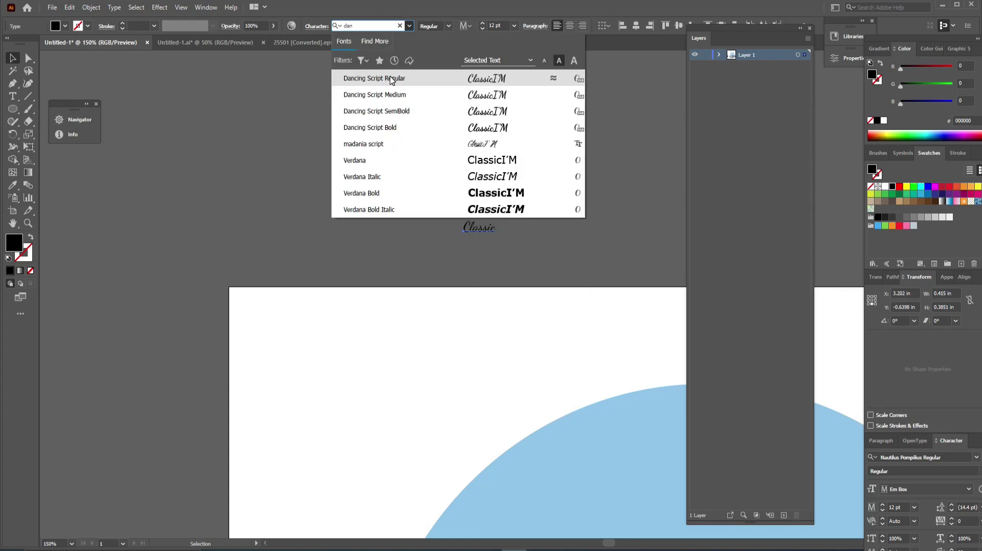
click(391, 126)
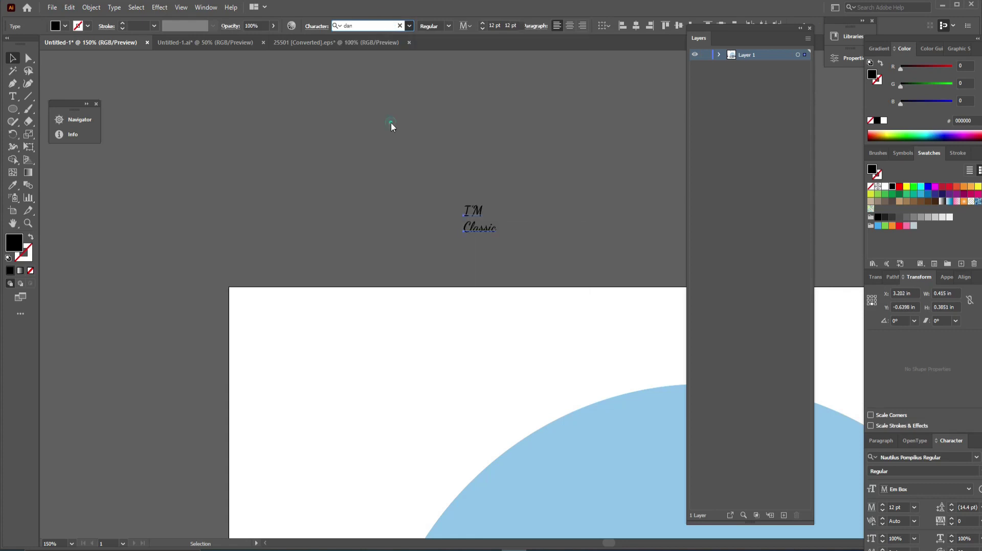
click(503, 195)
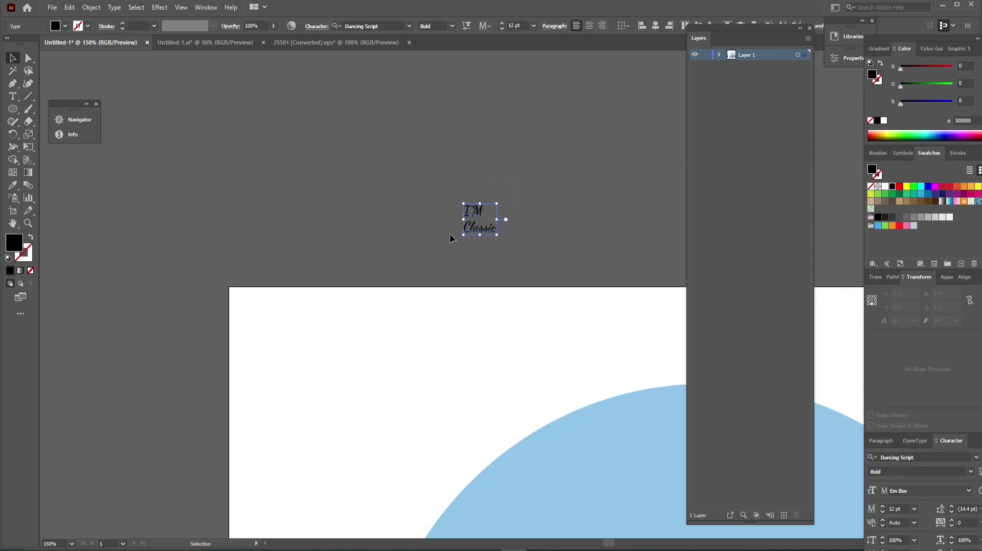
- Give the title a white fill from the Control bar swatches
click(60, 28)
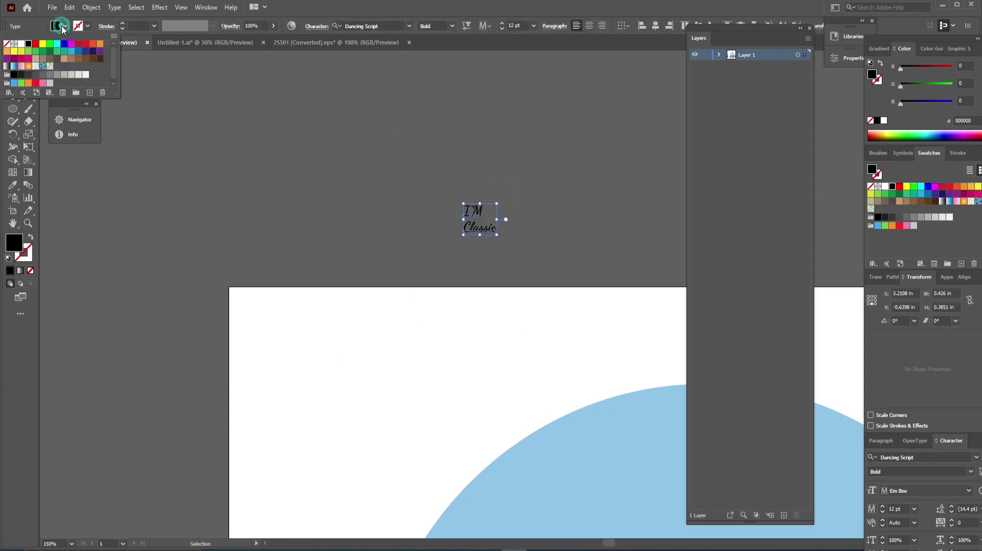
click(20, 44)
click(509, 177)
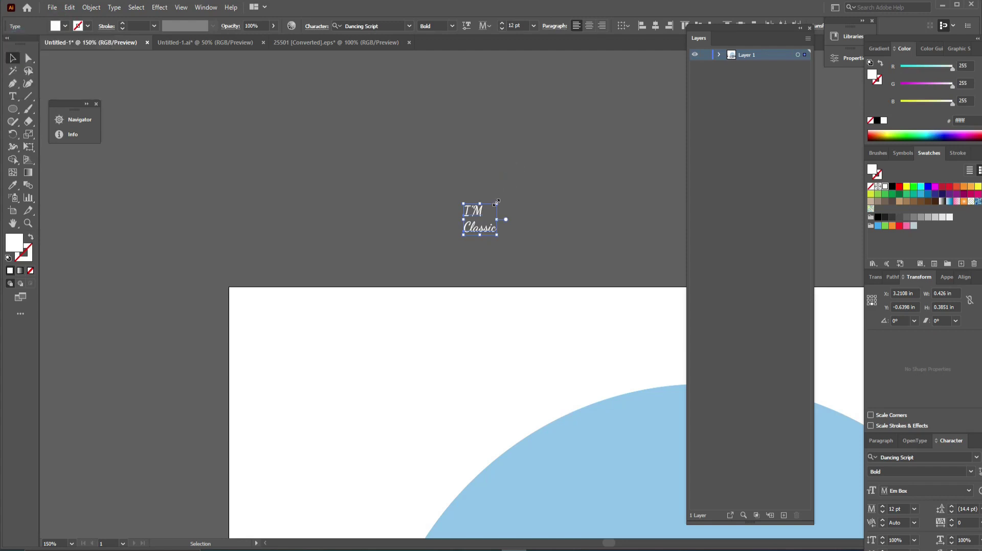
- Scale the title up to about 45.25 pt and centre Classic under I'M
drag(496, 202, 543, 158)
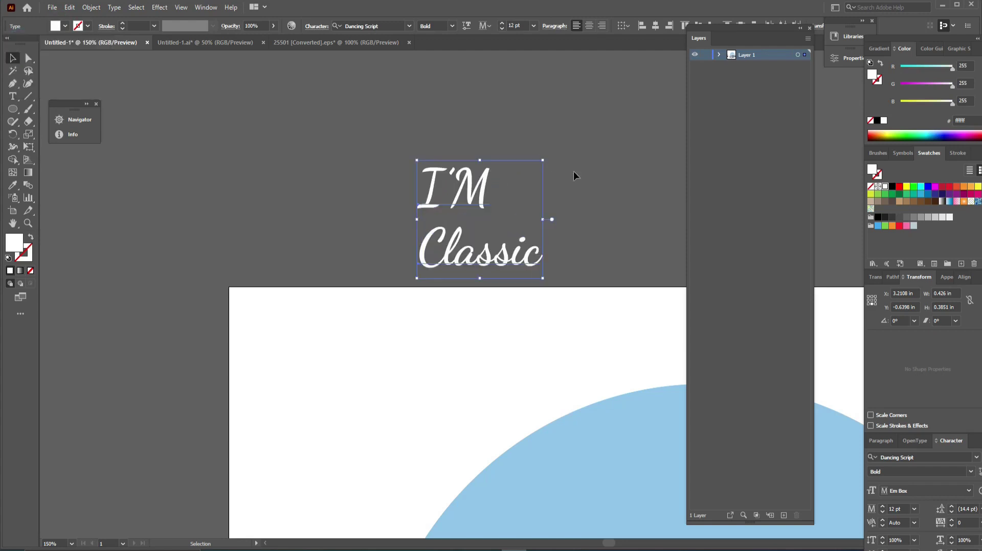
click(593, 186)
drag(486, 239, 470, 195)
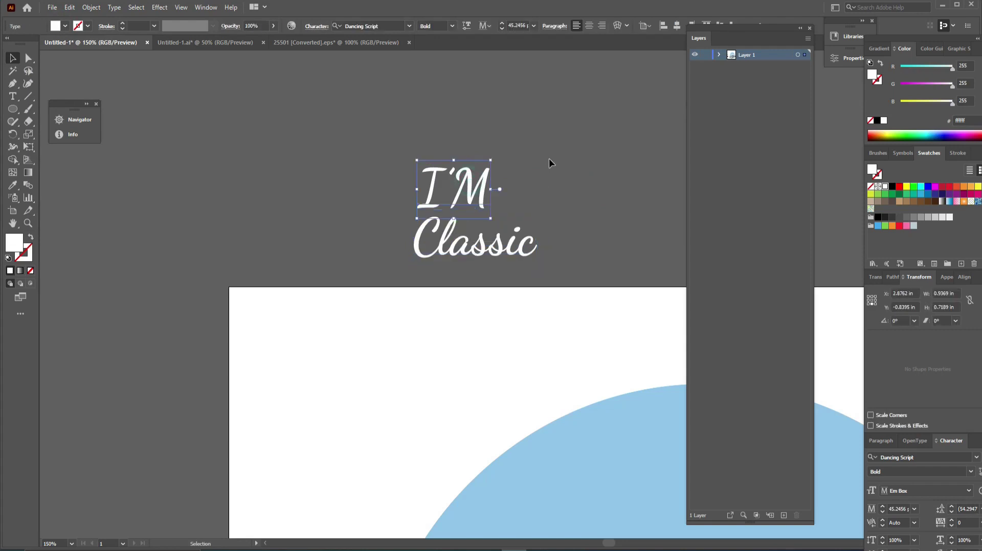
drag(548, 159, 433, 258)
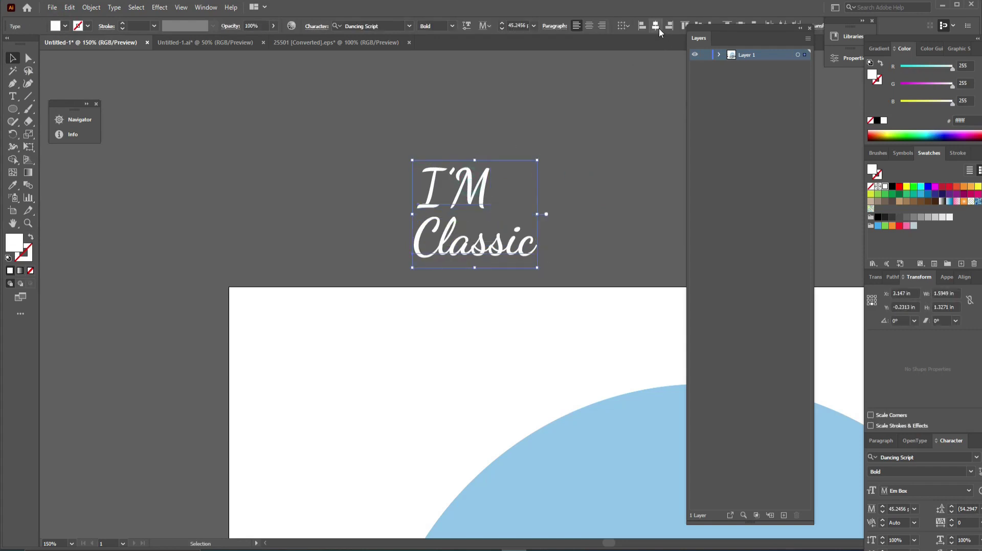
click(658, 28)
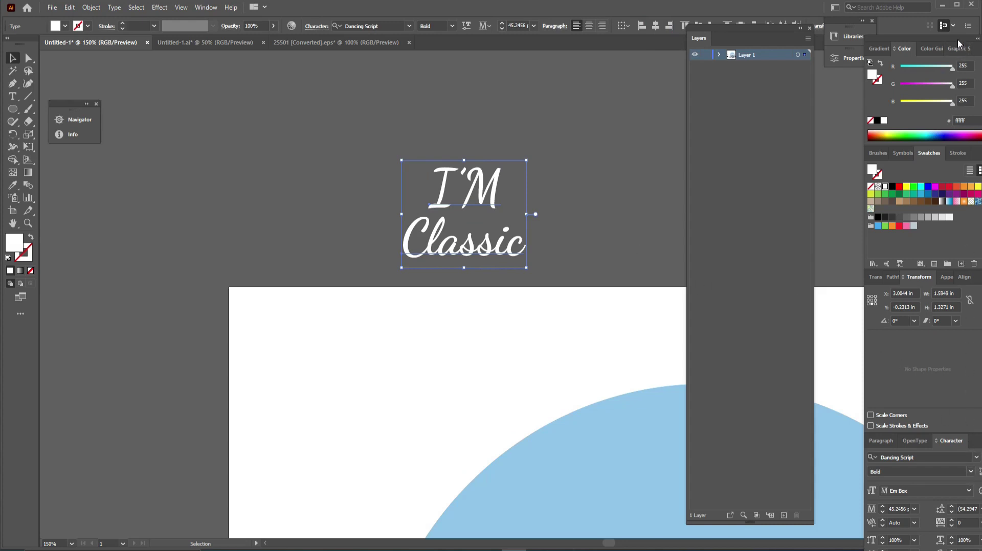
- Set the title's tracking to 75 in the Character panel
drag(865, 333, 853, 332)
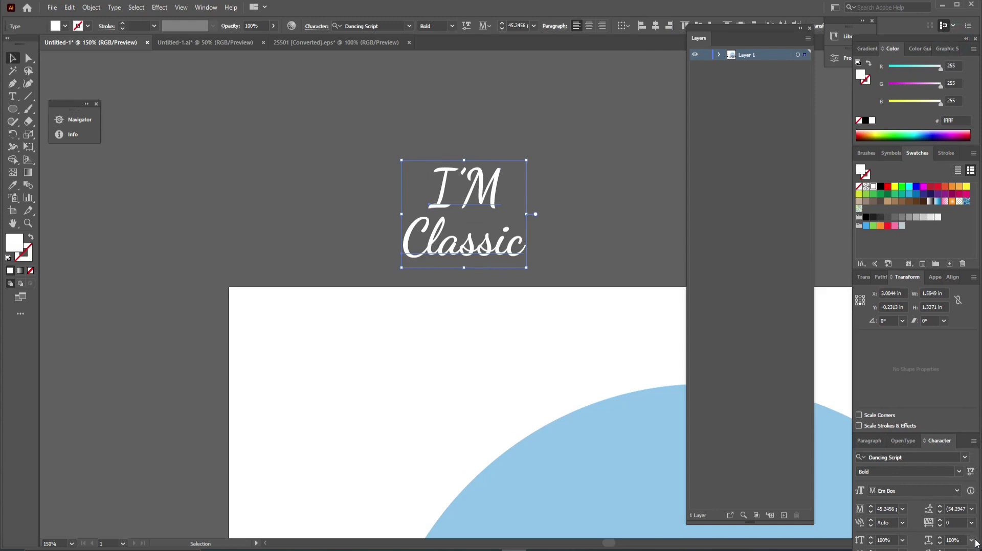
click(971, 523)
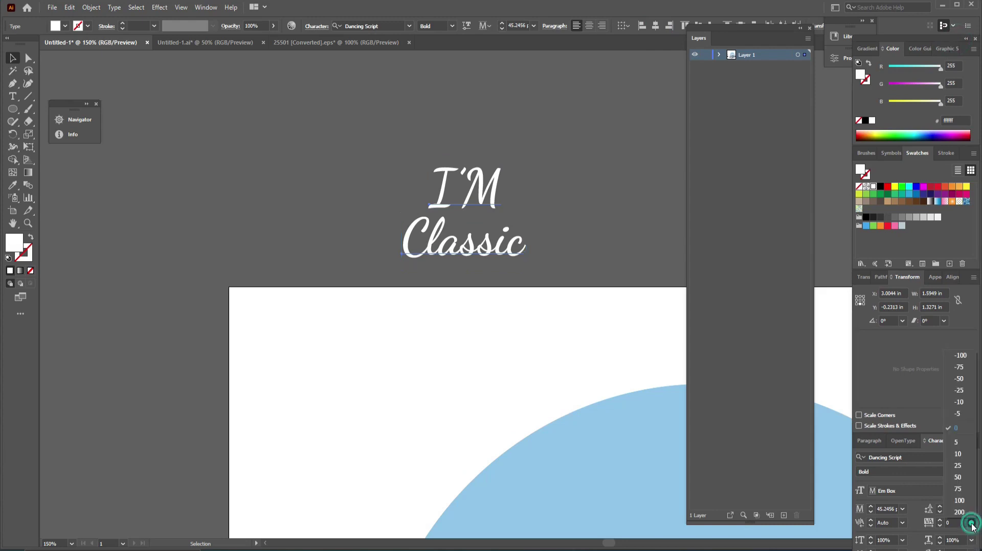
click(960, 491)
click(553, 189)
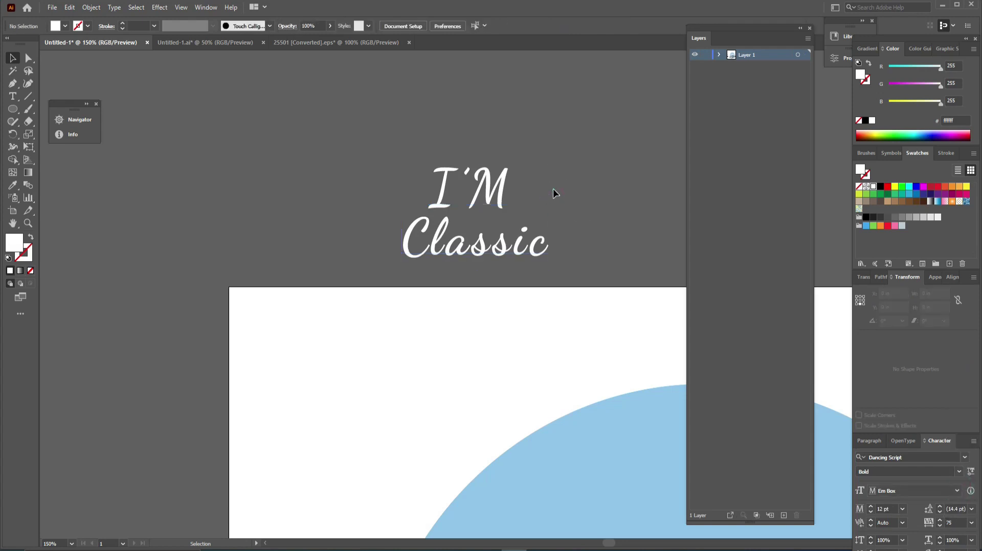
- Move the two-line title onto the top of the blue circle and tilt it about 4°
click(503, 204)
key(ctrl+minus)
key(ctrl+minus)
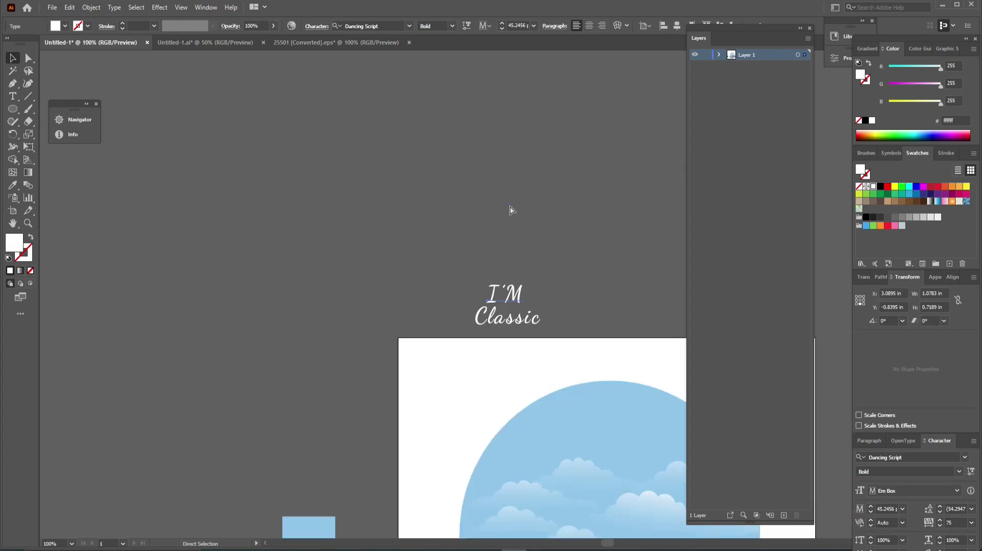
drag(561, 260, 336, 99)
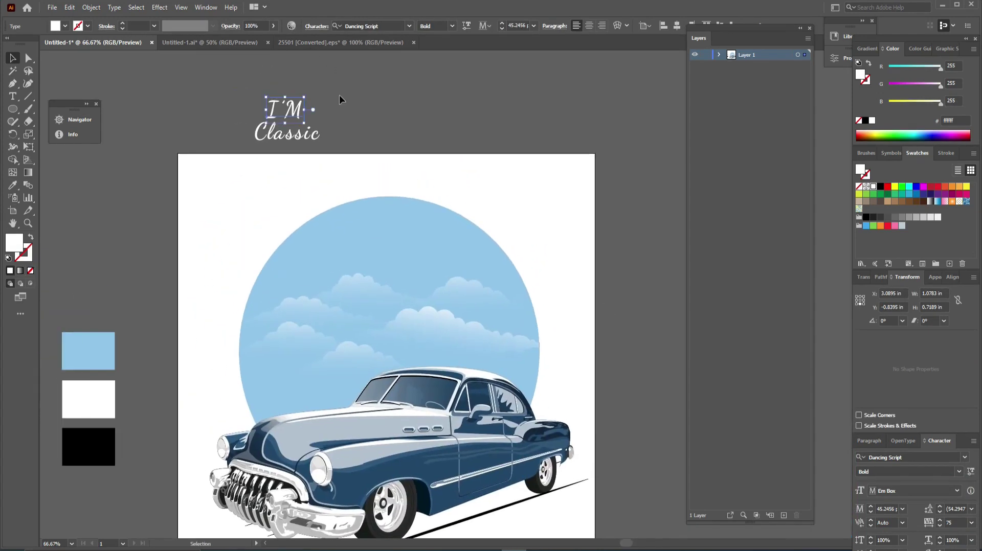
shift+click(296, 133)
drag(296, 133, 400, 256)
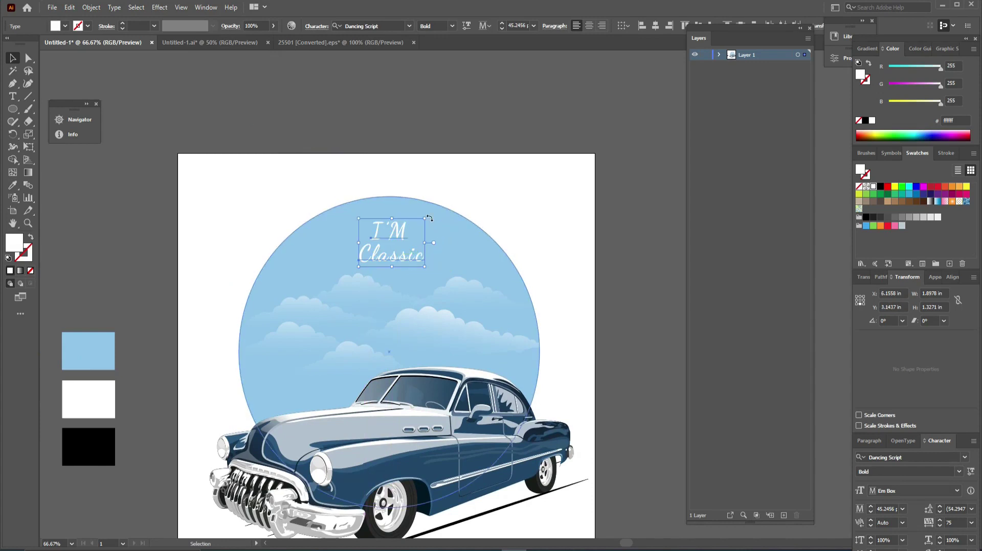
drag(429, 219, 428, 219)
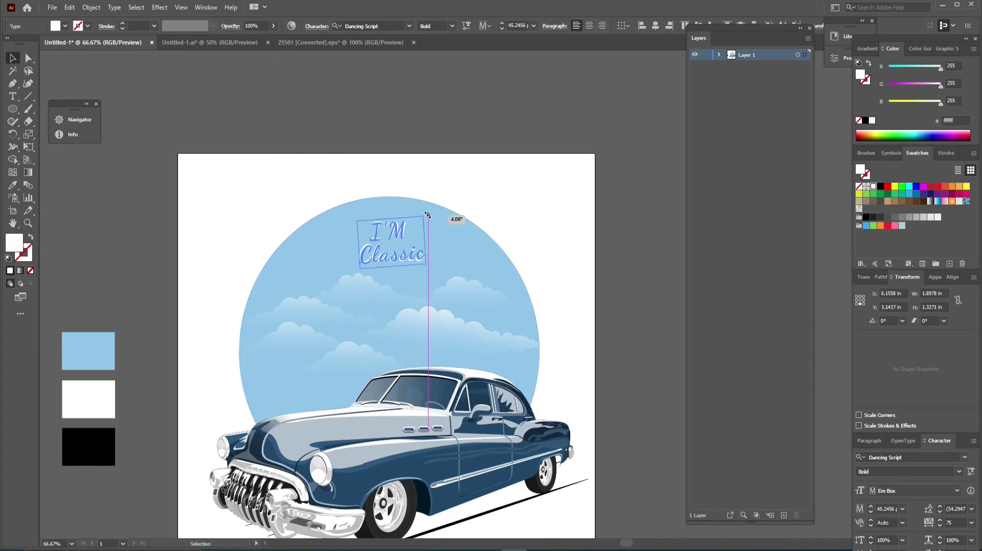
click(428, 102)
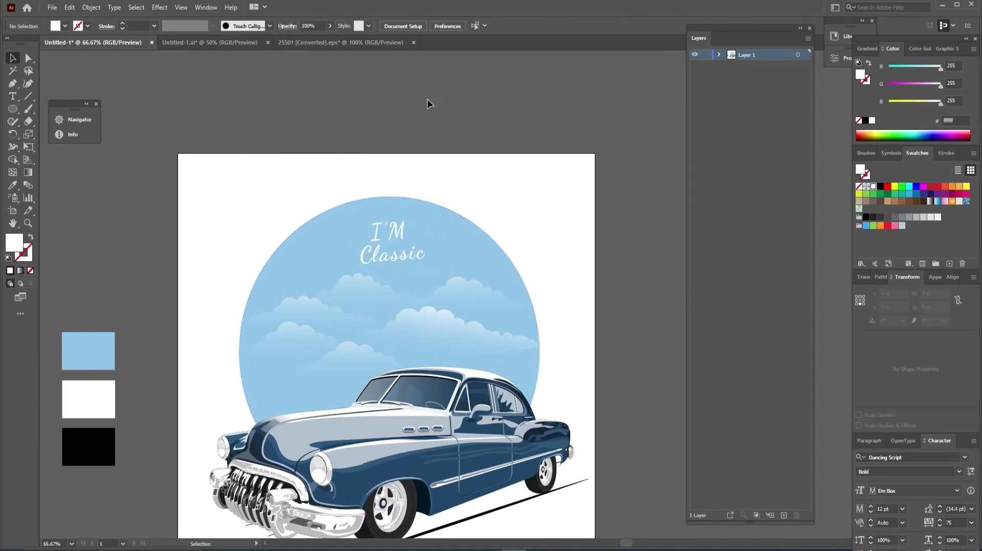
- Retype the 'M in I'M as a lowercase 'm
key(t)
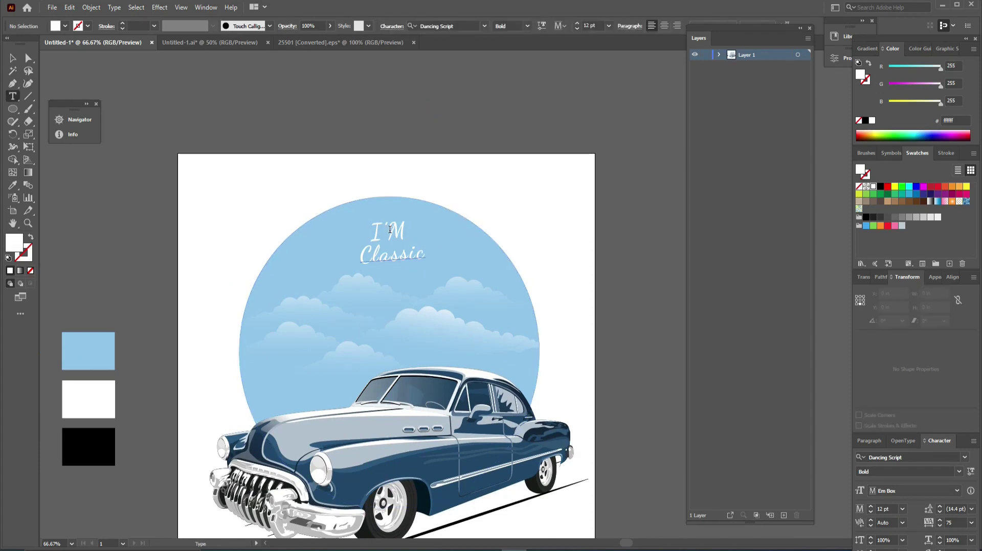
drag(389, 230, 409, 230)
text('m)
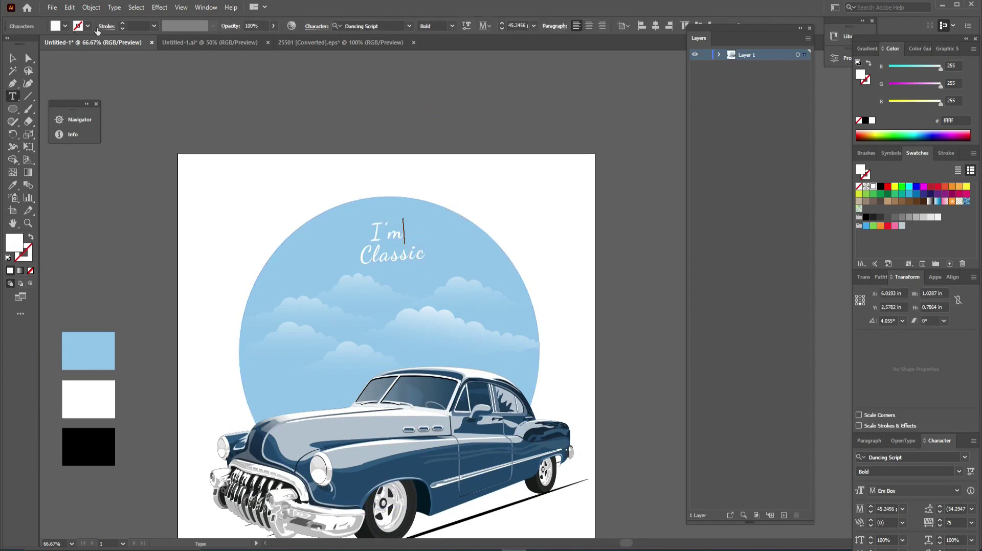
click(13, 58)
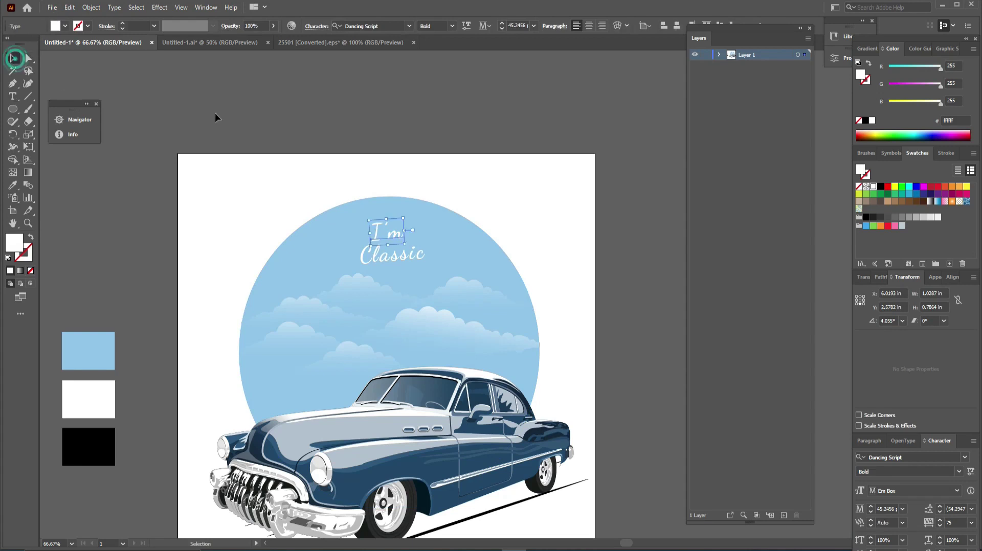
click(302, 127)
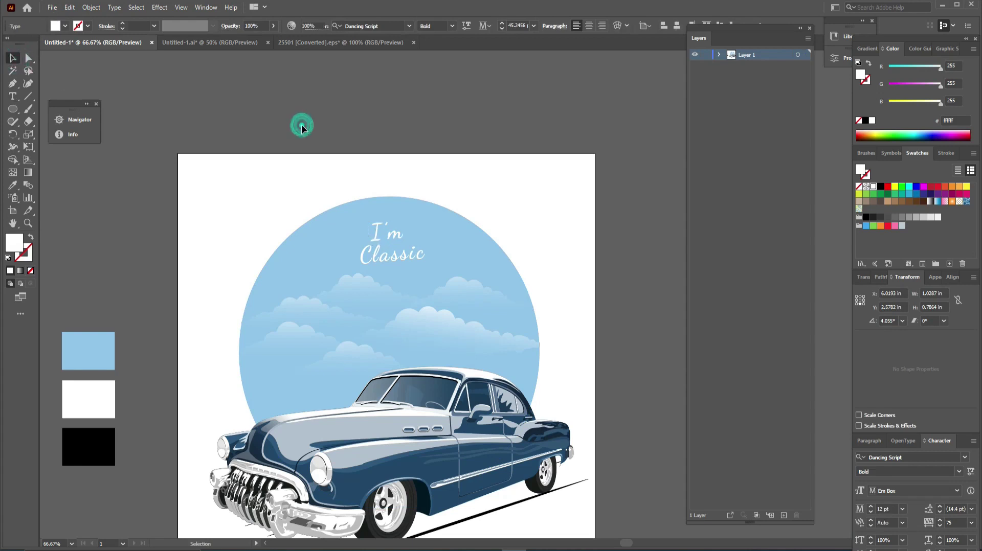
- Horizontally centre the I'm and Classic lines on each other
click(397, 236)
shift+click(403, 256)
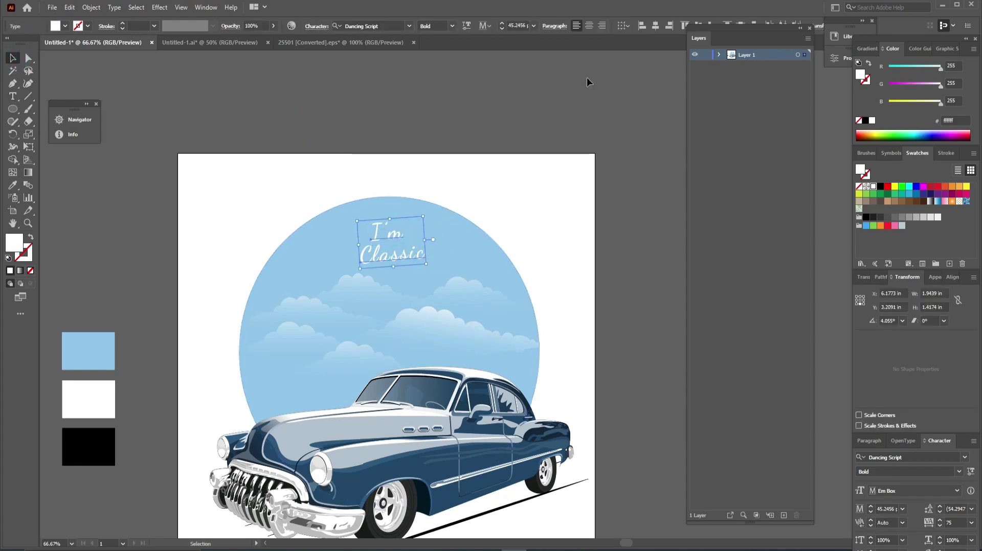
click(655, 26)
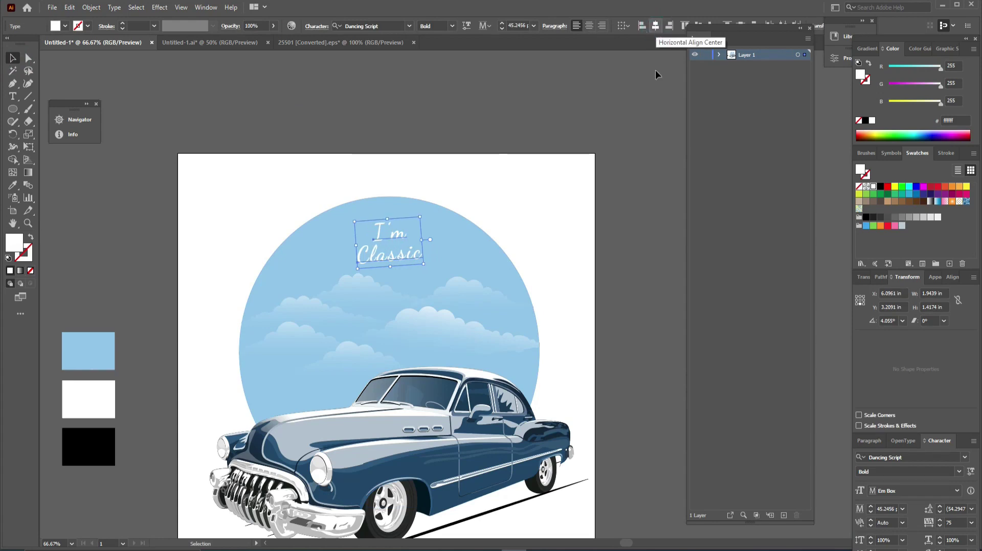
click(647, 225)
click(403, 239)
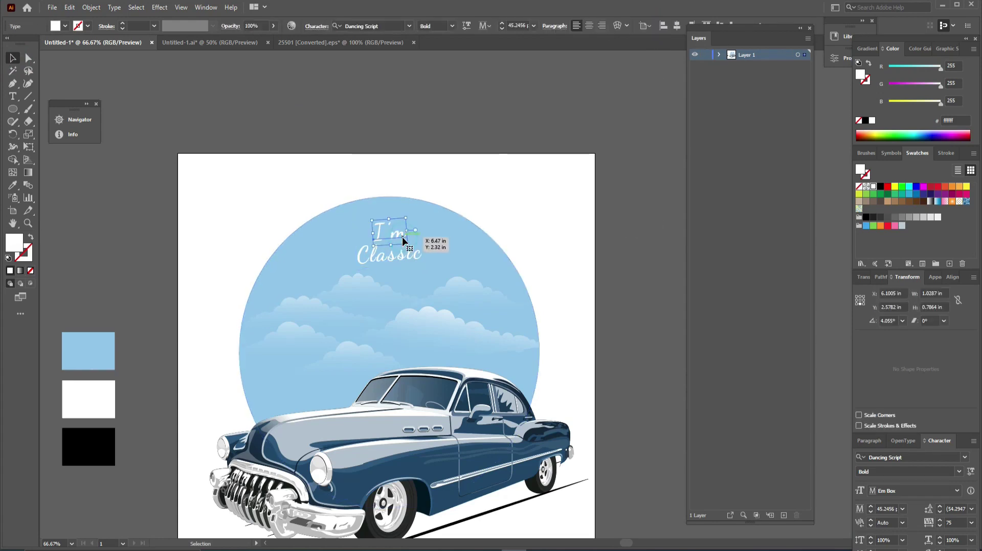
click(625, 245)
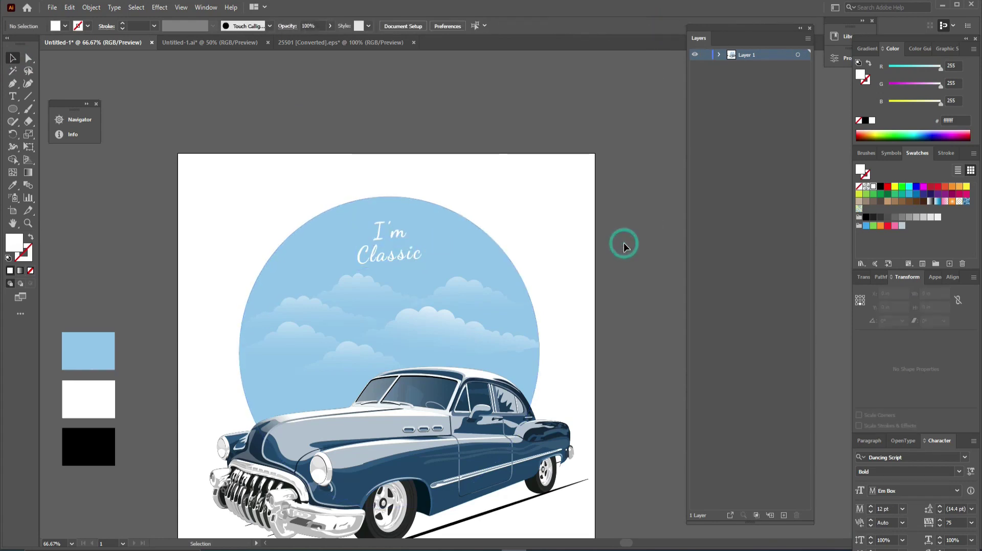
- Draw a small white rectangle in the empty space above the artboard
drag(415, 134, 414, 232)
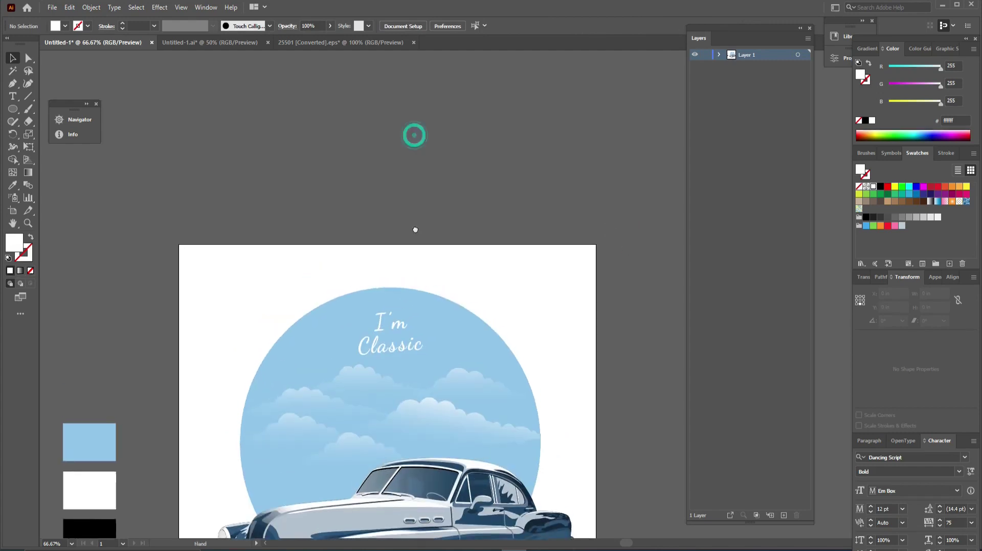
click(13, 108)
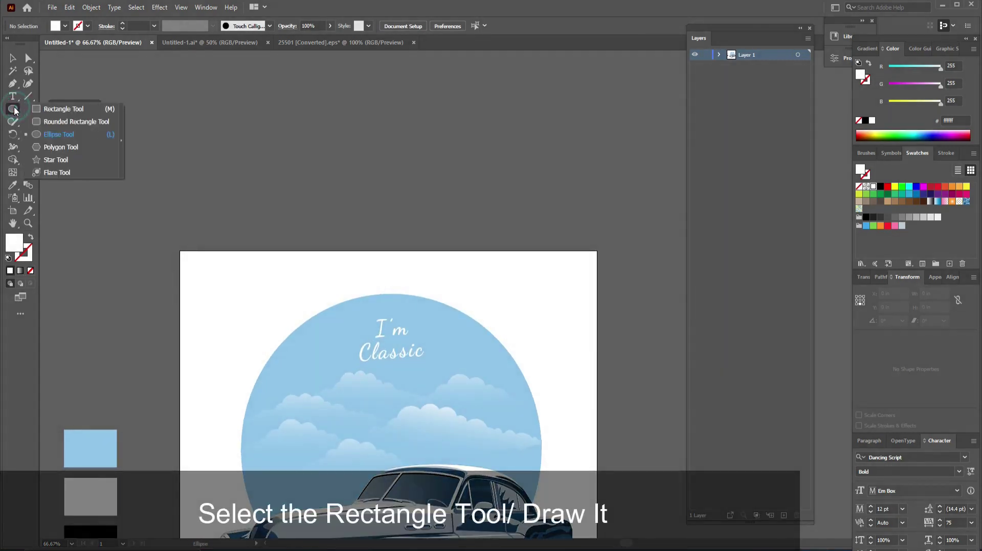
drag(13, 111, 61, 101)
drag(310, 159, 336, 170)
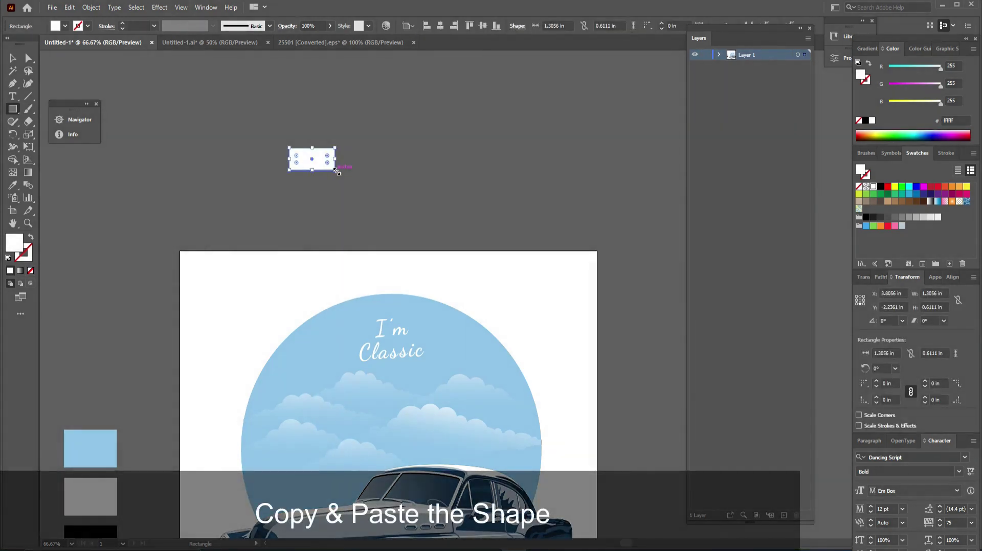
click(13, 58)
click(349, 189)
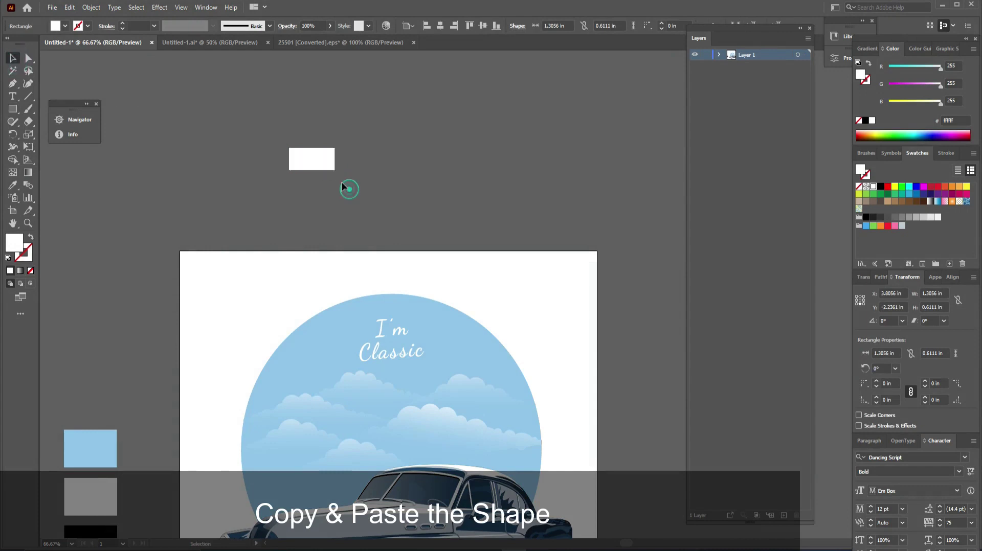
- Duplicate the rectangle slightly lower-left and fill the copy with the light-blue swatch
drag(323, 169, 304, 171)
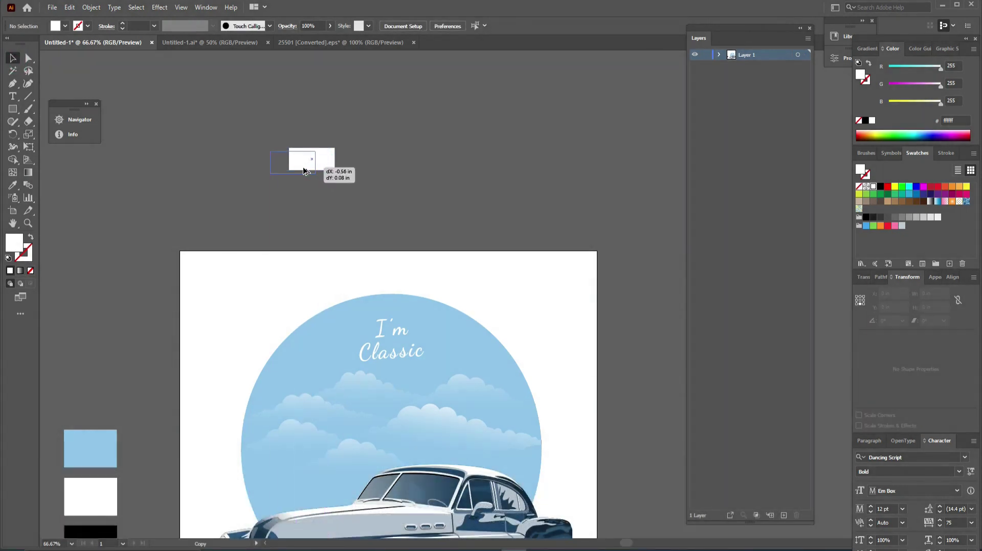
drag(304, 170, 304, 173)
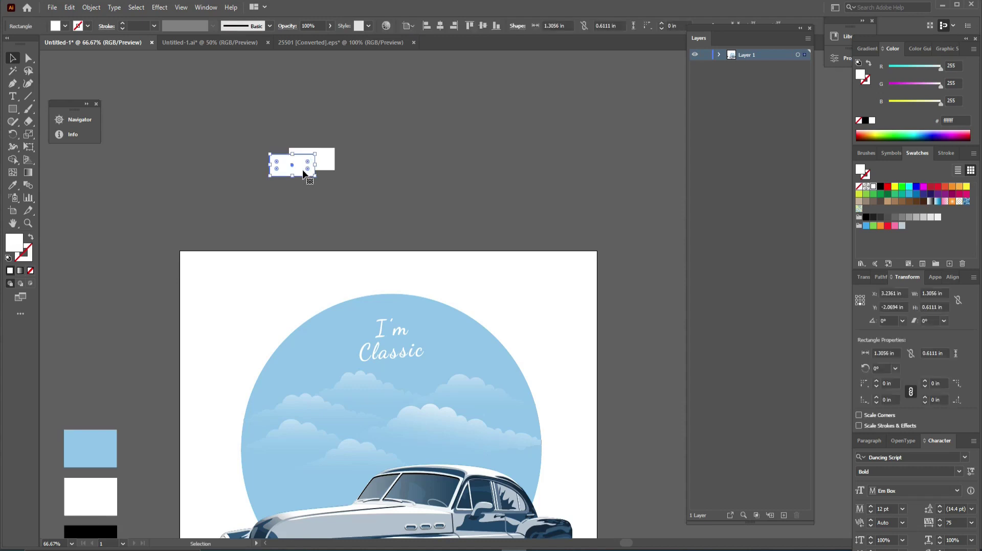
click(12, 186)
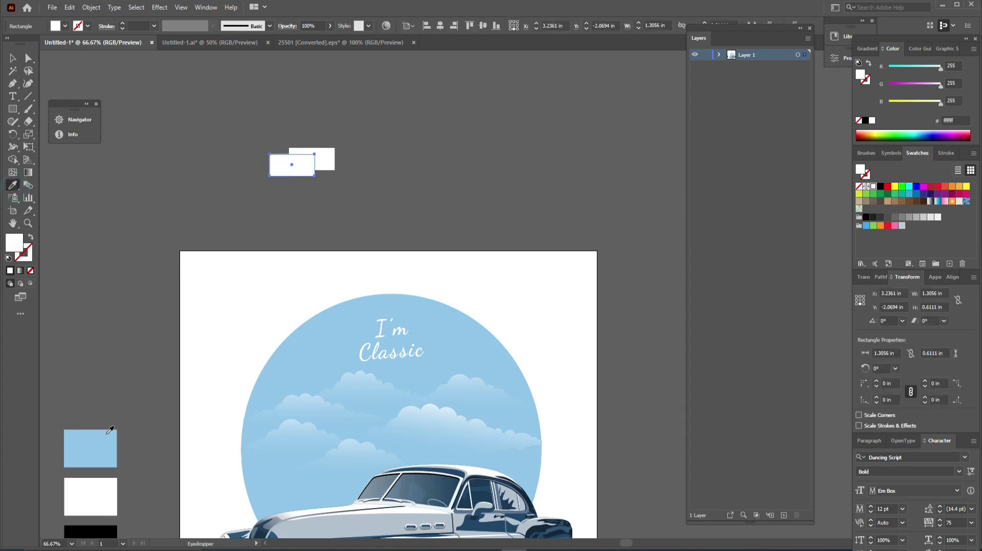
click(107, 452)
click(13, 57)
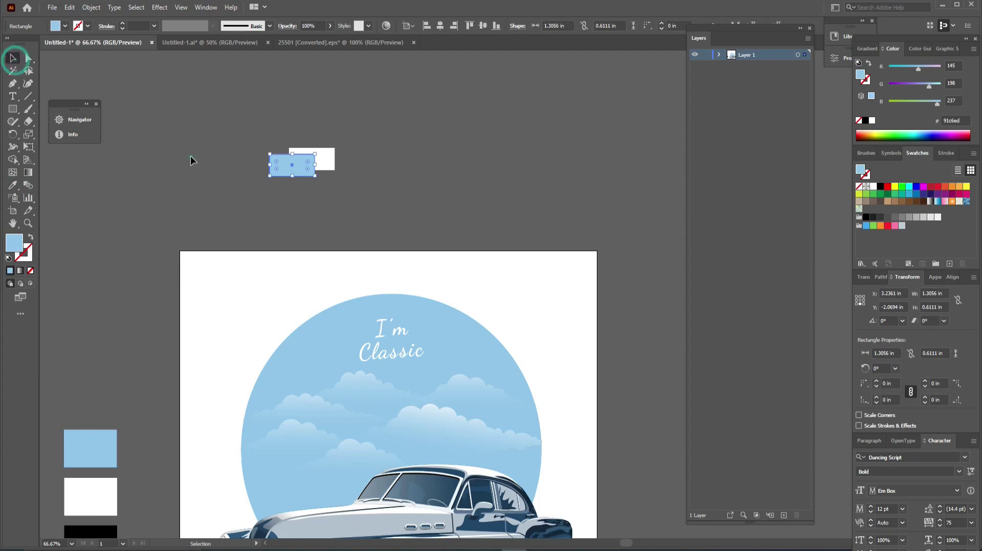
click(190, 157)
key(ctrl+1)
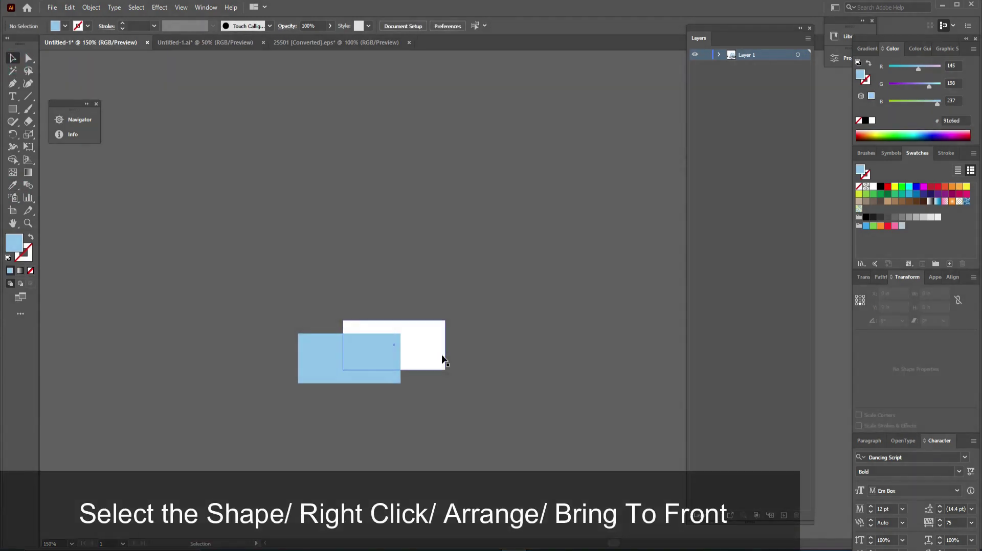
- Bring the white rectangle in front of the blue one and shift the blue one slightly left
click(442, 359)
right_click(441, 353)
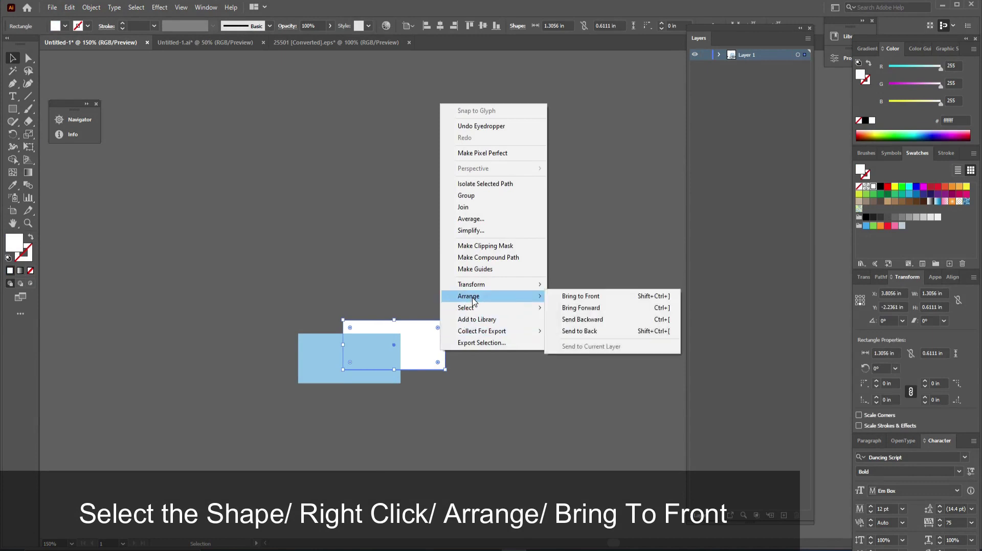
click(563, 296)
click(520, 314)
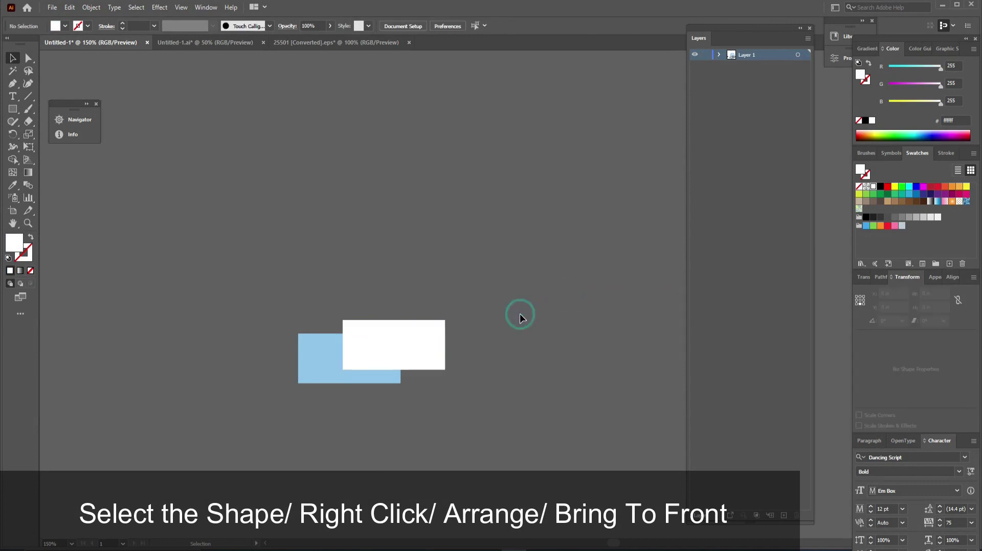
click(326, 368)
drag(325, 365, 321, 364)
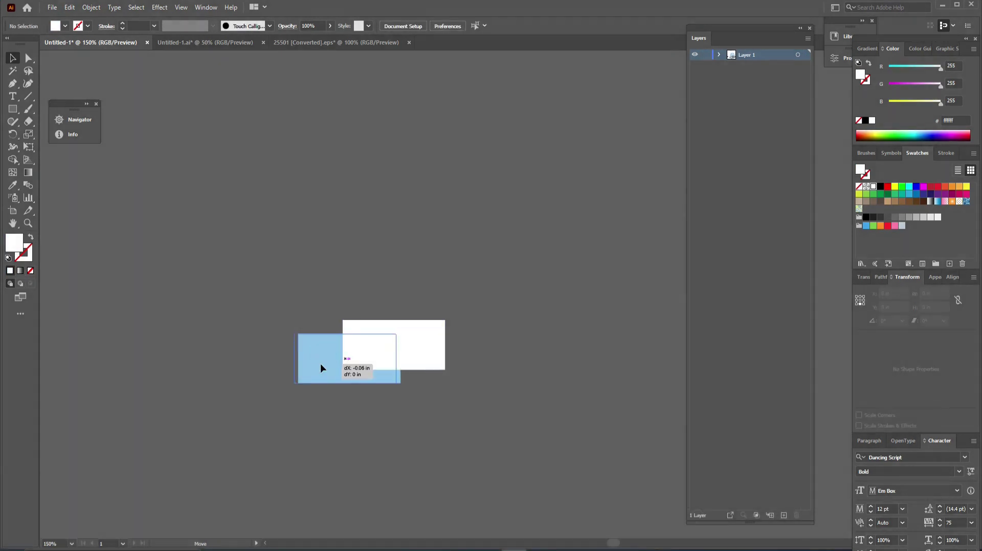
click(434, 390)
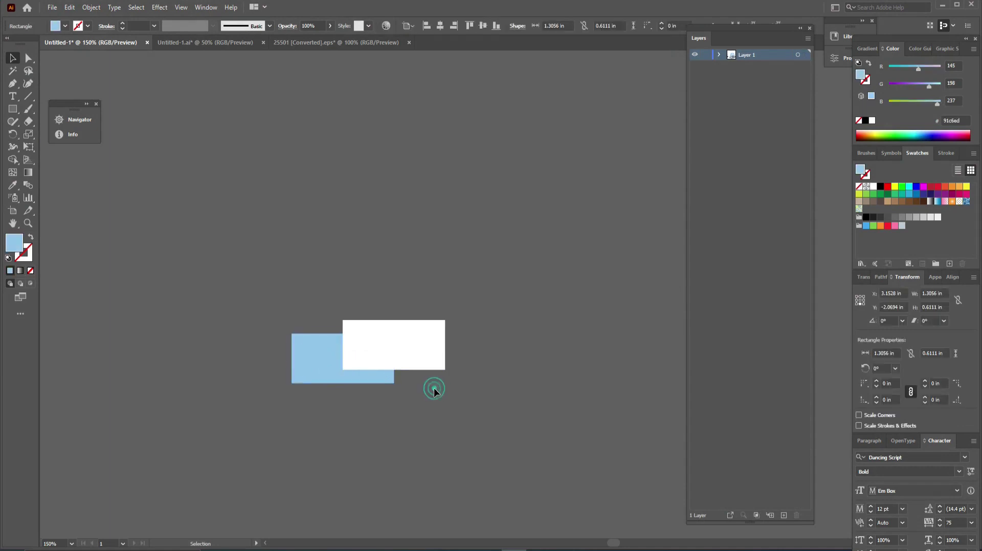
click(320, 363)
- Narrow the blue rectangle by nudging its two right anchor points left
click(29, 58)
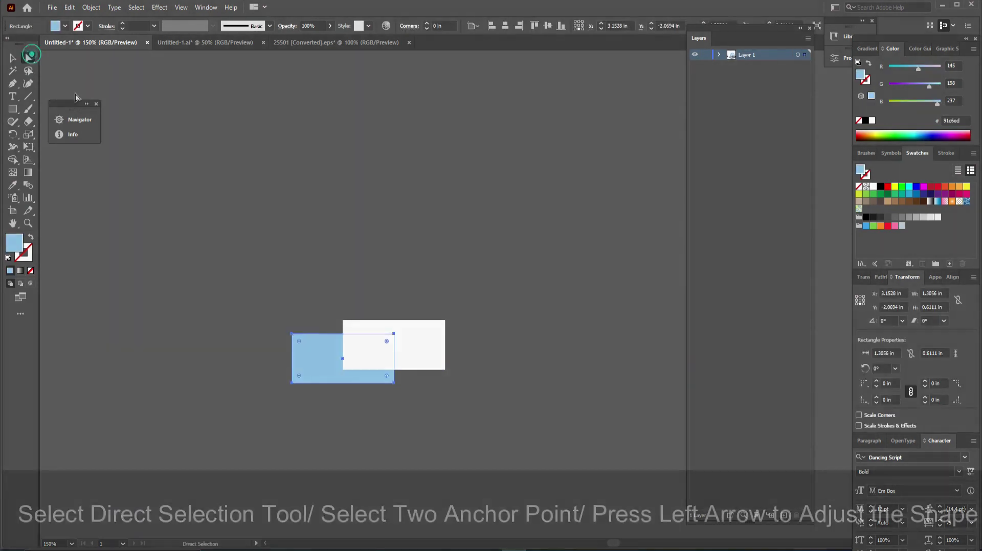
drag(388, 323, 401, 379)
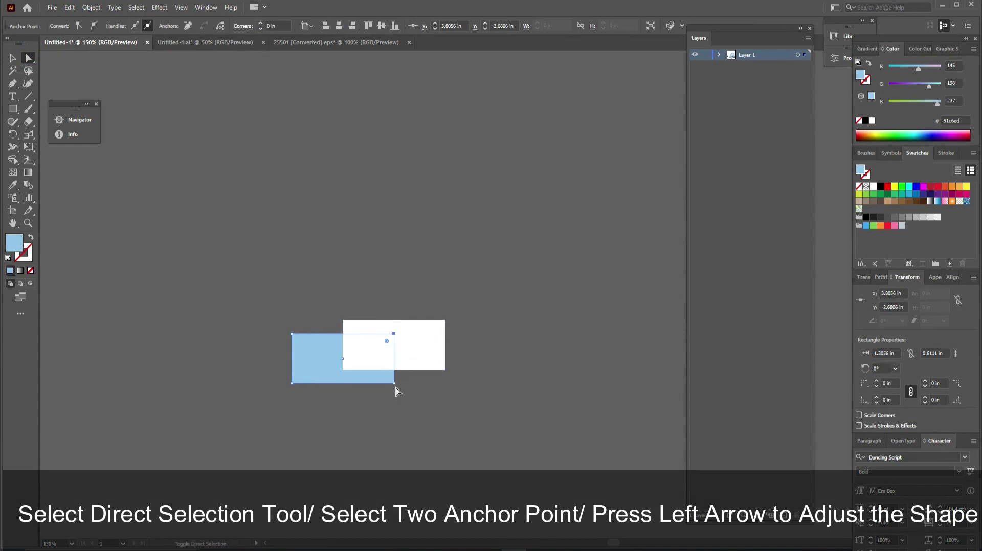
click(395, 385)
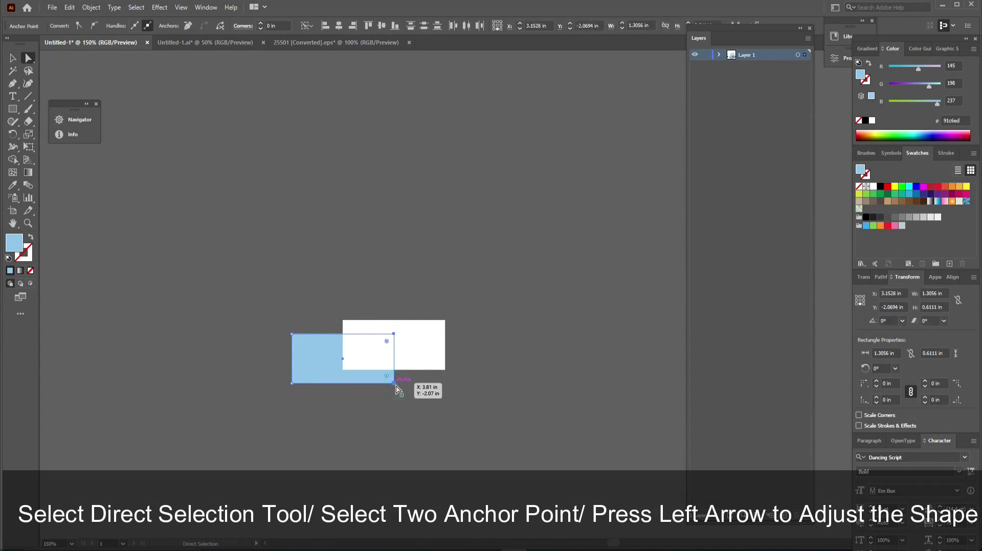
key(Left)
key(Left)
key(Left)
key(Left)
key(Left)
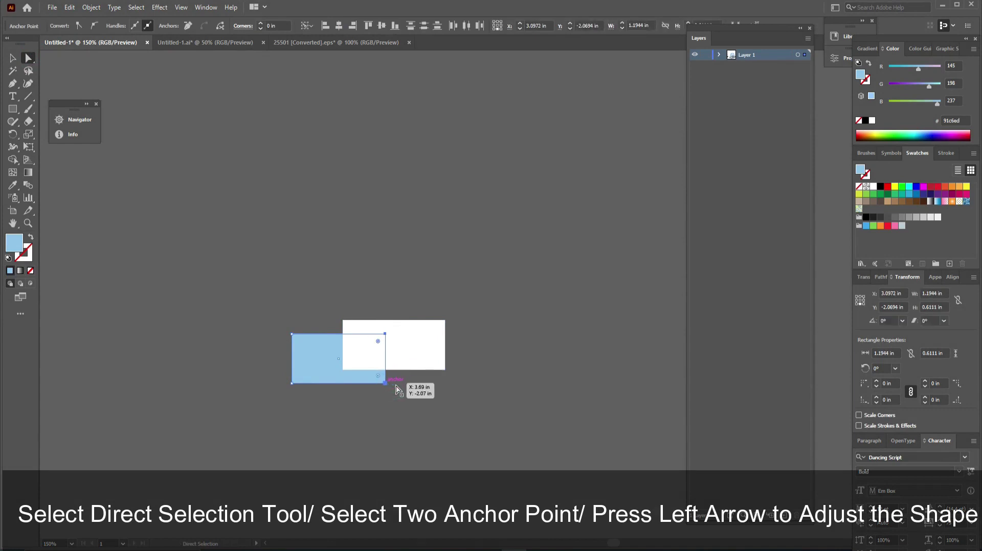
key(Left)
key(Left)
key(Left)
key(Left)
key(Left)
key(Left)
key(Left)
key(Left)
key(Left)
key(Left)
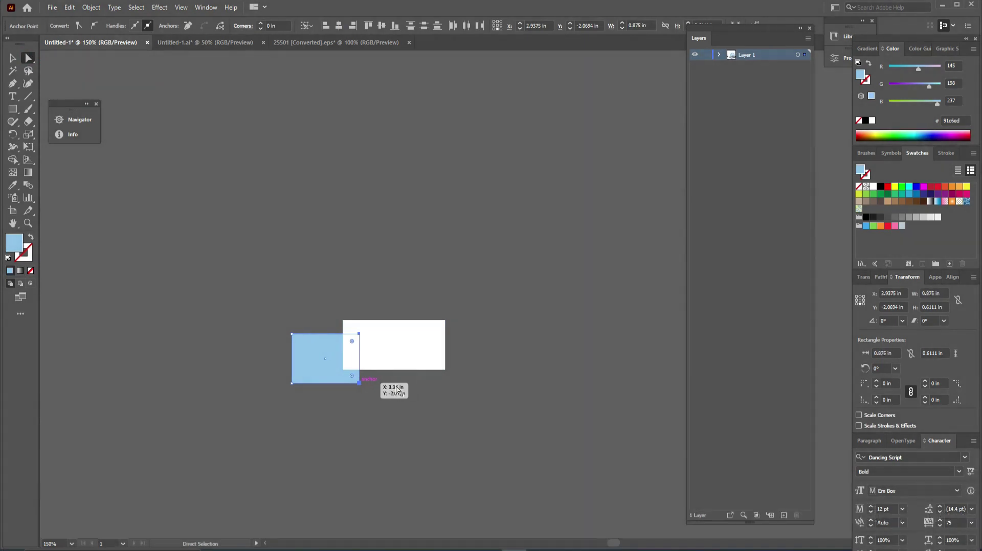
key(Left)
key(Left)
key(Left)
key(Left)
key(Left)
key(Left)
click(395, 386)
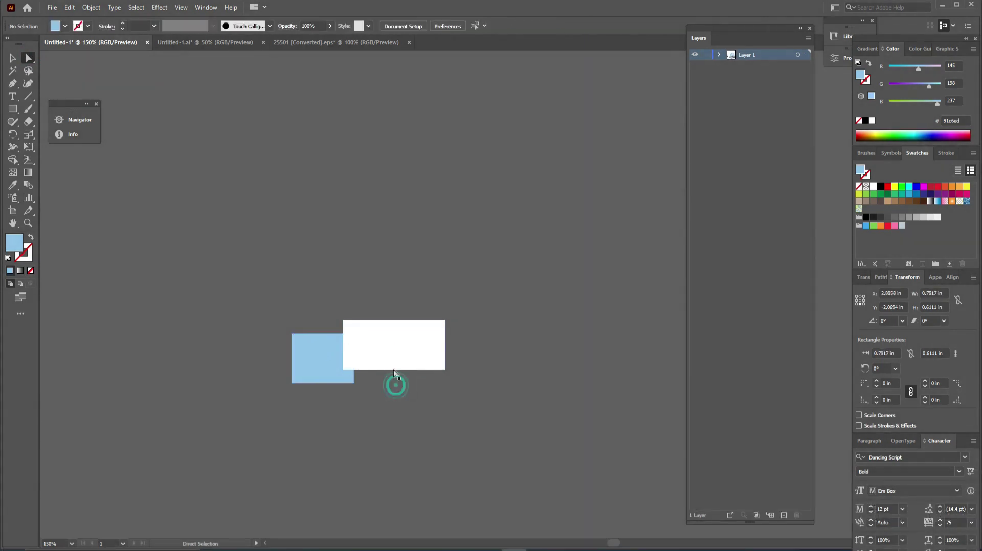
- Nudge the blue shape's top-right anchor left to slant its right edge
click(353, 334)
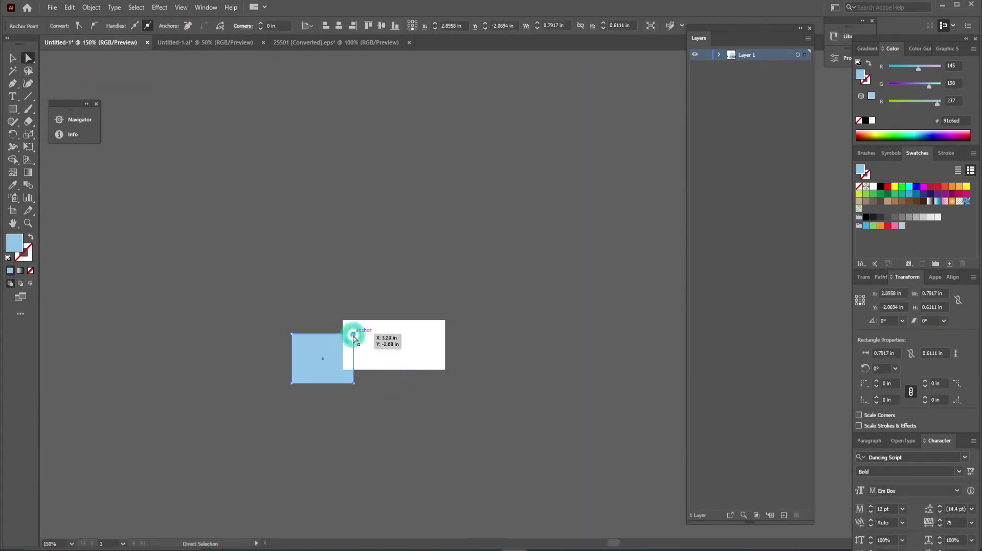
key(Left)
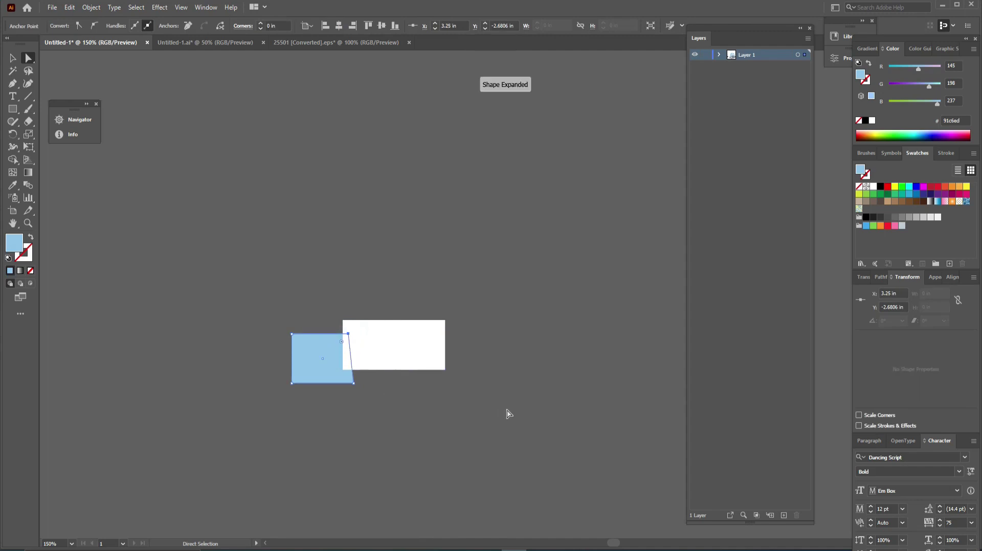
key(Left)
key(Left)
key(Left)
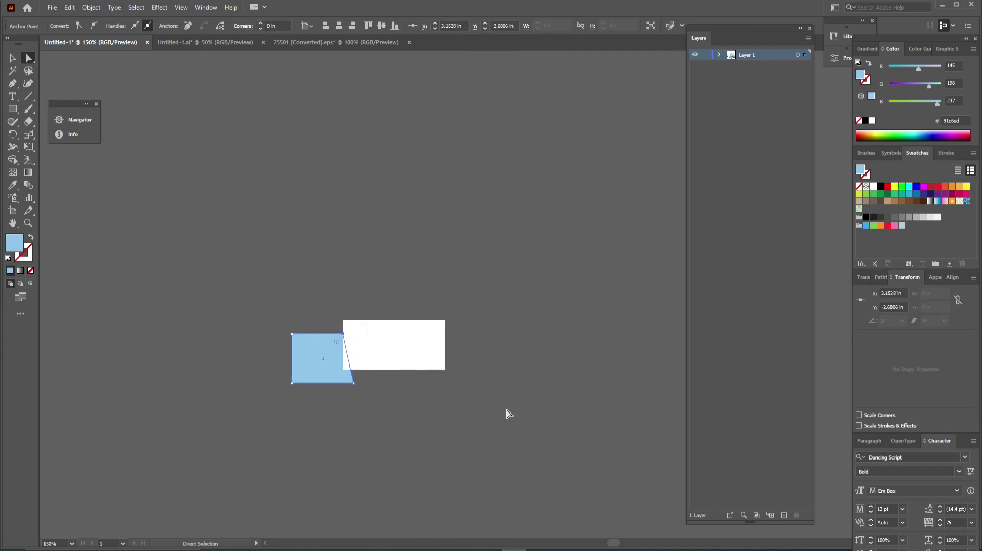
key(ctrl+plus)
key(ctrl+plus)
key(ctrl+plus)
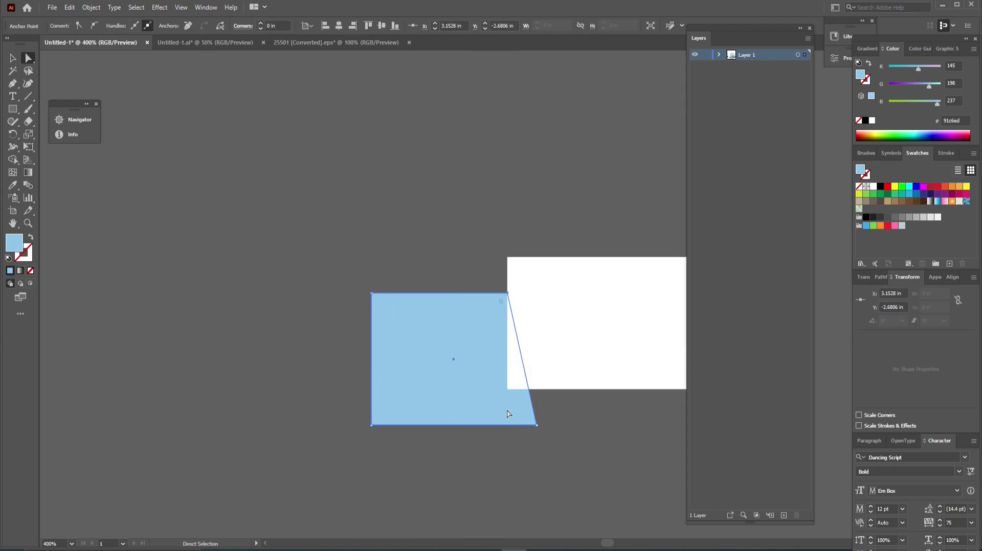
drag(561, 403, 433, 367)
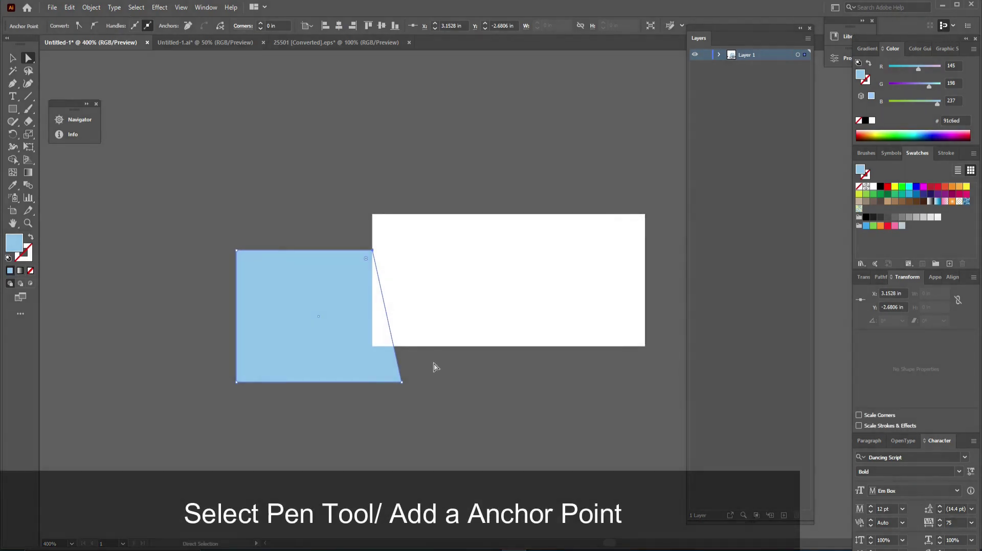
- Add an anchor midway down the blue shape's left edge and push it inward into a V notch
click(12, 83)
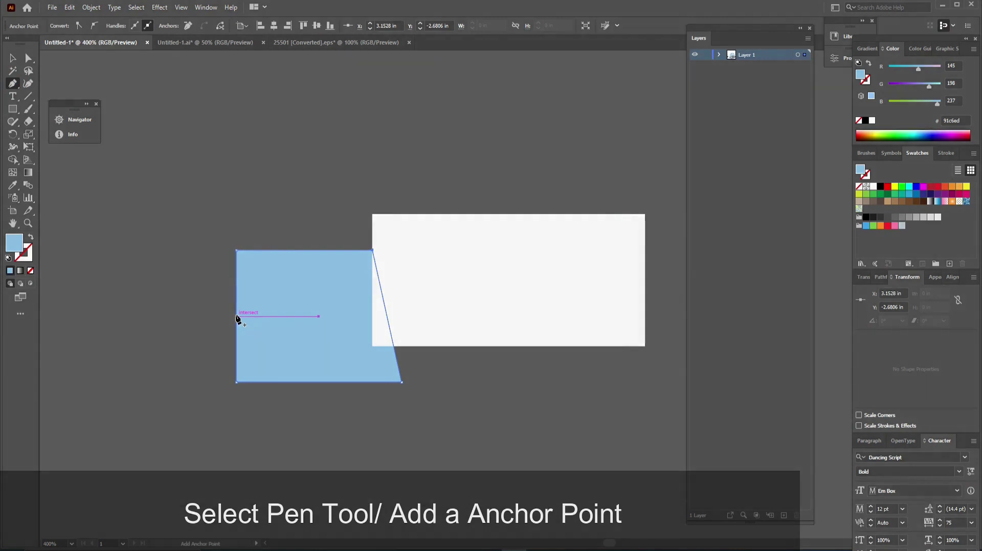
click(236, 316)
click(28, 58)
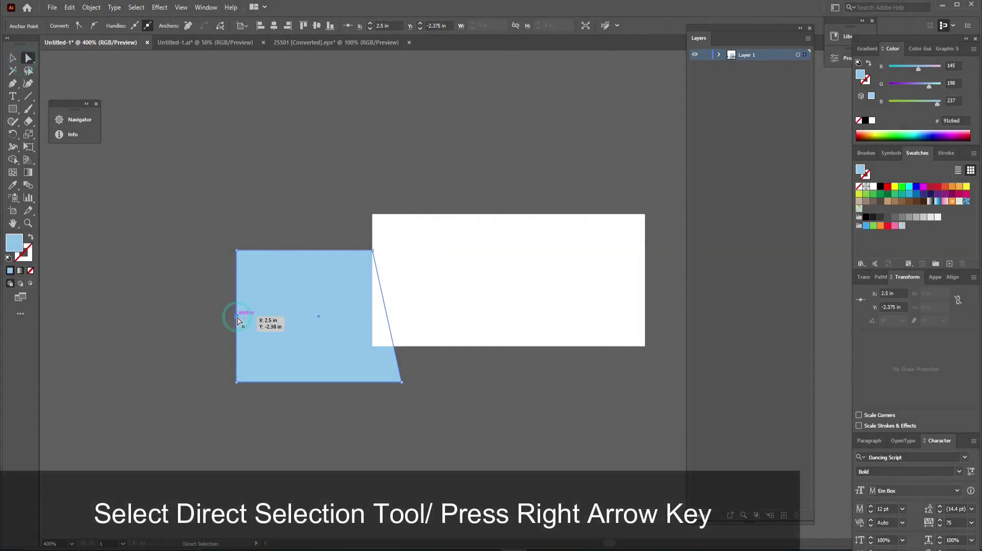
key(Right)
key(Right)
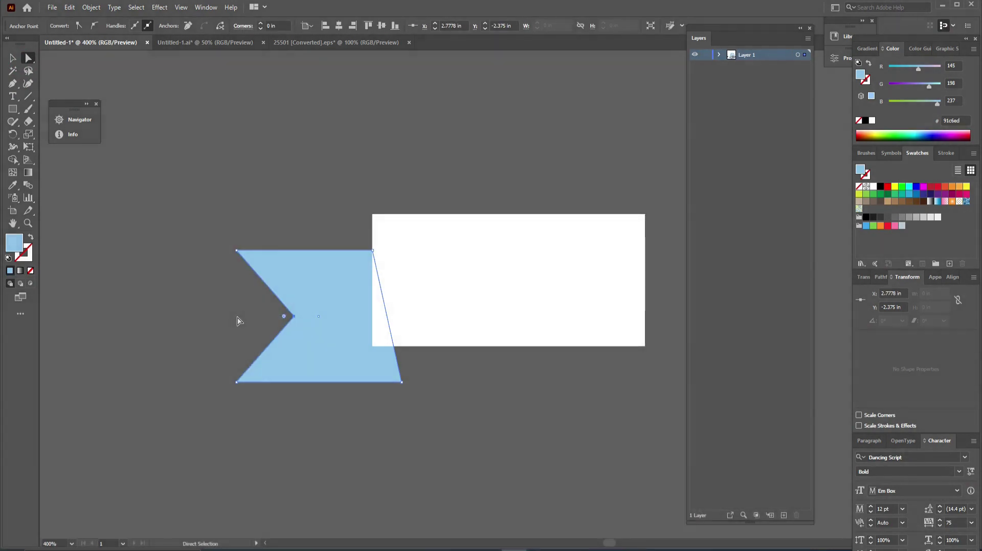
key(v)
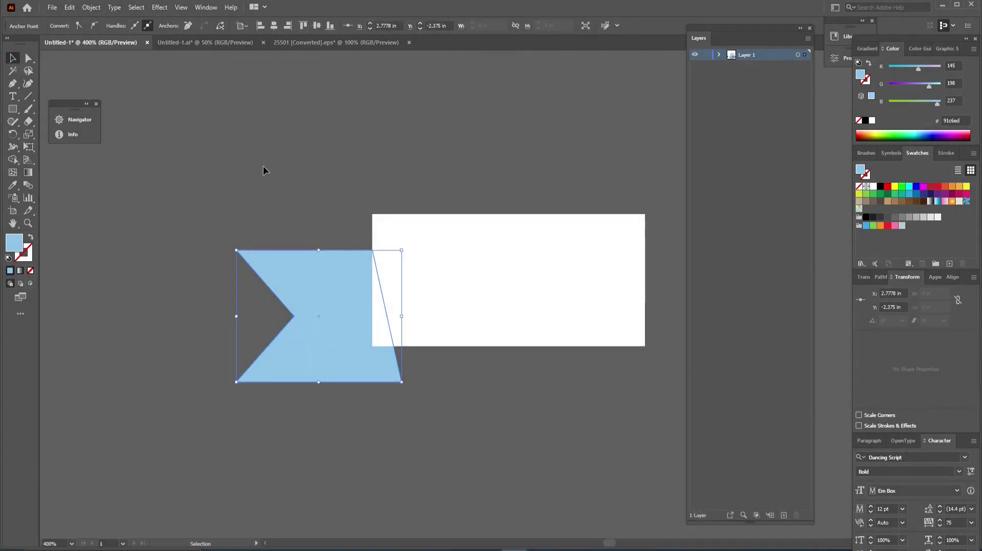
click(263, 166)
click(465, 323)
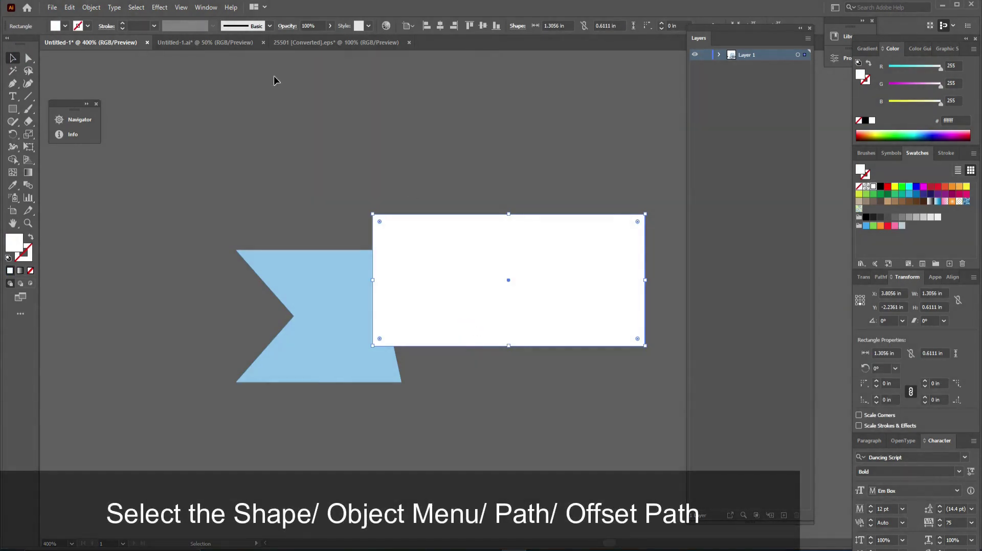
- Apply a 0.08 in Offset Path to the white rectangle, then deselect
click(86, 8)
mouse_move(103, 259)
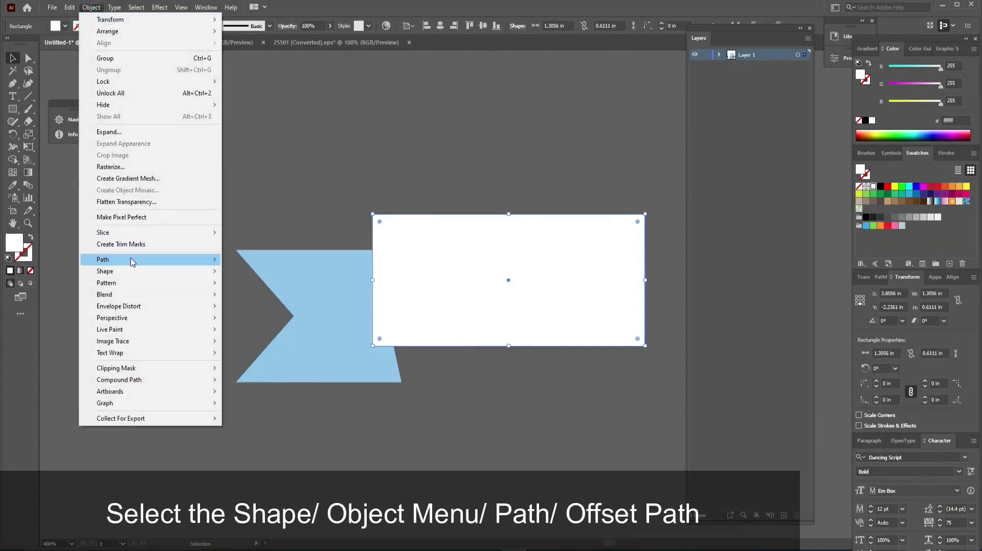
click(241, 300)
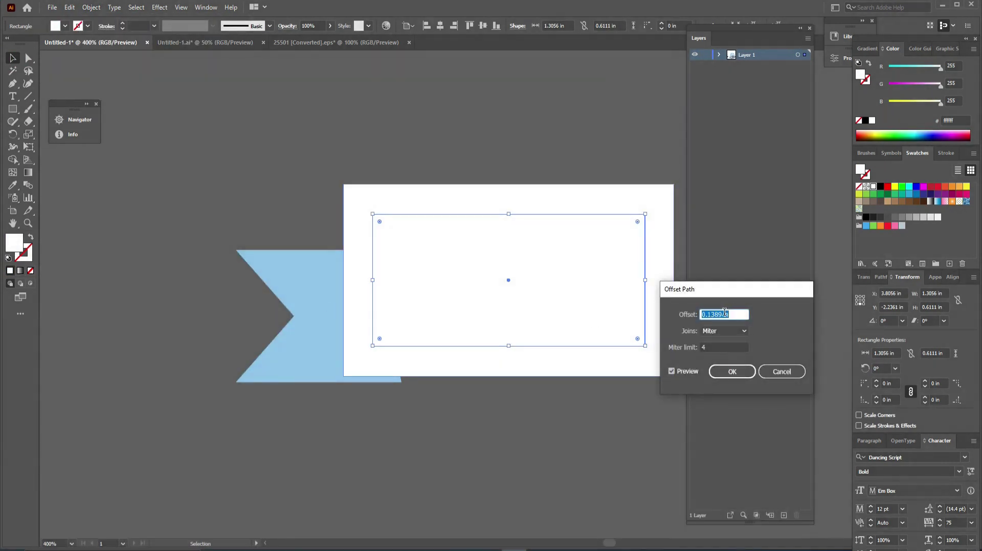
drag(724, 313, 712, 314)
click(674, 372)
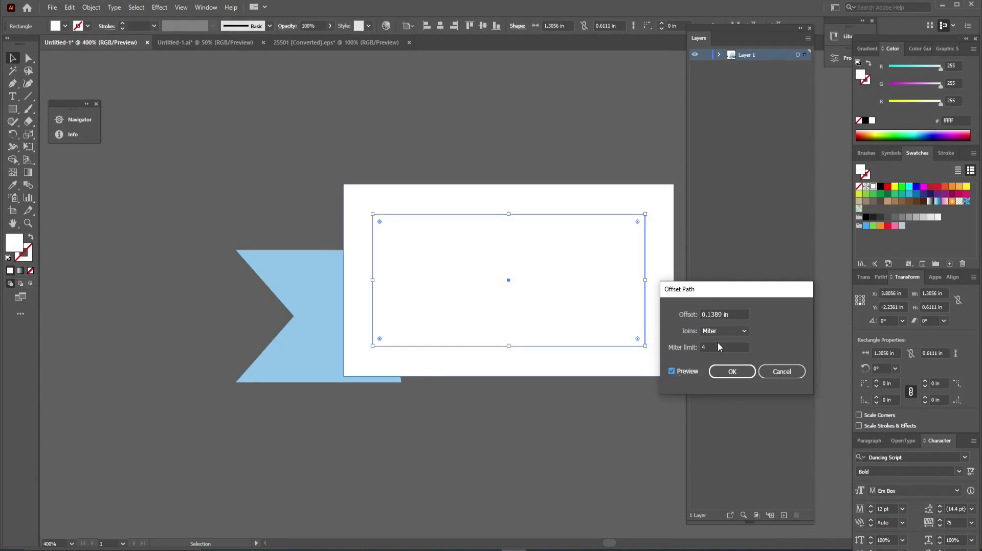
drag(722, 314, 712, 314)
text(0.08)
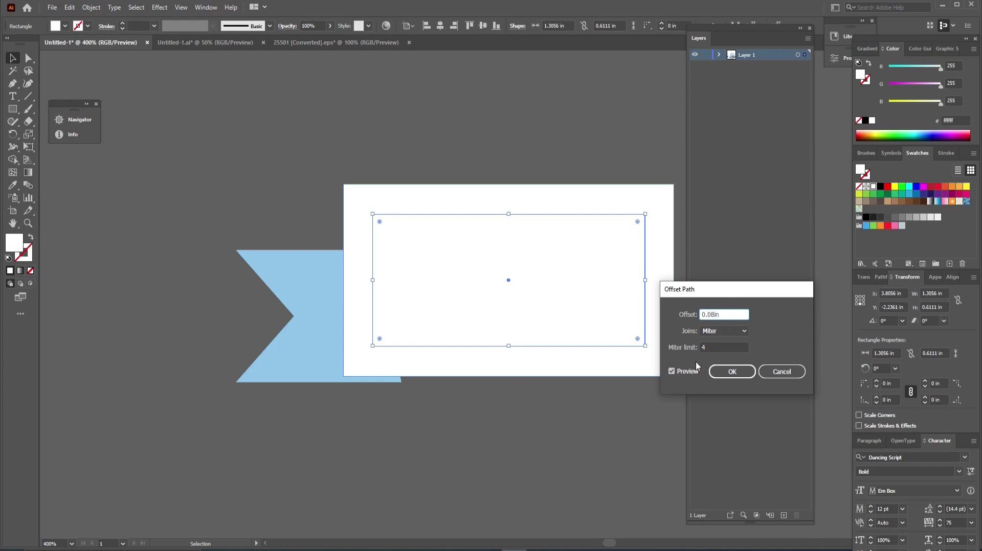
click(673, 373)
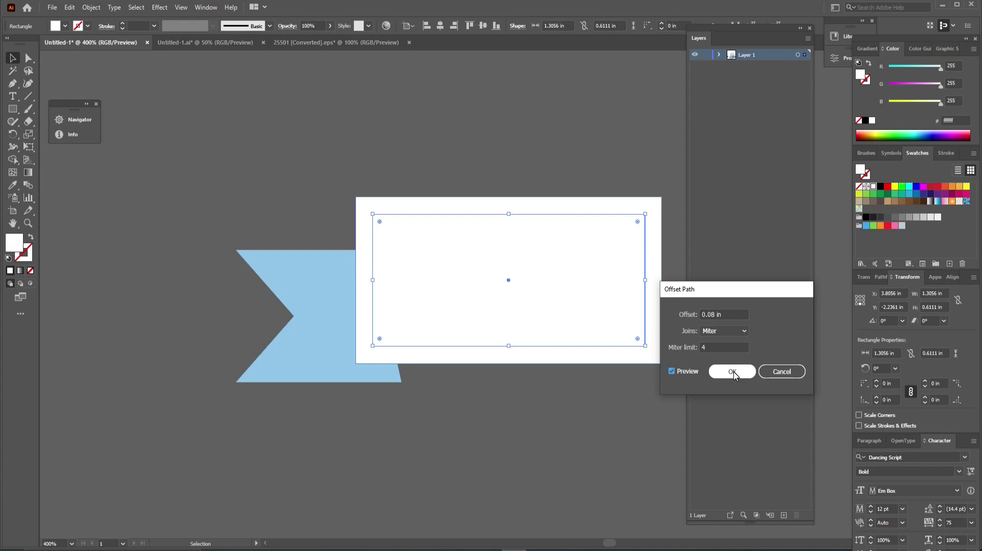
click(733, 372)
click(341, 115)
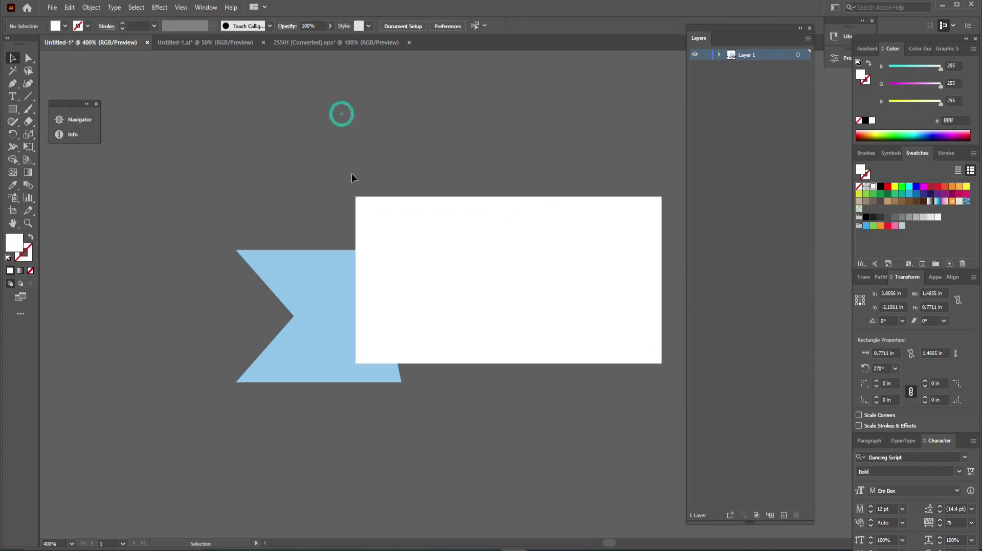
- Cut the enlarged white rectangle out of the blue tail with Pathfinder Minus Front
click(368, 214)
shift+click(327, 274)
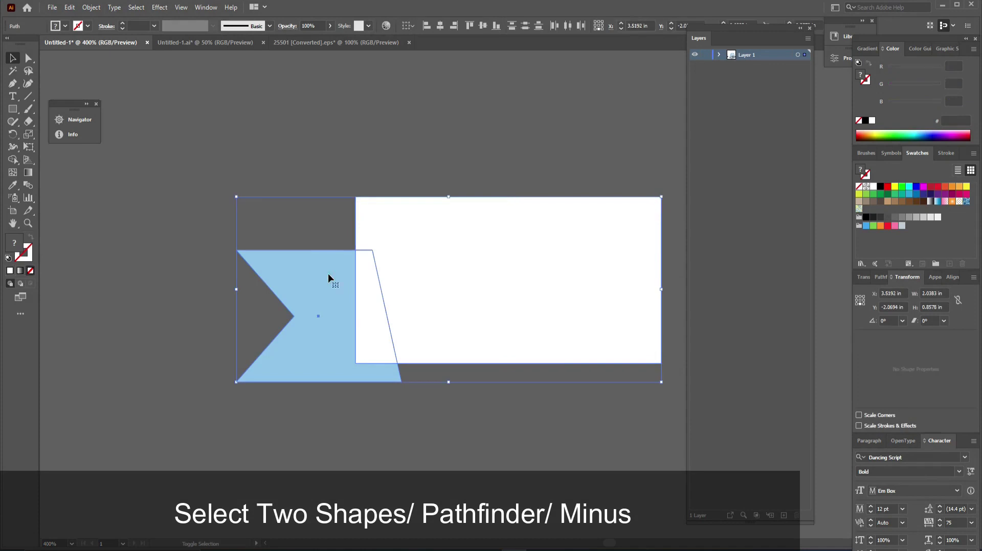
click(880, 277)
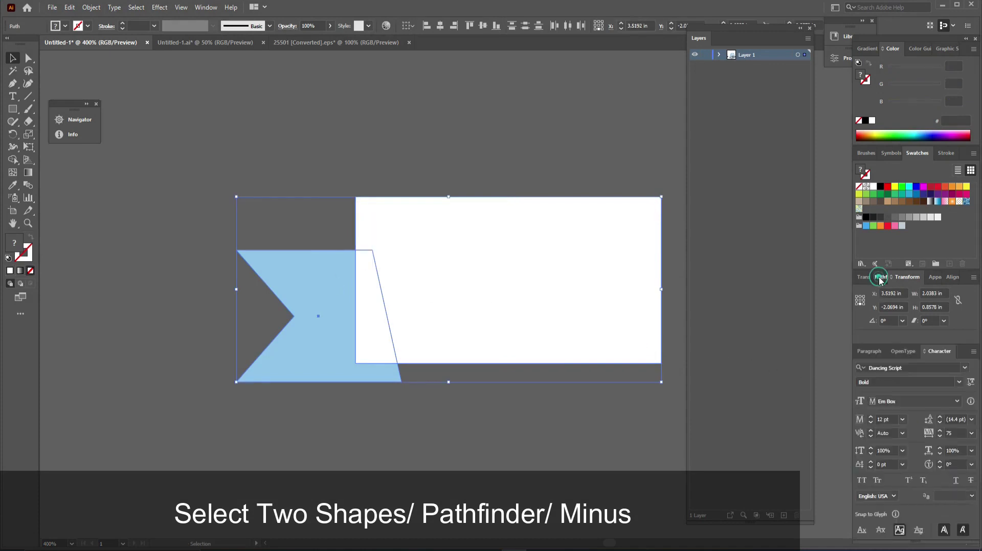
click(880, 307)
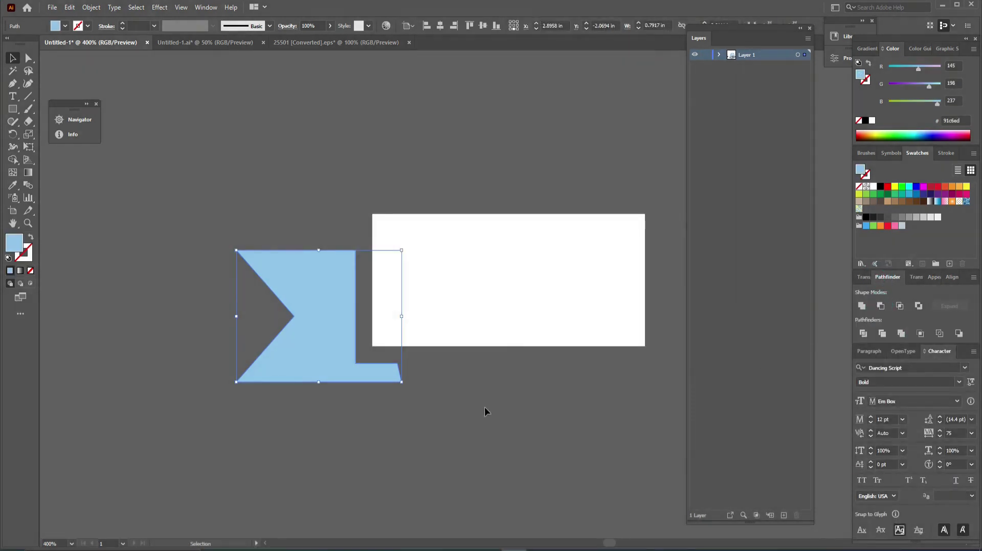
click(445, 413)
- Nudge the tail's lower-right notch anchor onto the bottom-right corner with Direct Selection
click(28, 58)
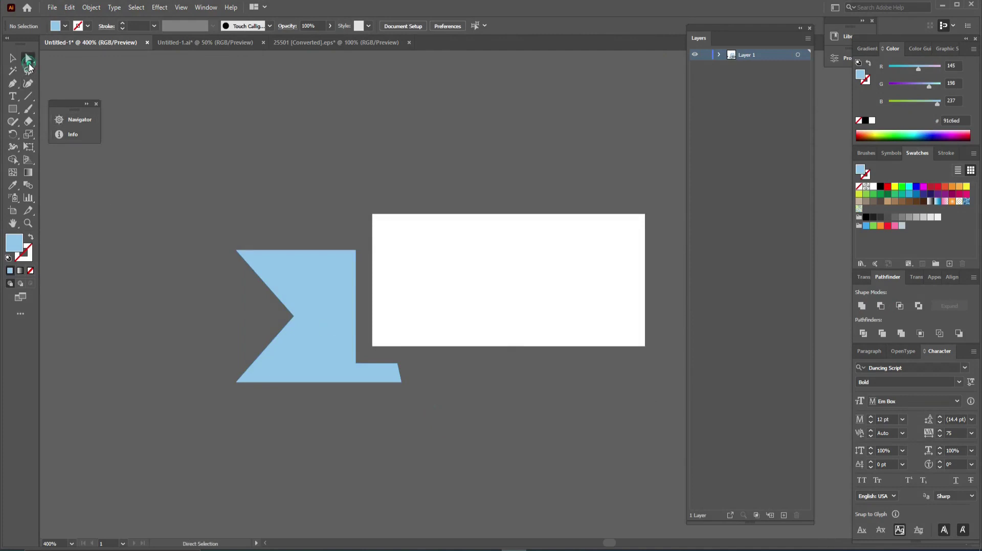
click(398, 365)
key(Down)
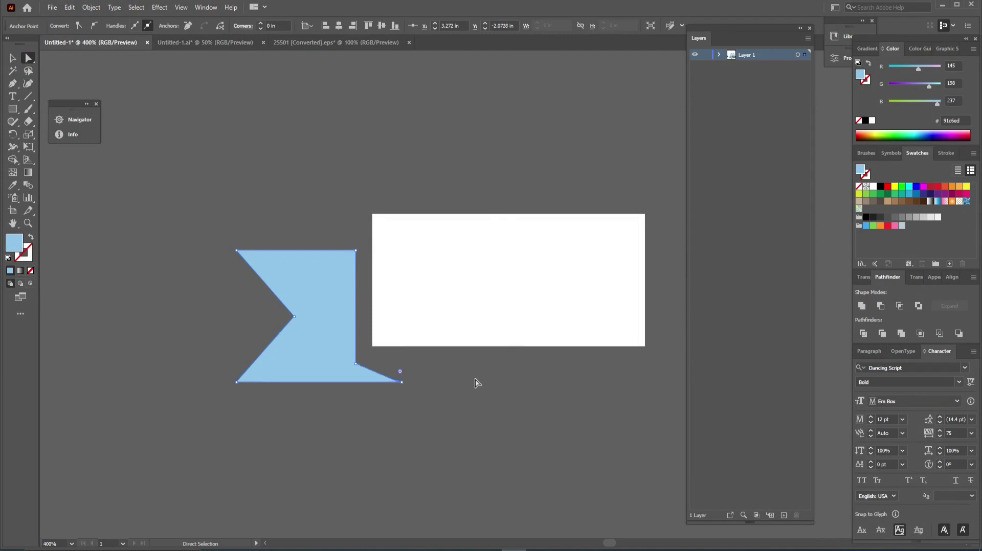
key(ctrl+equal)
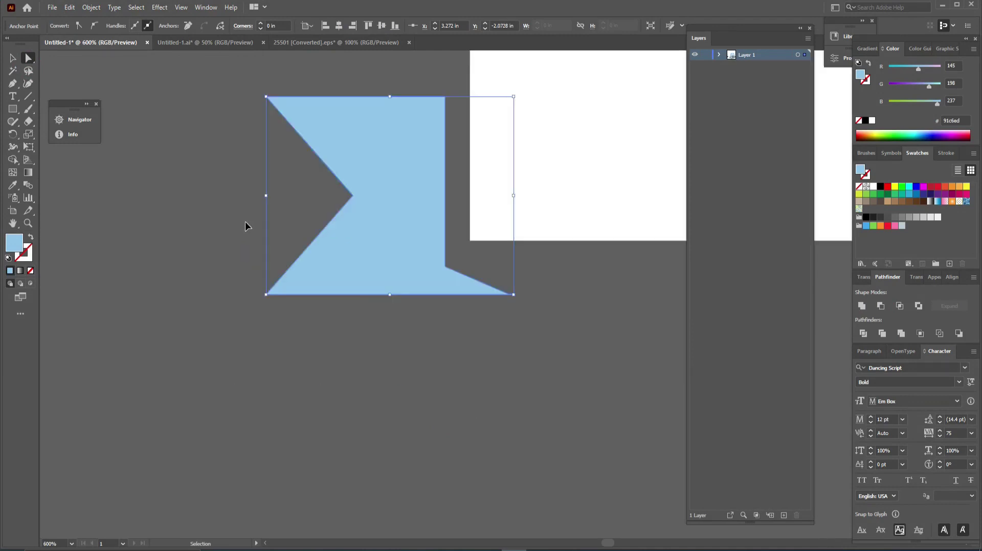
key(ctrl+equal)
click(617, 276)
scroll(542, 353, up, 3)
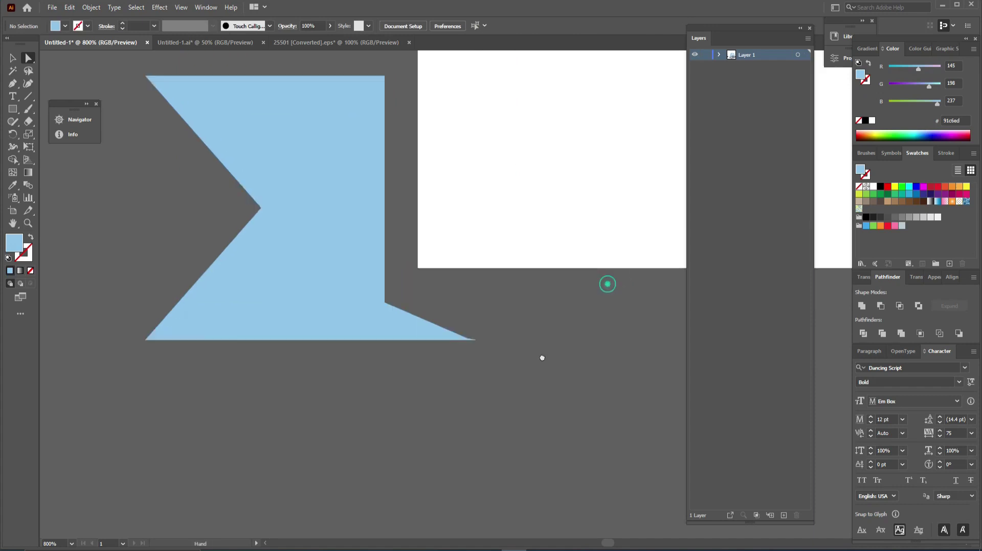
scroll(486, 404, right, 3)
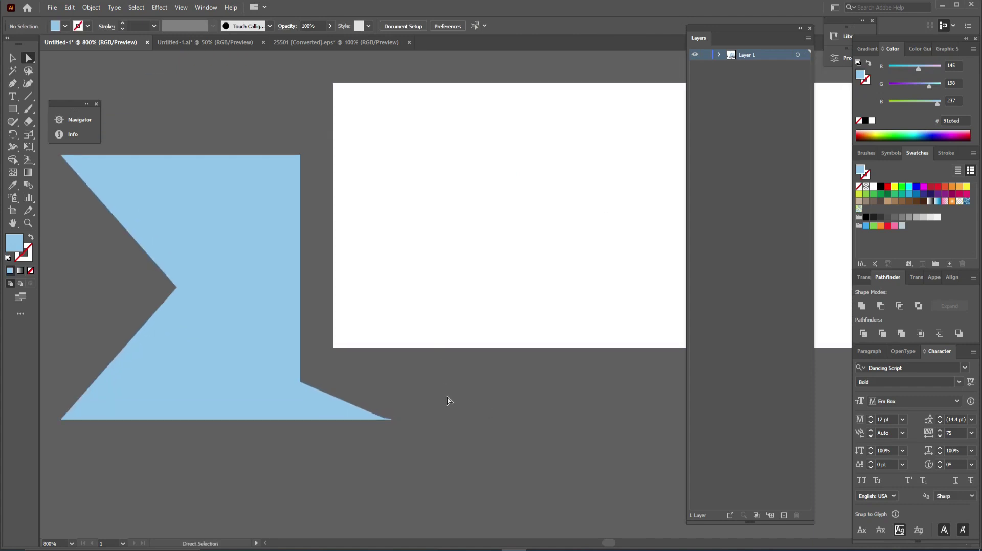
key(ctrl+z)
key(ctrl+z)
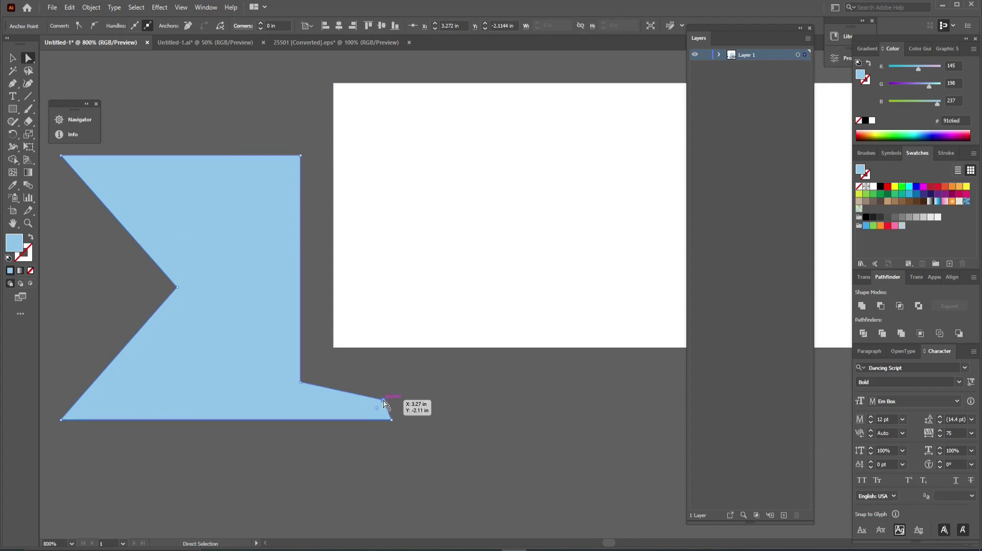
click(383, 401)
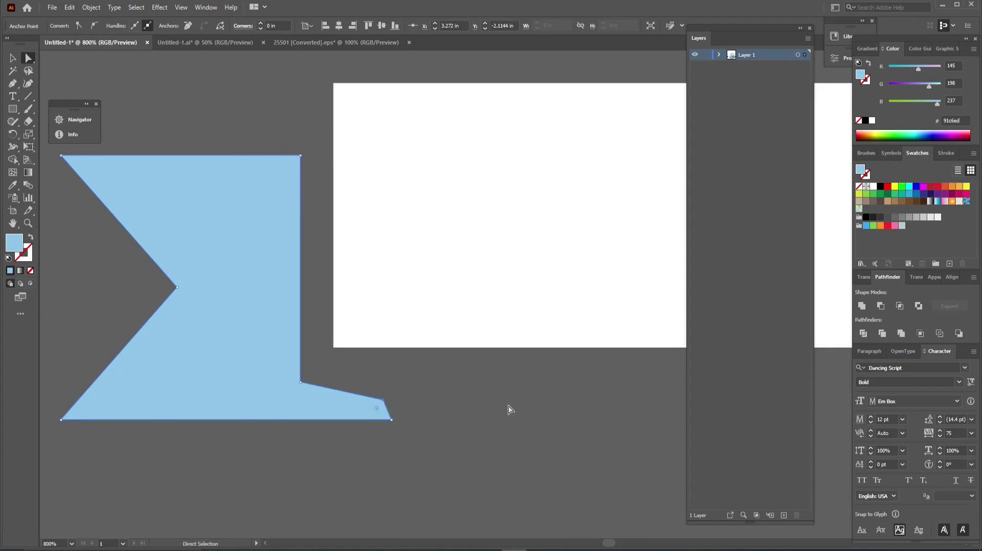
key(Right)
key(Right)
key(Left)
key(Down)
key(Down)
key(Down)
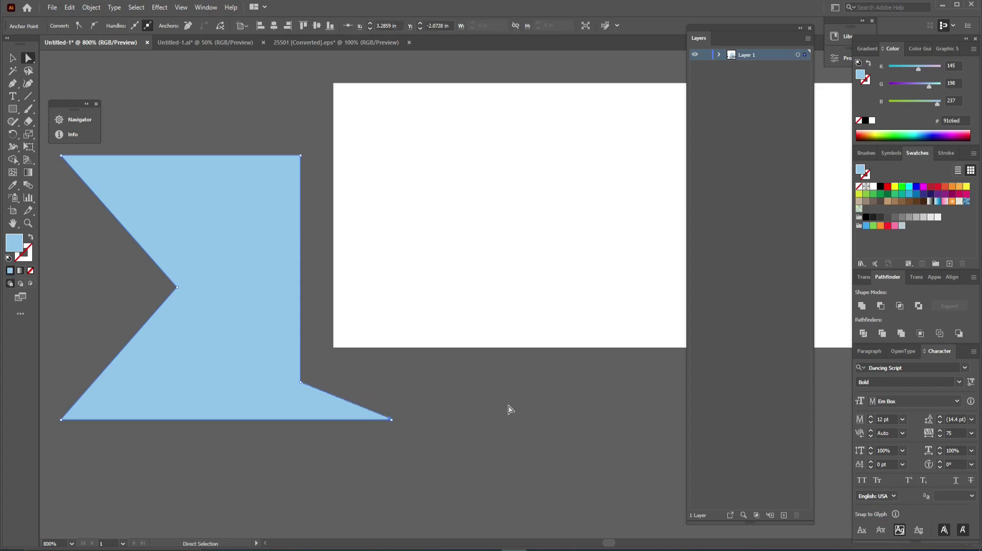
- Draw a three-sided polygon (triangle) with the Polygon tool
drag(12, 109, 55, 148)
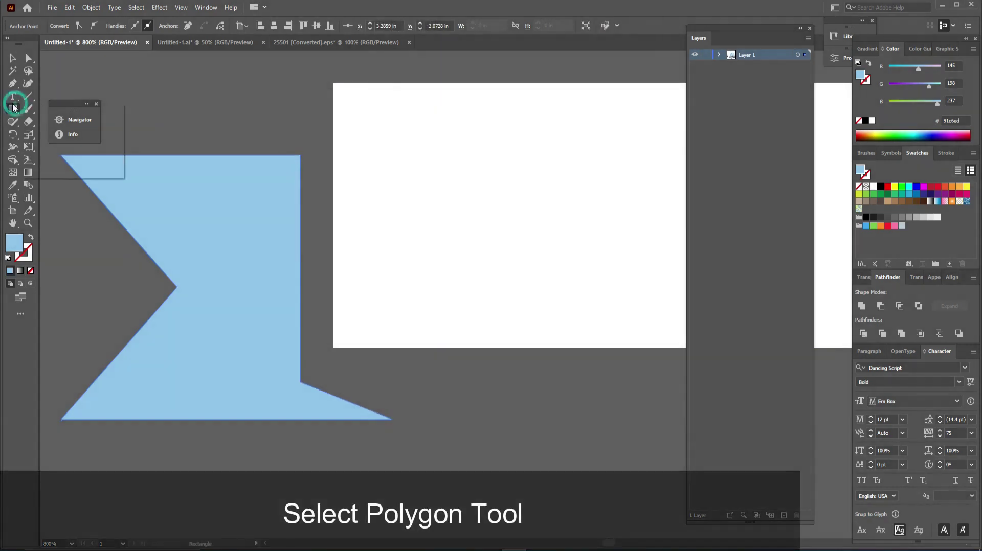
click(56, 148)
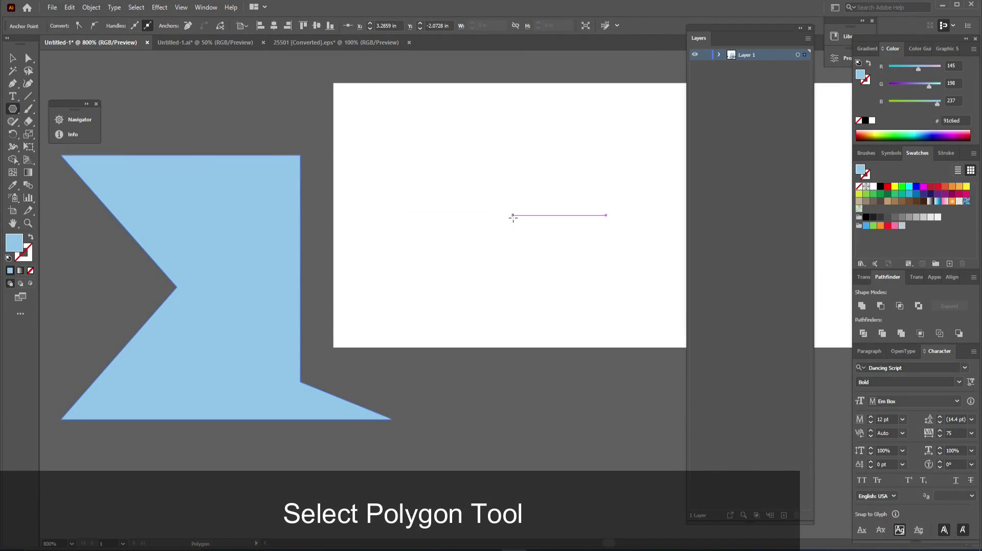
click(513, 218)
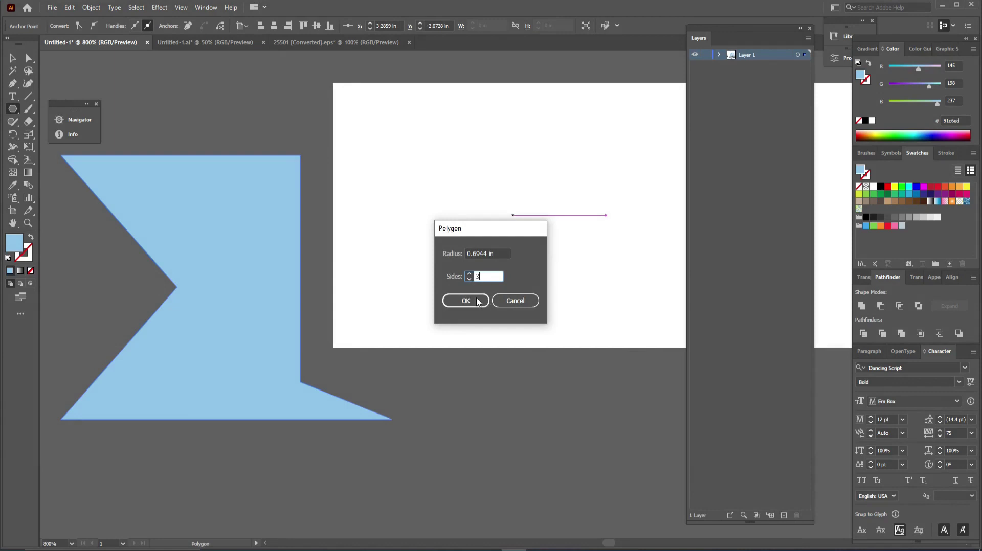
click(477, 302)
key(ctrl+minus)
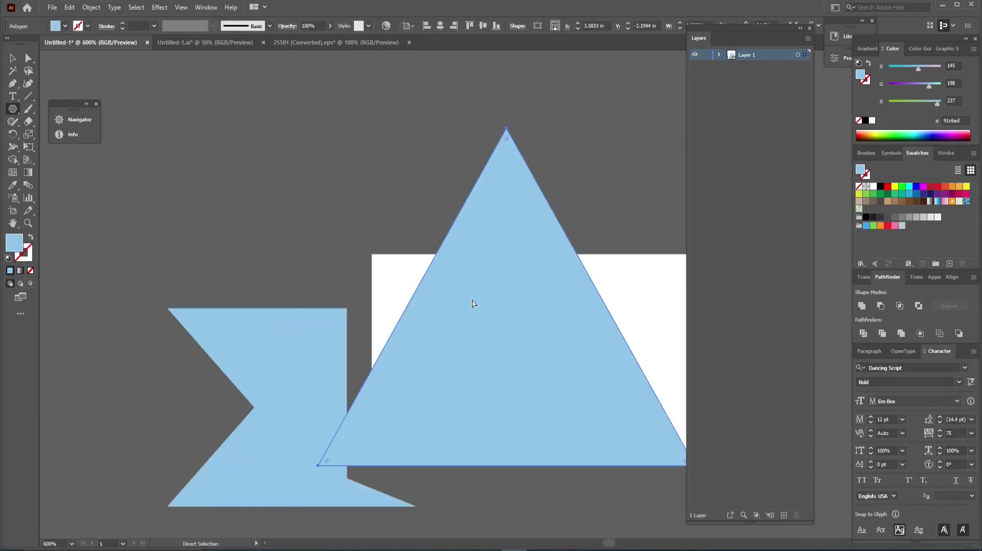
- Set the triangle's fill to vivid pink-red fc064c in the Color Picker
double_click(17, 246)
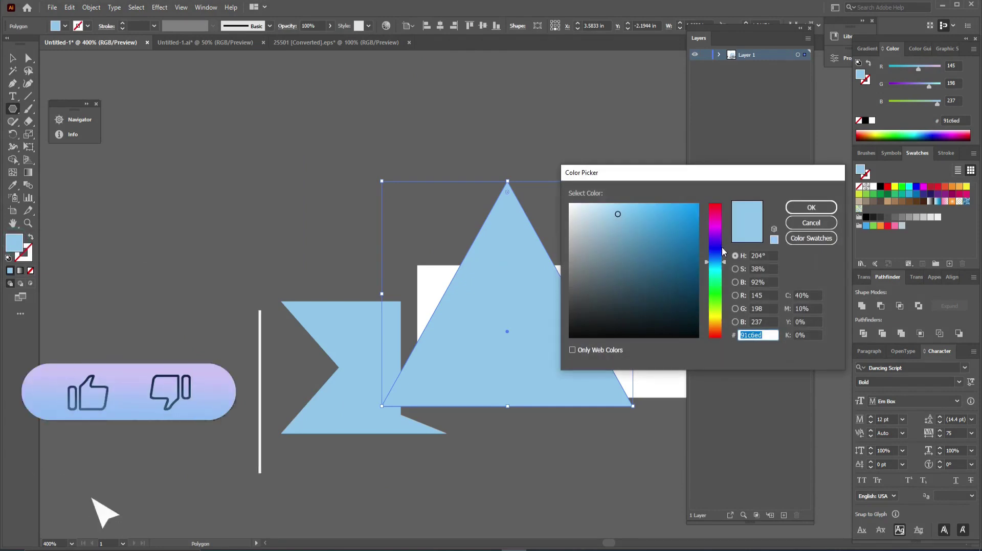
click(715, 210)
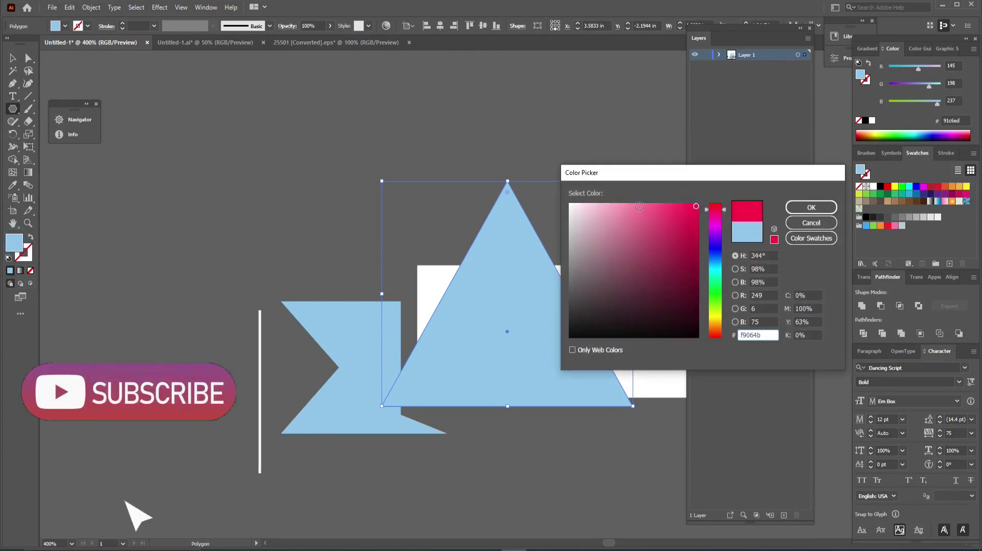
click(624, 208)
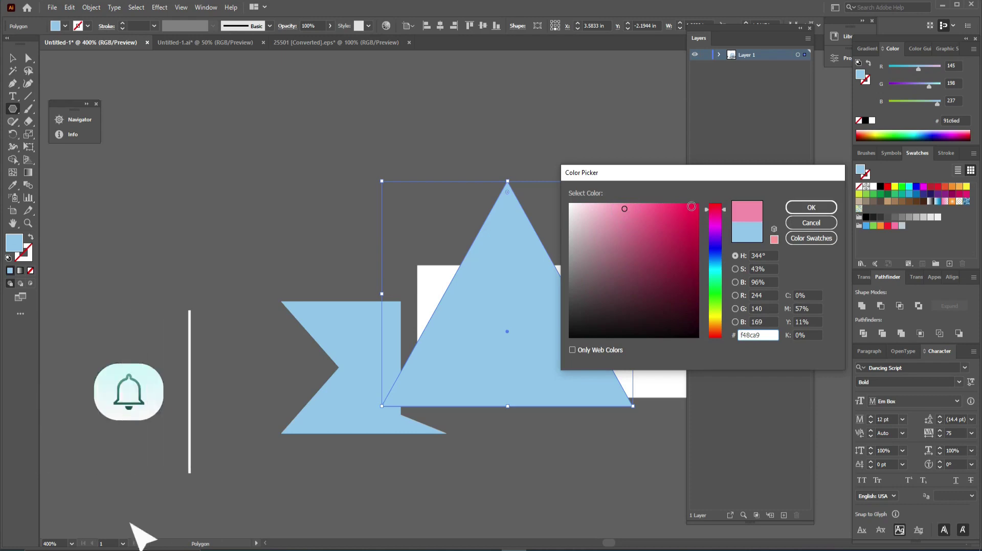
click(696, 205)
click(802, 212)
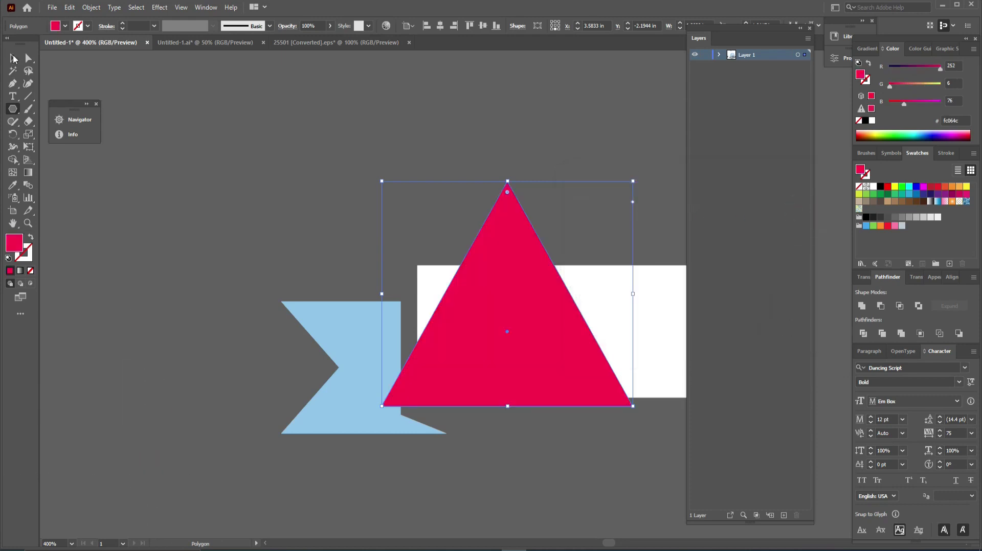
- Rotate the pink triangle 90° and scale it down to a small shape
click(14, 59)
drag(635, 177, 395, 244)
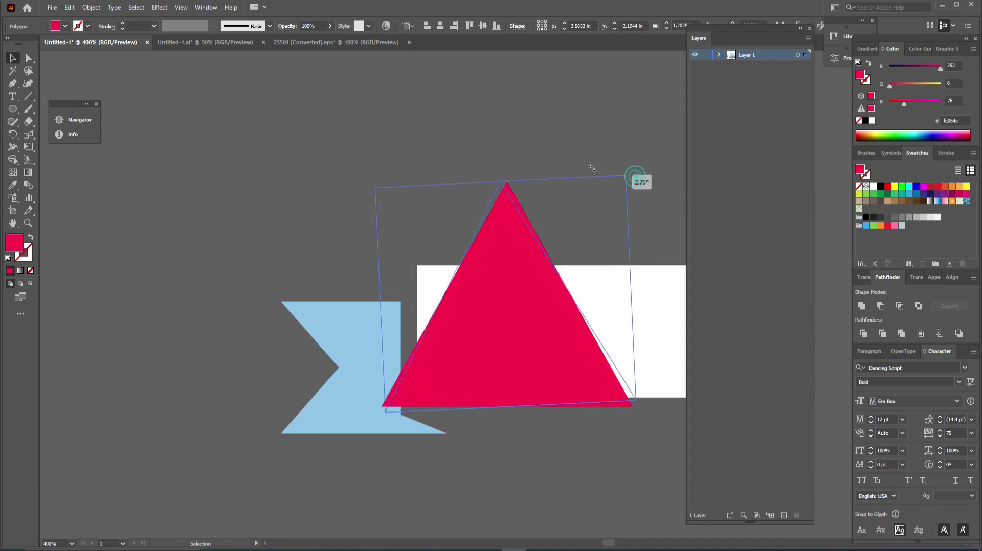
drag(391, 237, 388, 227)
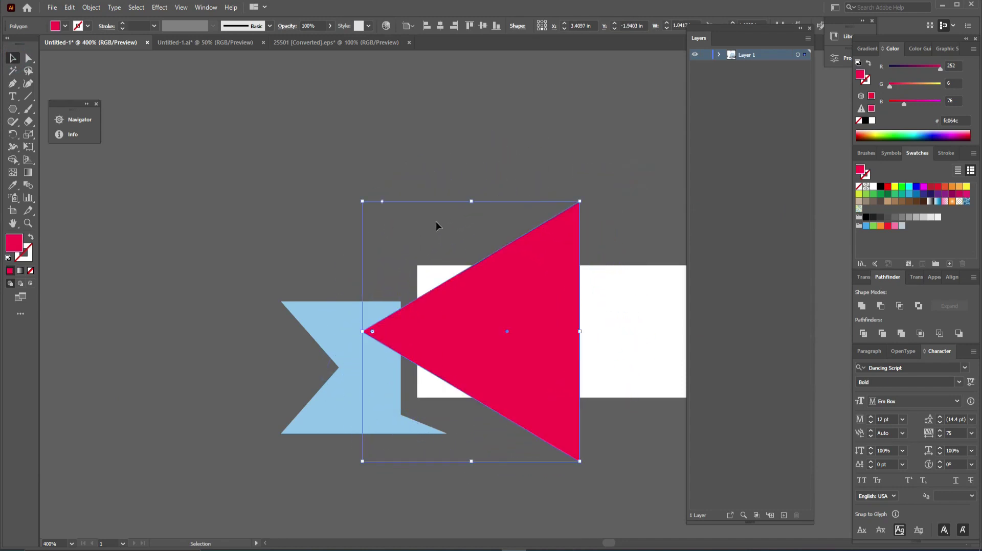
drag(473, 201, 471, 389)
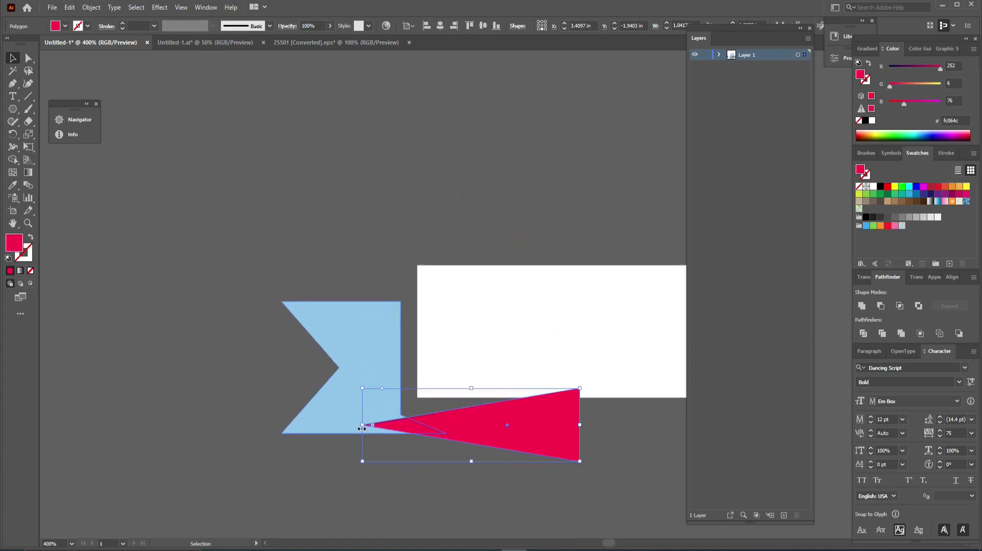
mouse_move(362, 426)
mouse_down()
mouse_move(520, 441)
mouse_move(438, 414)
mouse_up()
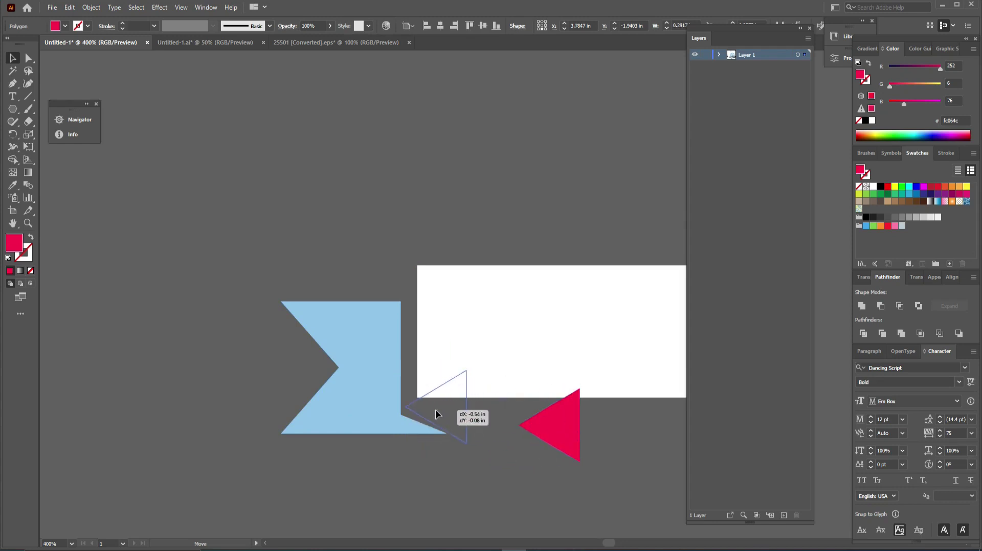
- Position the small triangle under the white rectangle's lower-left corner and trim its size
key(ctrl+plus)
key(ctrl+plus)
key(ctrl+plus)
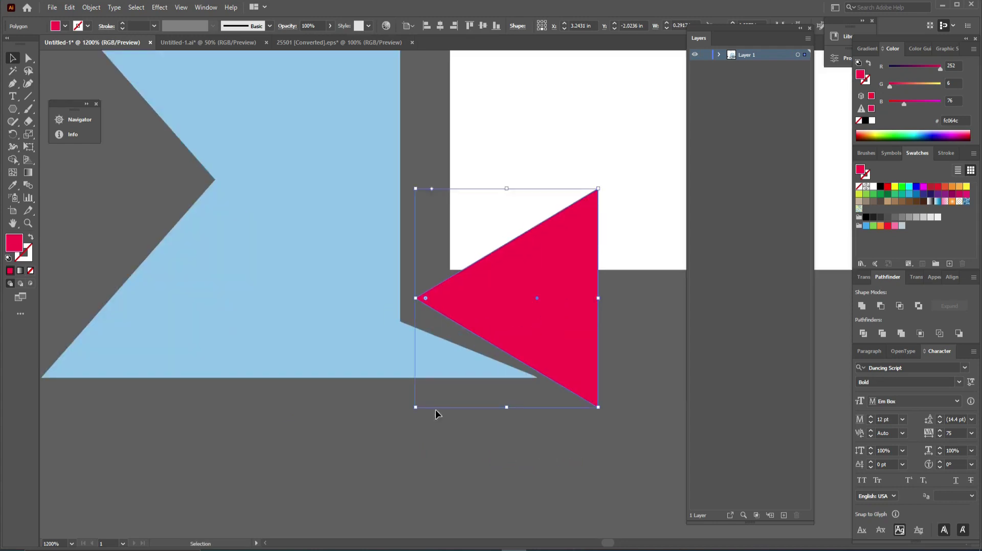
drag(631, 369, 548, 388)
drag(491, 359, 434, 325)
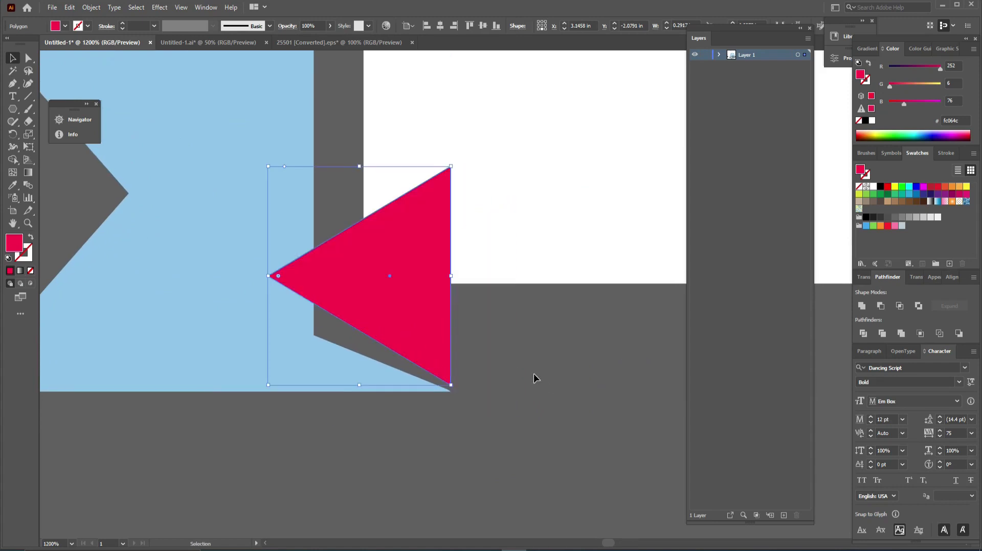
mouse_move(268, 276)
mouse_down()
mouse_move(381, 282)
mouse_move(362, 279)
mouse_up()
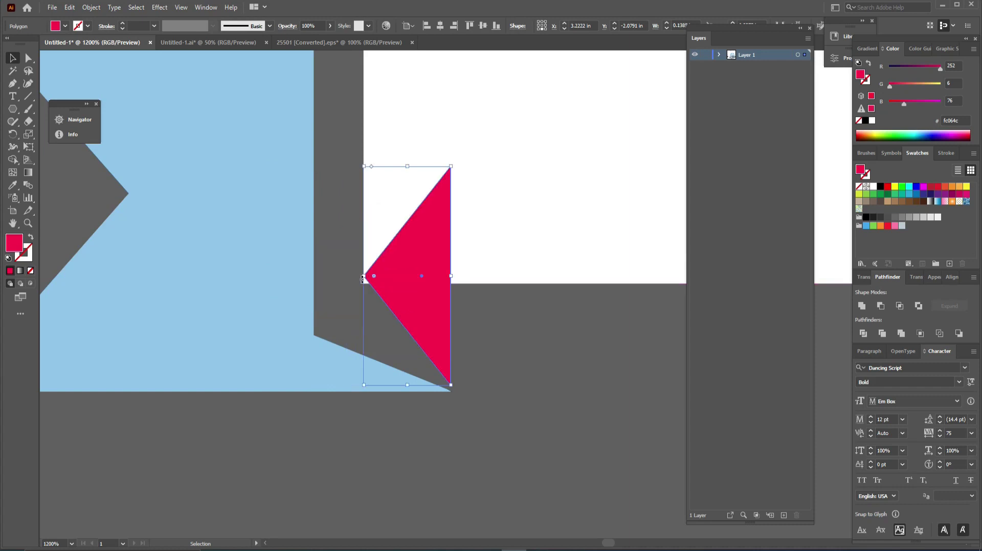
drag(406, 166, 400, 292)
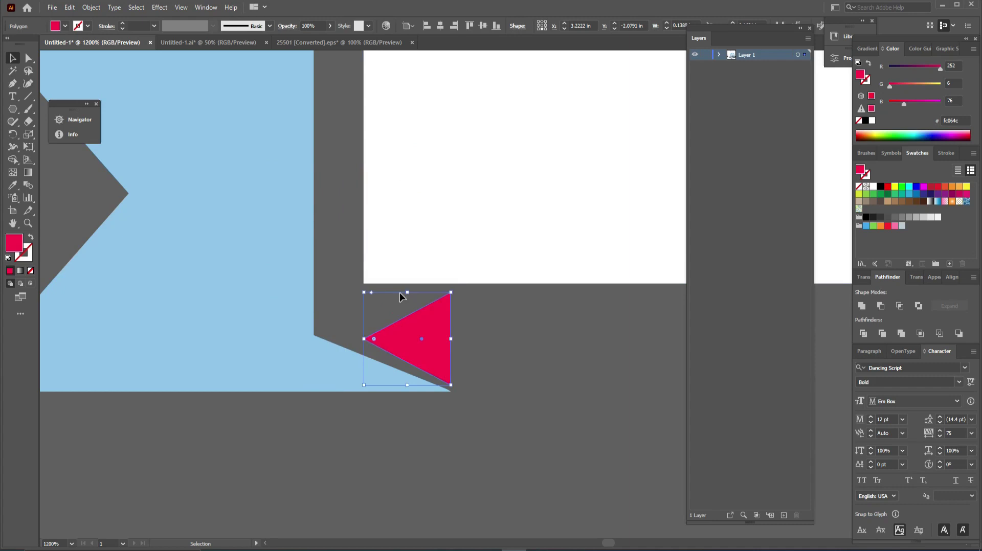
- Pull the triangle's left anchor up to form a right-angled flap
click(28, 57)
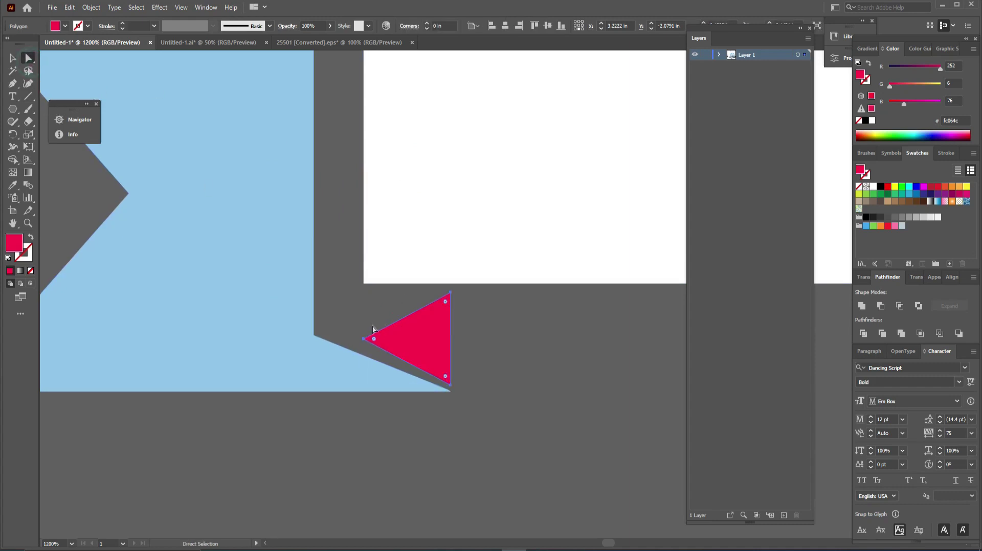
click(364, 339)
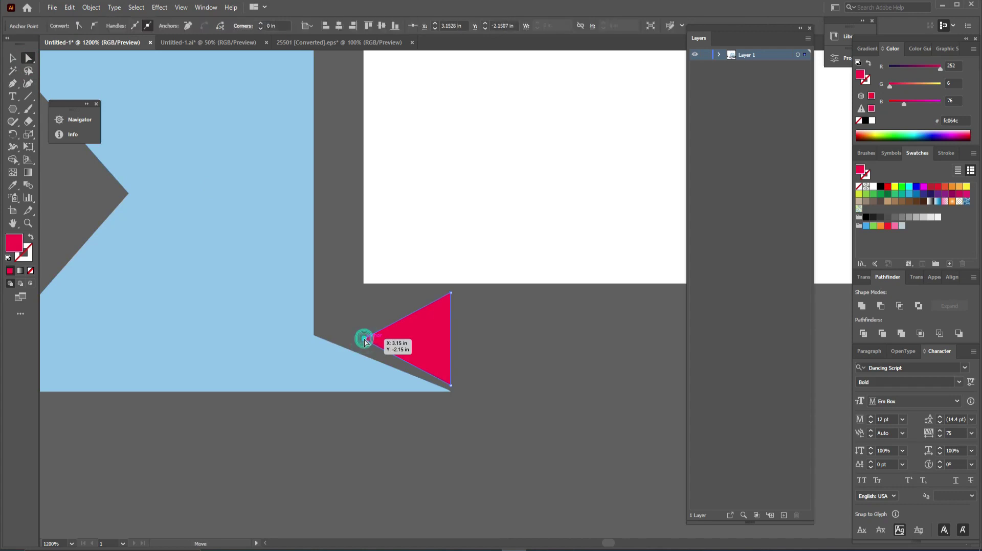
drag(365, 342, 366, 295)
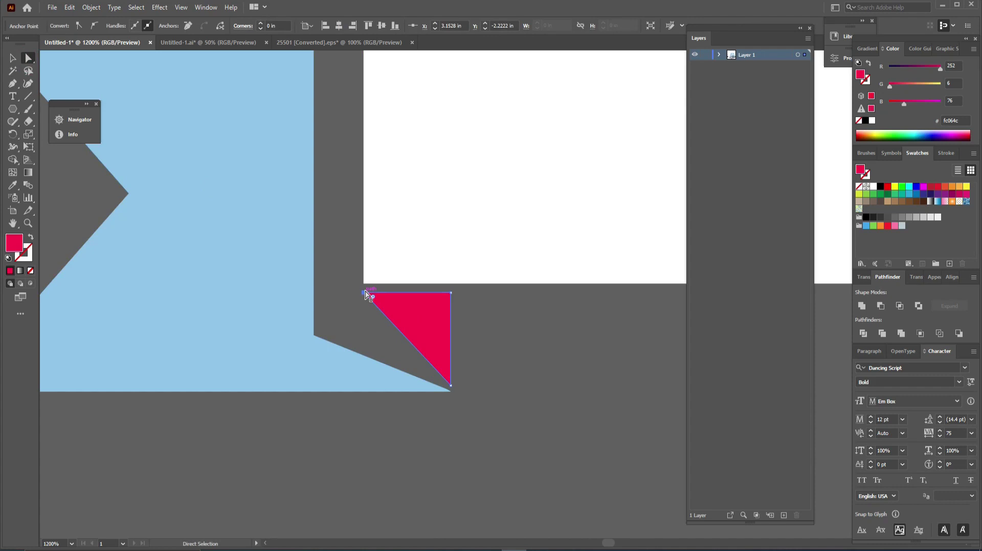
click(13, 59)
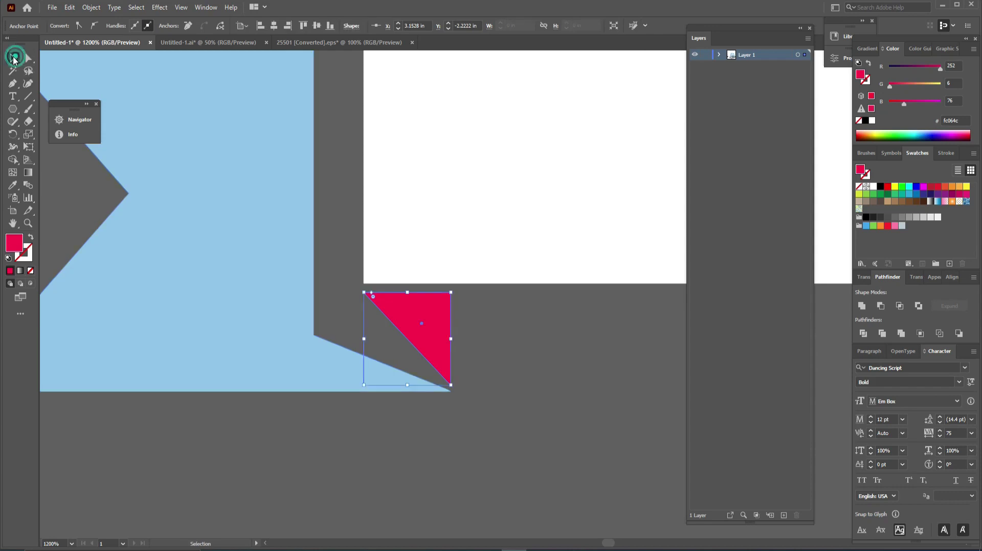
- Group the blue tail, pink fold and white rectangle into one ribbon end
click(505, 317)
scroll(505, 317, down, 2)
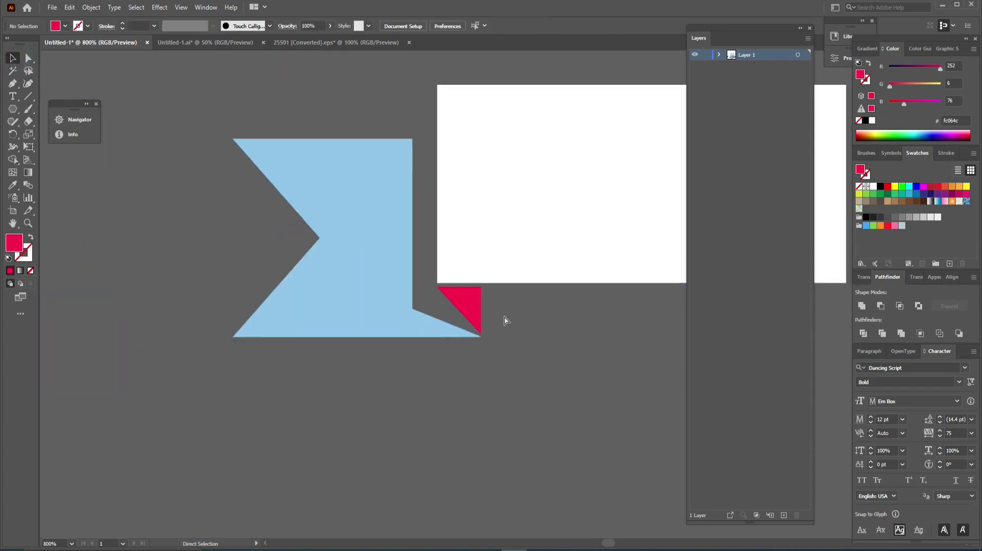
scroll(504, 317, down, 2)
scroll(504, 317, down, 1)
drag(504, 321, 428, 334)
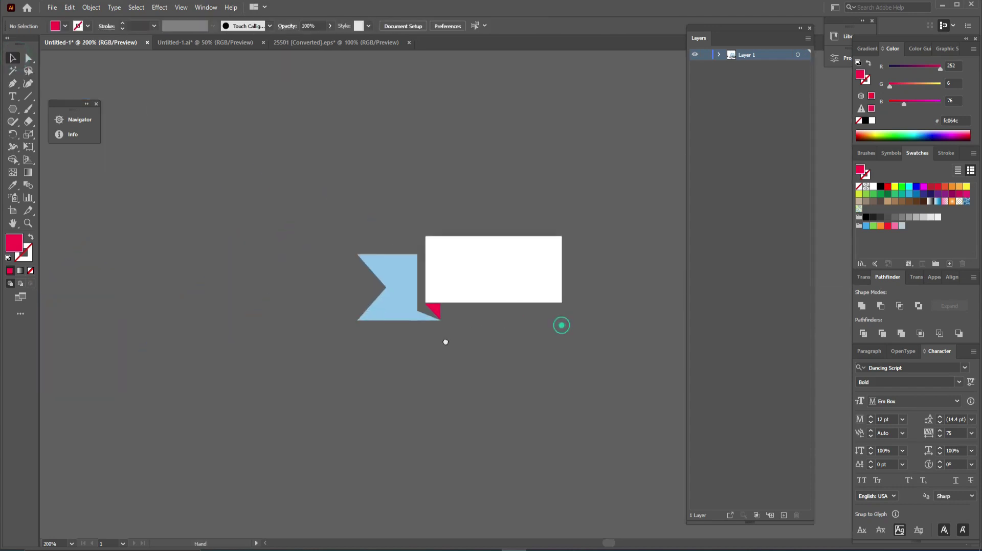
drag(262, 203, 465, 367)
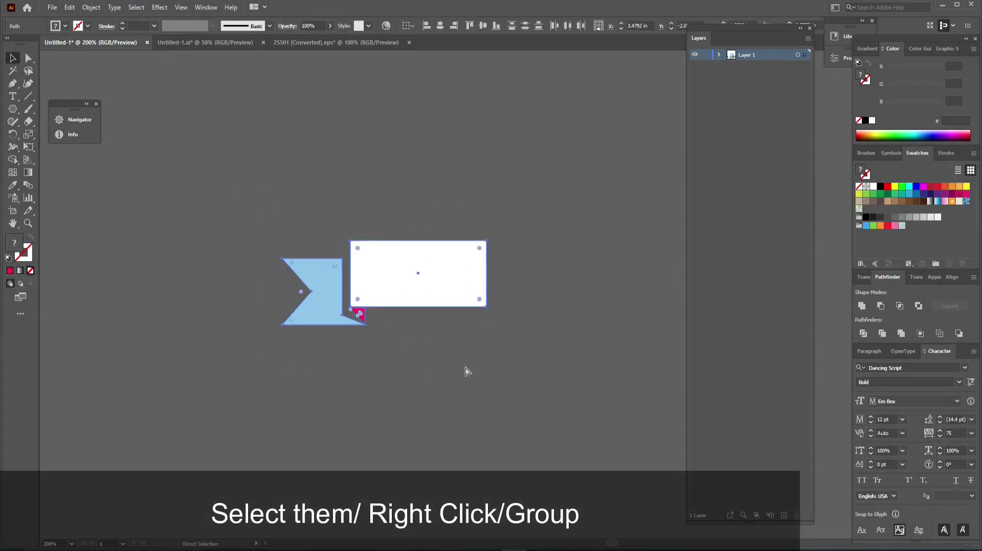
key(ctrl+1)
drag(545, 362, 350, 320)
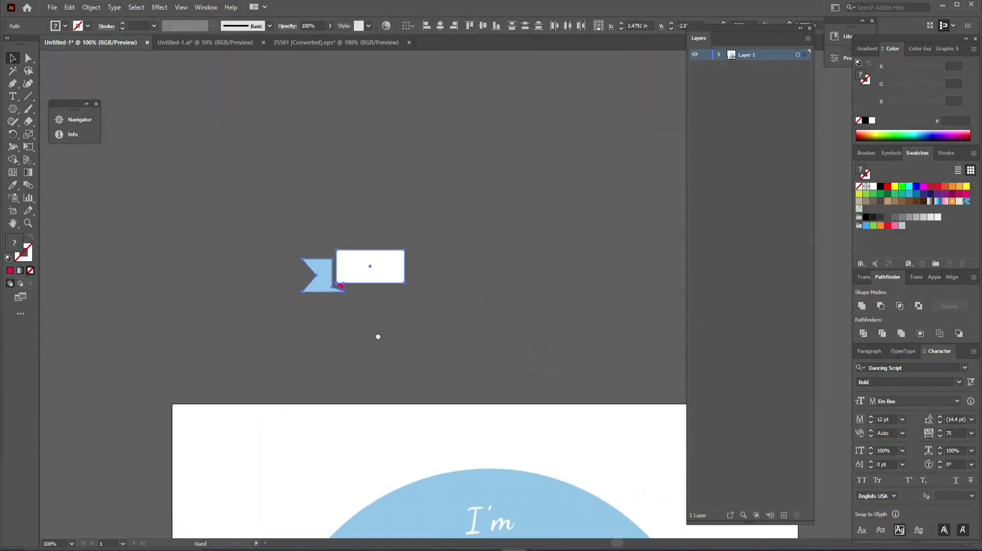
right_click(308, 252)
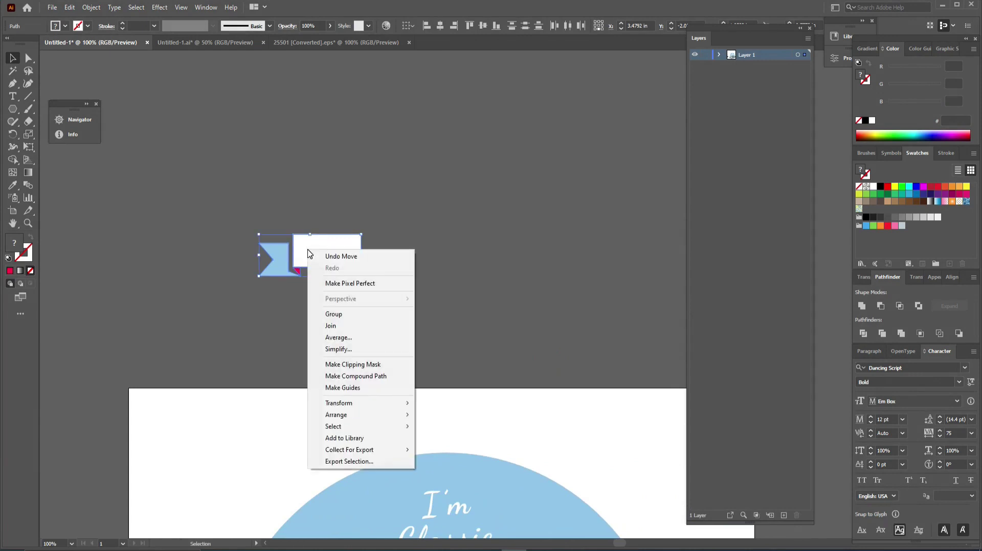
click(341, 315)
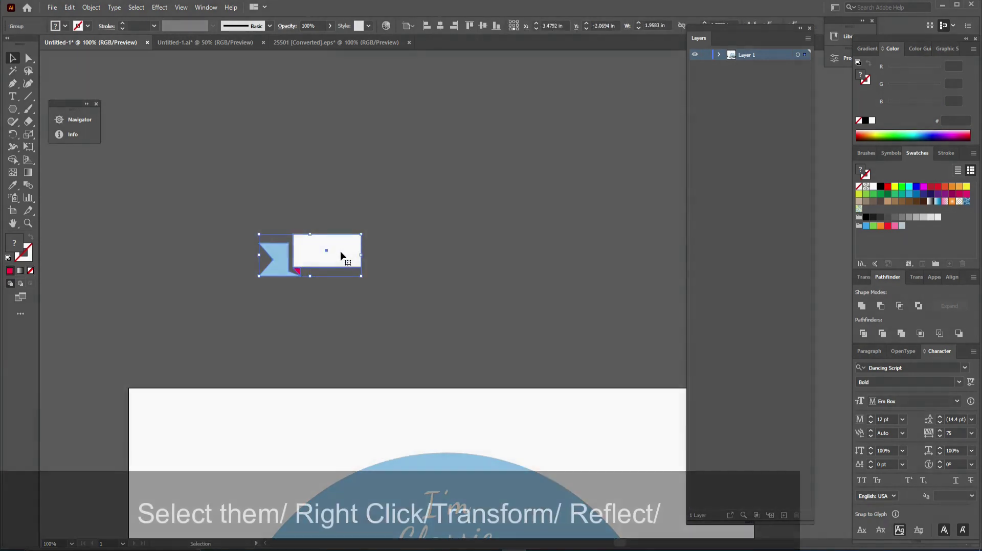
- Reflect a vertical copy of the ribbon end and slide it to the right
right_click(341, 253)
mouse_move(372, 371)
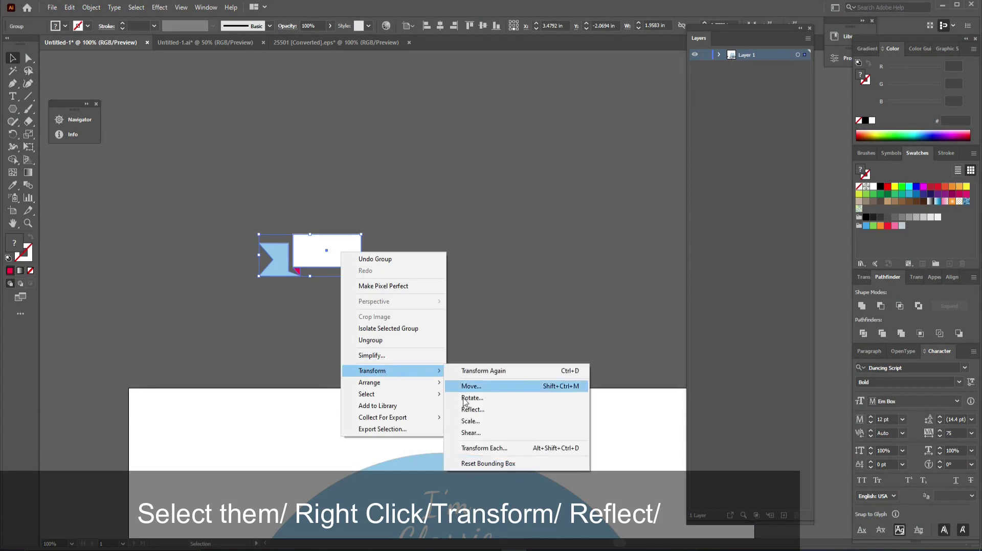
click(471, 409)
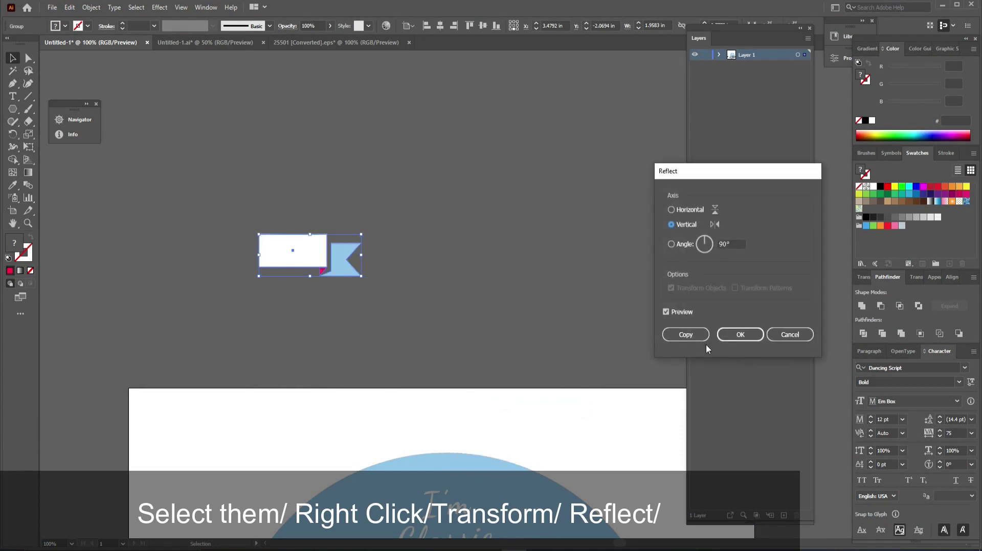
click(686, 335)
mouse_move(321, 256)
mouse_down()
mouse_move(432, 260)
mouse_move(413, 261)
mouse_up()
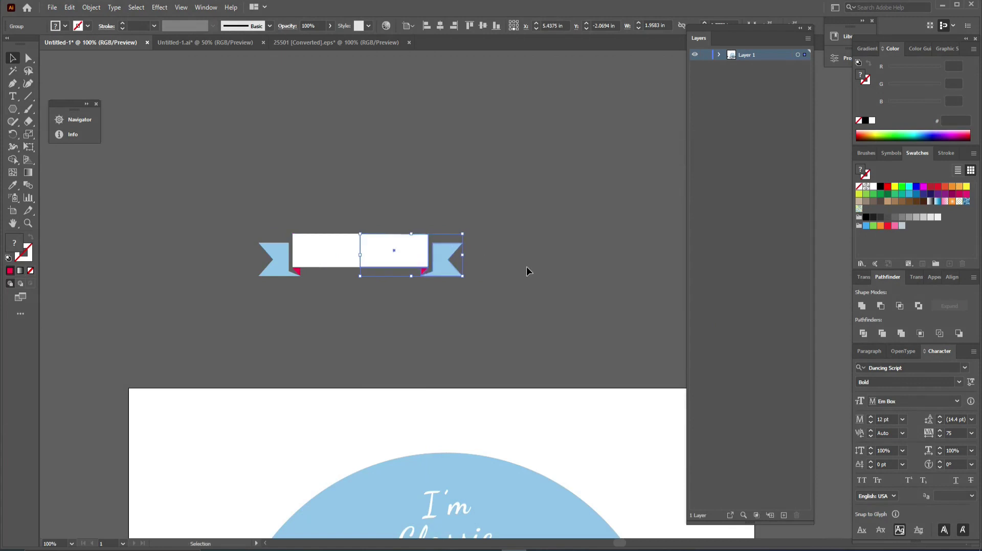
- Fill both ribbon halves with the circle's light blue using the Eyedropper
click(510, 269)
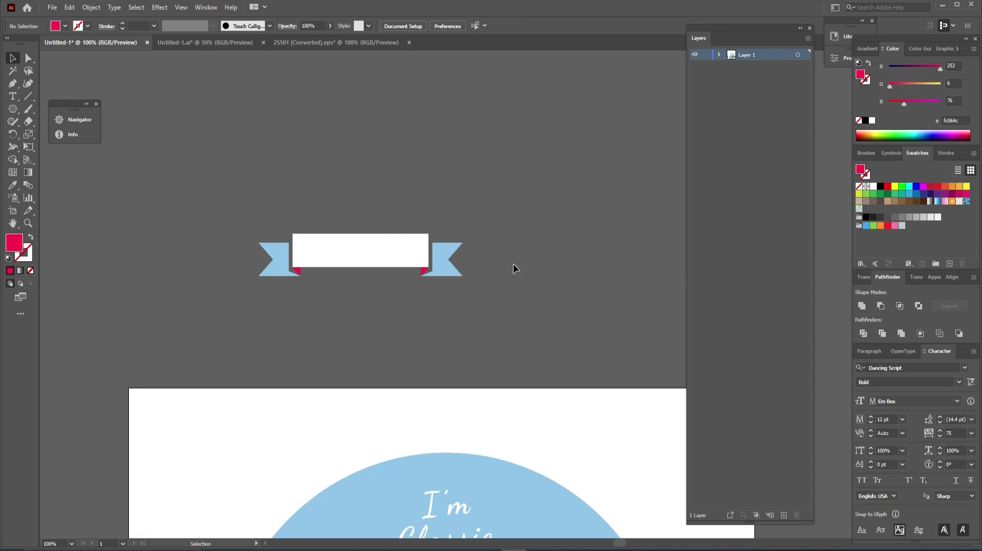
drag(513, 324, 546, 328)
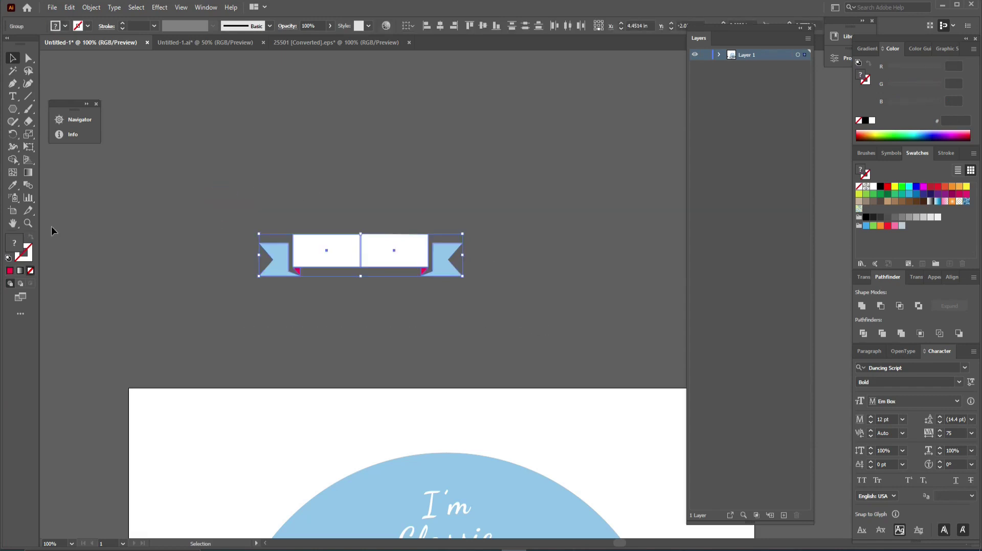
click(12, 186)
click(384, 475)
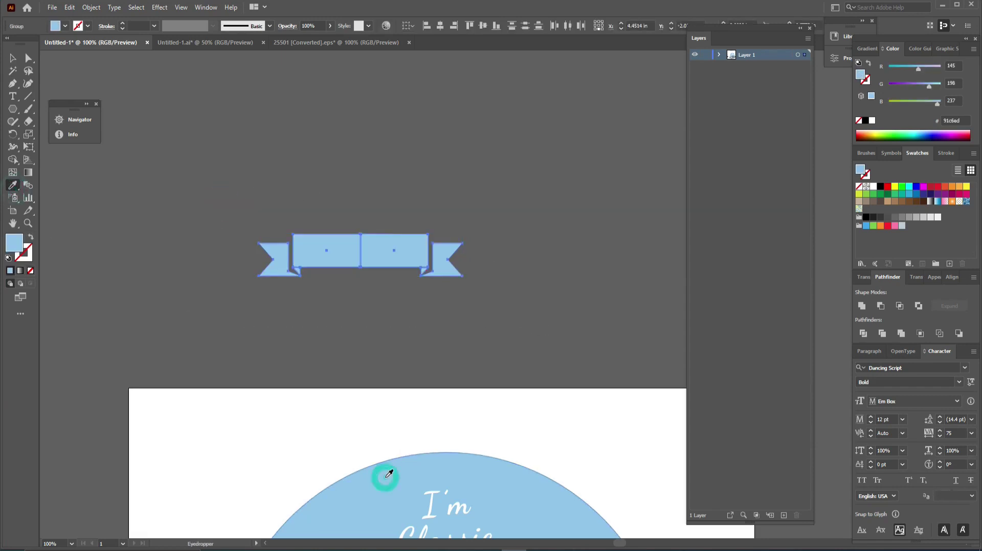
click(14, 58)
click(210, 126)
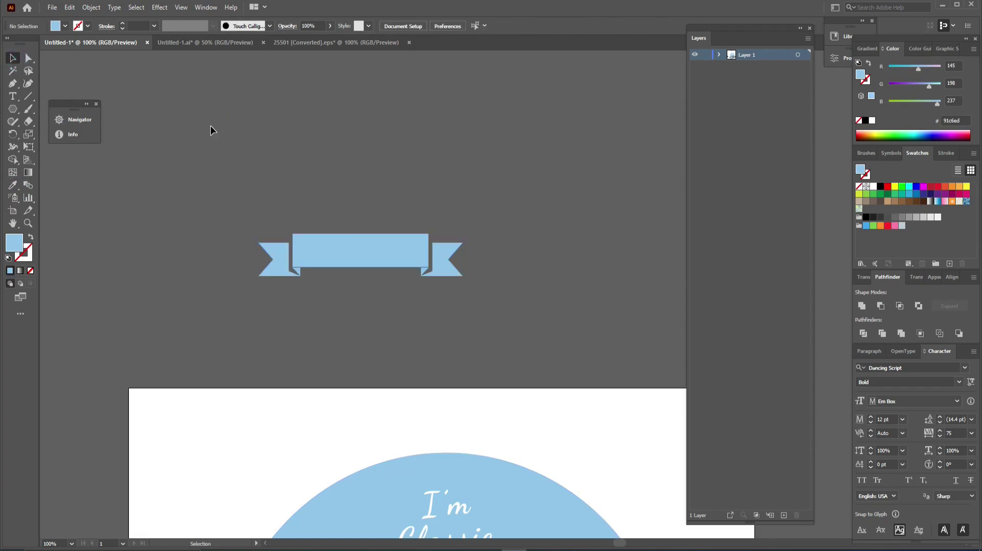
- Move the ribbon banner toward the top of the artboard above the circle
key(ctrl+minus)
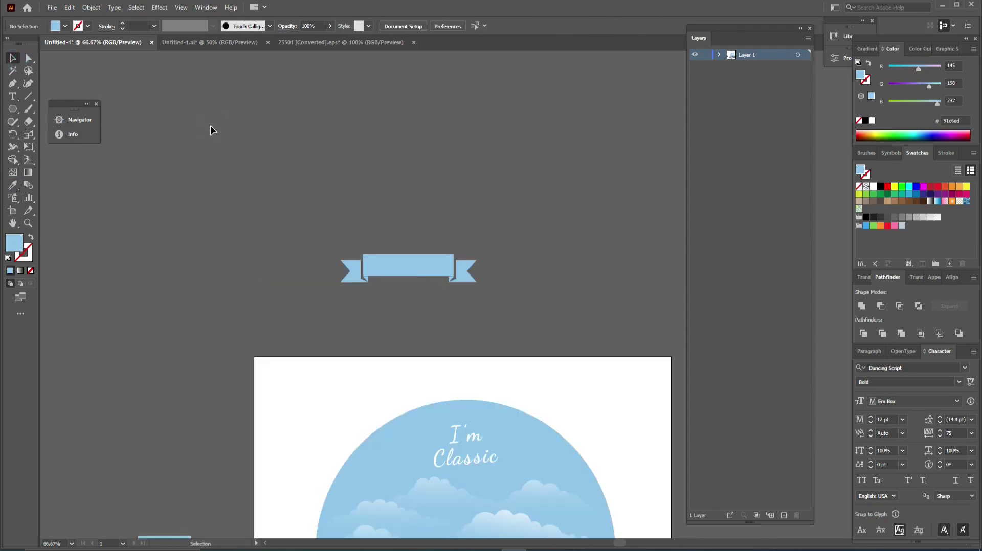
key(ctrl+minus)
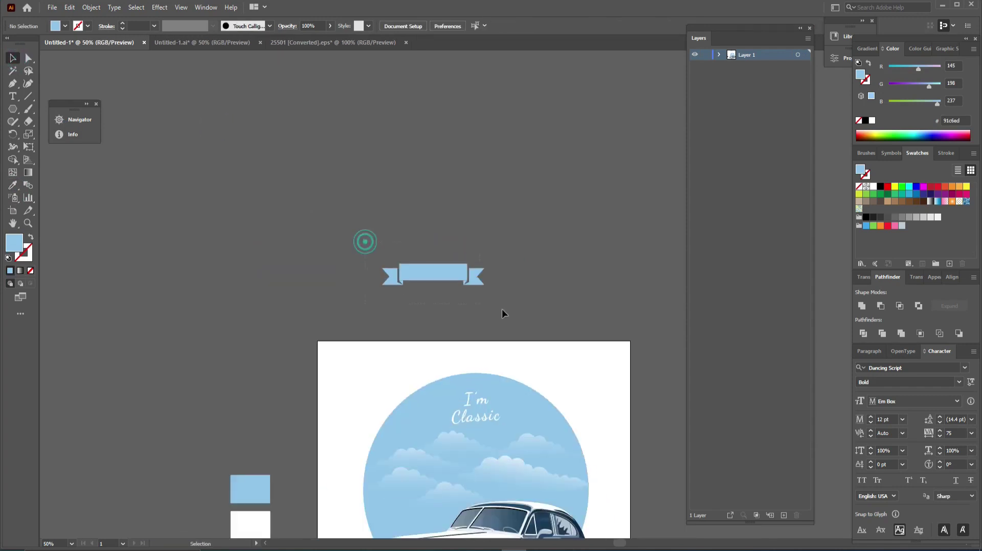
mouse_move(440, 274)
mouse_down()
mouse_move(195, 365)
mouse_move(484, 358)
mouse_up()
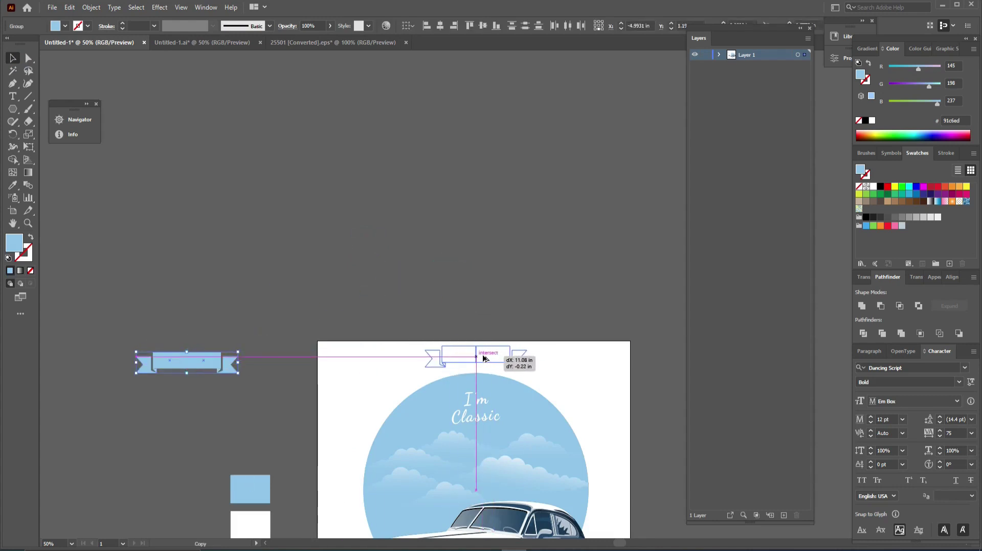
key(ctrl+plus)
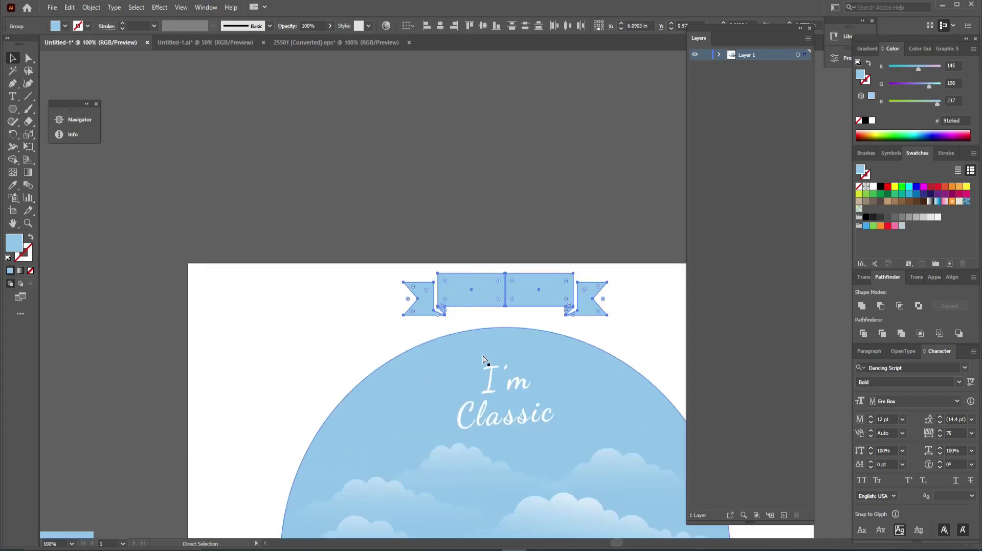
drag(530, 201, 416, 71)
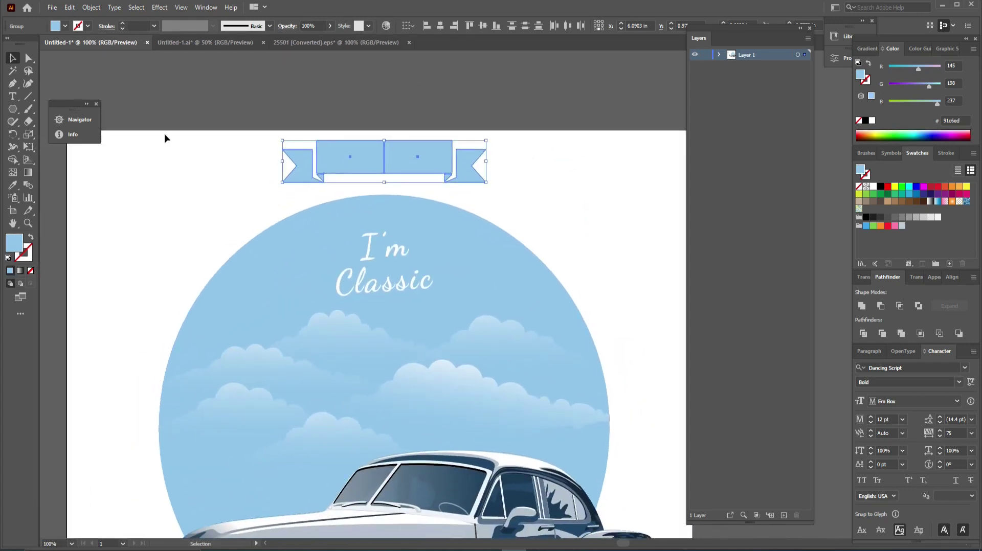
- Show rulers and place vertical guides at the circle's left and right edges
click(181, 7)
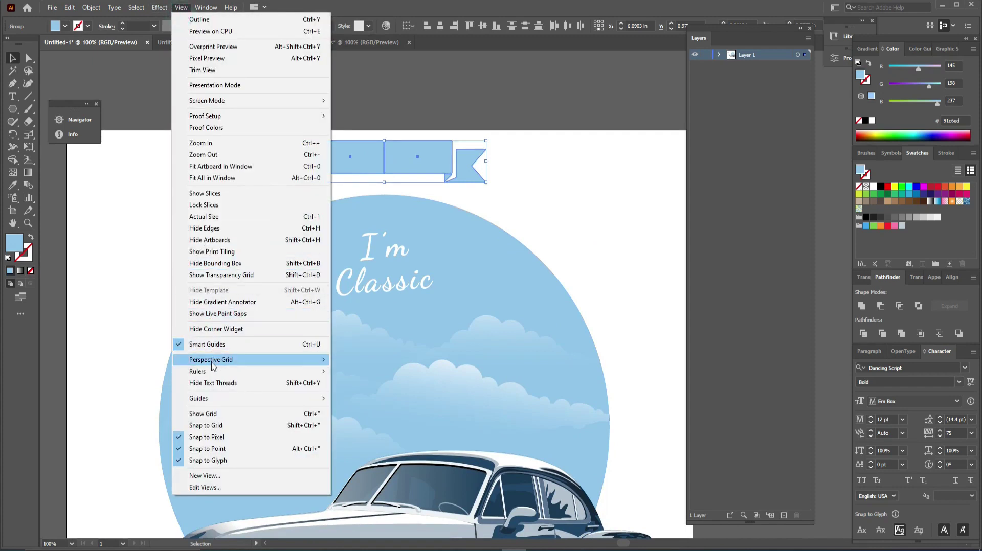
mouse_move(198, 371)
click(342, 375)
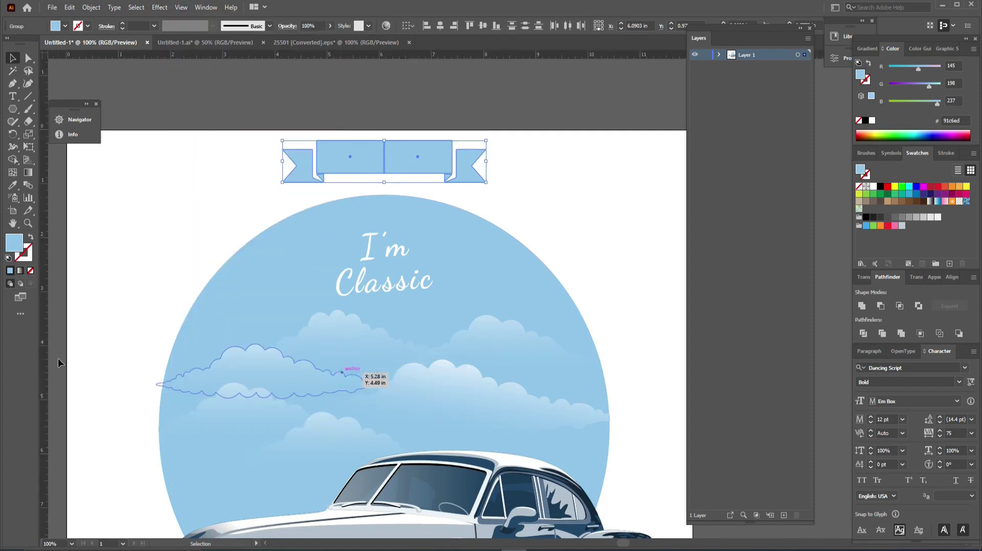
drag(41, 364, 159, 380)
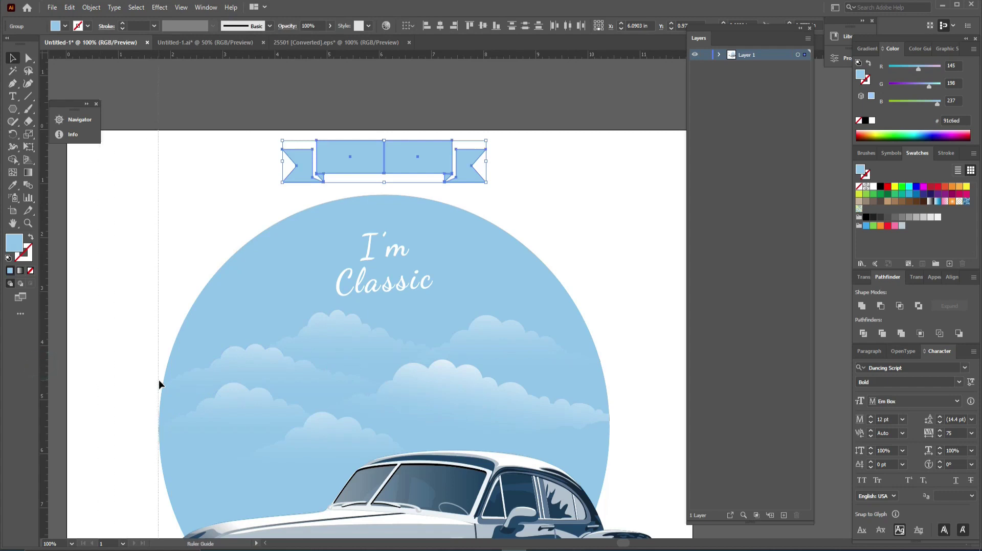
drag(46, 376, 609, 423)
- Group the two banner halves into one object and keep it selected
click(436, 165)
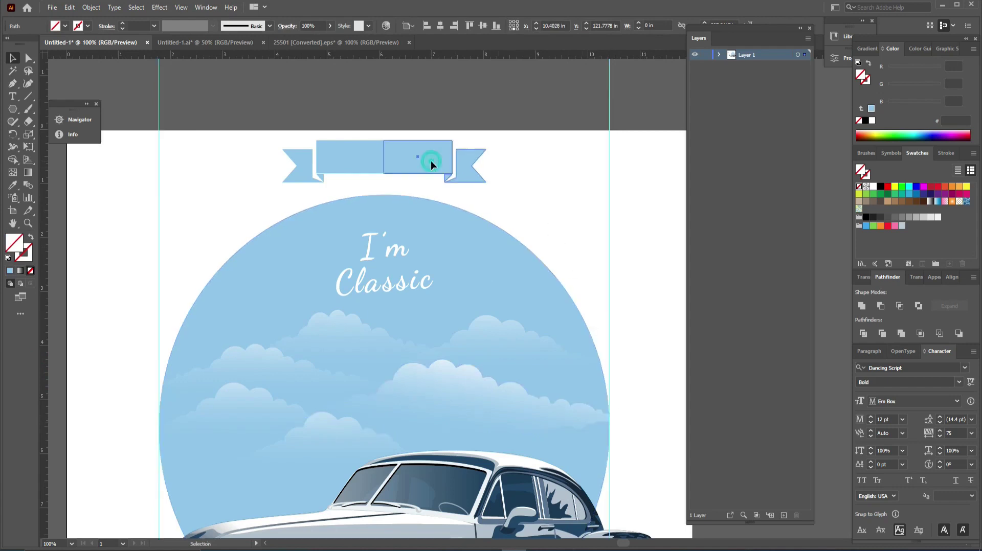
drag(269, 124, 516, 192)
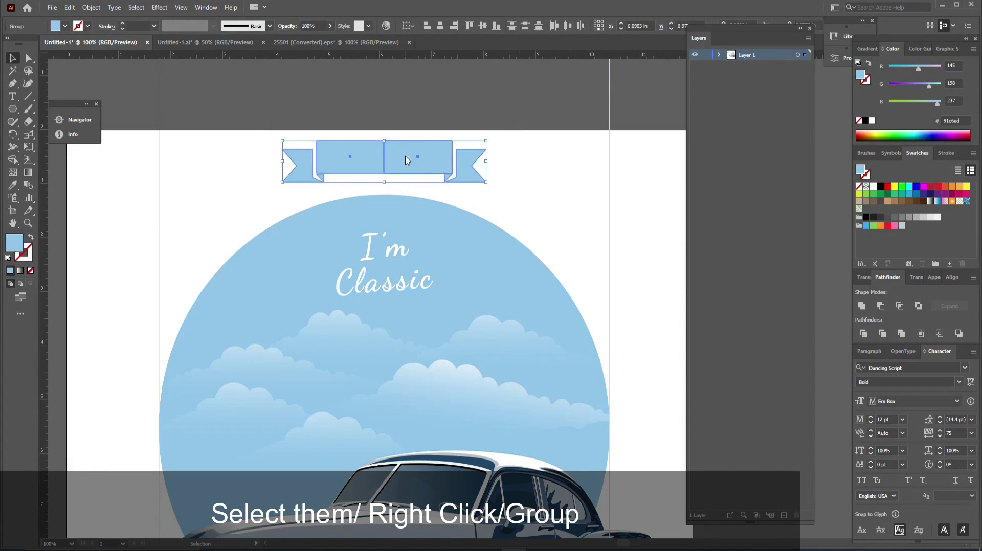
right_click(406, 156)
click(437, 238)
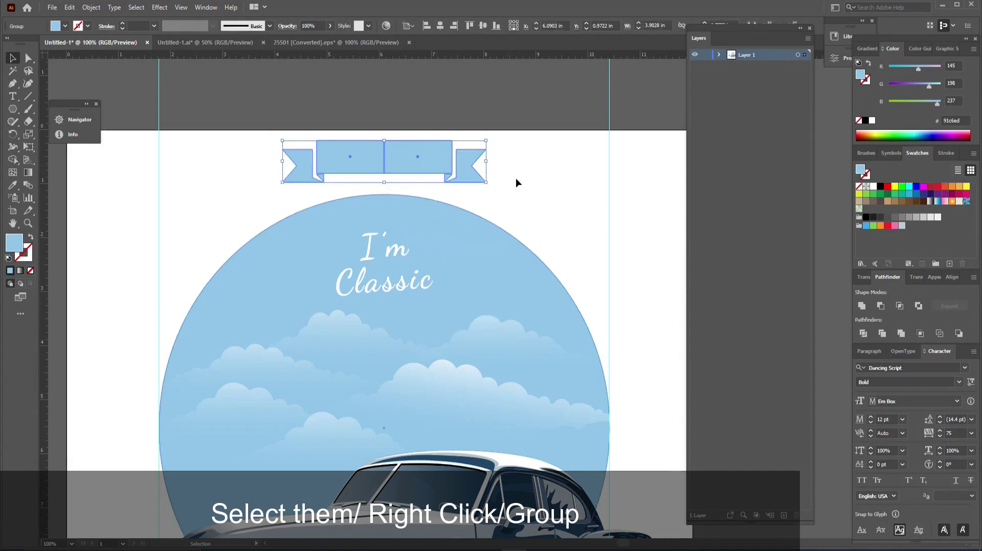
click(506, 162)
click(415, 156)
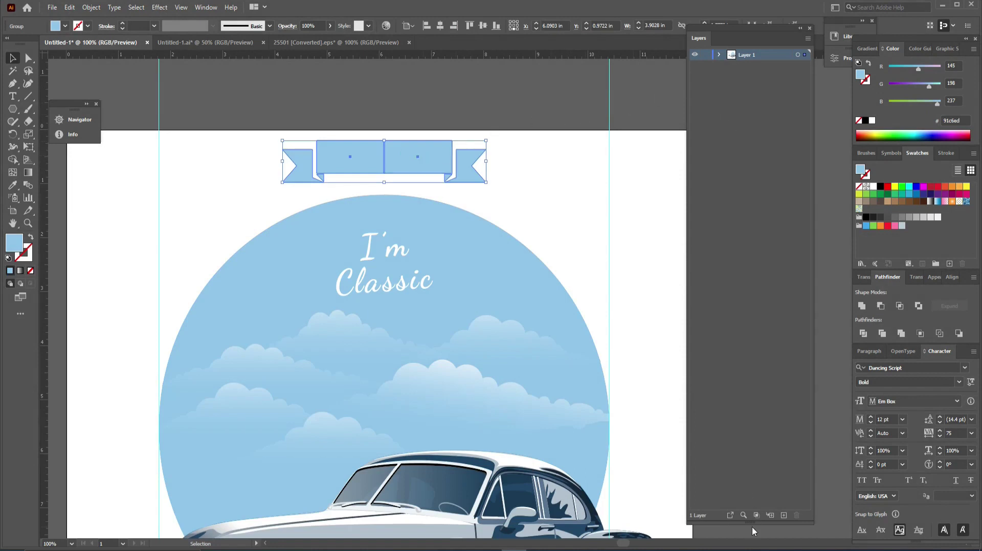
mouse_move(750, 524)
mouse_down()
mouse_move(756, 69)
mouse_move(790, 116)
mouse_up()
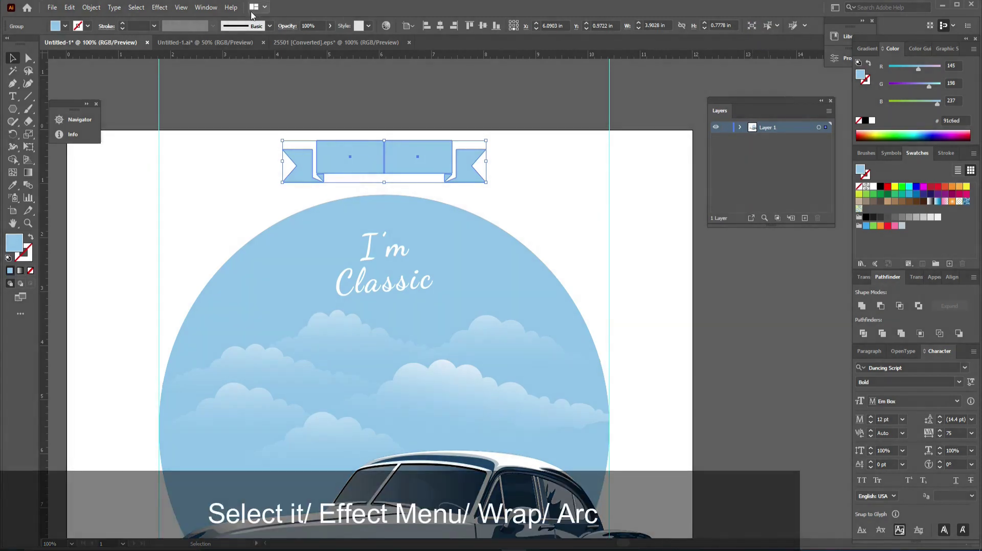
- Apply an Arc warp effect to the banner group
click(160, 9)
mouse_move(171, 144)
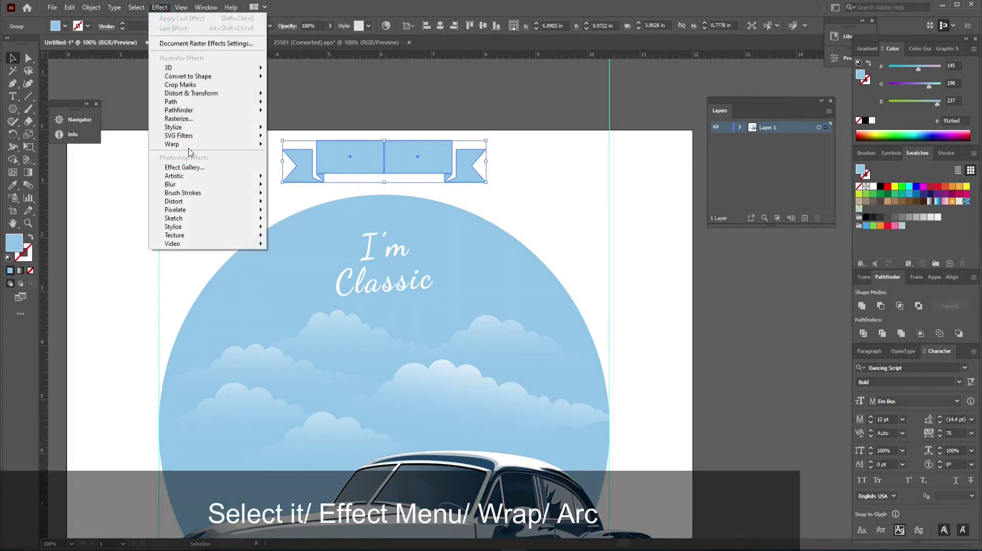
click(286, 146)
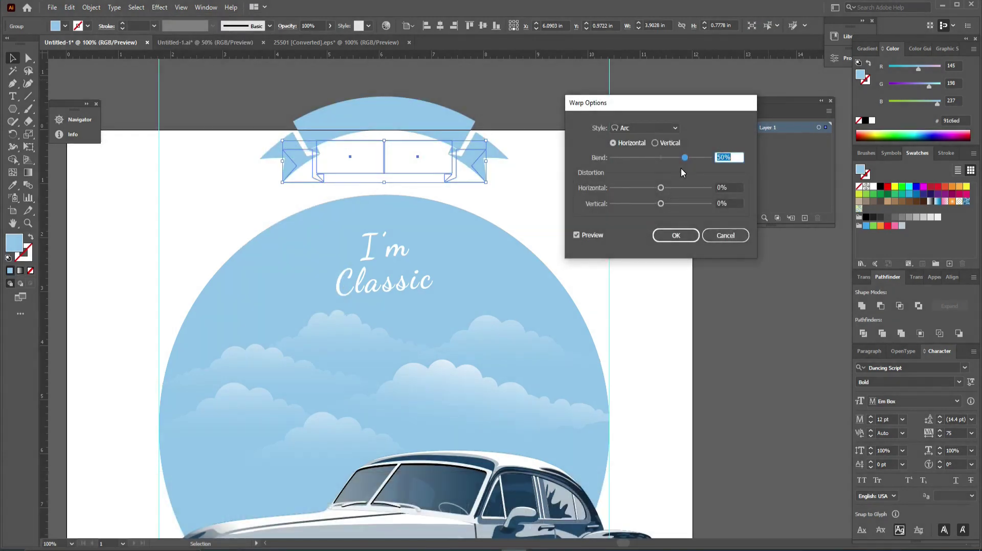
click(676, 236)
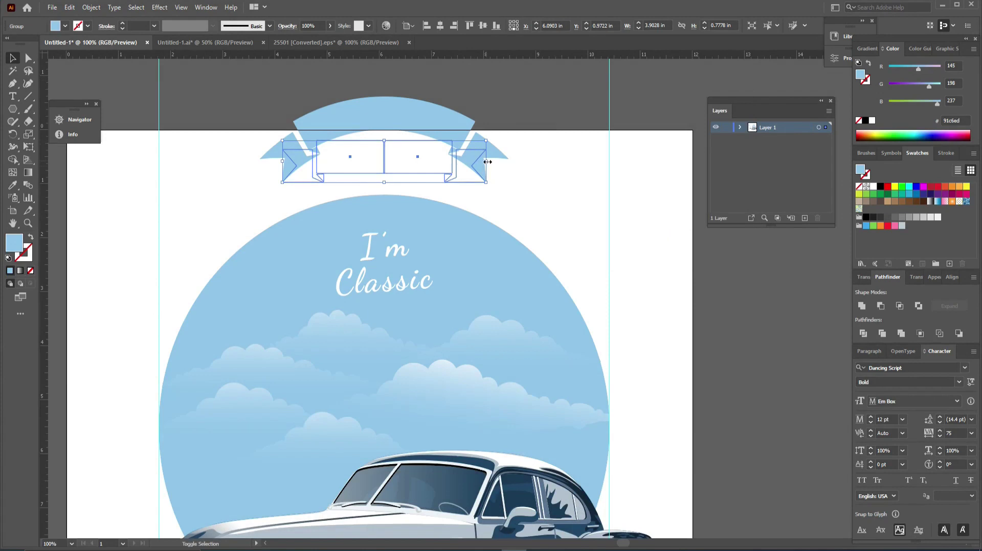
- Enlarge the arched banner to about 7.48 in wide and lower it over the circle
drag(487, 161, 556, 161)
drag(475, 131, 480, 164)
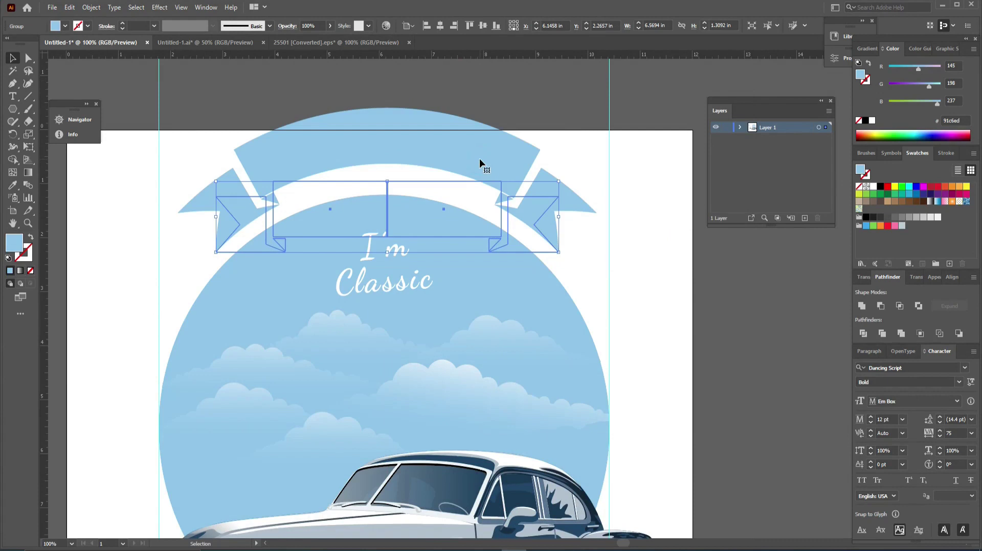
drag(560, 216, 580, 218)
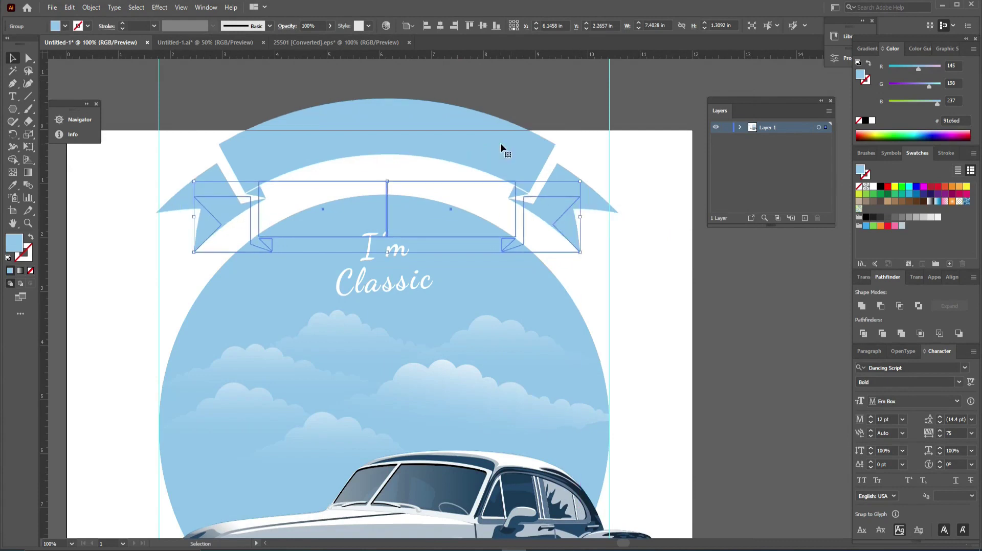
drag(500, 147, 500, 159)
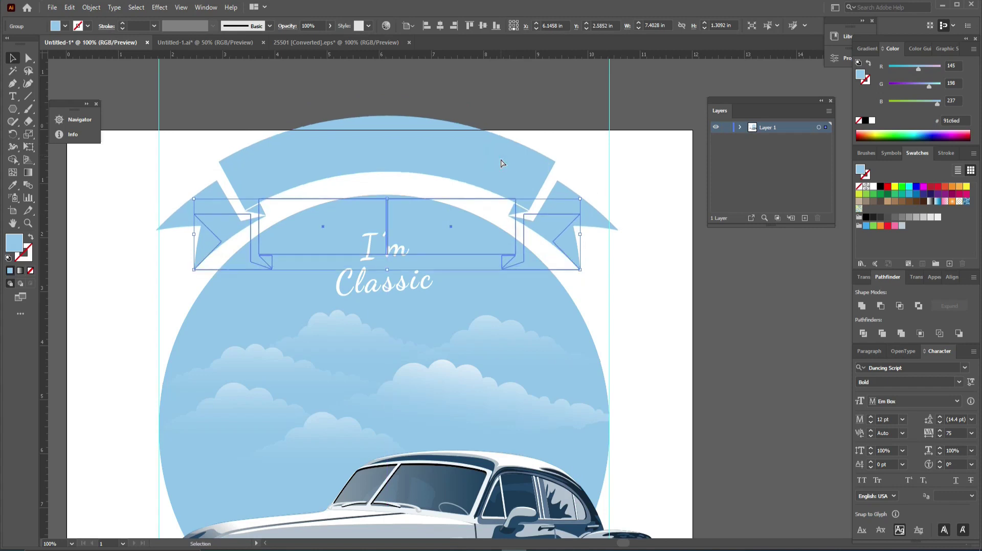
key(ctrl+minus)
key(ctrl+minus)
key(ctrl+minus)
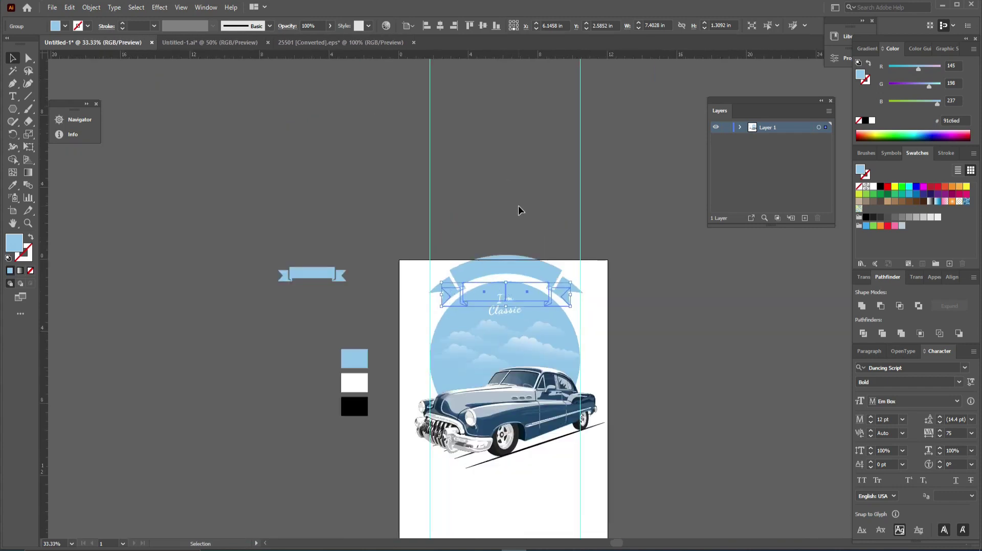
- Create point text above the artboard, clear the placeholder, and type 'as'
click(508, 177)
click(13, 96)
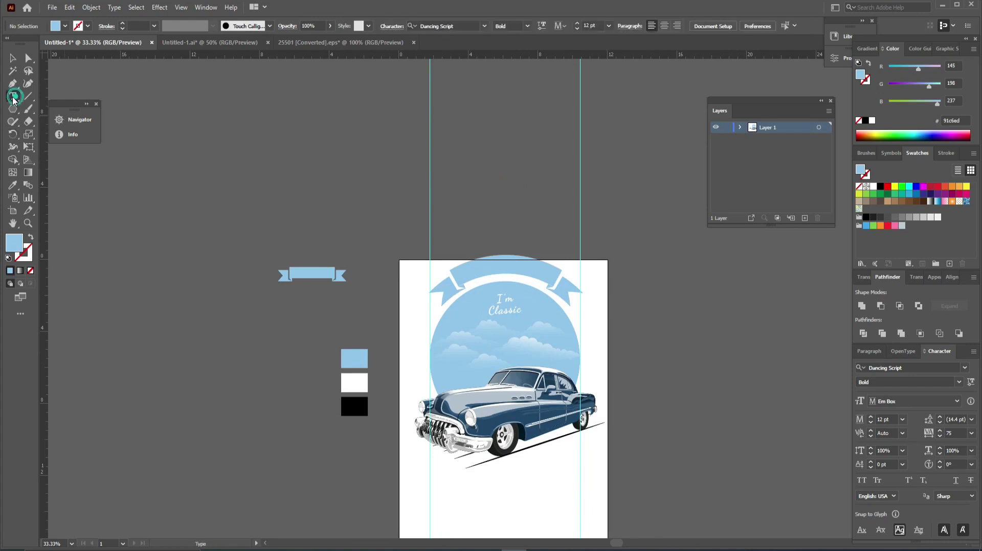
click(464, 177)
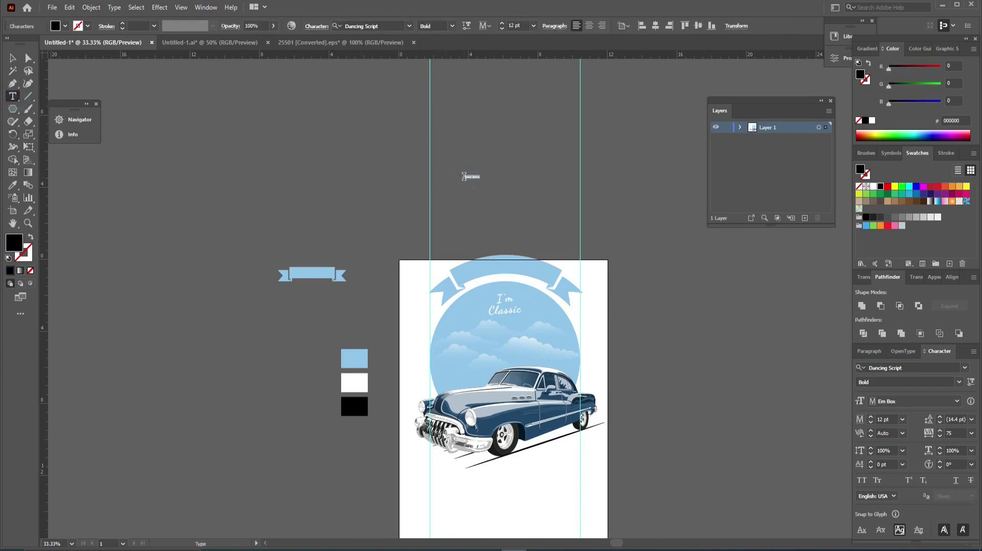
key(BackSpace)
text(as)
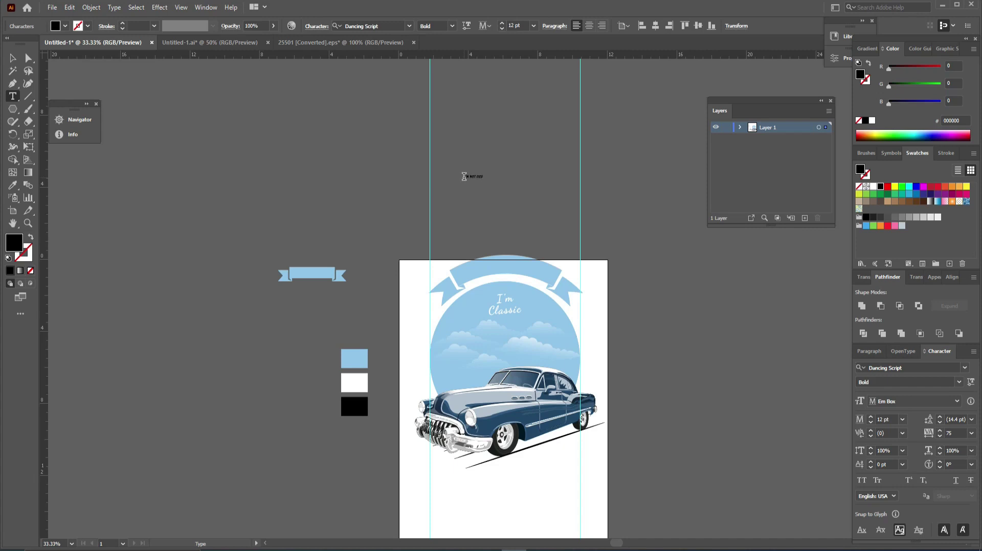
- Change the I'M NOT OLD font to Stanley Regular, after briefly trying Frick 0.3
key(Escape)
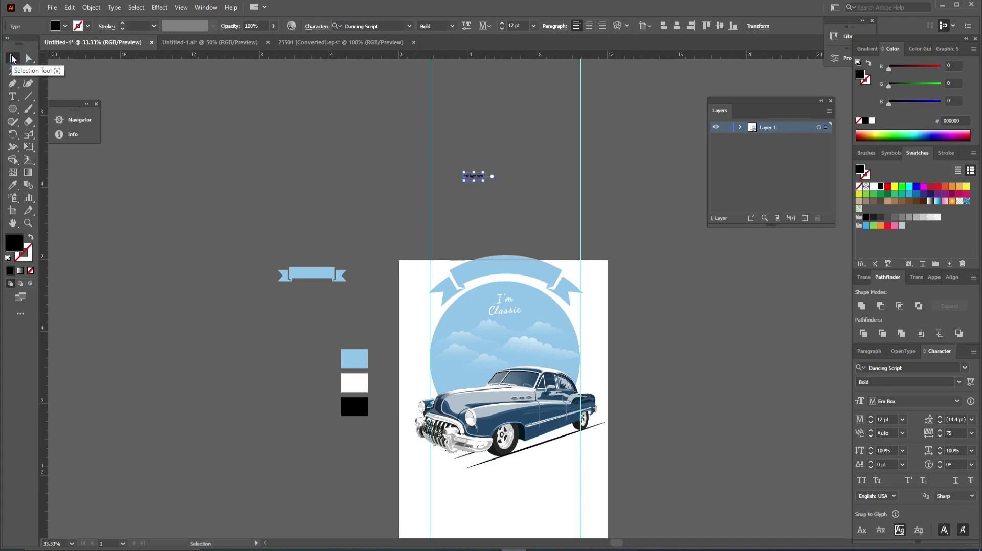
key(ctrl+plus)
key(ctrl+plus)
key(ctrl+plus)
key(ctrl+plus)
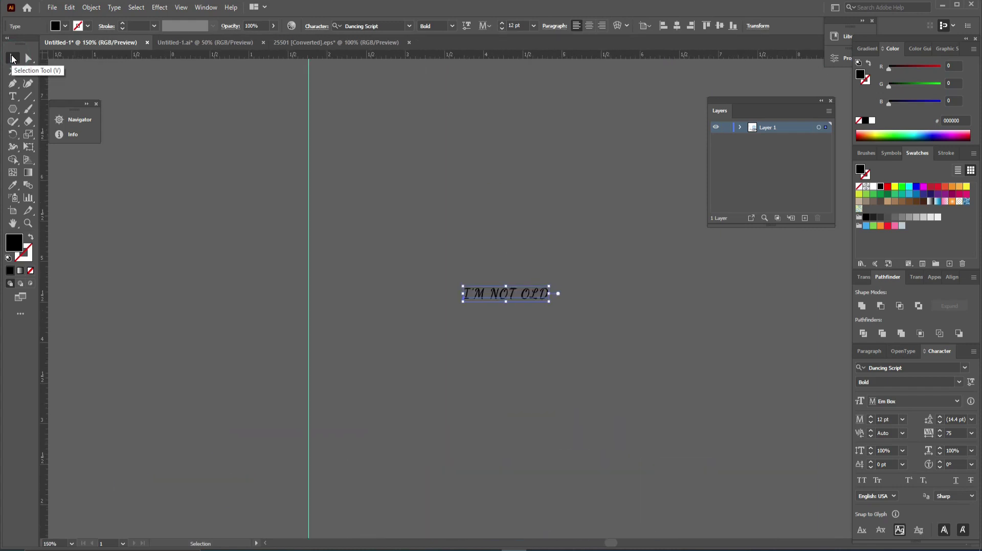
click(391, 25)
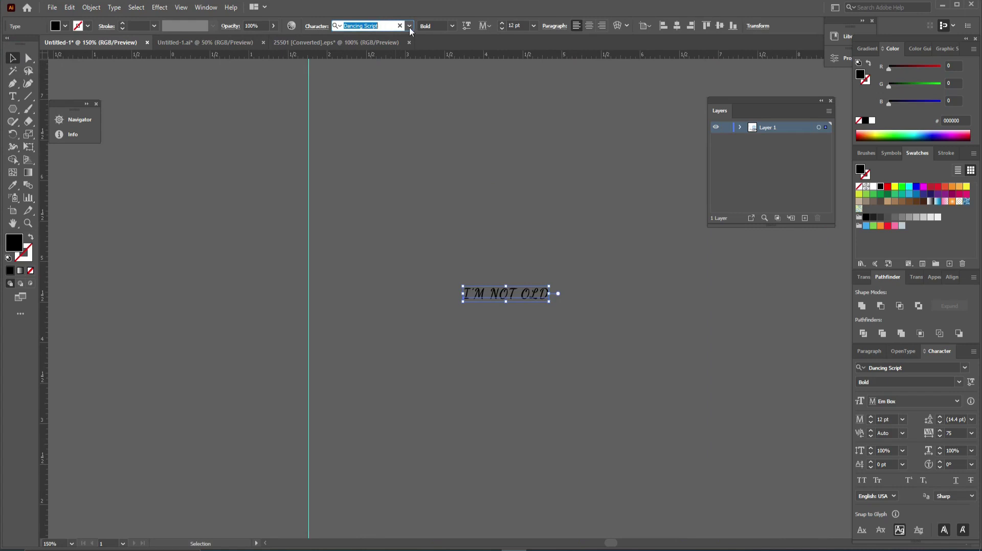
click(410, 26)
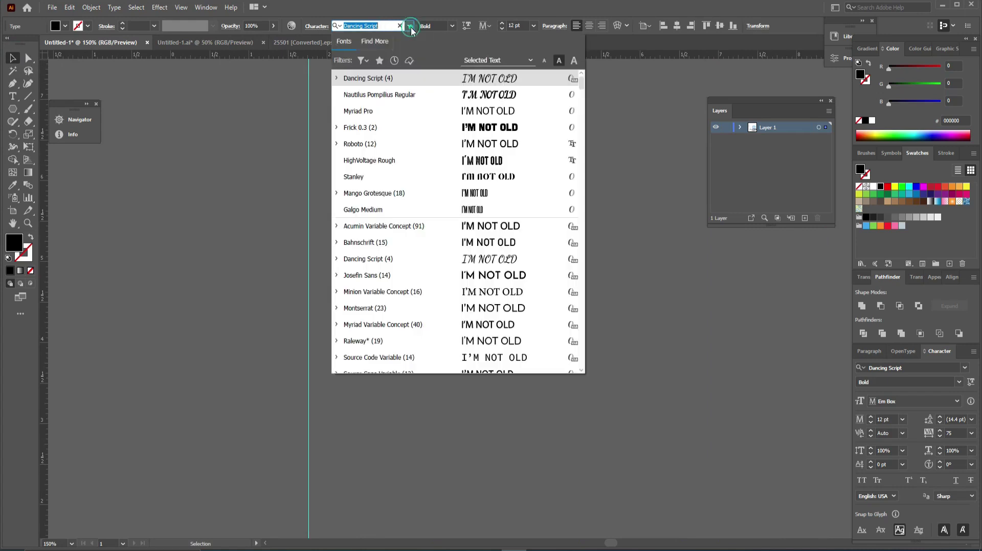
click(438, 127)
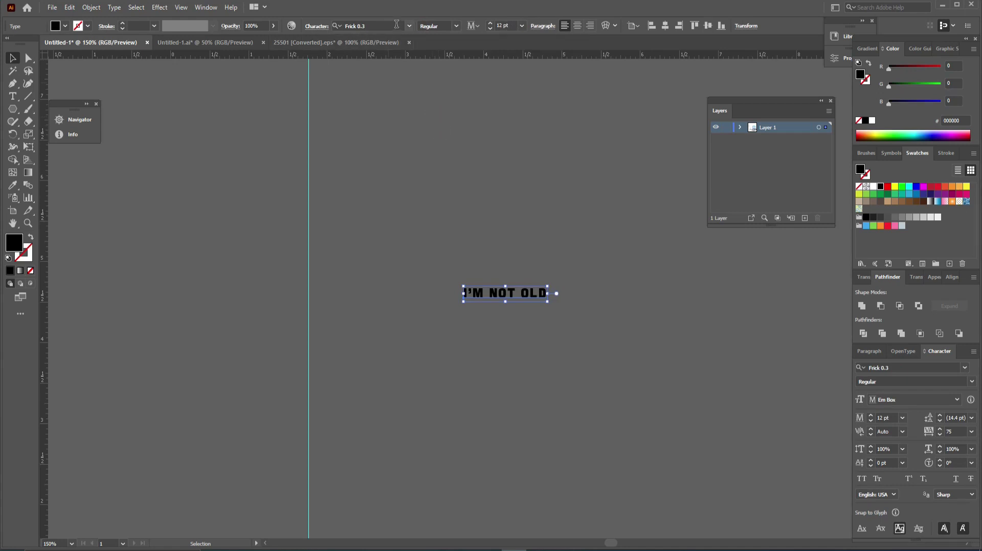
click(410, 27)
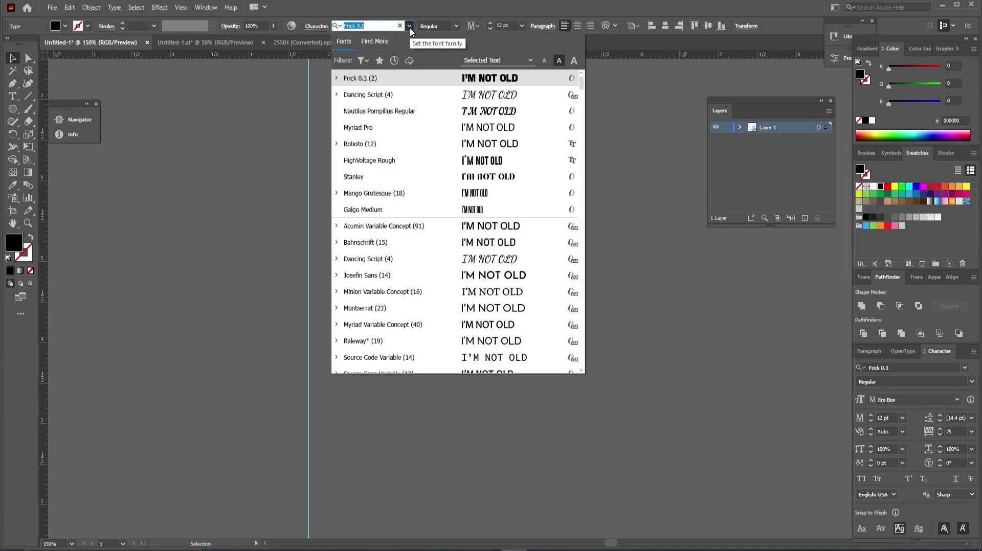
click(501, 176)
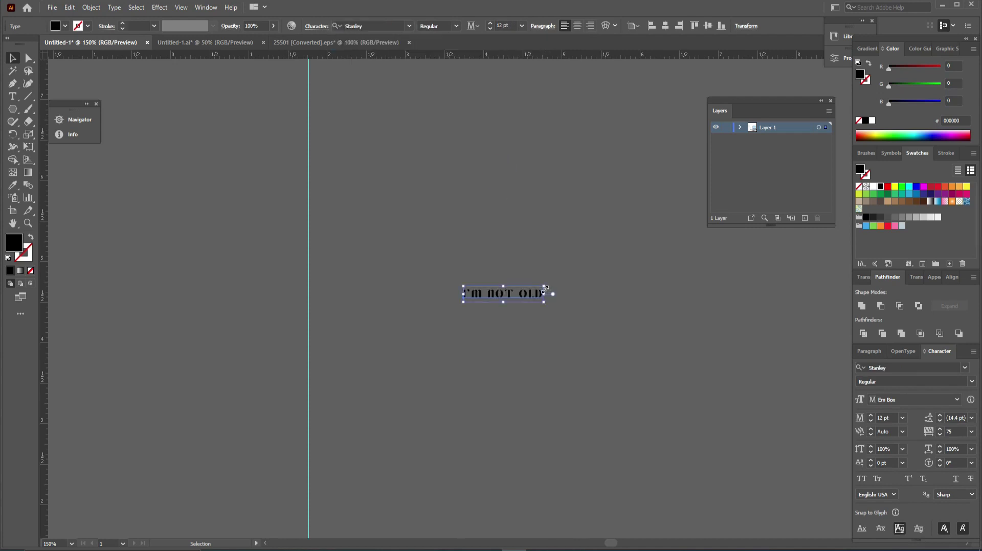
- Scale I'M NOT OLD up to about 54.44 pt and move it onto the blue ribbon
drag(545, 288, 634, 209)
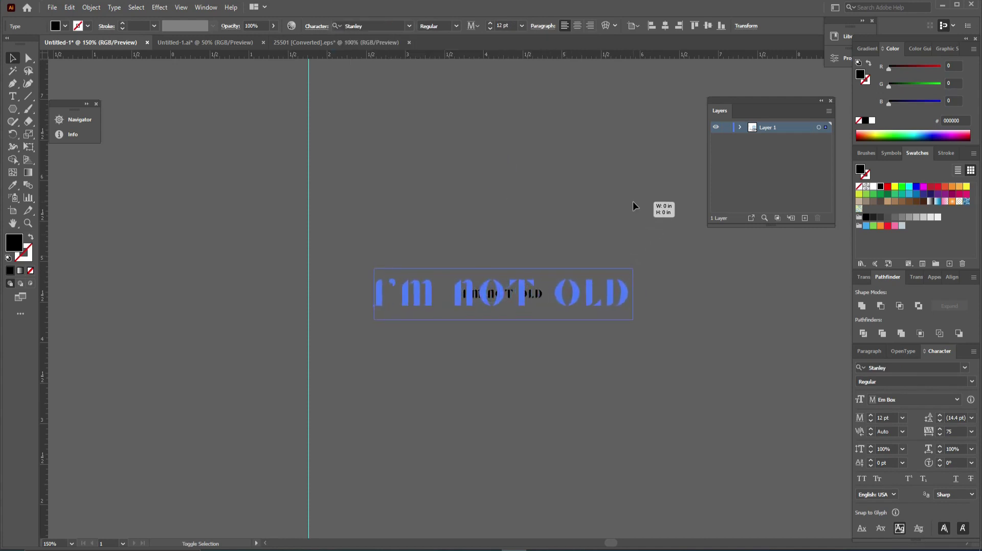
drag(588, 262, 550, 219)
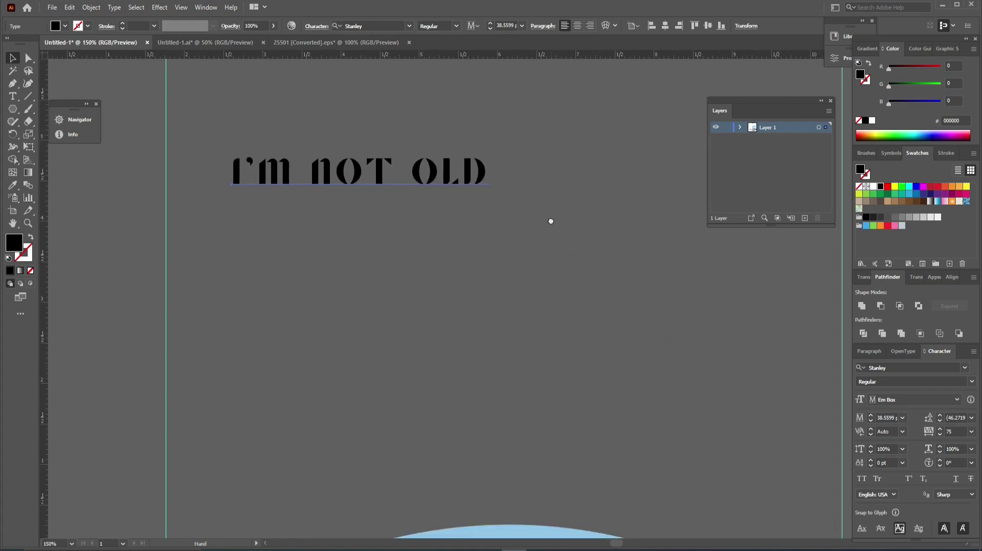
drag(452, 193, 563, 314)
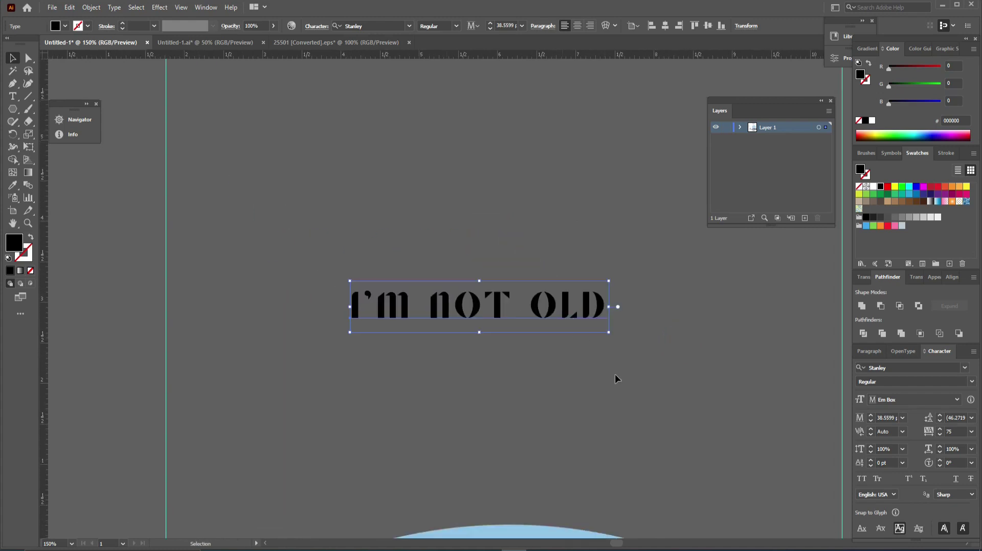
drag(496, 121, 546, 399)
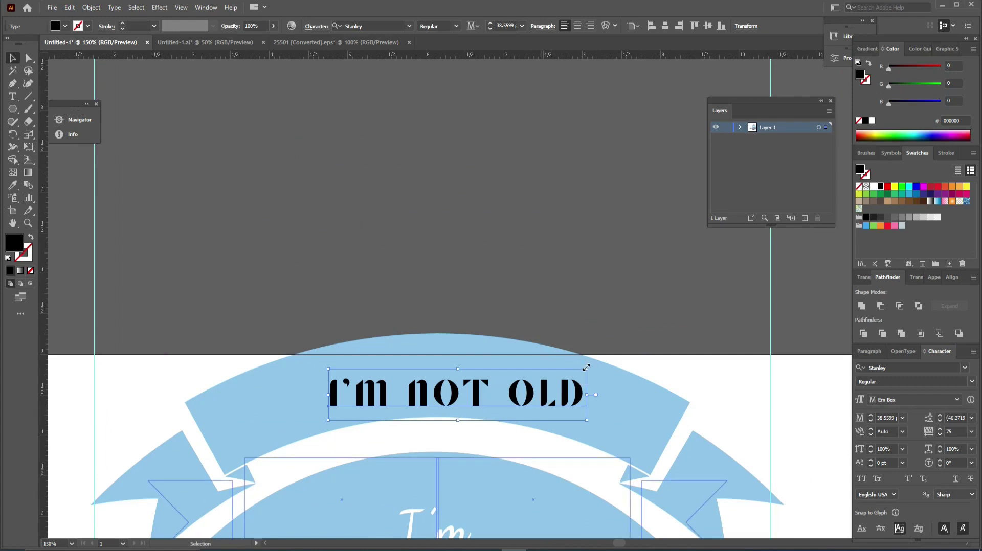
drag(586, 368, 640, 347)
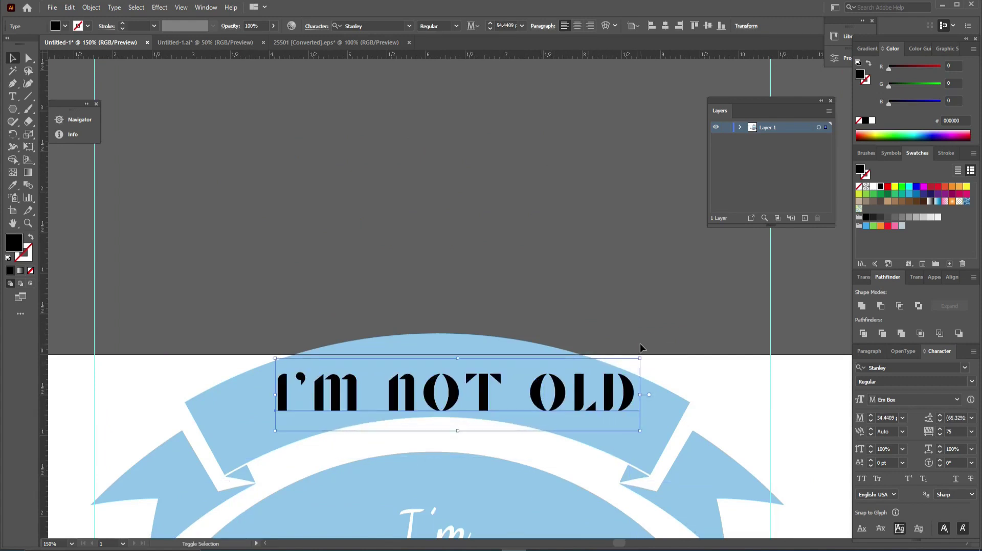
- Warp I'M NOT OLD with a 30% Arc envelope and stretch it 5.57 in wide across the ribbon
click(604, 25)
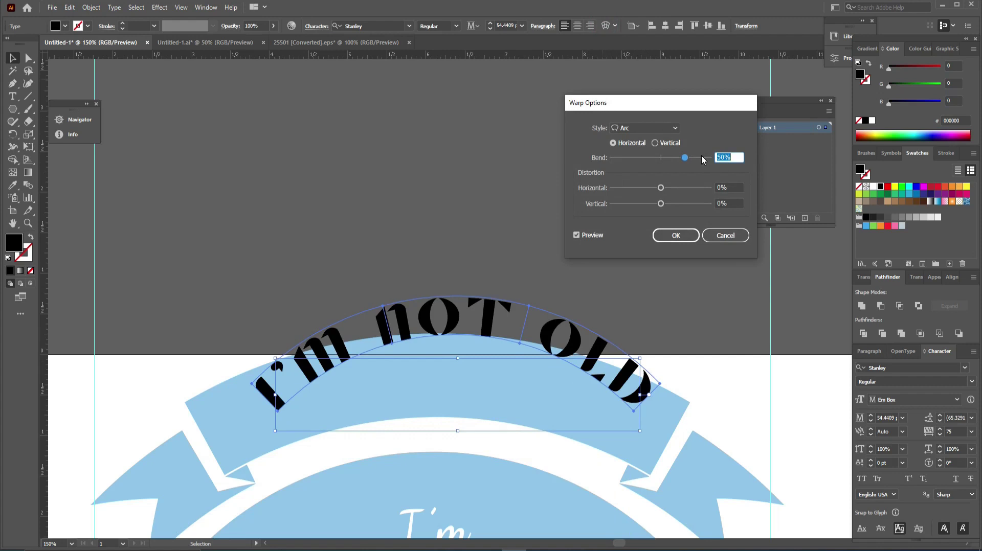
drag(684, 158, 676, 159)
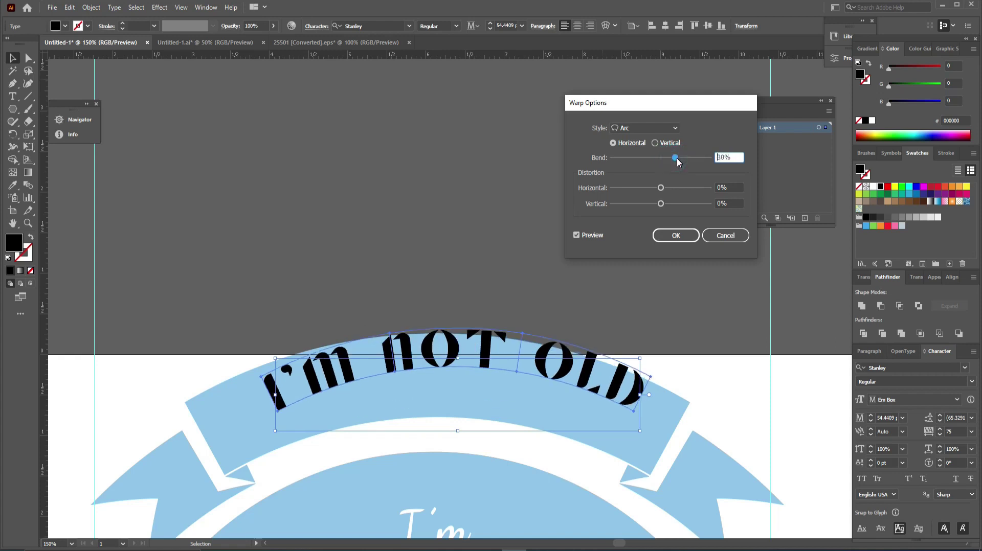
click(676, 235)
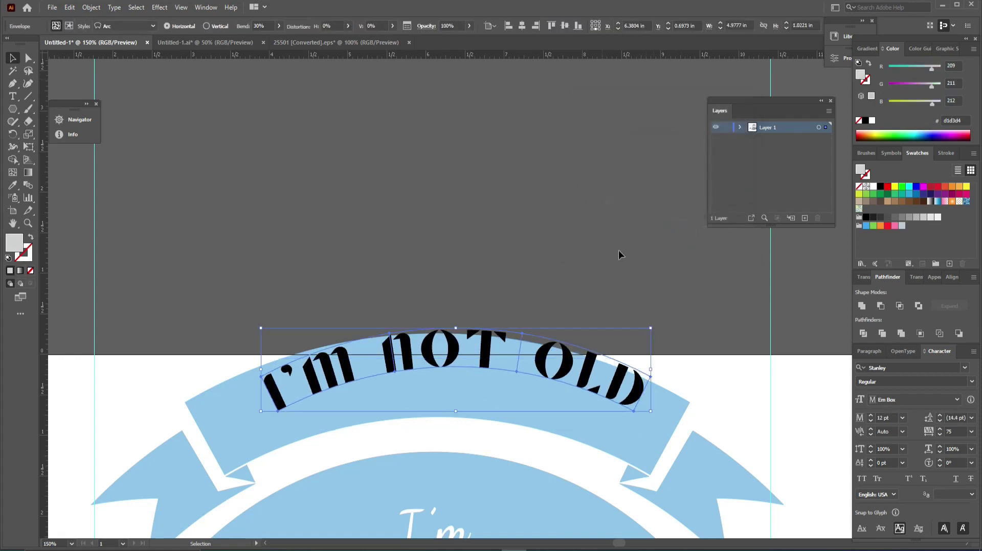
drag(489, 350, 480, 373)
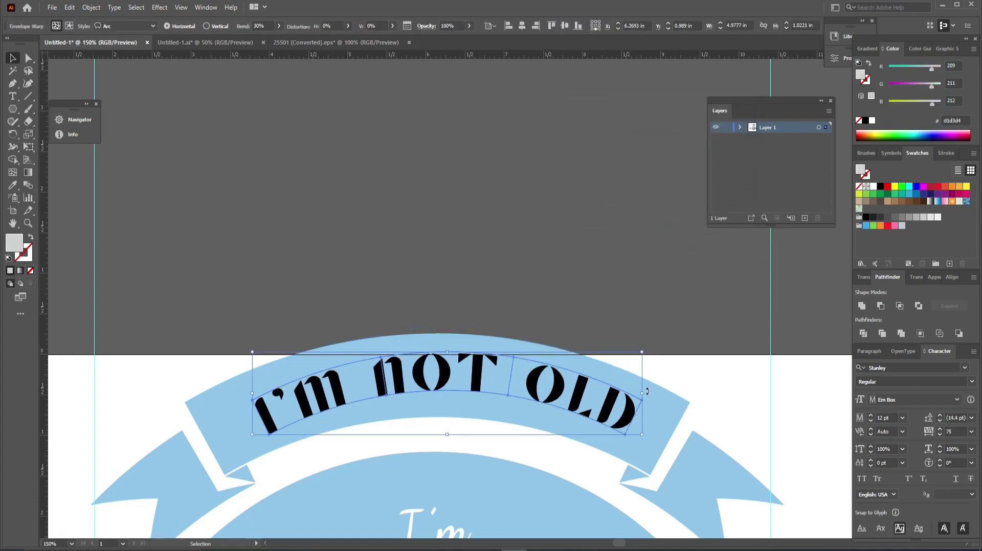
drag(643, 395, 666, 395)
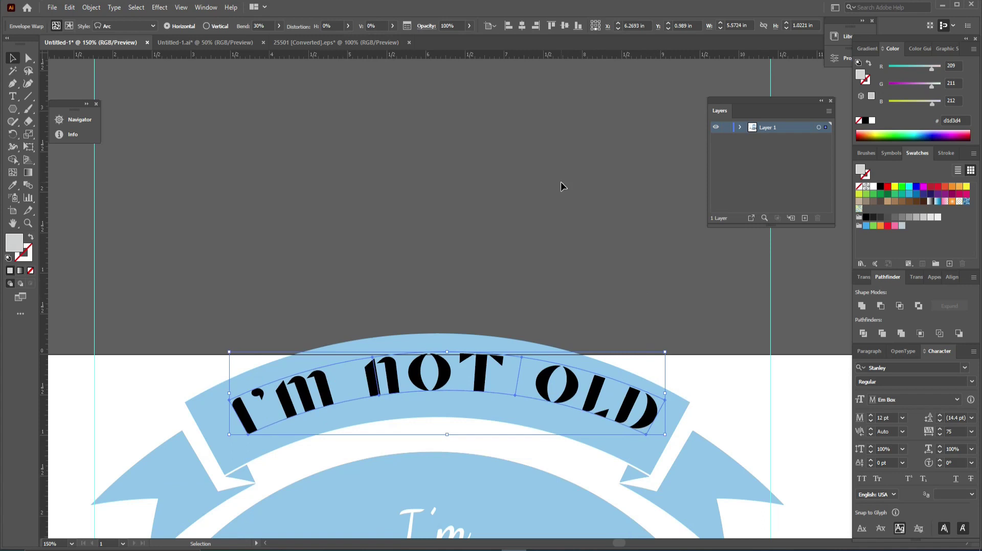
click(507, 200)
drag(507, 183, 511, 412)
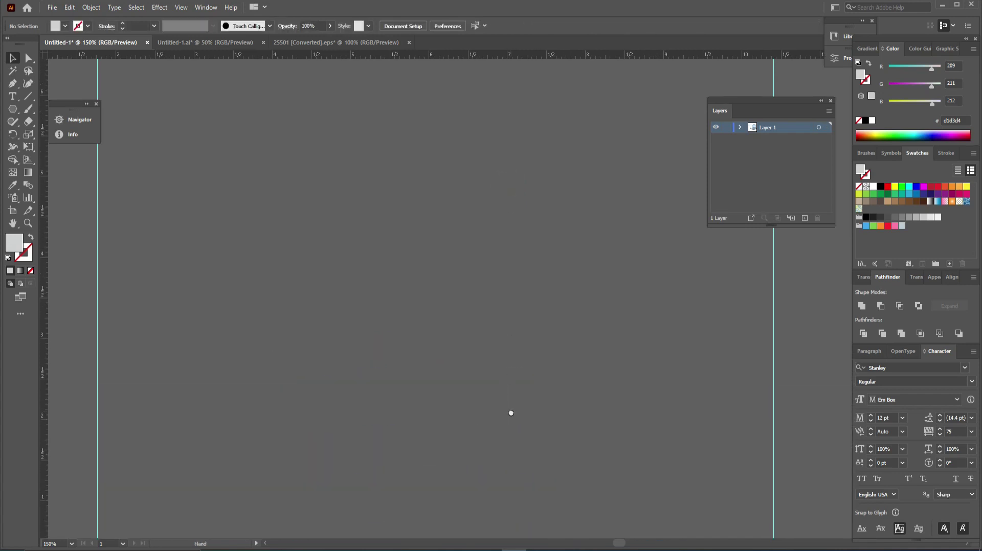
- Draw a small light-grey rectangle and rotate it about 10° counter-clockwise
click(11, 108)
click(59, 108)
drag(361, 283, 421, 303)
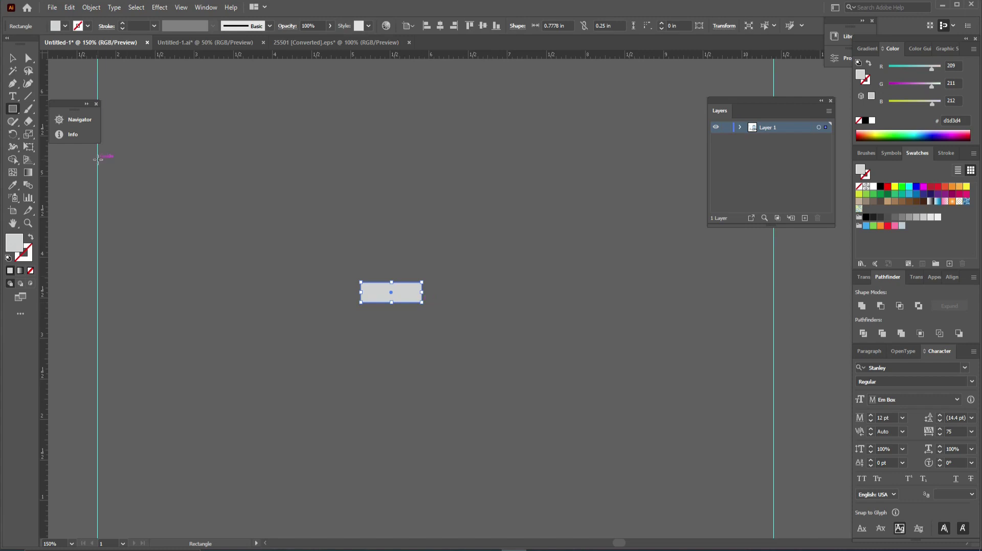
click(12, 58)
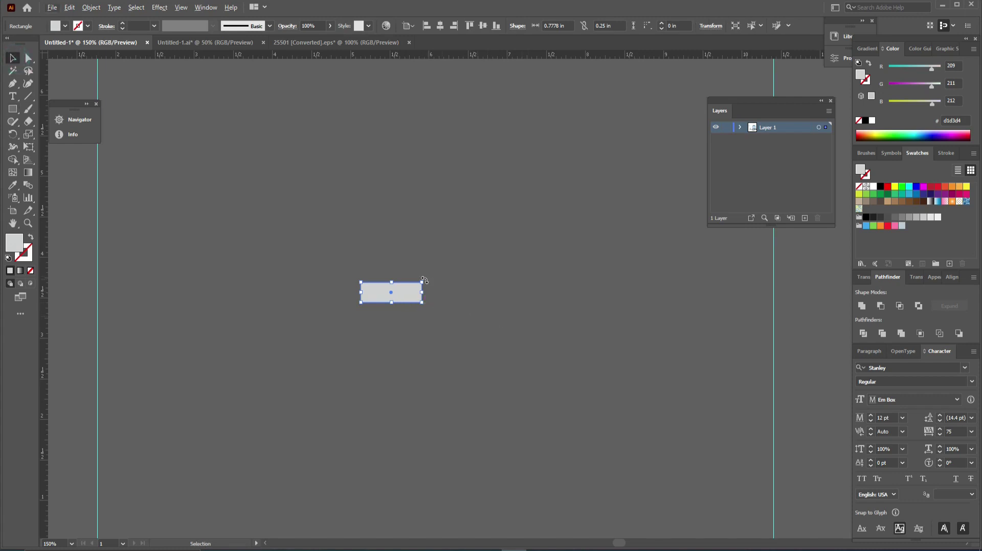
drag(424, 281, 421, 275)
- Duplicate the tilted rectangle offset down and to the right
click(412, 289)
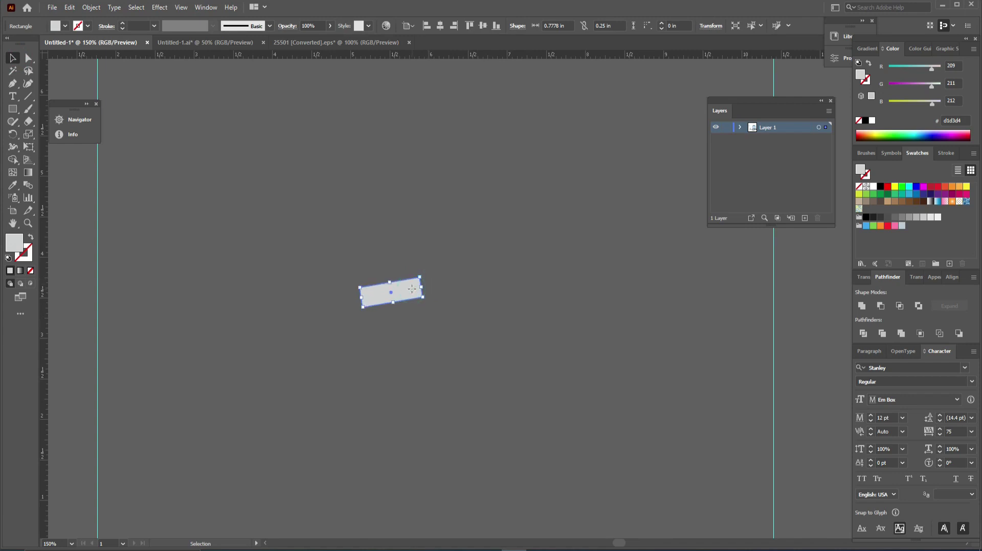
drag(412, 288, 466, 304)
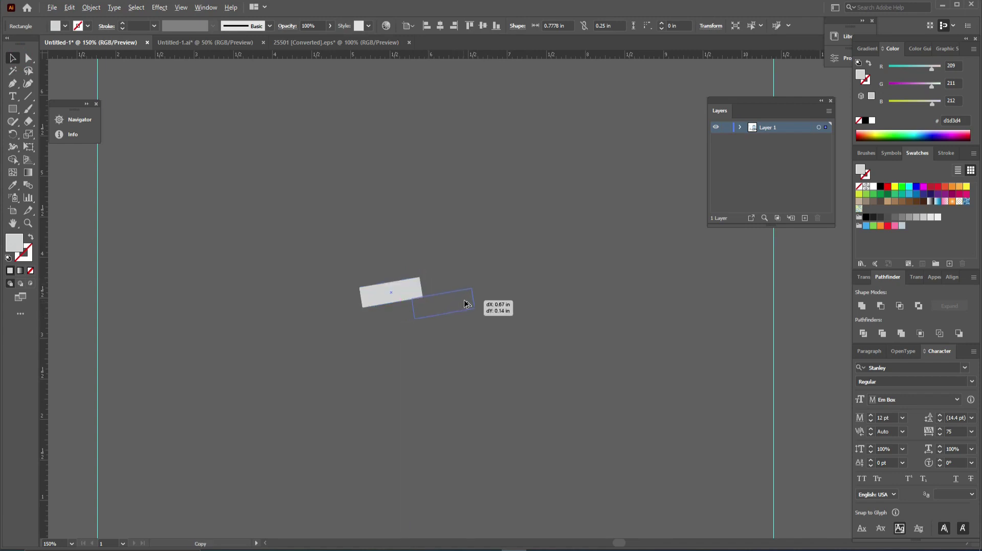
drag(465, 303, 465, 304)
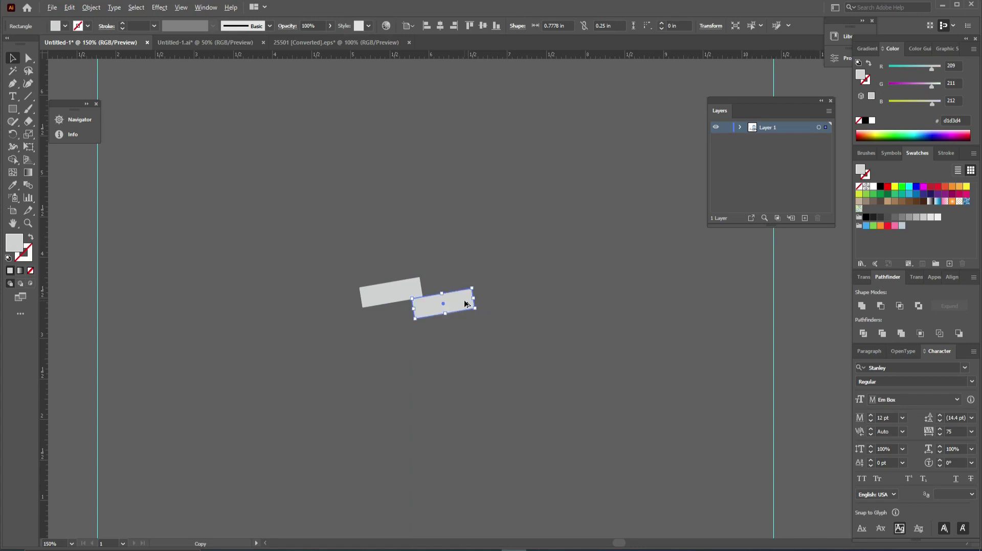
click(557, 280)
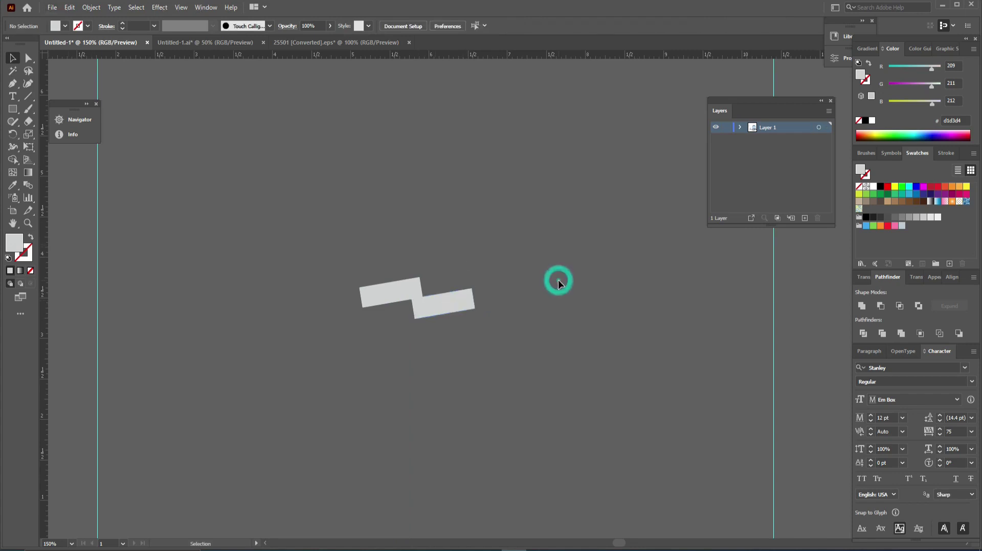
click(12, 83)
- Draw a closed triangle path at the joint between the two tilted rectangles
key(ctrl+equal)
key(ctrl+equal)
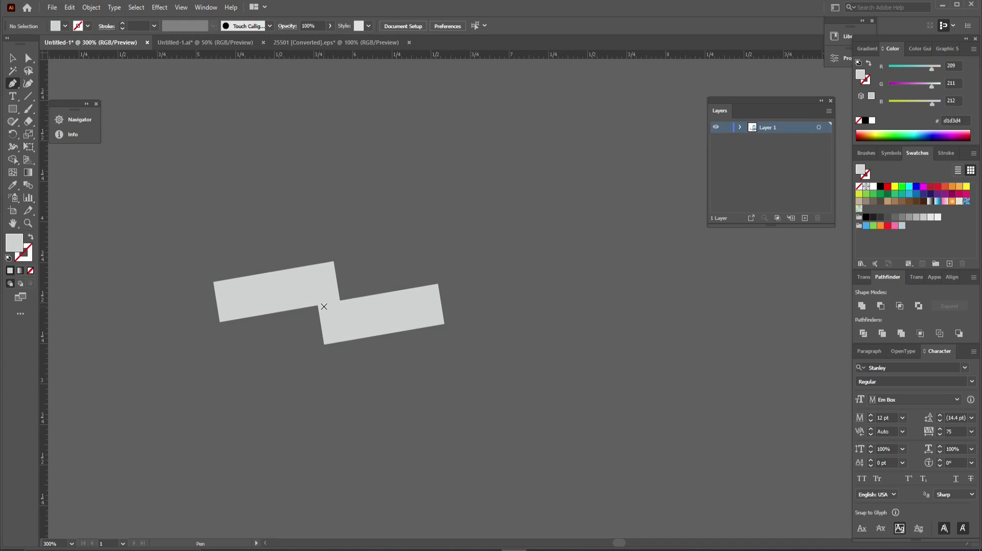
click(340, 302)
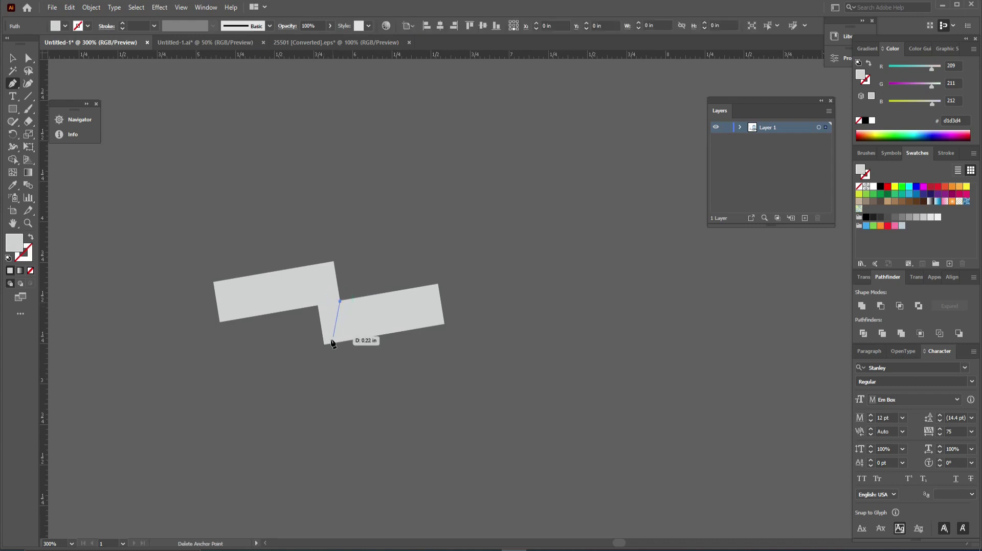
click(324, 344)
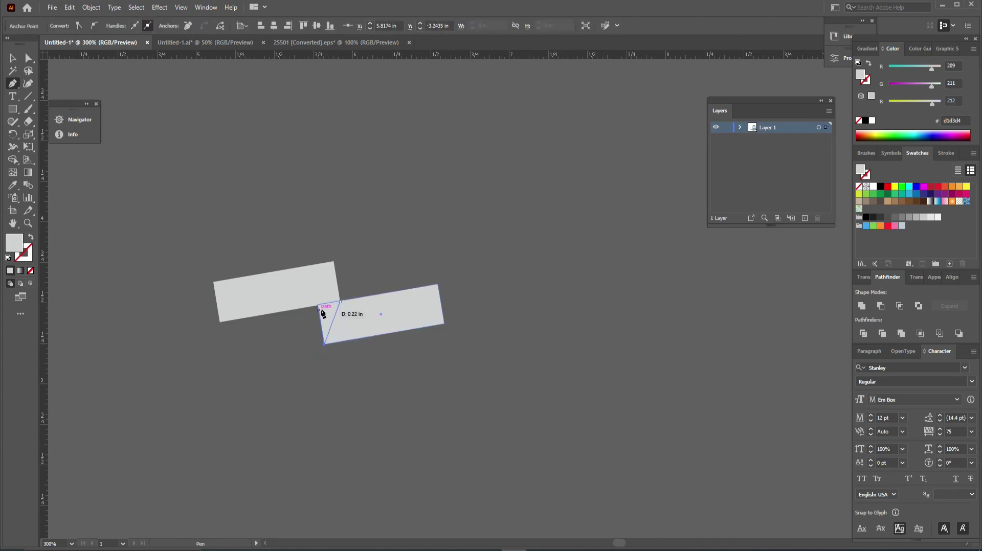
click(318, 306)
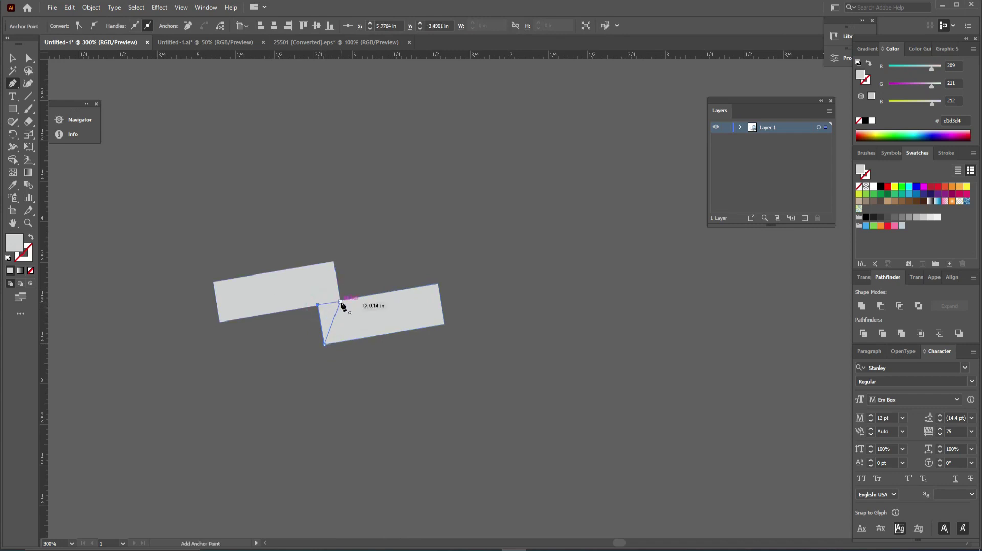
click(341, 302)
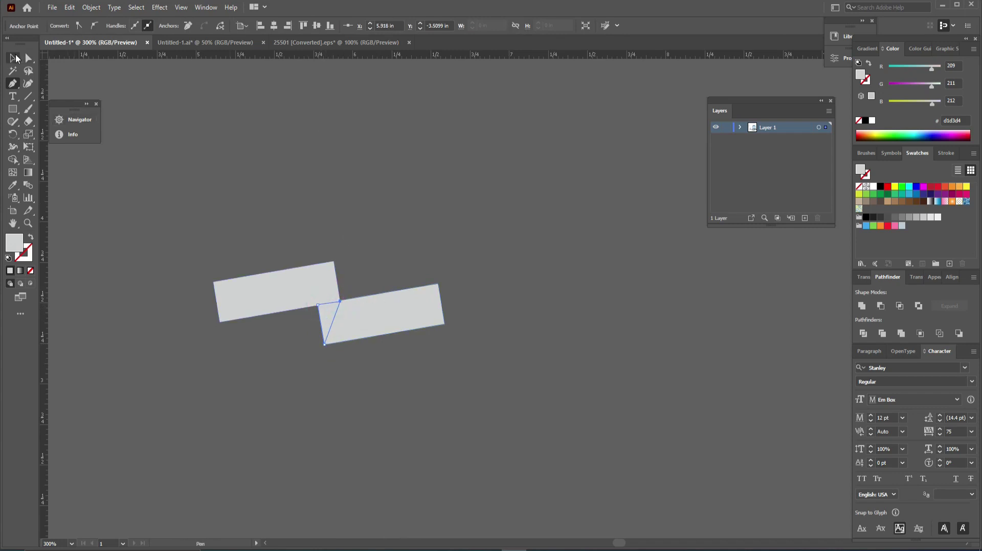
- Fill the fold triangle with white
click(13, 58)
double_click(14, 242)
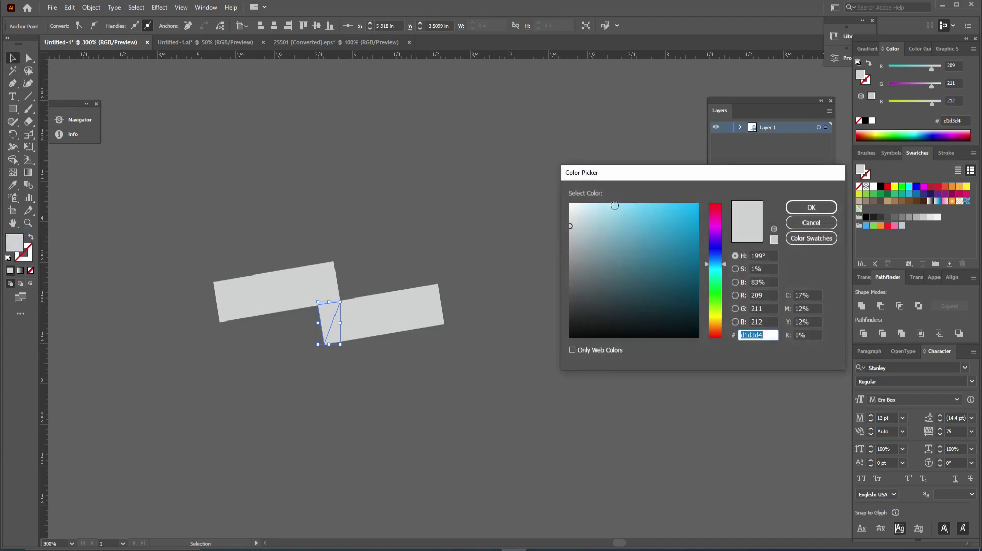
click(568, 204)
click(812, 207)
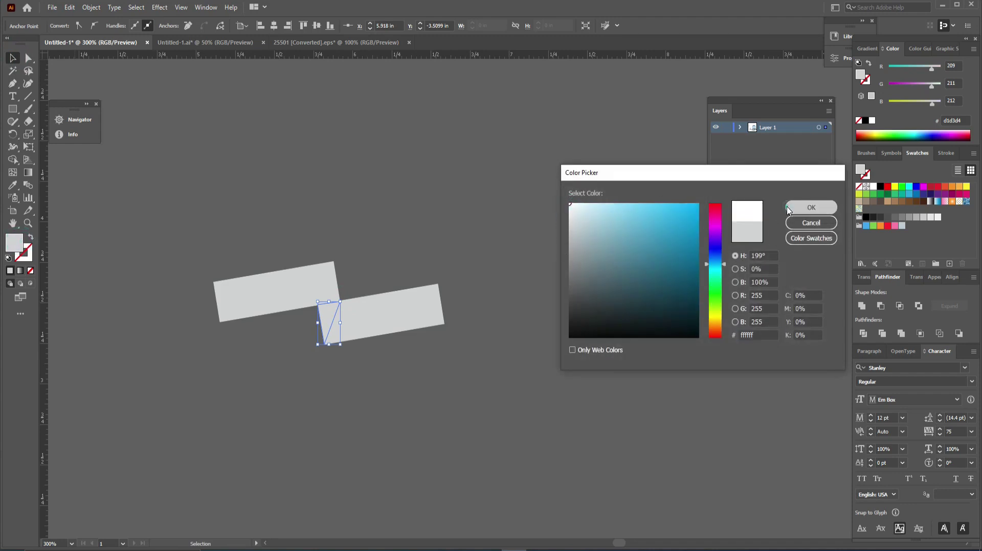
click(468, 242)
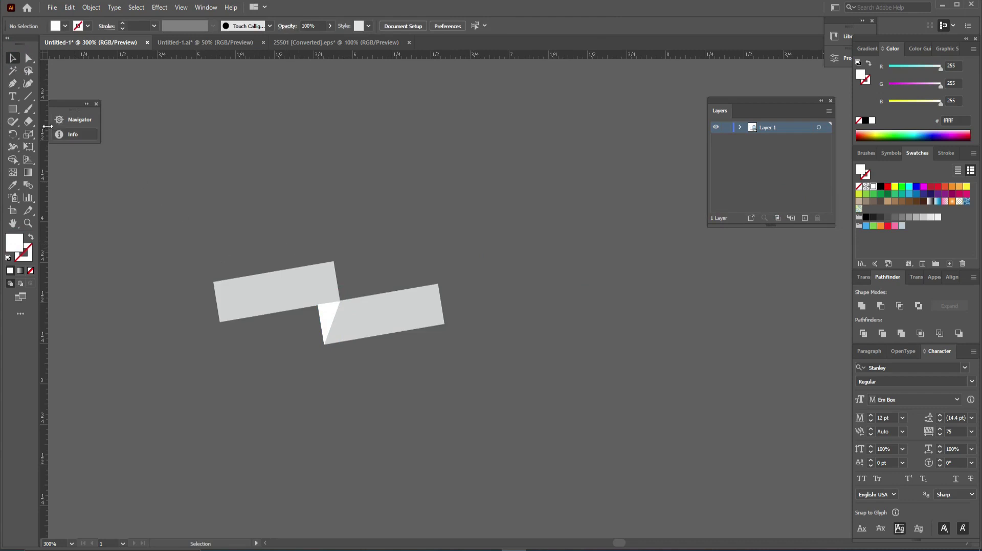
- Add a text line reading VINTAGE above the grey tag
click(13, 96)
click(430, 225)
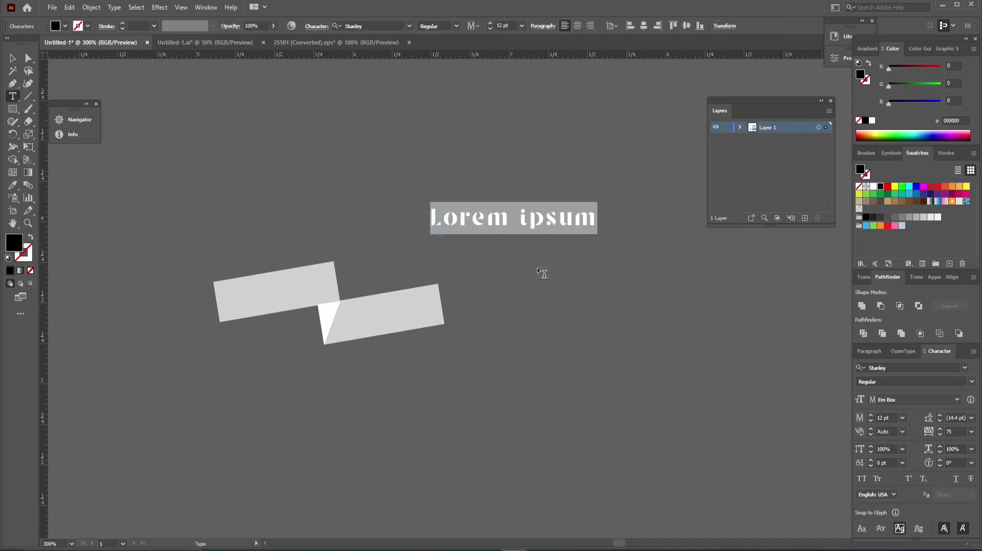
text(v)
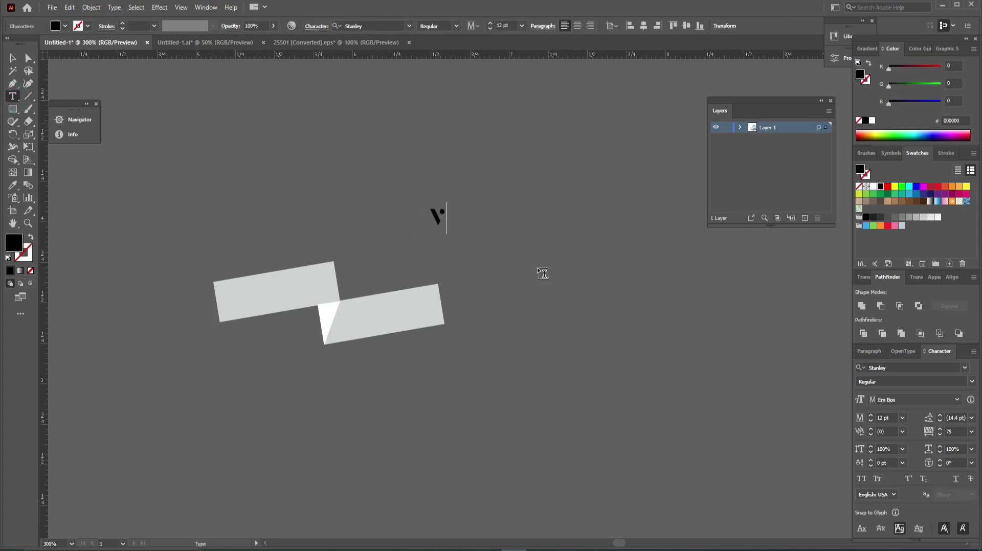
text(inta)
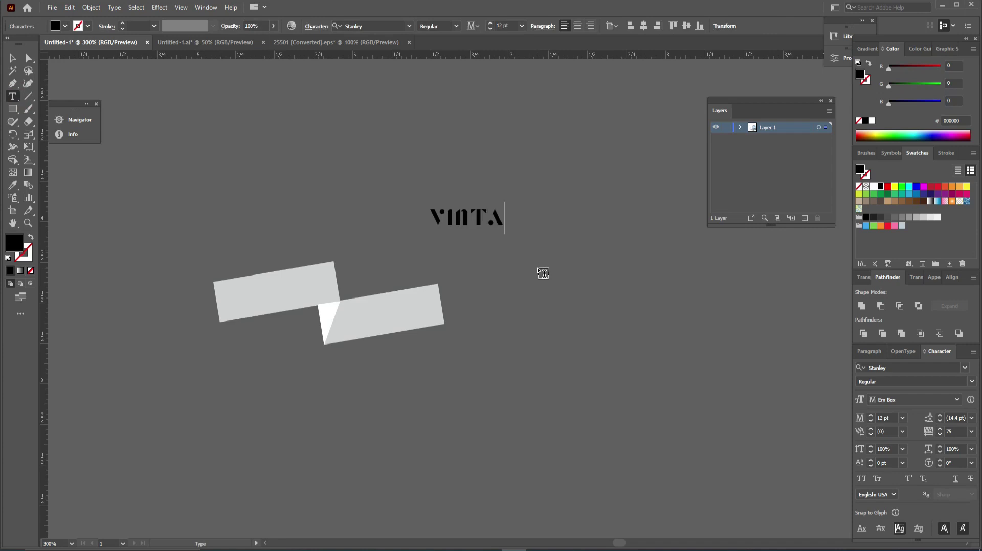
text(ge)
click(13, 57)
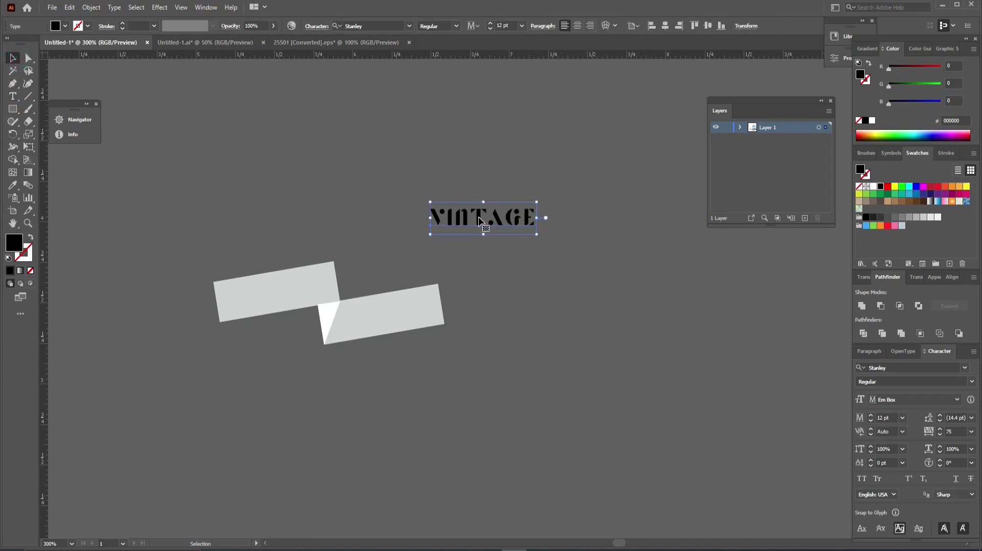
- Duplicate VINTAGE below itself, retype the copy as STYLE, and select both lines
alt+drag(479, 221, 482, 256)
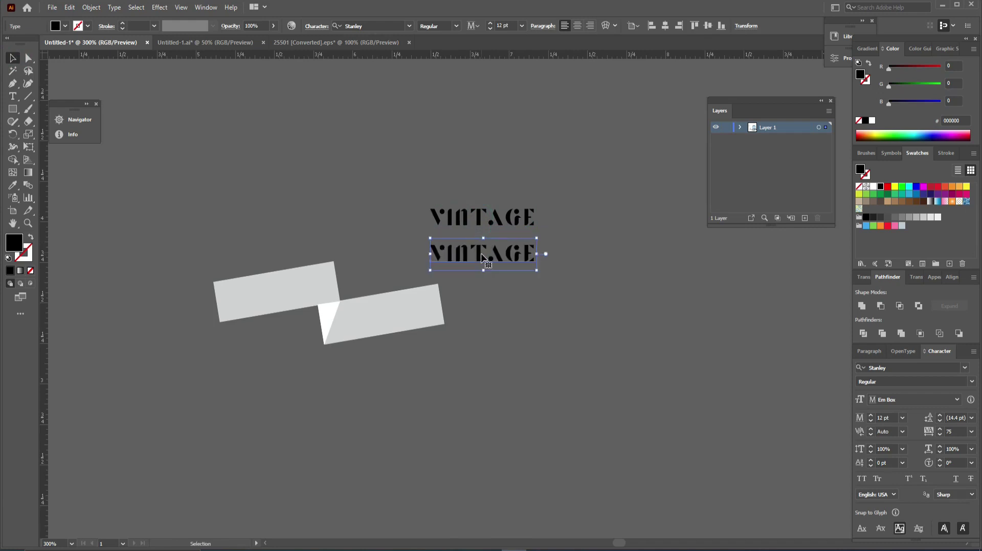
double_click(481, 255)
drag(435, 252, 556, 252)
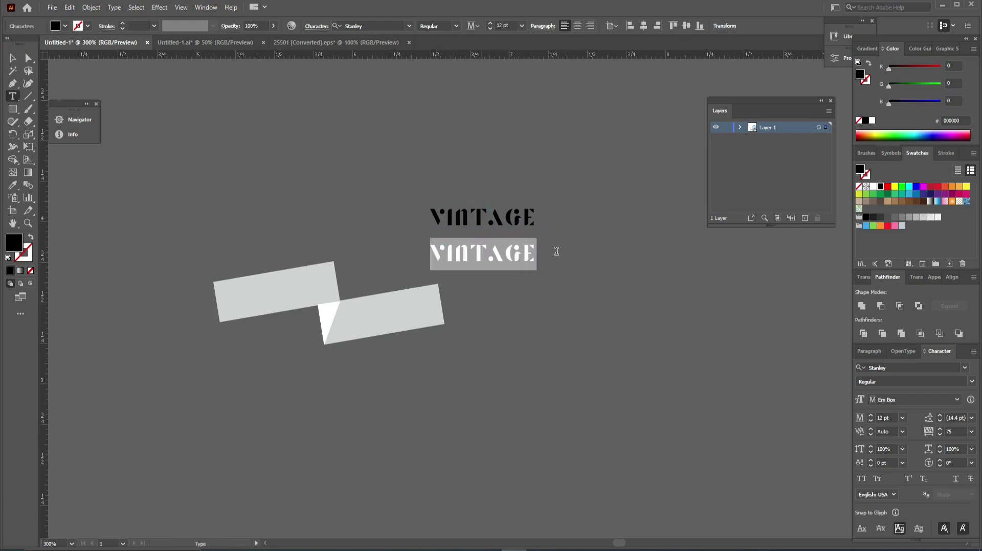
text(STY)
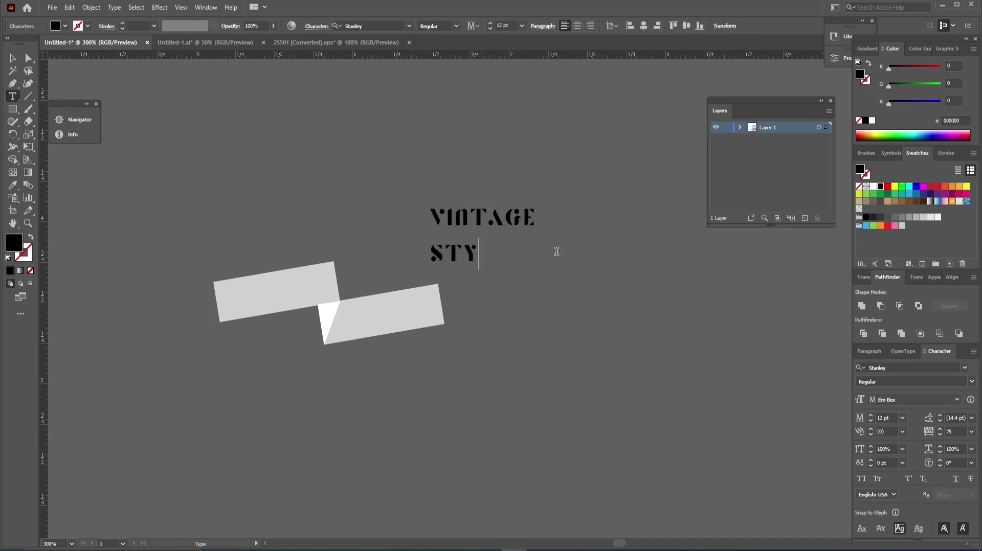
text(LE)
key(Escape)
click(600, 267)
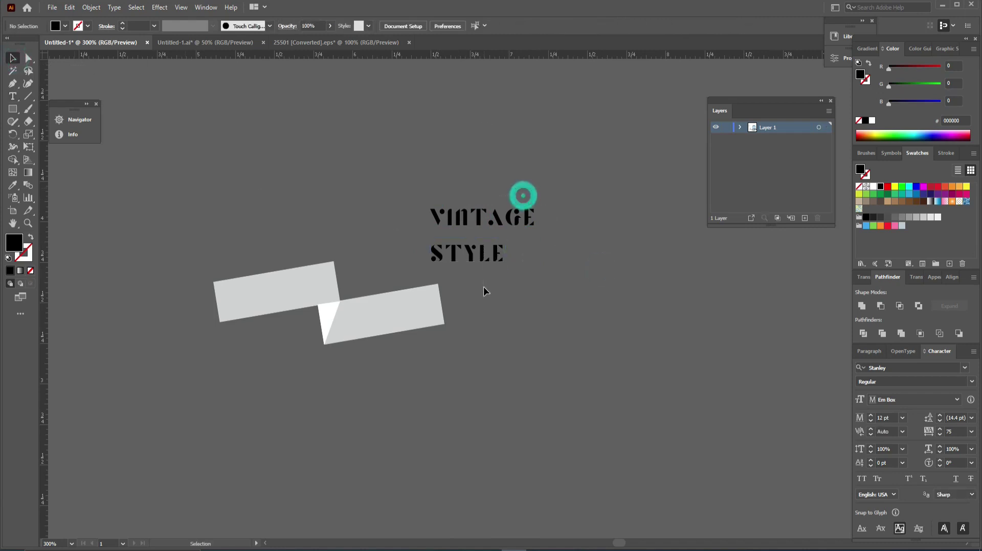
drag(522, 197, 483, 286)
- Search 'ROB' in the font list and apply Roboto Black to VINTAGE and STYLE
click(408, 27)
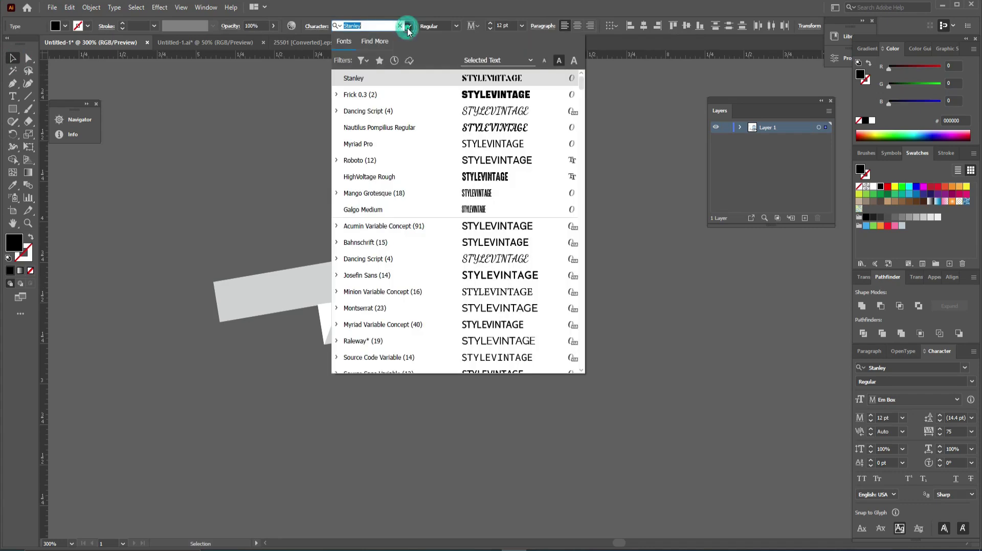
text(RO)
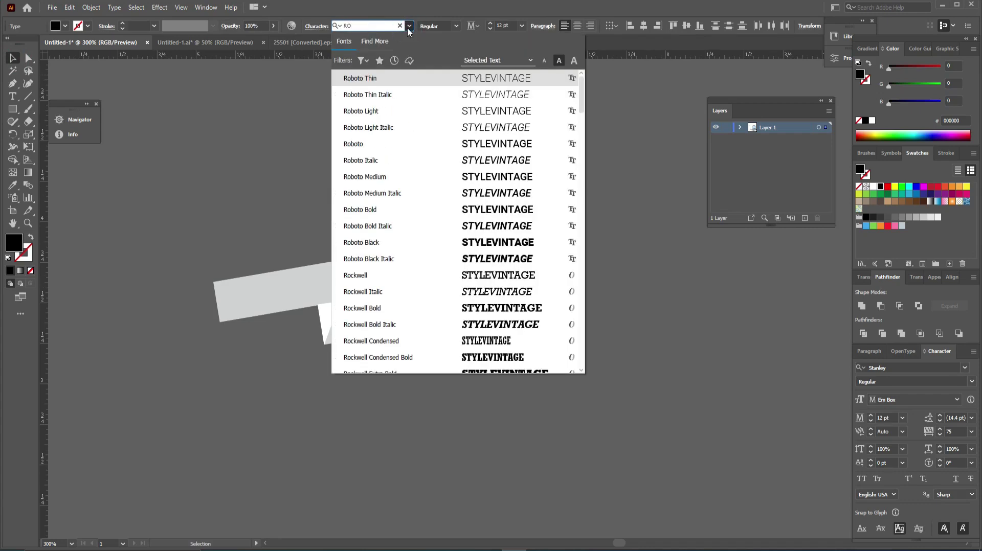
text(B)
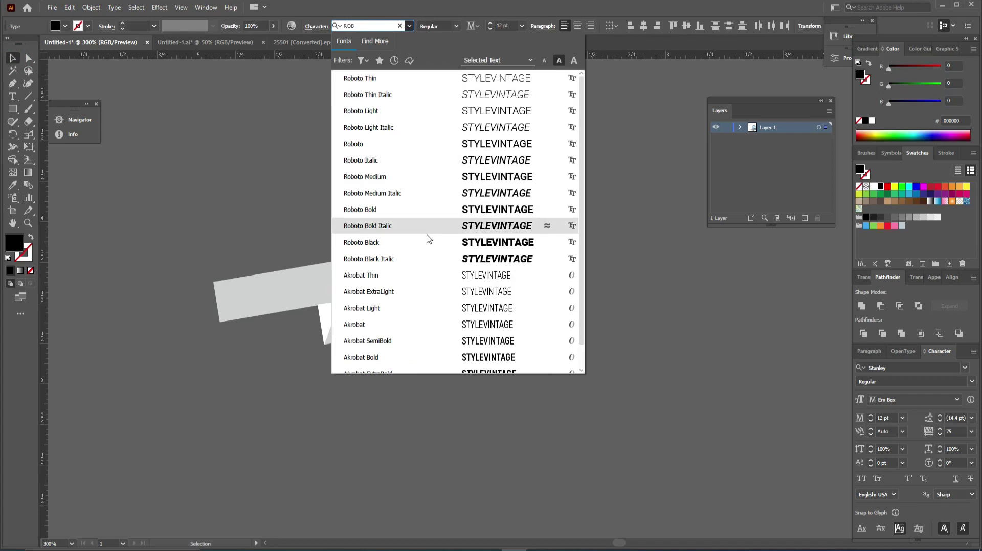
click(429, 242)
click(608, 293)
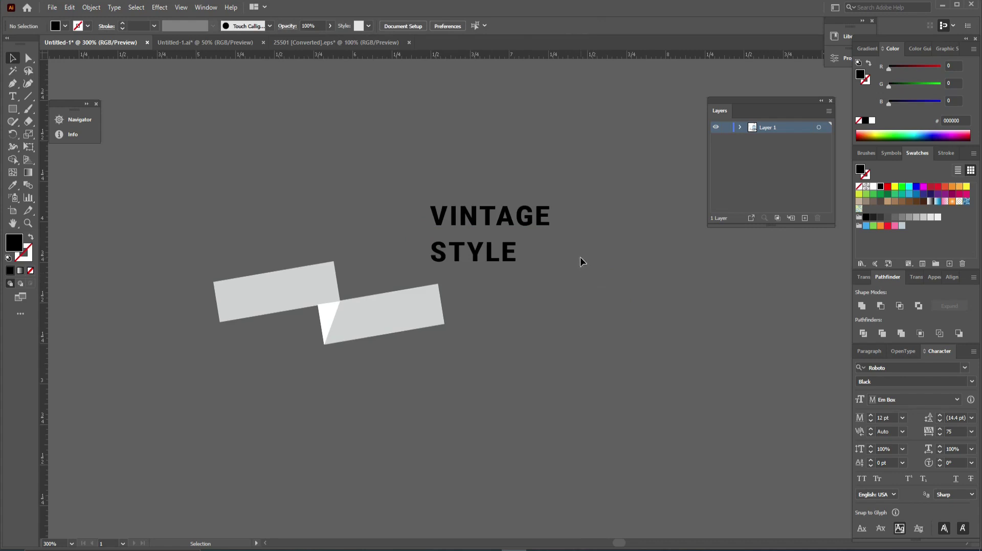
- Move VINTAGE onto the upper grey bar, tilt it, shrink it to 10 pt, and nudge it into place
drag(517, 223, 299, 300)
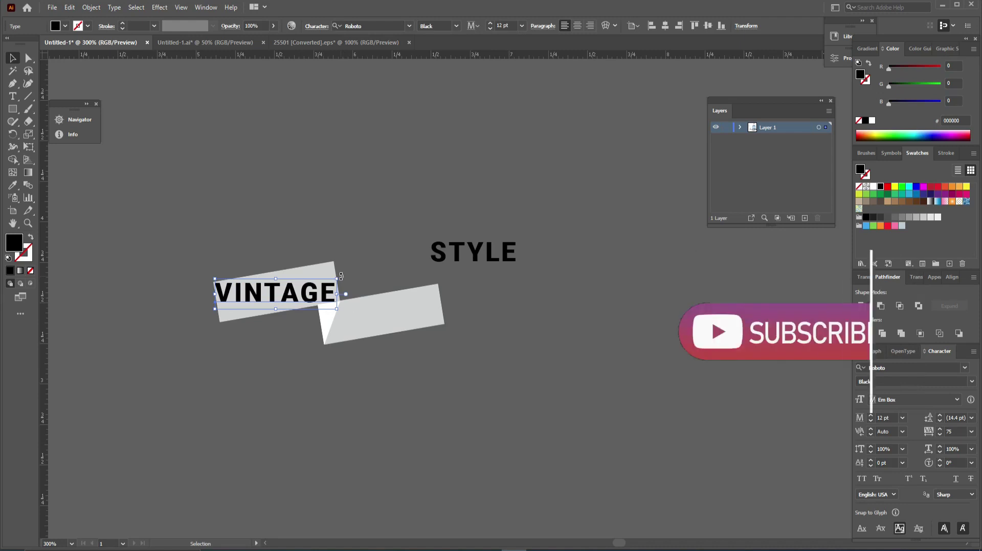
drag(341, 276, 335, 264)
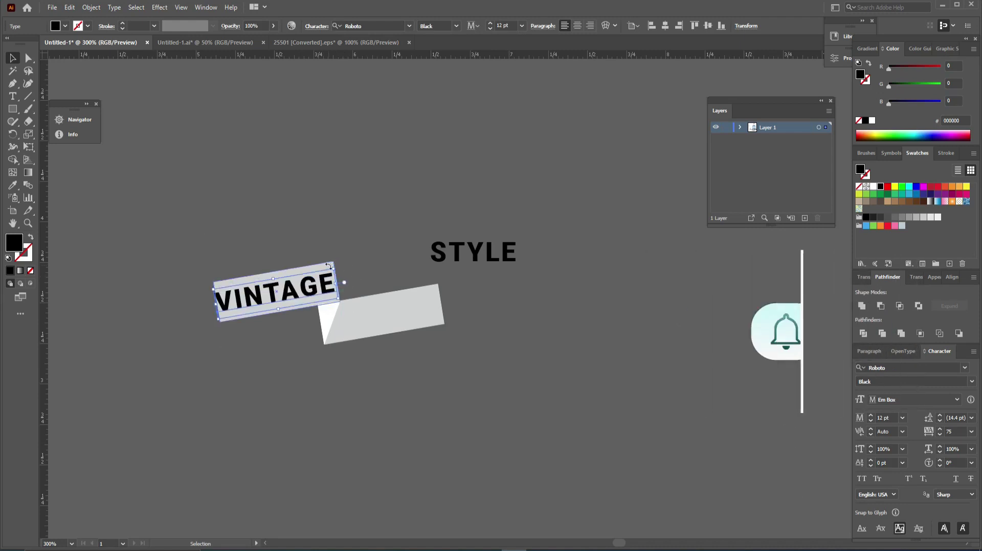
click(489, 28)
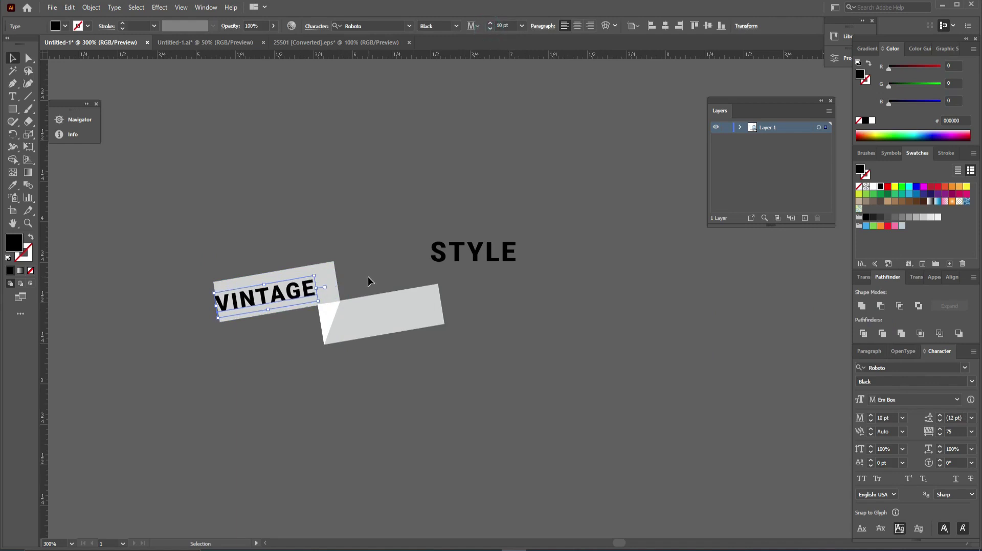
key(Up)
key(Right)
key(Up)
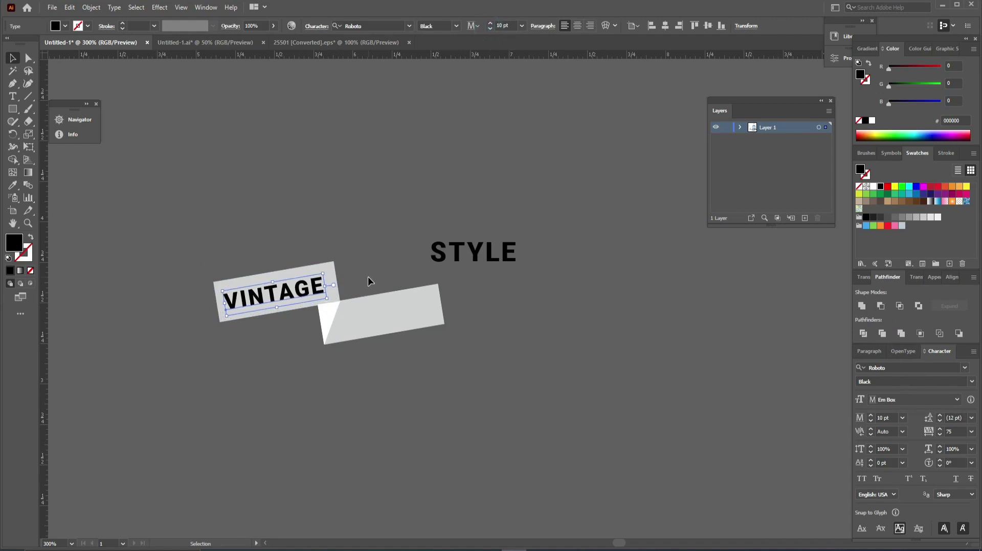
key(Right)
key(Right)
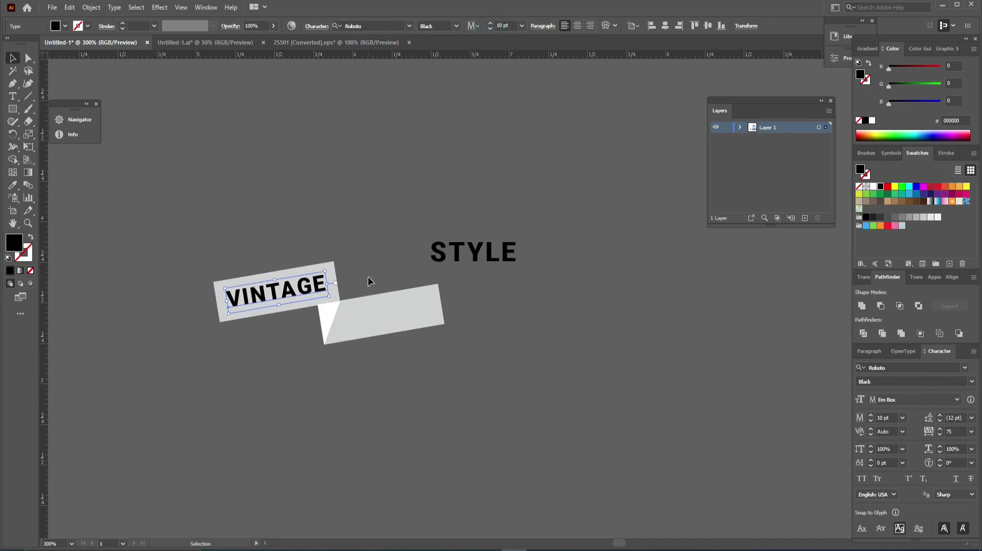
- Shrink STYLE to 10 pt and tilt it onto the lower grey bar
click(473, 257)
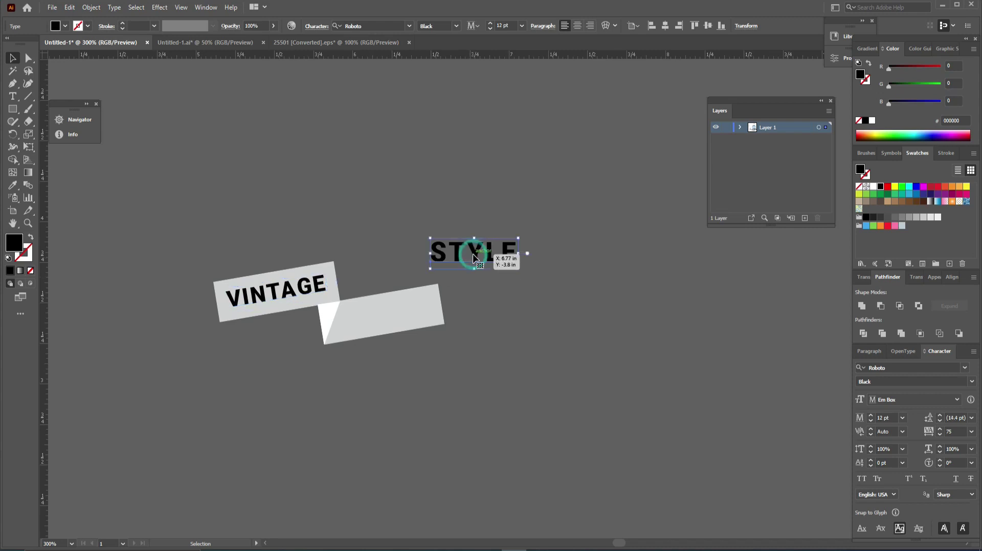
click(288, 289)
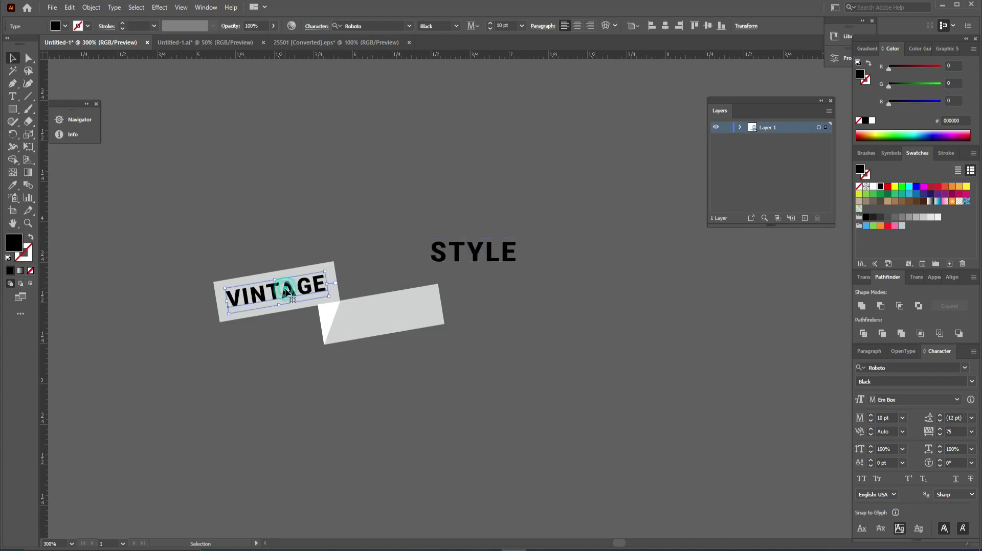
click(462, 252)
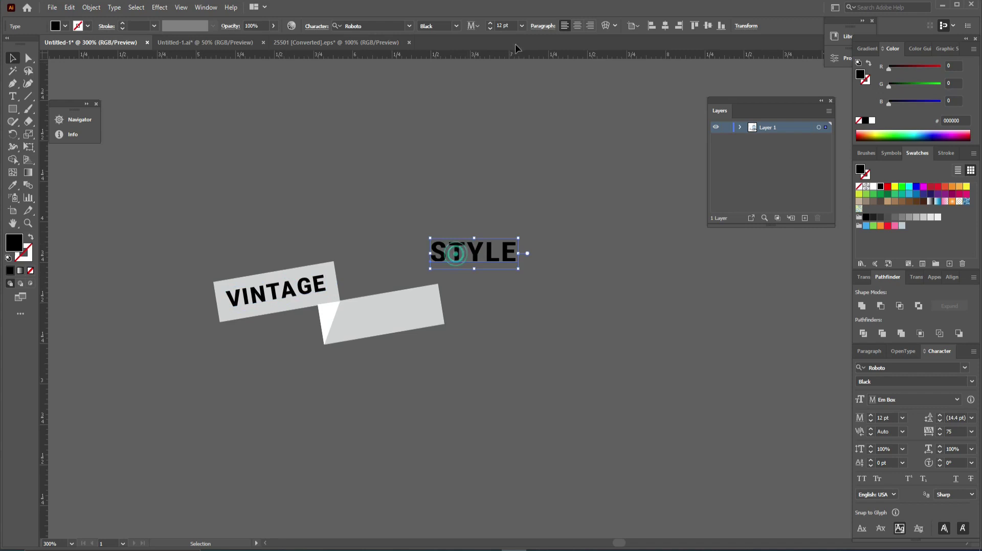
click(489, 29)
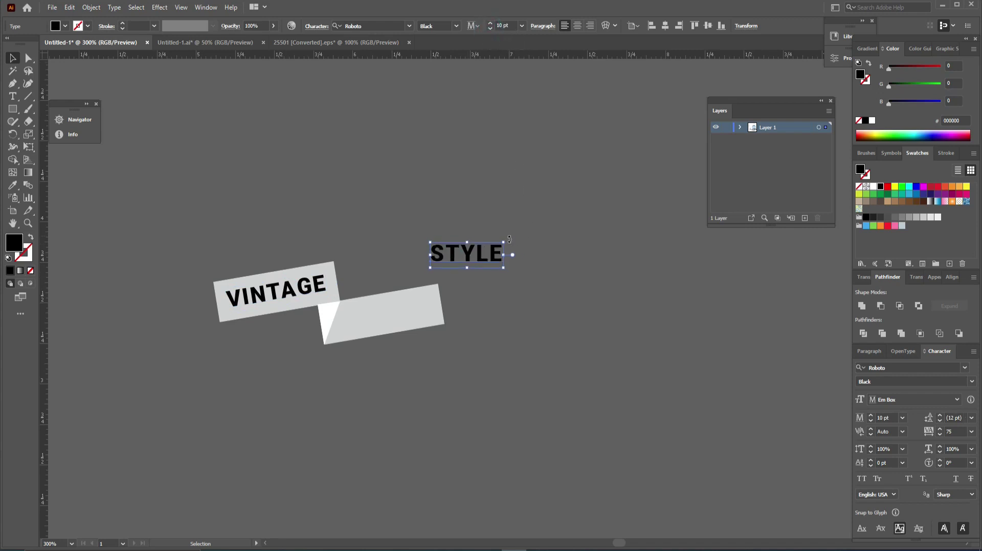
mouse_move(509, 238)
mouse_down()
mouse_move(508, 229)
mouse_move(410, 317)
mouse_up()
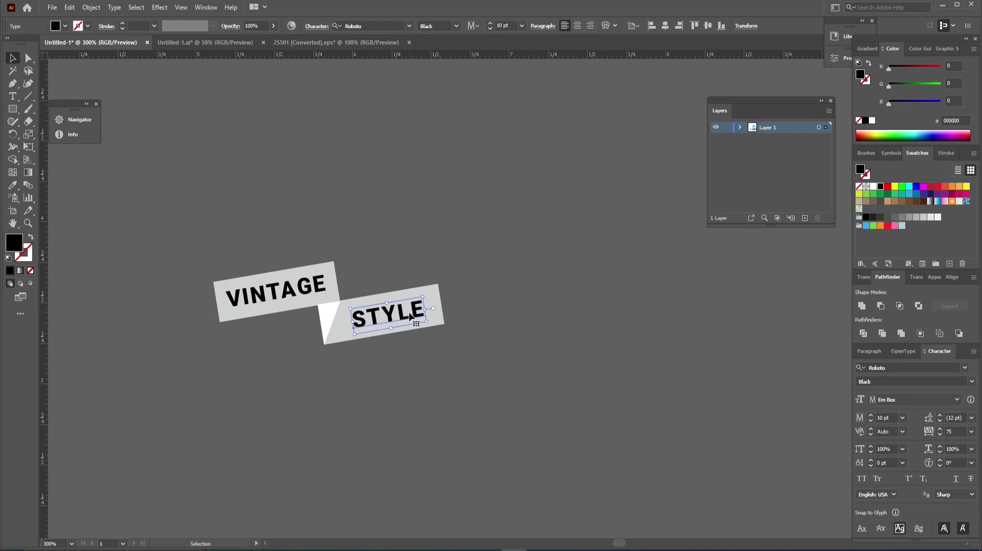
- Keep VINTAGE's tracking at 75 and widen STYLE's tracking to 100
click(306, 288)
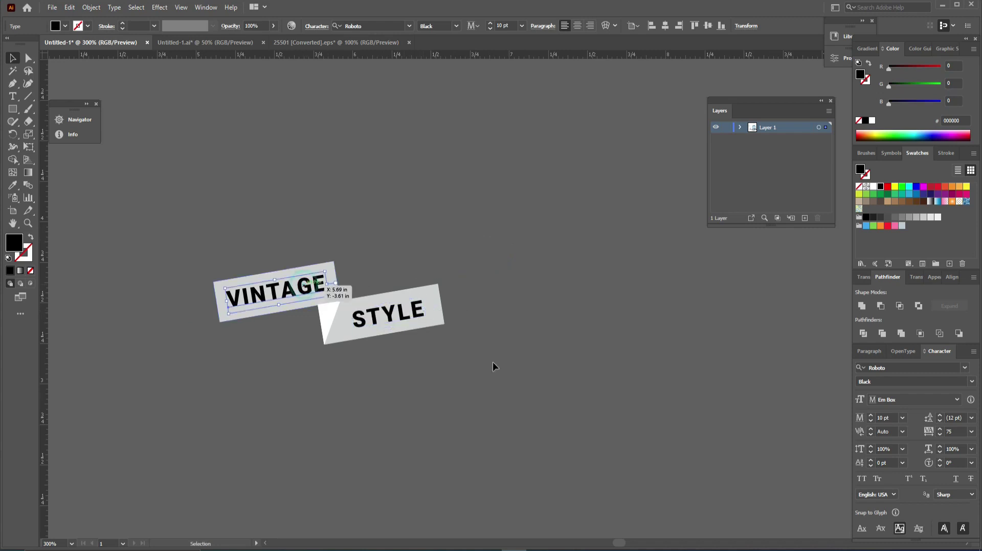
click(971, 432)
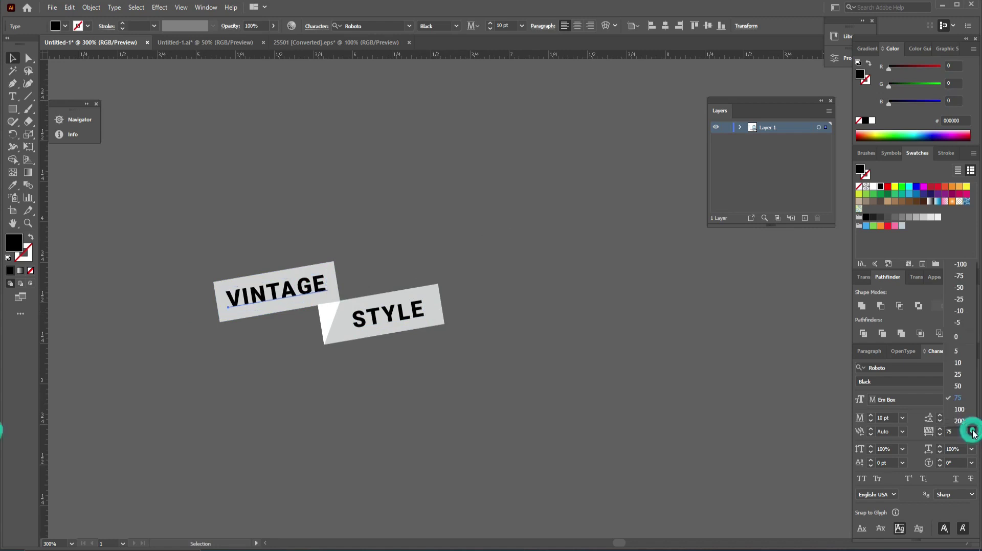
click(957, 402)
click(410, 314)
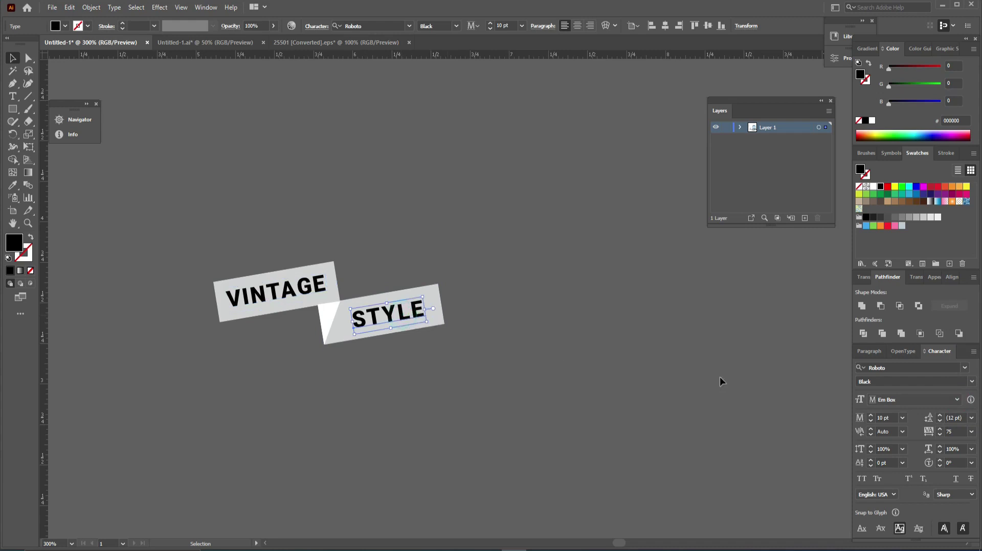
click(971, 432)
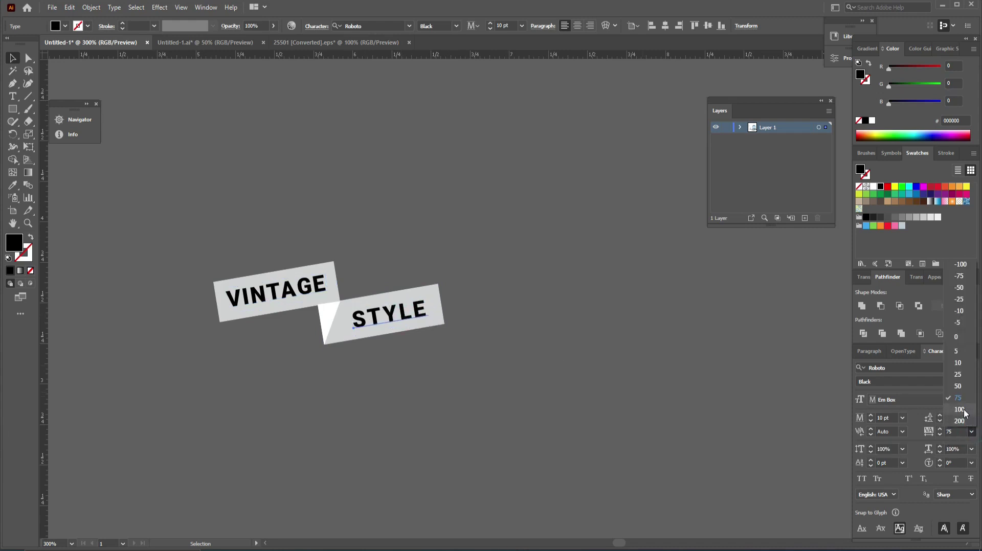
click(963, 411)
click(578, 386)
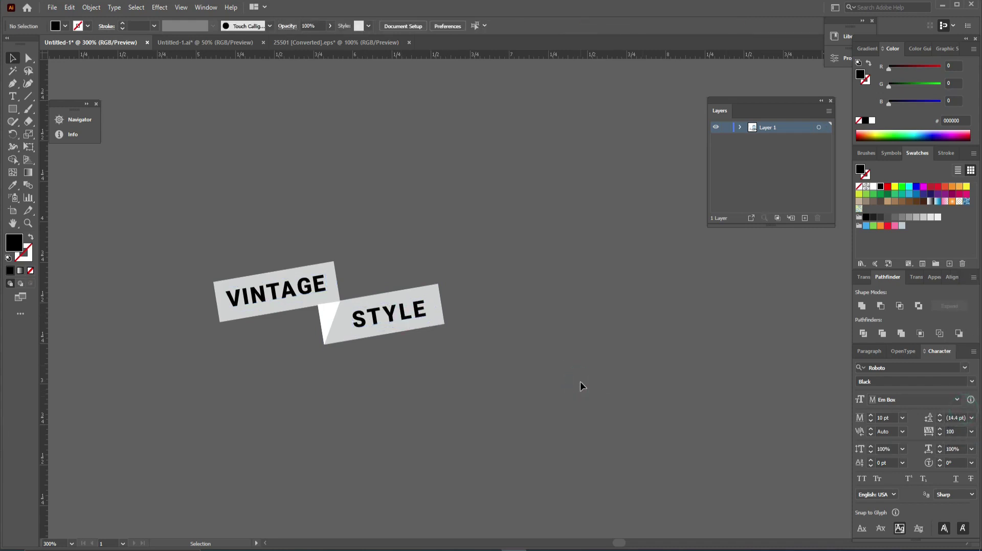
click(391, 315)
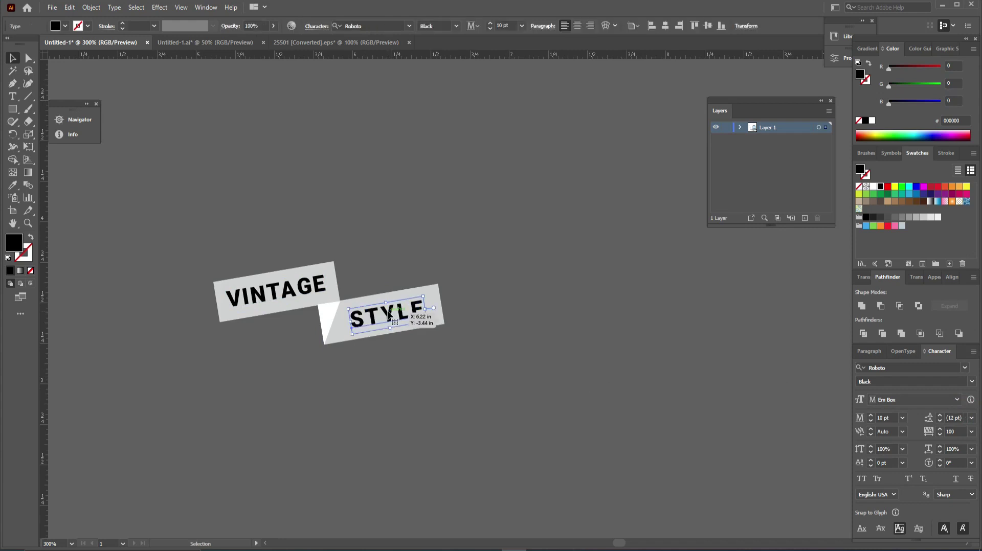
click(500, 328)
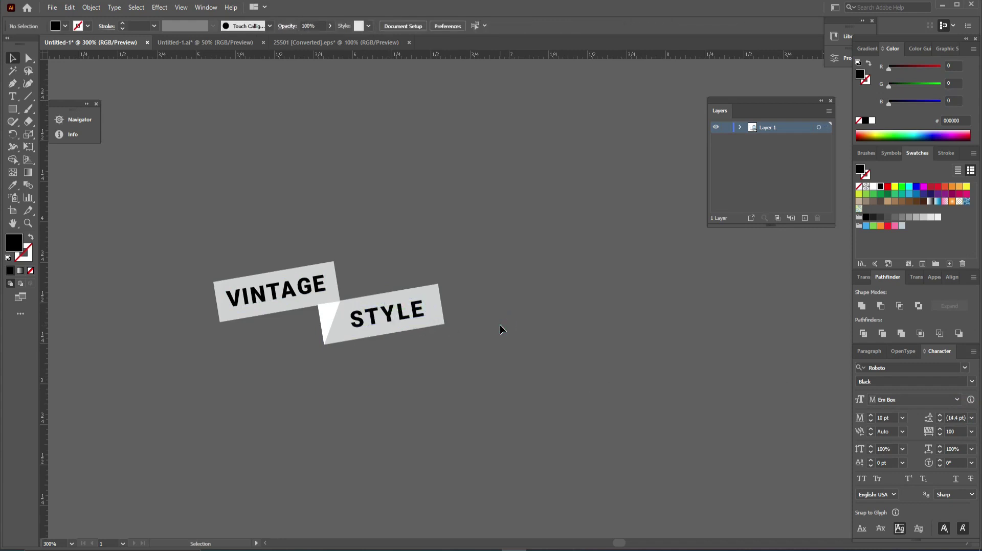
drag(489, 381, 528, 231)
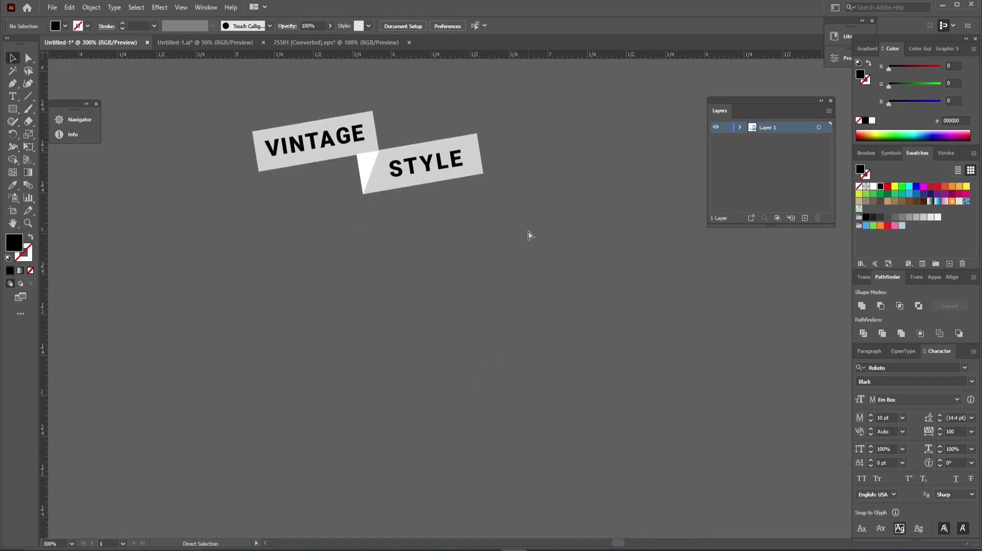
- Sample the ribbon's light blue onto the VINTAGE bar and swap it into the outline
key(ctrl+minus)
key(ctrl+minus)
key(ctrl+minus)
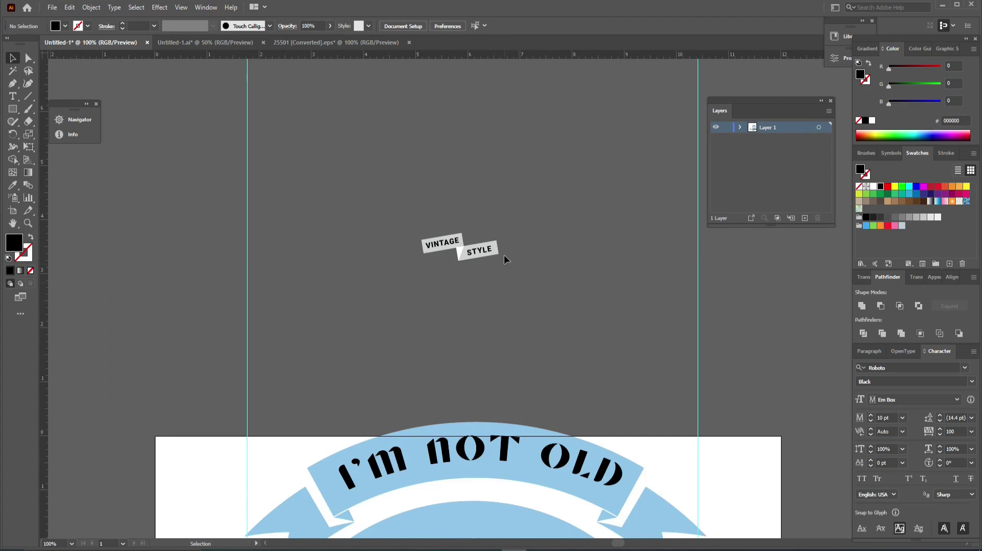
click(422, 248)
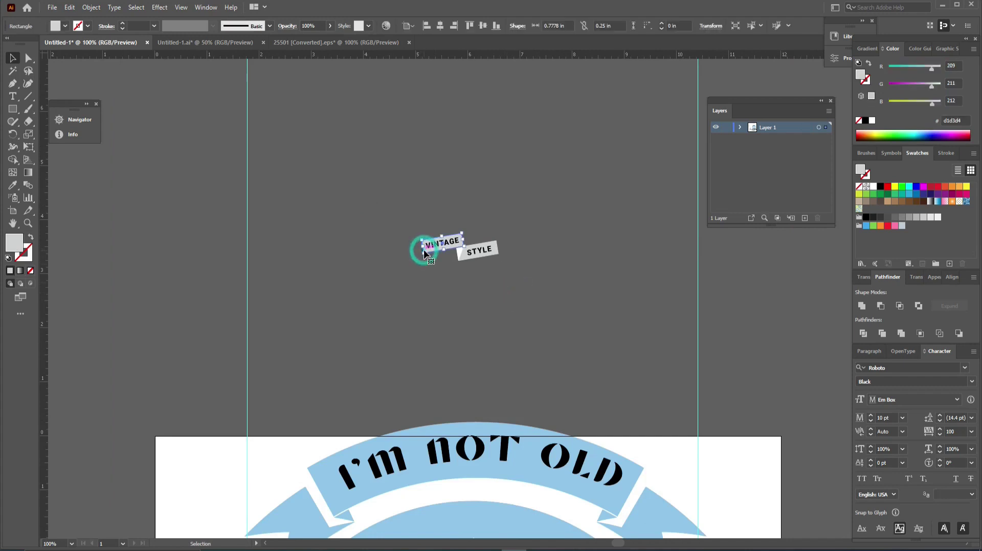
click(25, 253)
drag(137, 332, 350, 225)
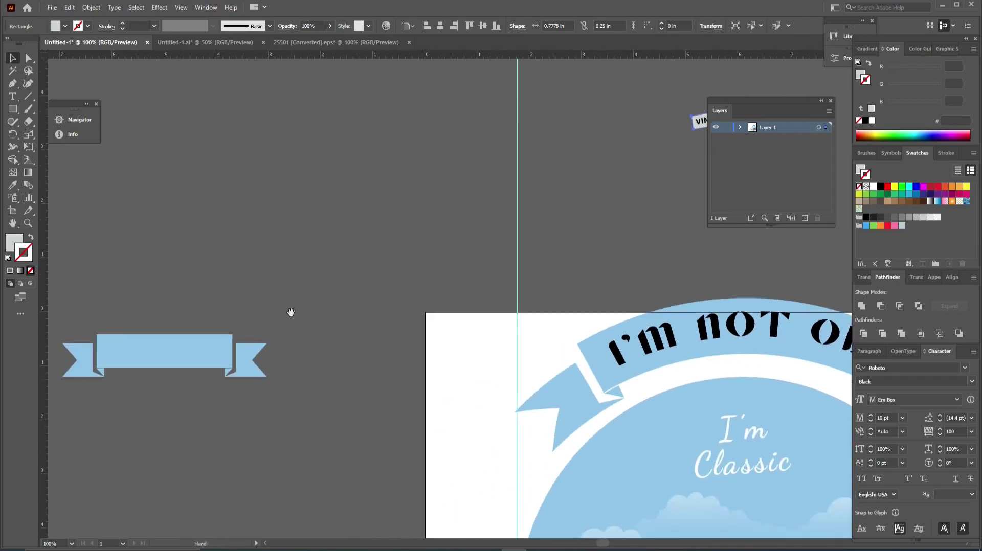
drag(289, 313, 317, 316)
click(12, 185)
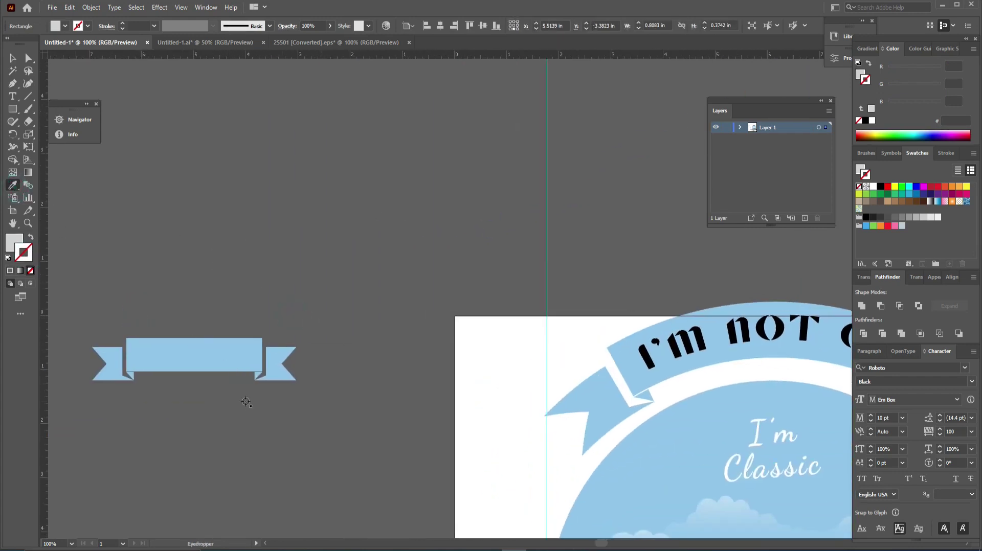
click(246, 368)
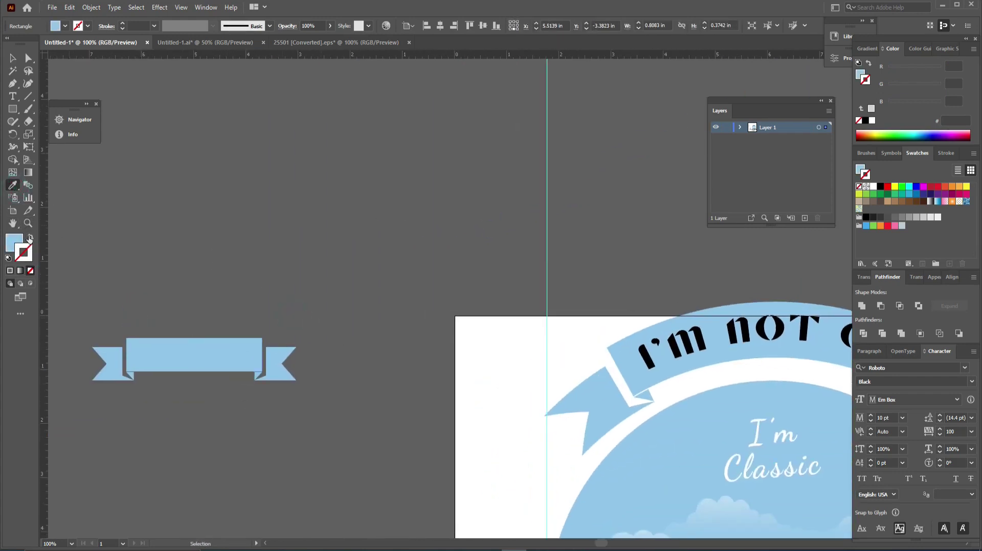
click(31, 238)
- Set the VINTAGE bar's fill to white #ffffff and thicken its outline to 2 pt
double_click(14, 243)
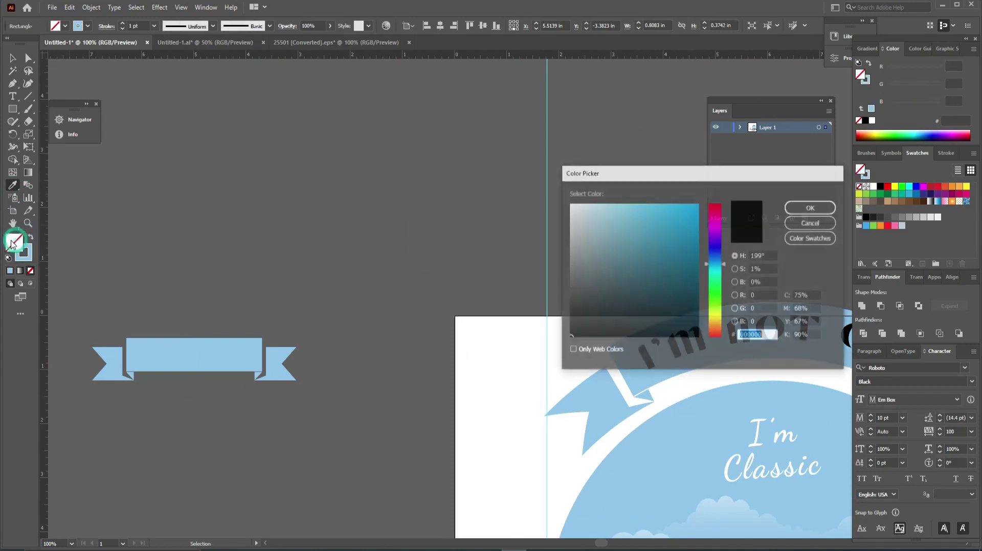
click(571, 207)
drag(571, 206, 569, 204)
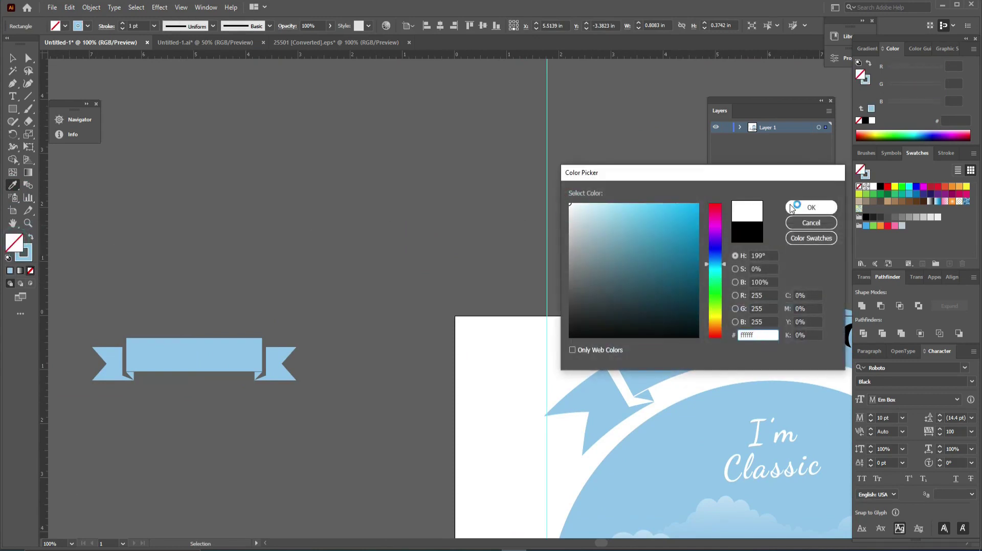
click(811, 207)
click(12, 57)
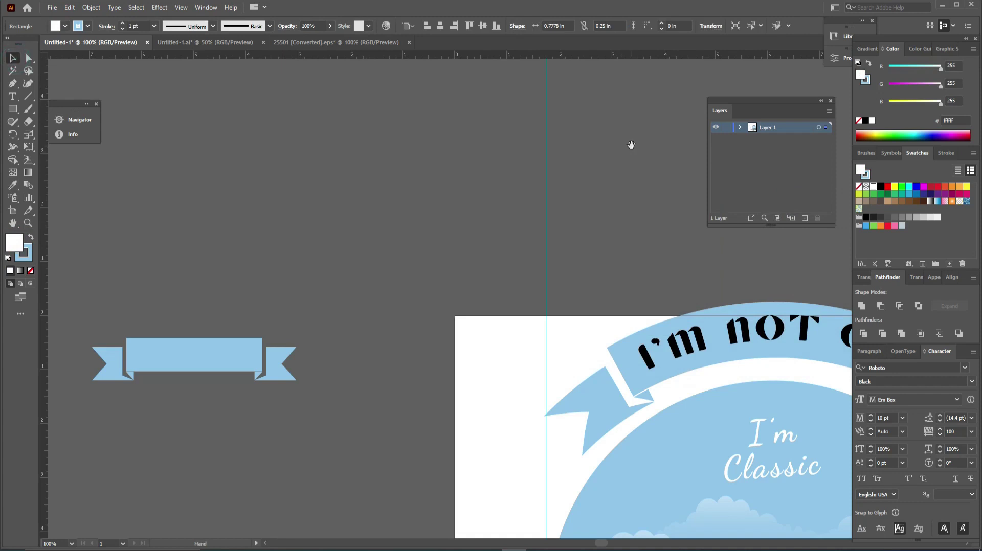
drag(629, 147, 297, 338)
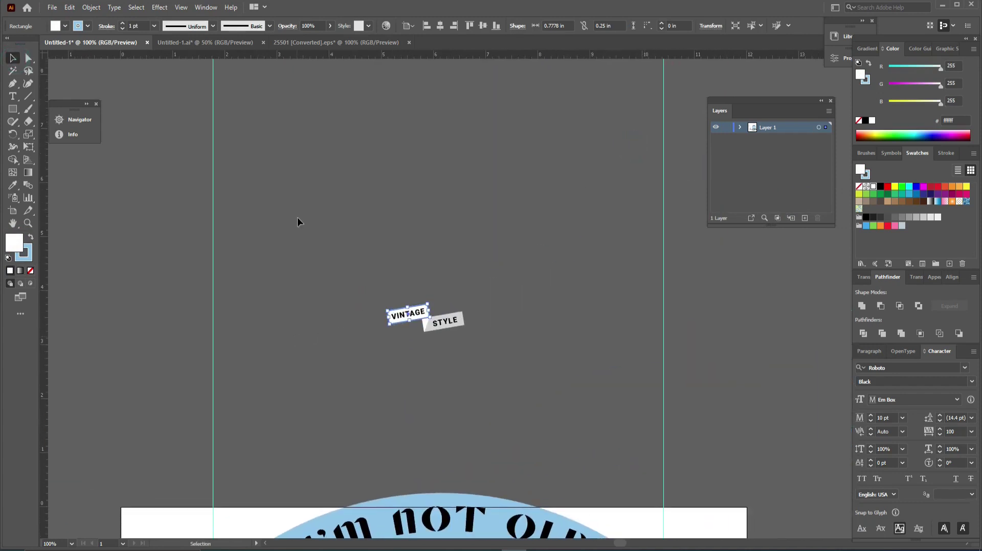
click(122, 23)
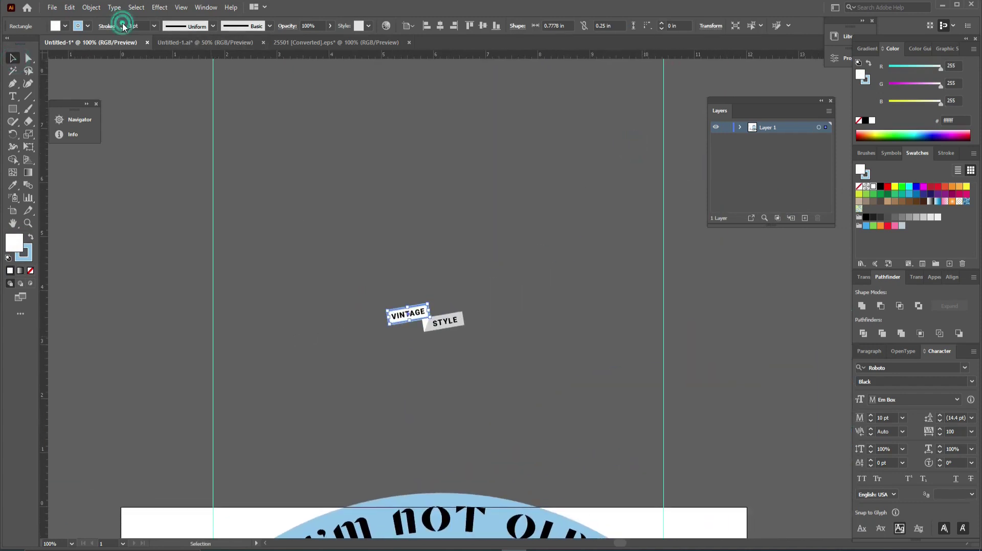
click(122, 23)
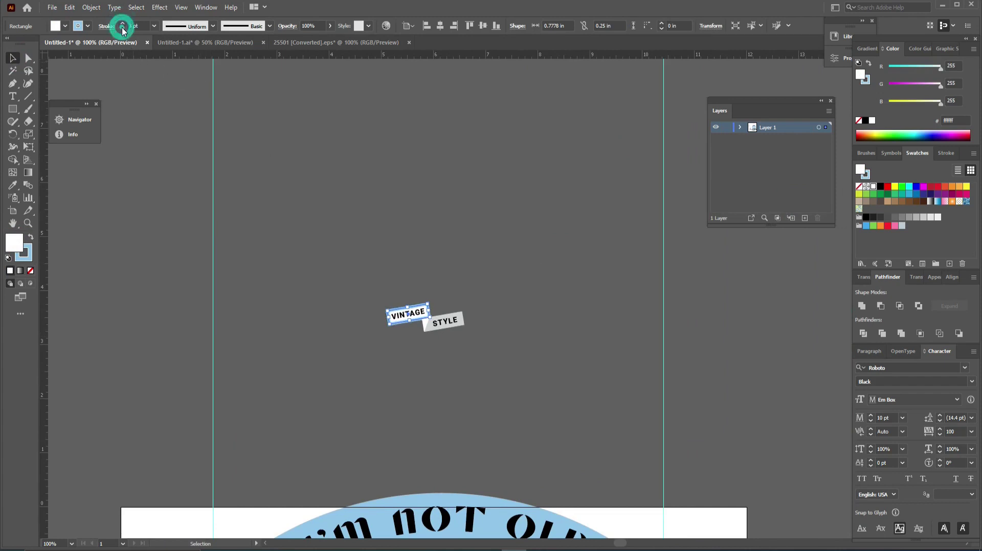
click(270, 140)
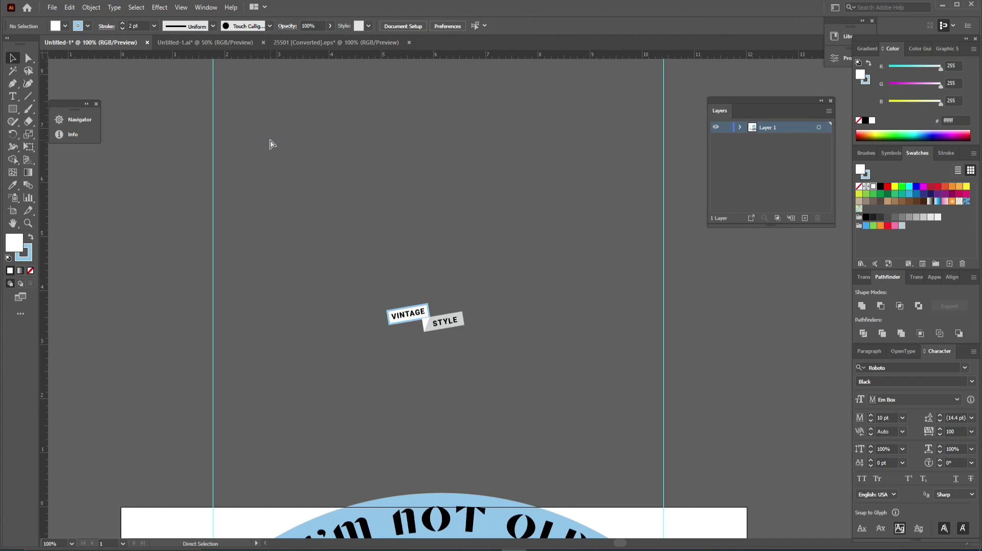
- Copy the VINTAGE bar's light-blue outline onto the small fold triangle
key(ctrl+equal)
key(ctrl+equal)
key(ctrl+equal)
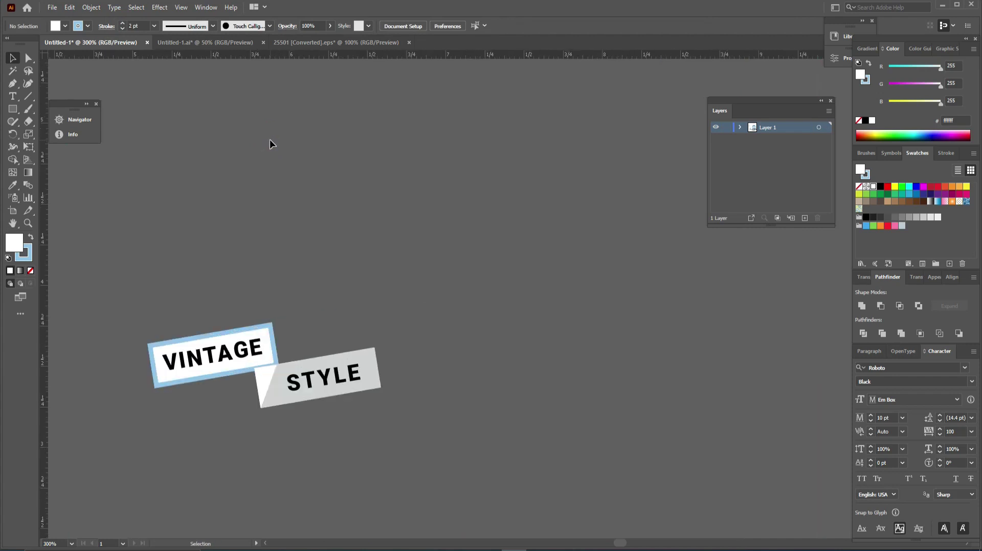
click(263, 381)
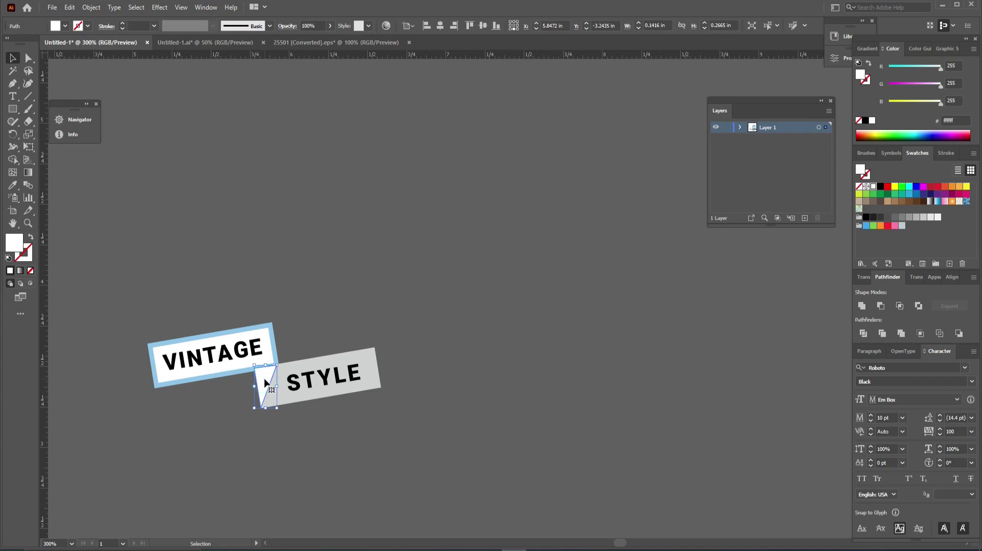
key(i)
click(272, 341)
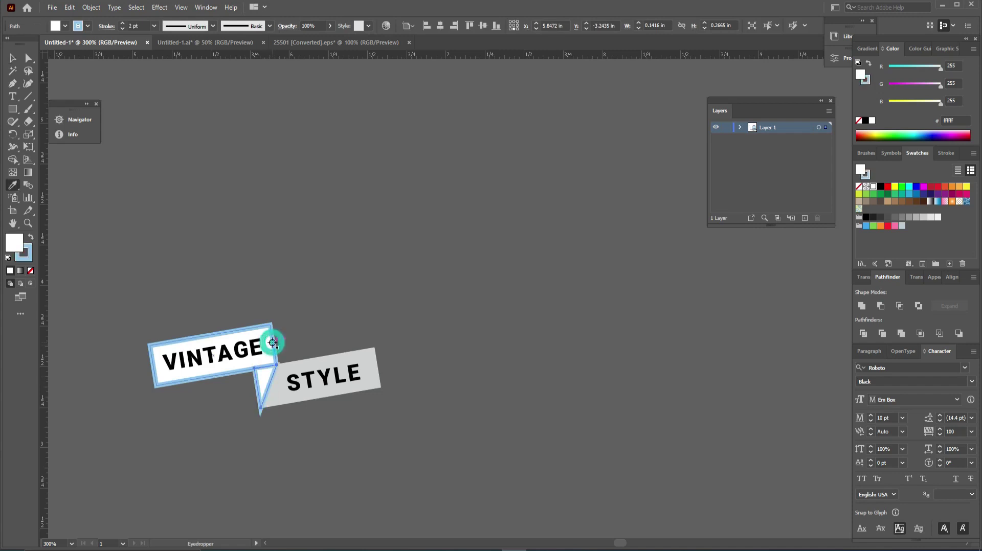
key(ctrl+h)
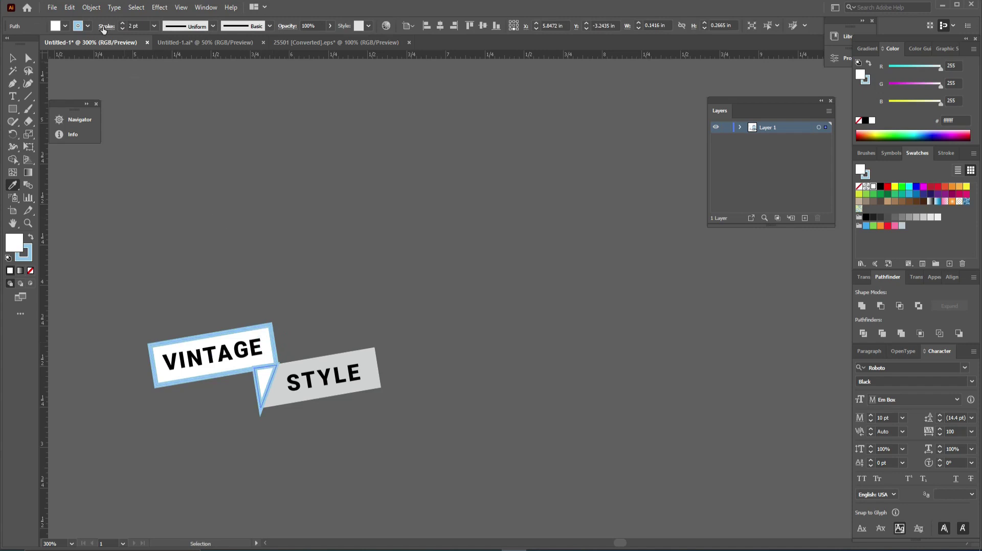
- Give the fold triangle a Round Join outline and sample the STYLE box's grey fill onto it
click(102, 28)
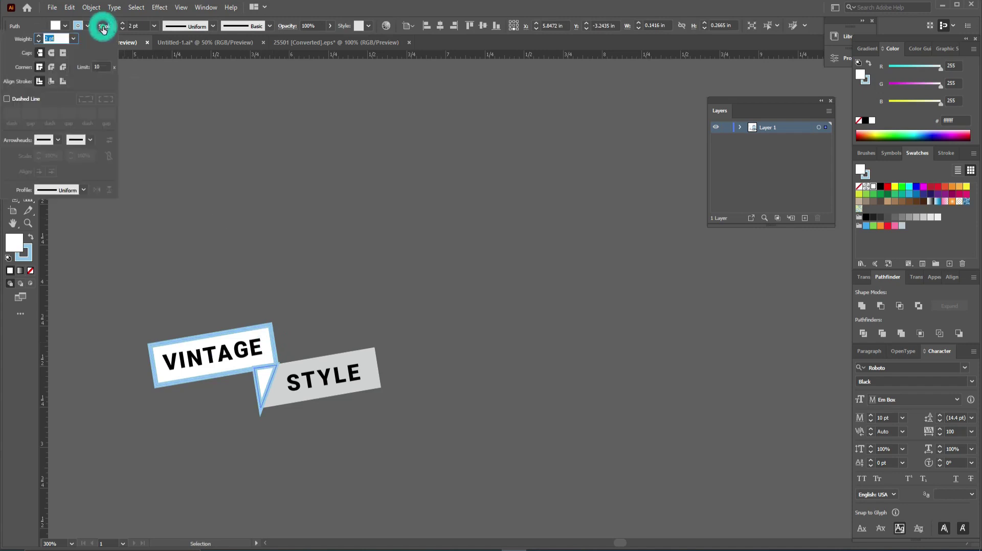
click(51, 67)
click(309, 218)
key(i)
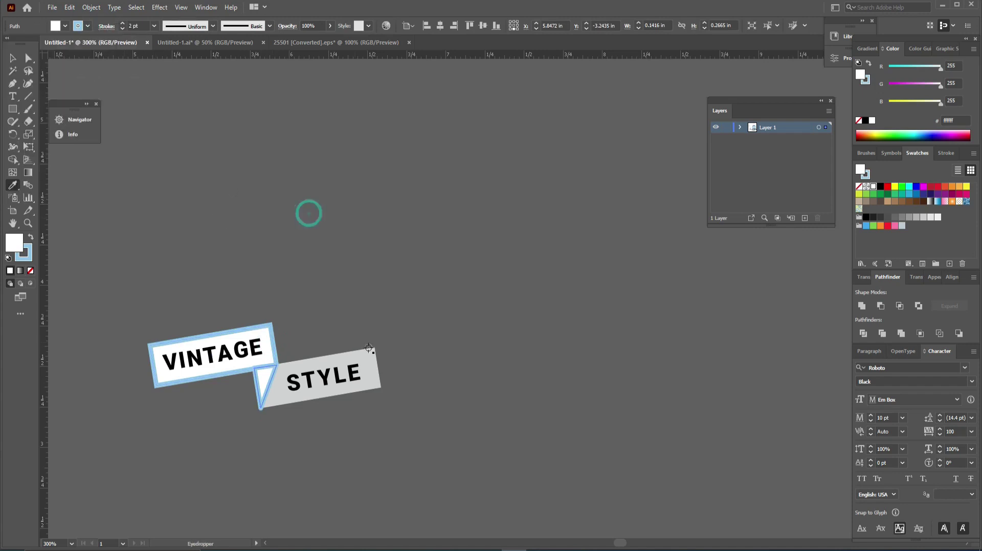
click(372, 375)
key(ctrl+shift+a)
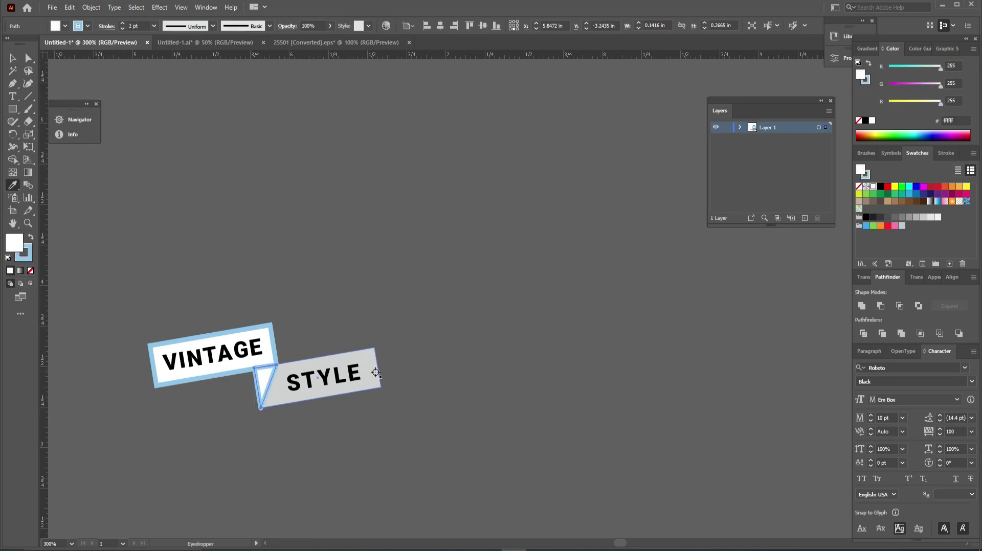
key(v)
- Eyedrop VINTAGE's white fill and light-blue outline onto the STYLE bar
click(376, 372)
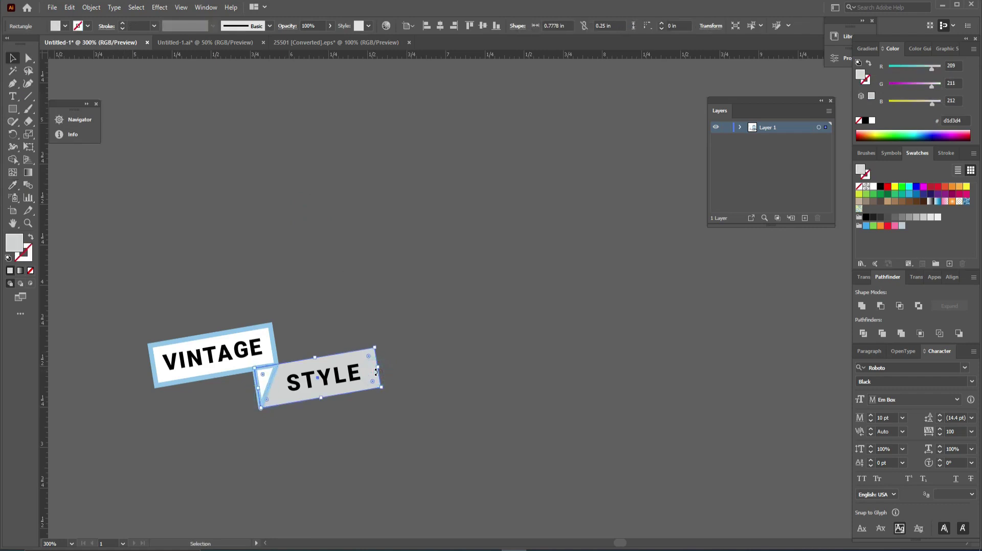
key(i)
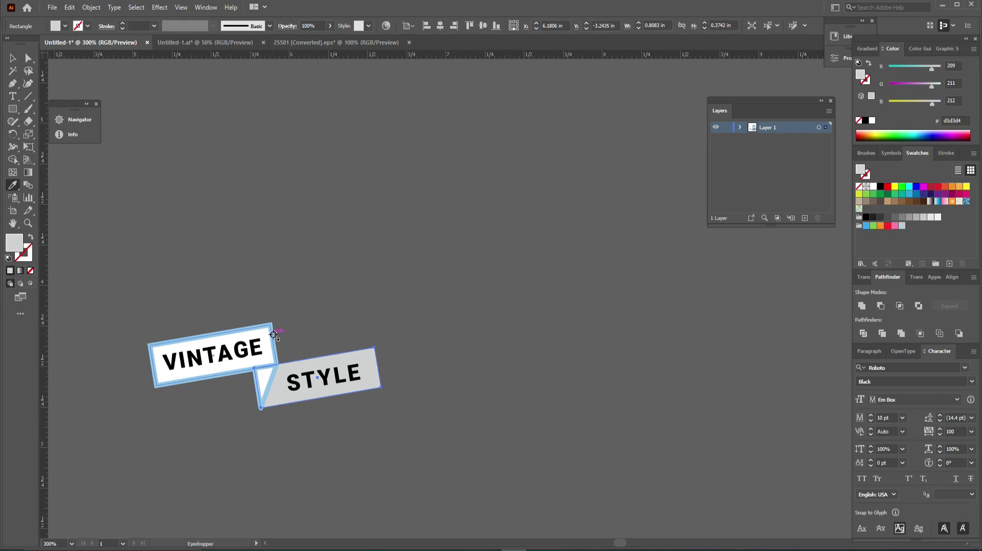
click(277, 334)
key(v)
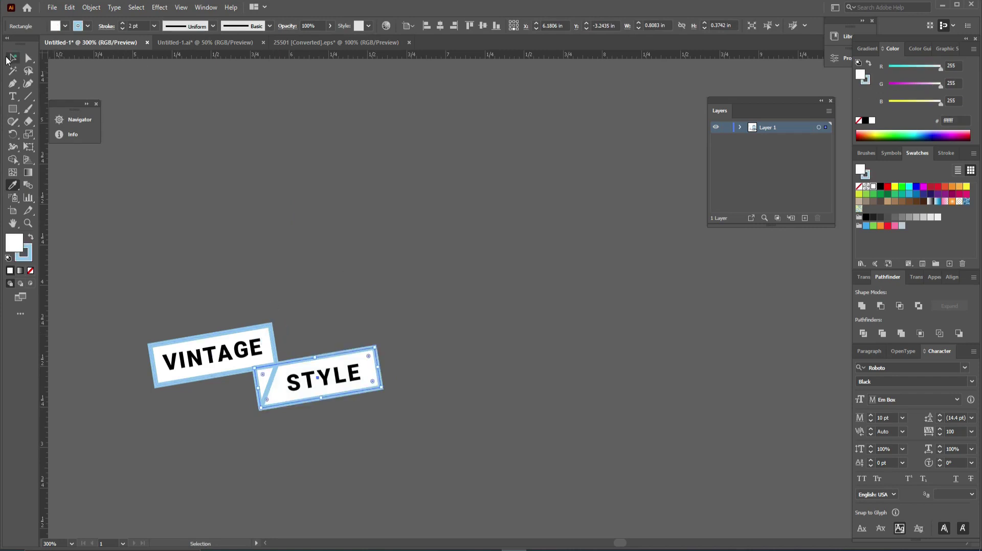
click(318, 187)
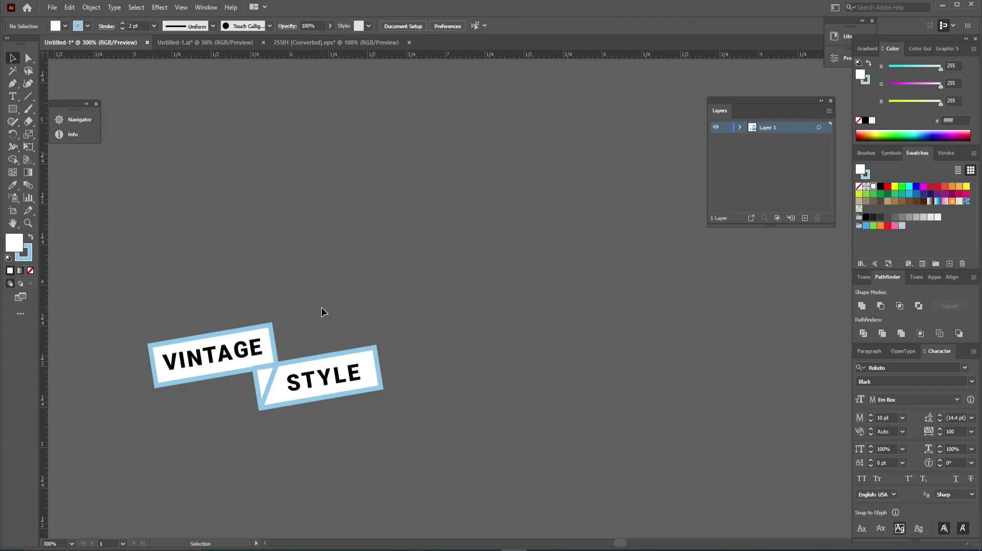
key(ctrl+minus)
key(ctrl+minus)
key(ctrl+minus)
key(ctrl+minus)
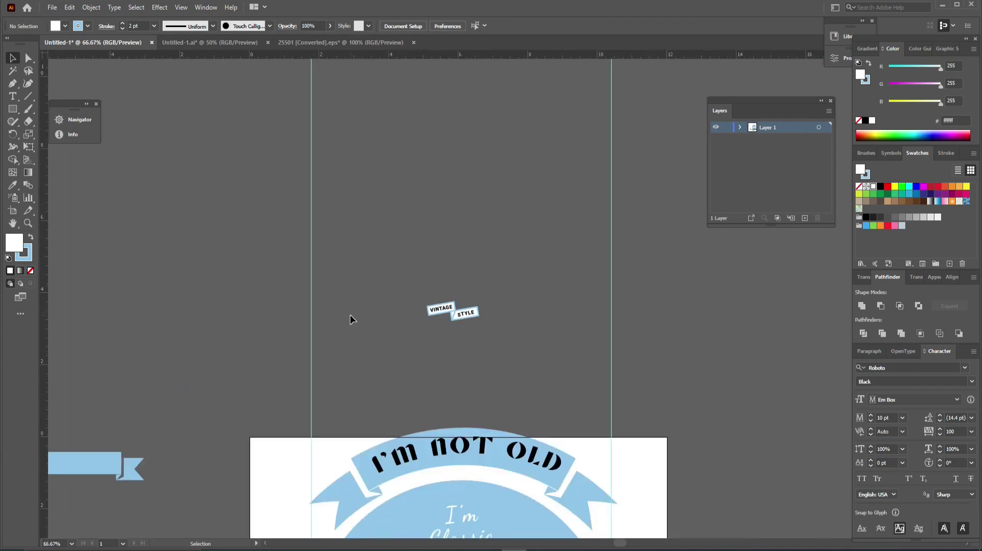
- Select the VINTAGE text and undo an accidental grey recolour on it
key(ctrl+plus)
key(ctrl+plus)
key(ctrl+plus)
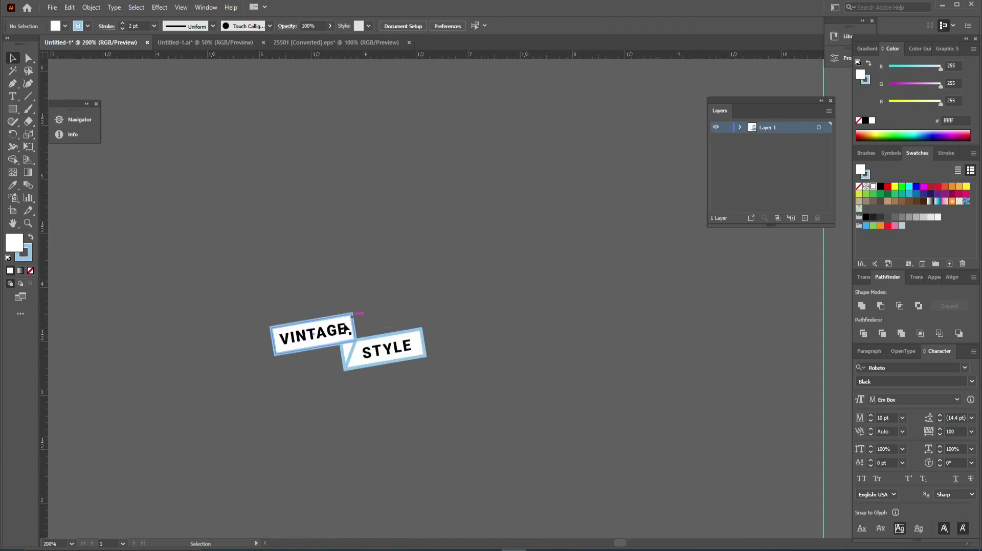
click(342, 333)
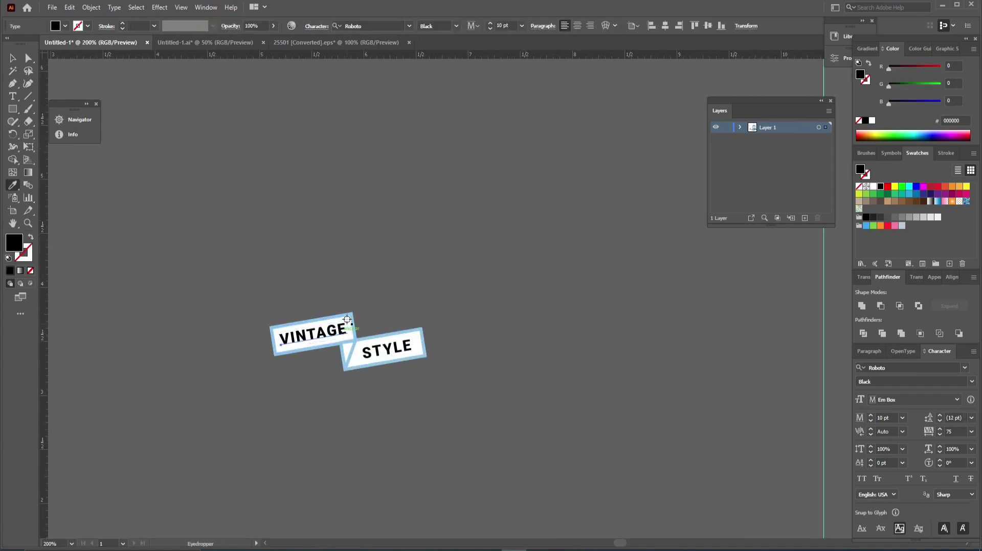
key(i)
click(350, 306)
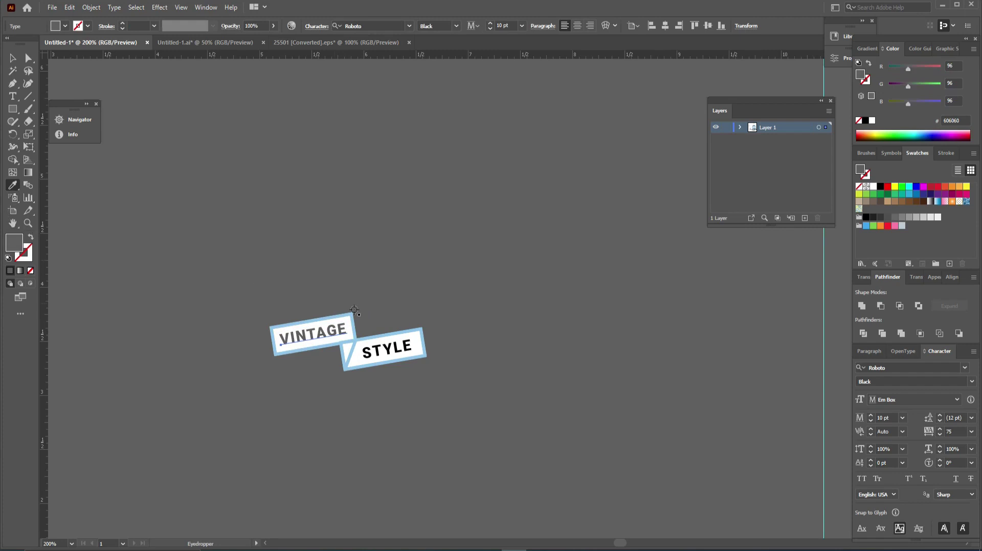
key(ctrl+z)
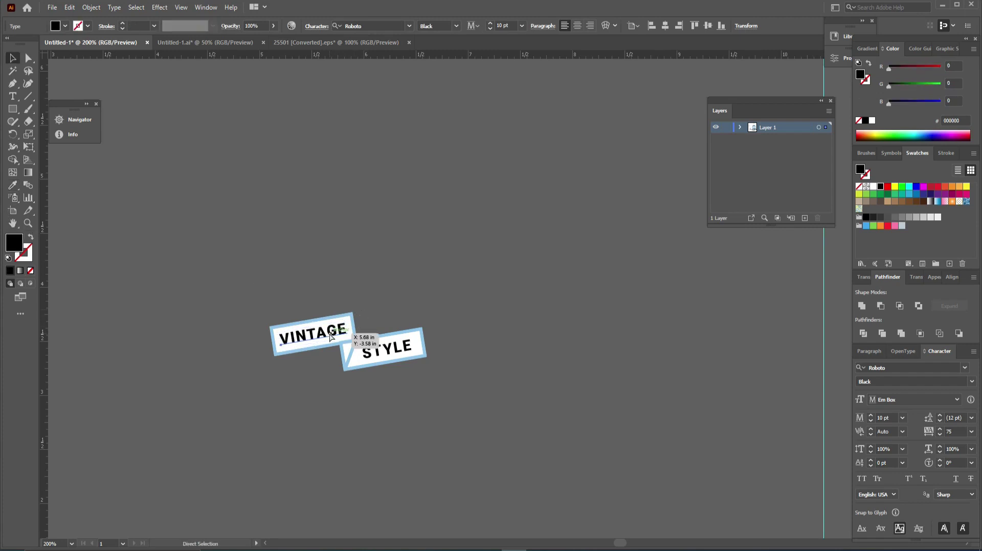
click(329, 336)
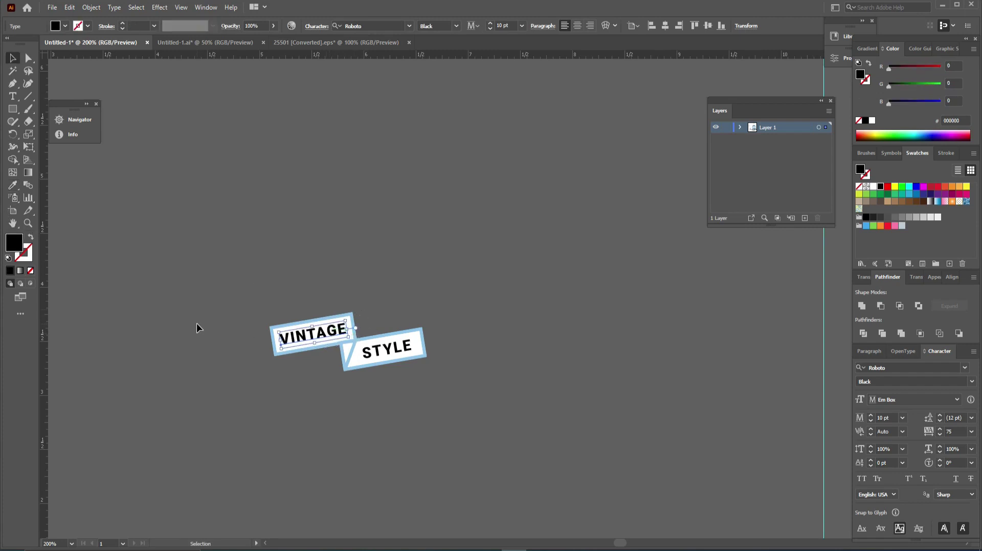
drag(196, 323, 419, 184)
drag(278, 412, 350, 331)
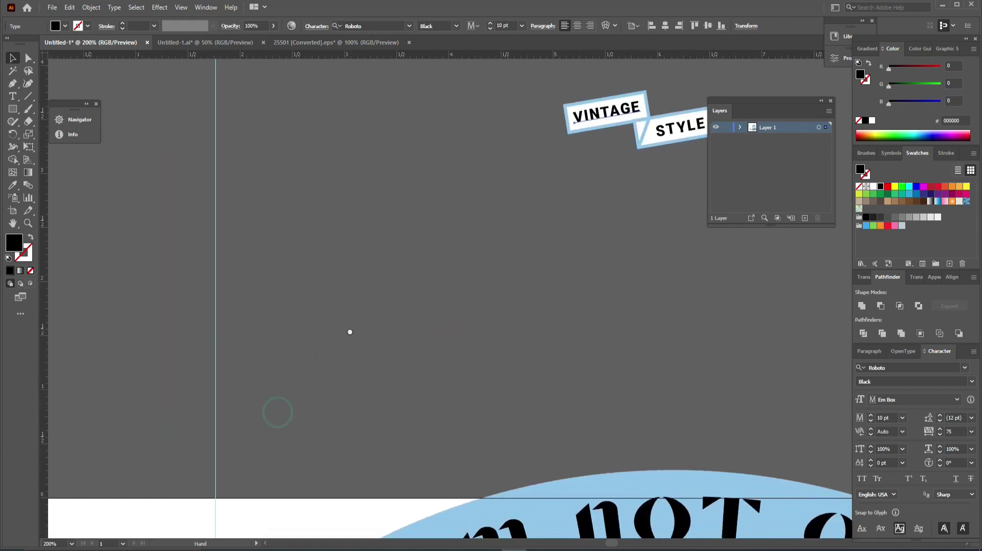
- Eyedrop the ribbon's light blue onto the VINTAGE text
click(597, 114)
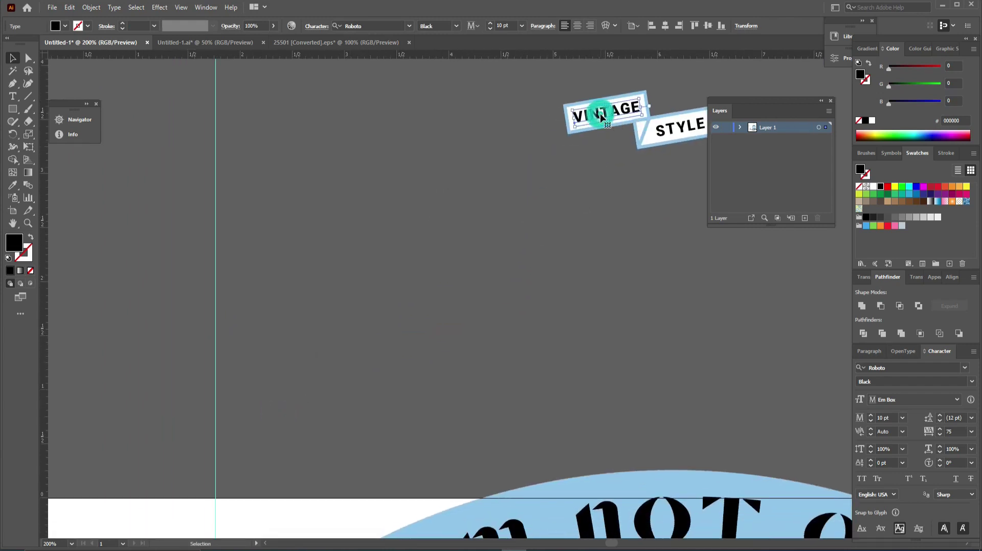
key(i)
key(ctrl+1)
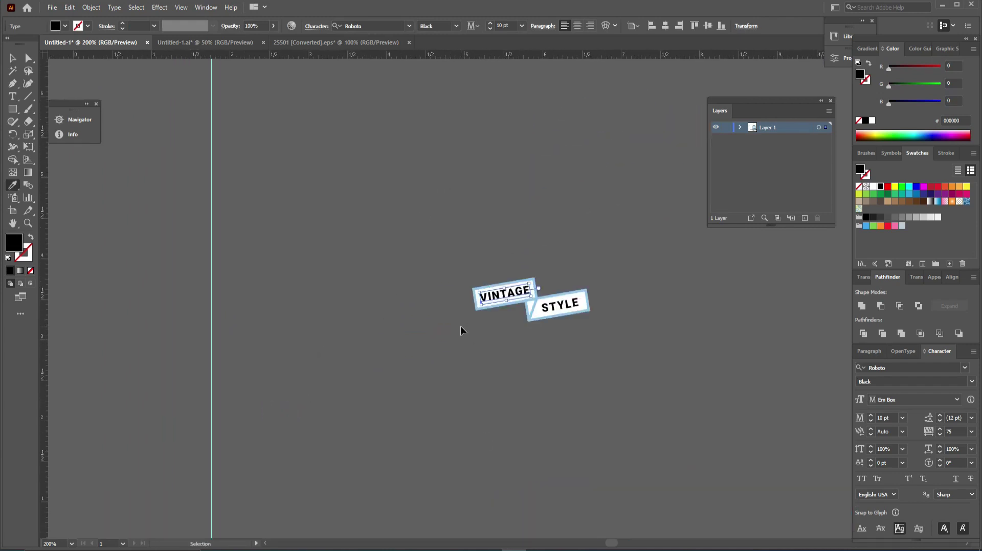
drag(439, 297, 511, 267)
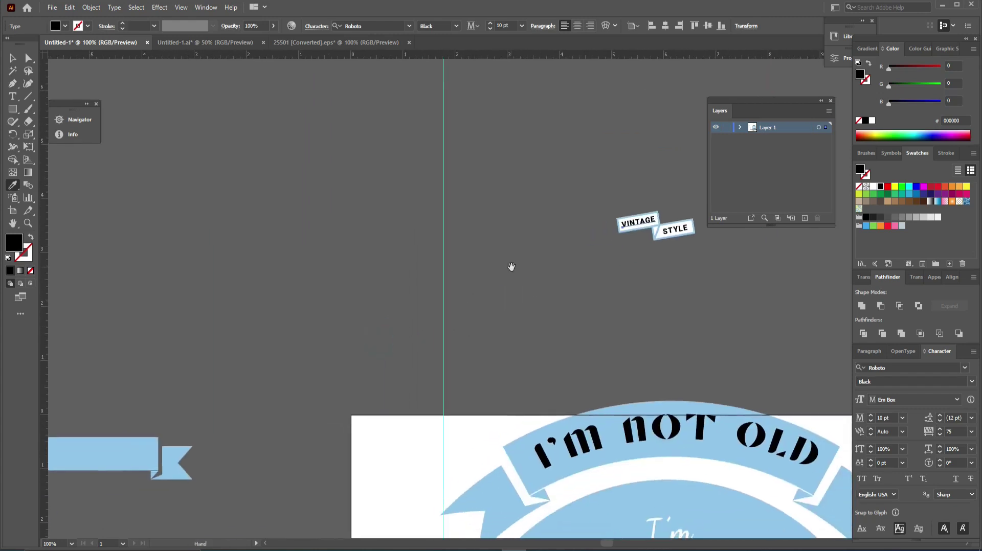
key(v)
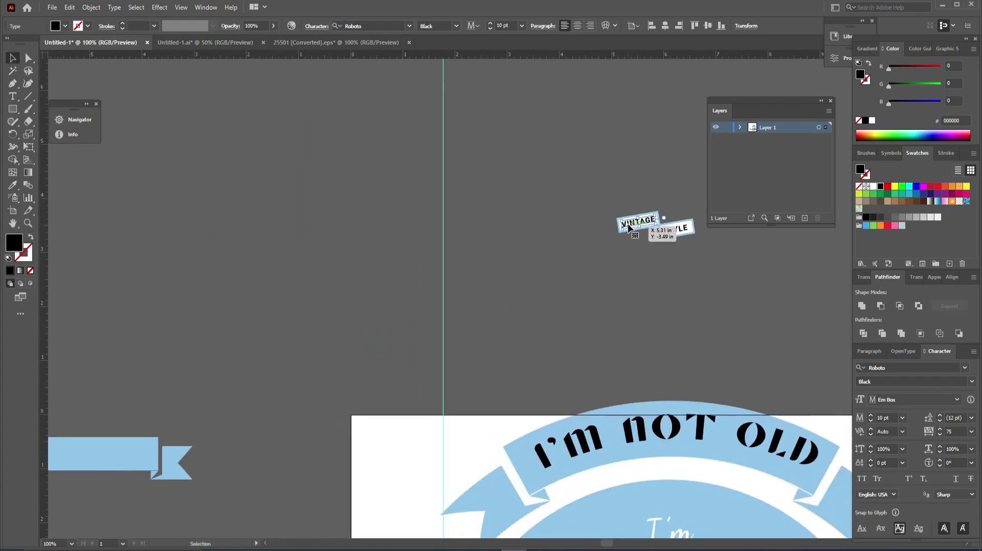
key(i)
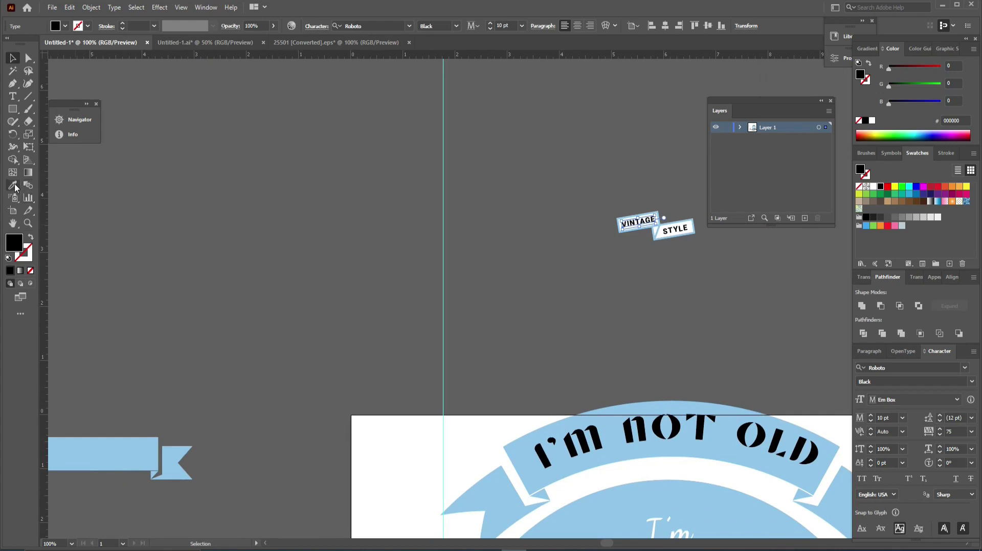
click(137, 455)
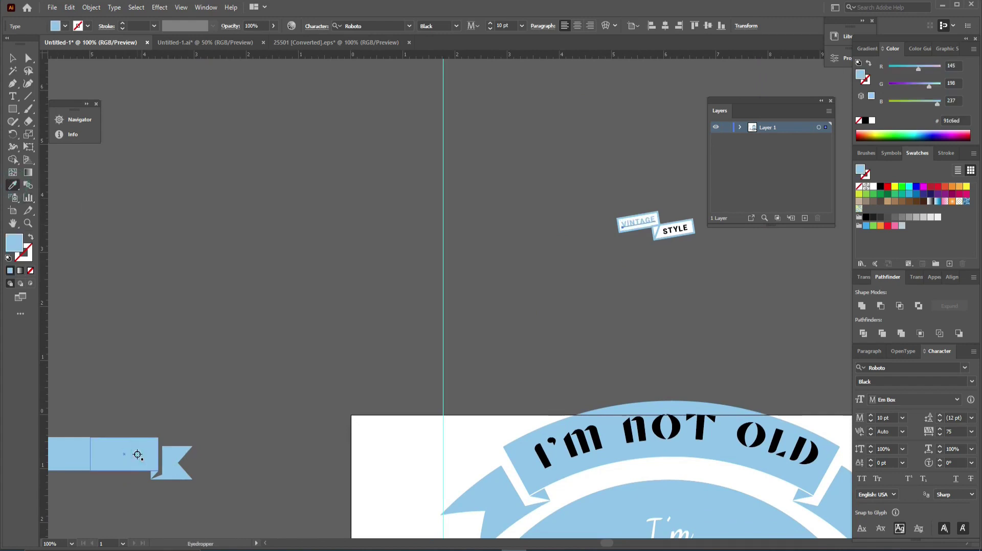
- Apply the same ribbon light blue to the STYLE text
key(v)
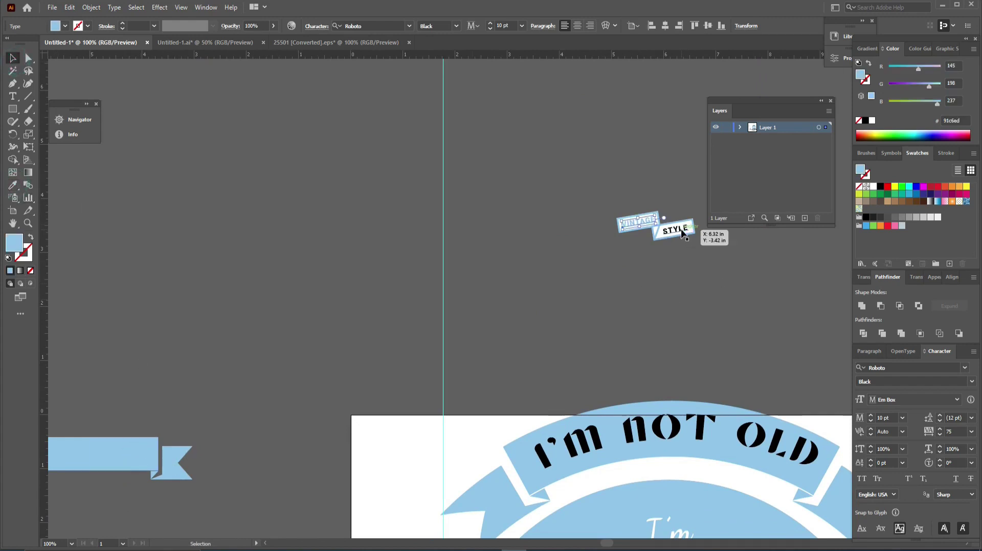
click(677, 228)
click(12, 186)
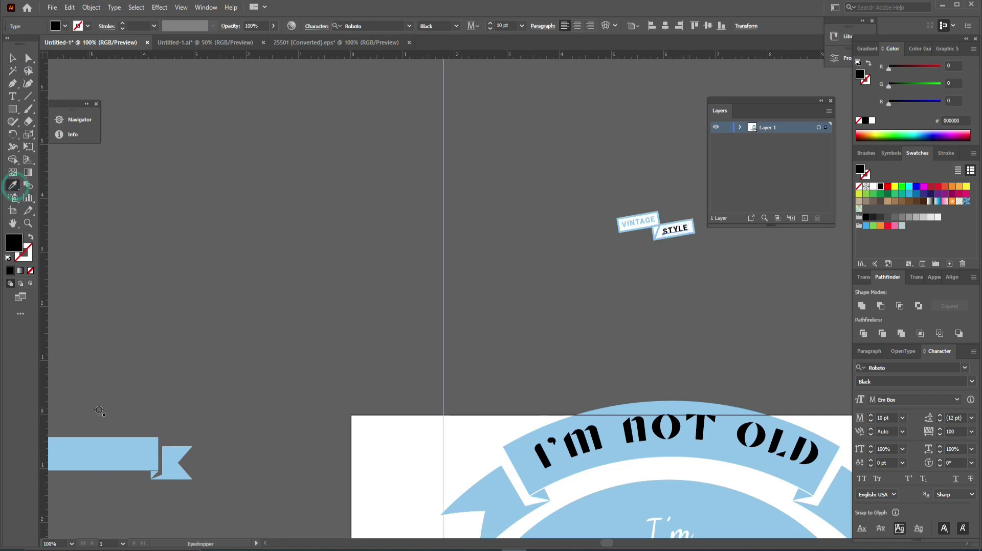
click(128, 449)
click(12, 58)
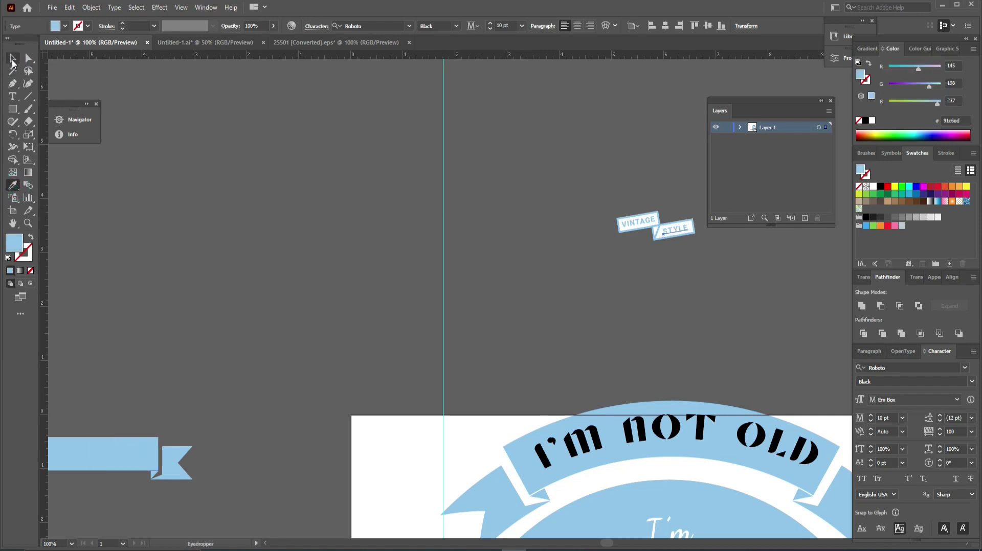
click(622, 223)
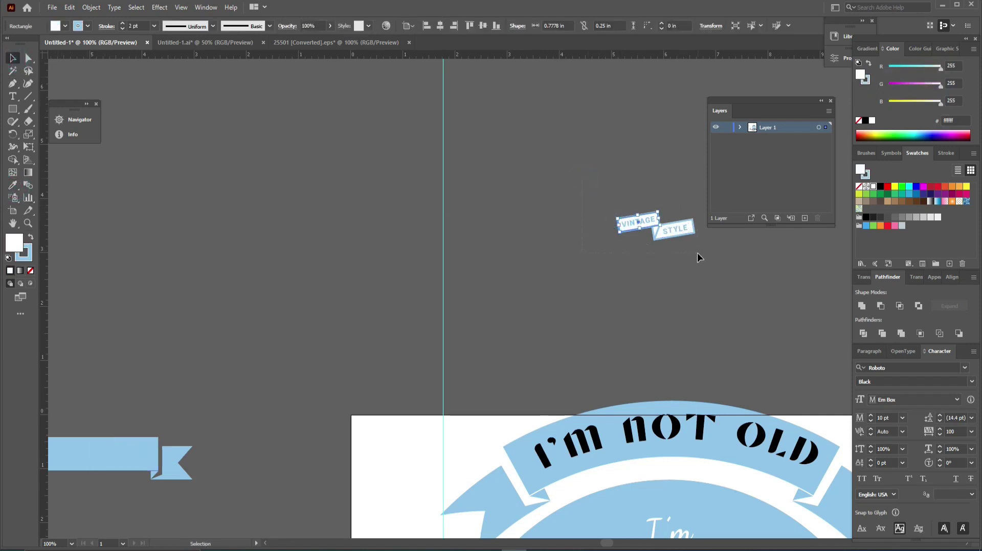
- Group VINTAGE and STYLE and move the tag onto the ground line below the car
shift+click(678, 231)
right_click(653, 219)
click(681, 298)
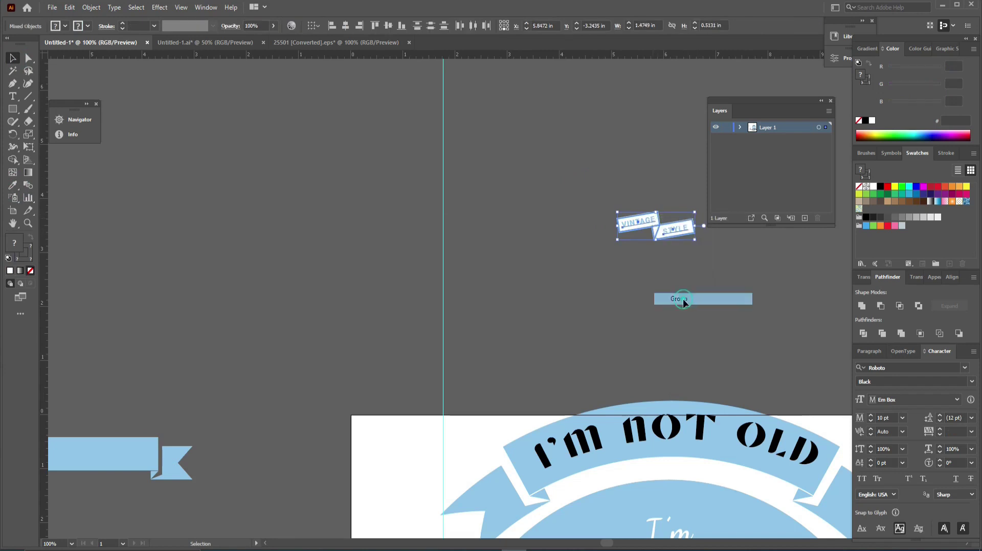
mouse_move(649, 230)
mouse_down()
mouse_move(389, 361)
mouse_move(263, 174)
mouse_move(193, 433)
mouse_up()
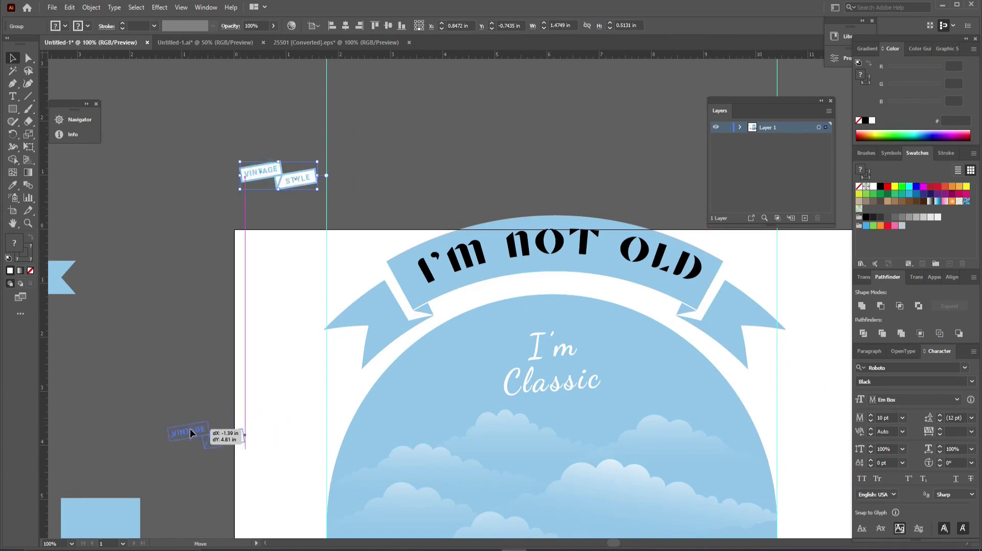
mouse_move(263, 445)
mouse_down()
mouse_move(320, 234)
mouse_move(312, 253)
mouse_up()
mouse_move(219, 91)
mouse_down()
mouse_move(638, 471)
mouse_move(634, 486)
mouse_up()
drag(708, 467, 594, 403)
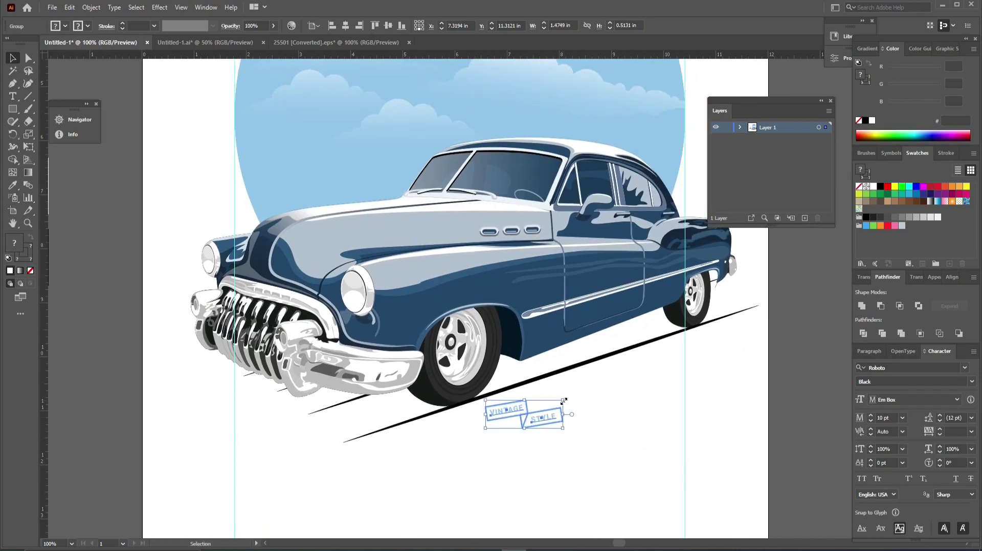
- Enlarge the tag proportionally to about 2.58 × 0.89 in and tilt it about 9°
drag(563, 401, 579, 394)
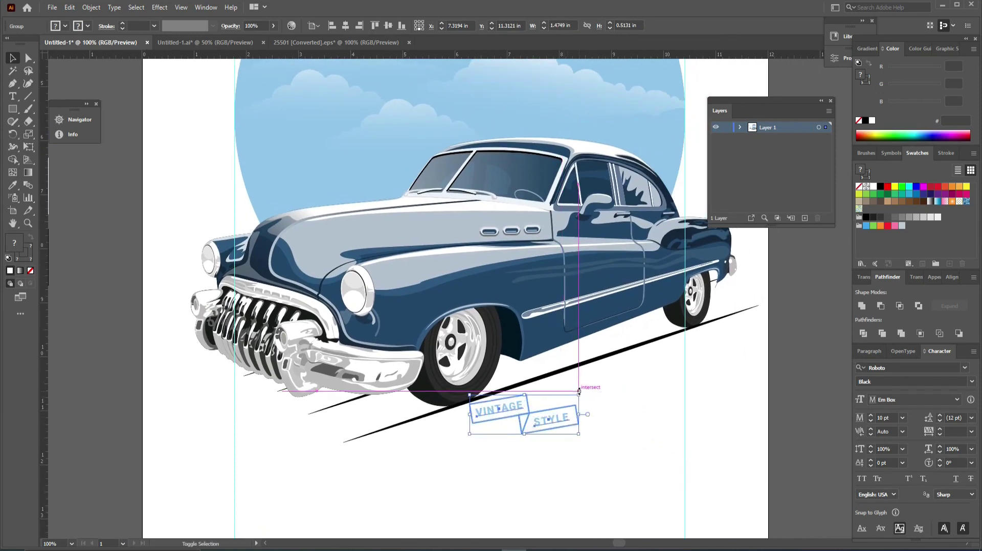
drag(582, 438, 586, 429)
click(796, 425)
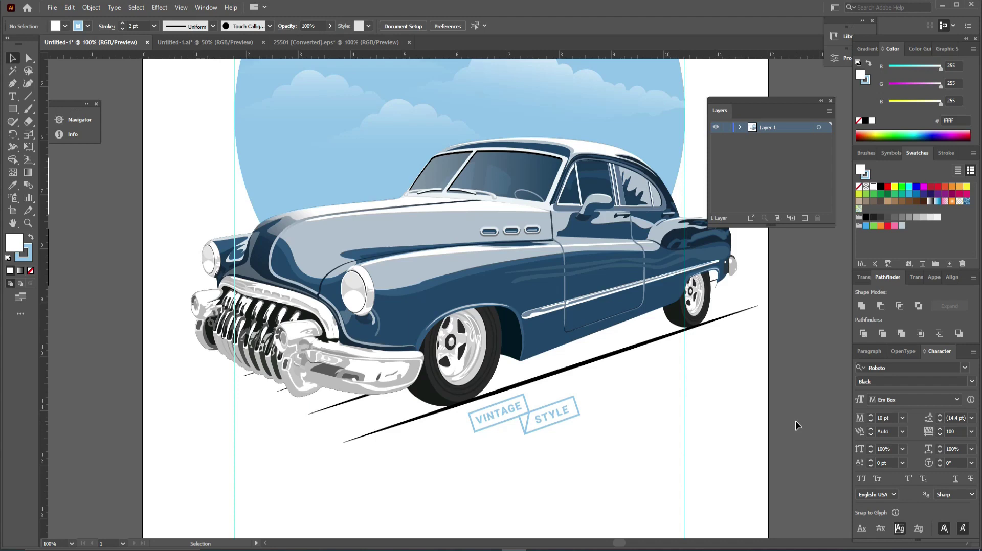
click(576, 415)
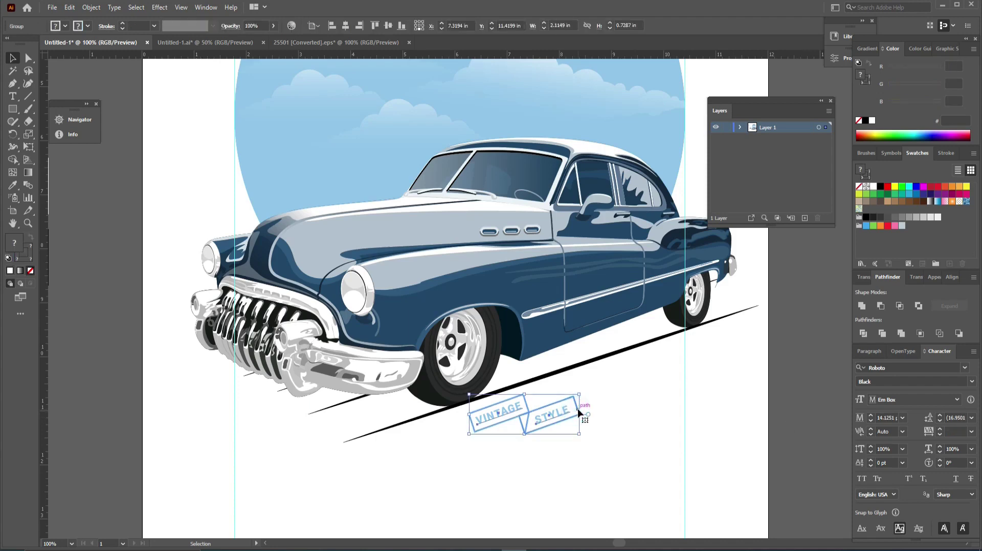
drag(580, 414, 594, 413)
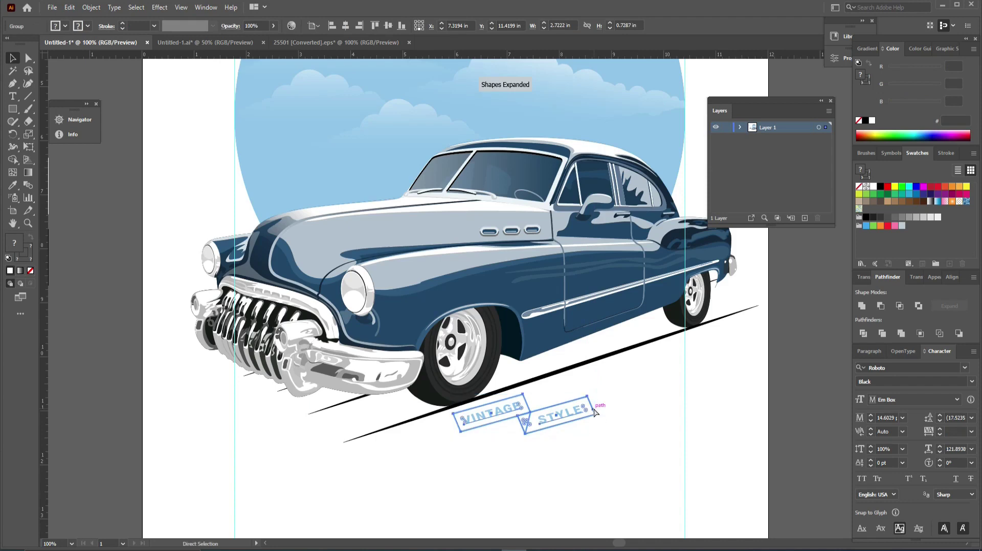
key(ctrl+z)
drag(580, 414, 591, 415)
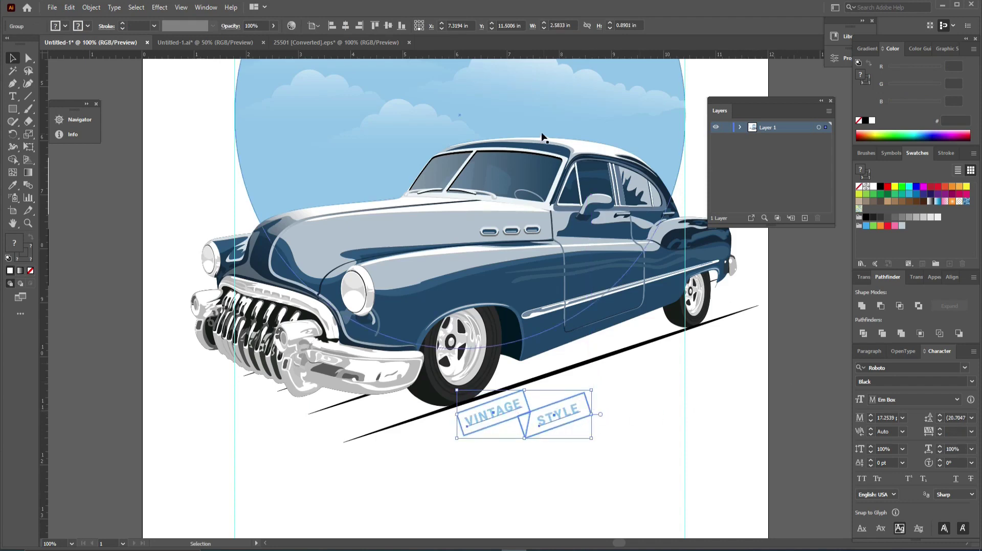
scroll(533, 124, up, 3)
scroll(519, 386, up, 1)
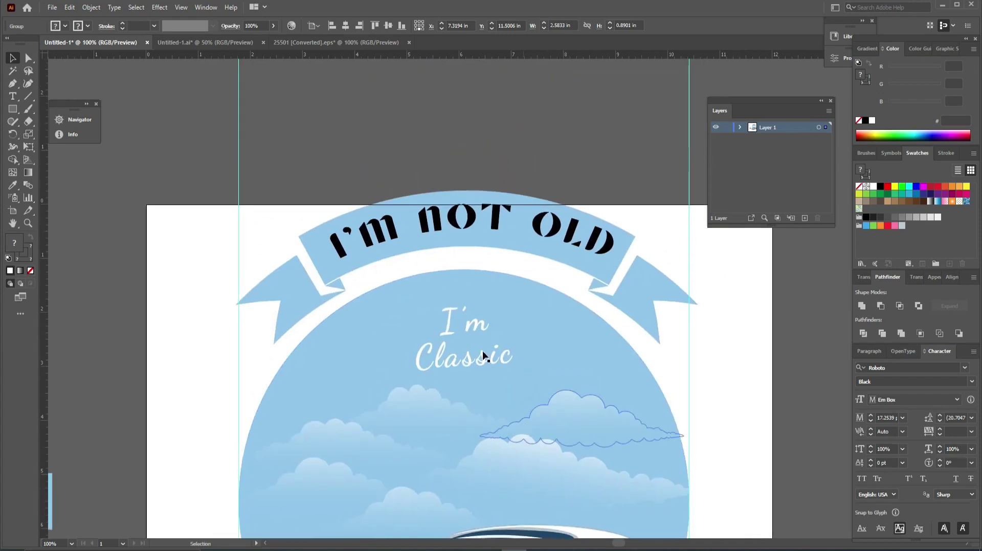
- Create a text object reading 'EST' above the artboard
click(13, 96)
click(275, 114)
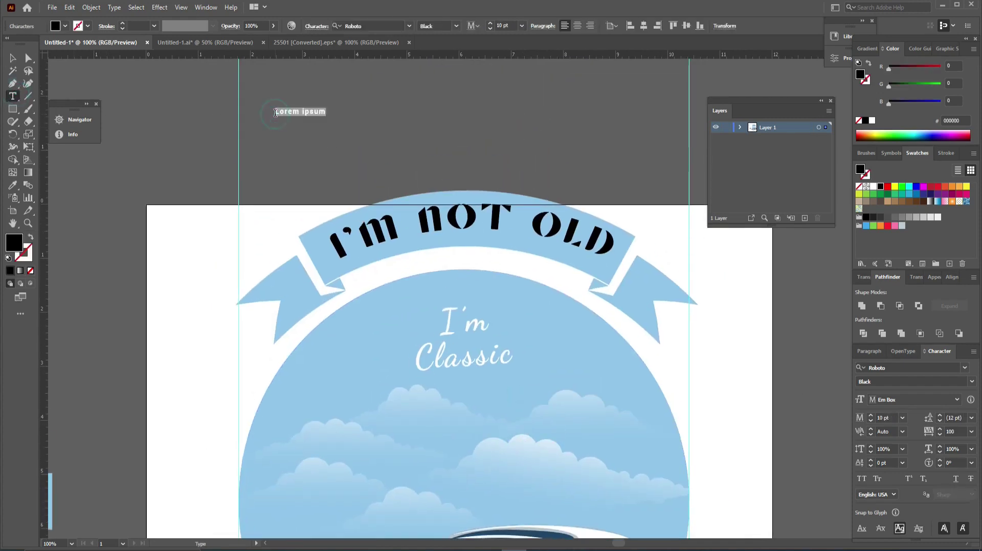
text(est)
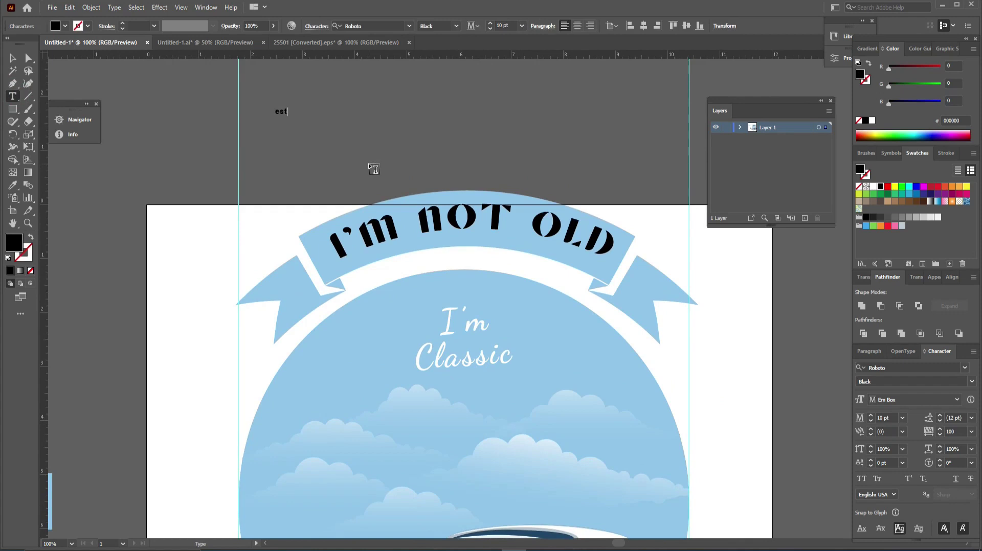
key(BackSpace)
key(BackSpace)
text(ES)
text(T)
- Move EST to the badge's left edge and drag a copy toward the right
click(13, 58)
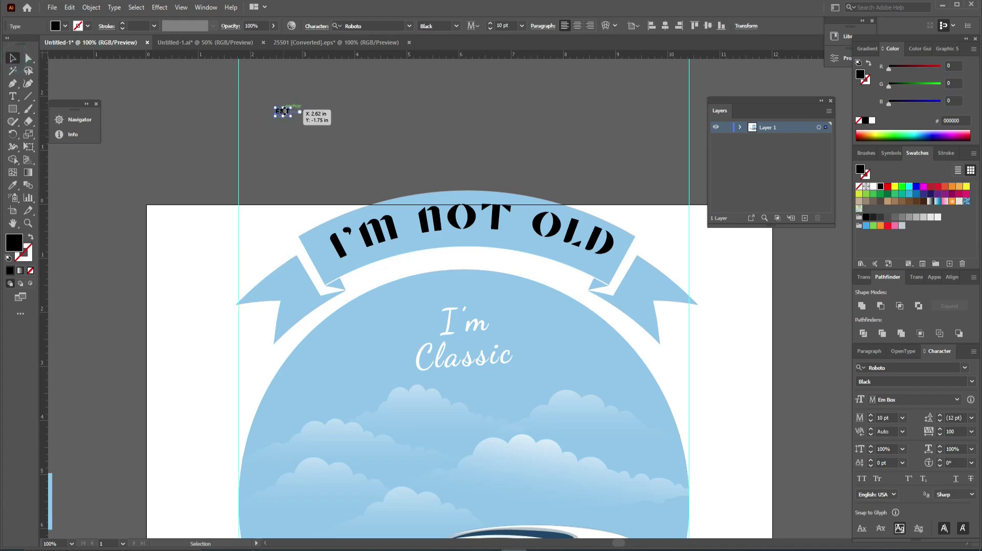
drag(286, 111, 263, 358)
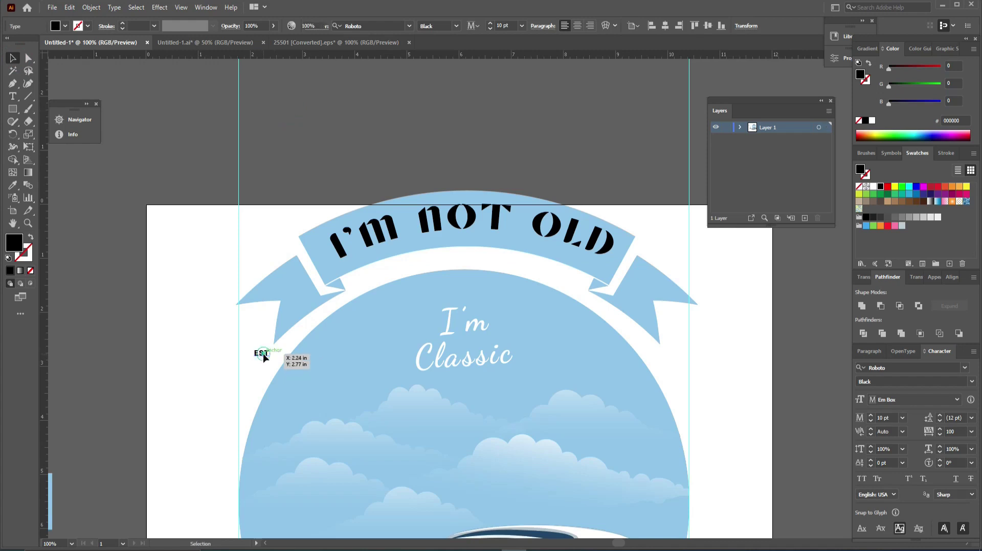
click(479, 358)
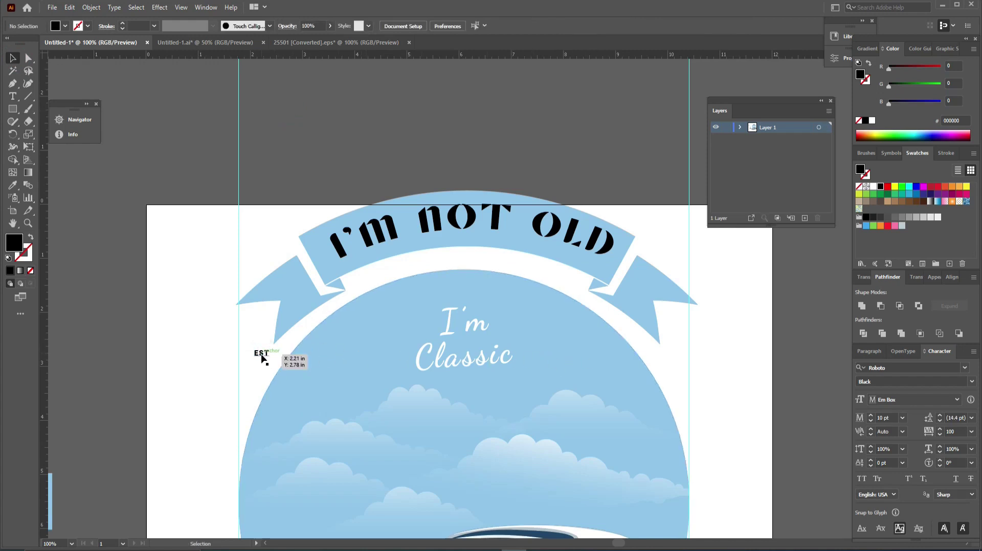
drag(262, 358, 669, 360)
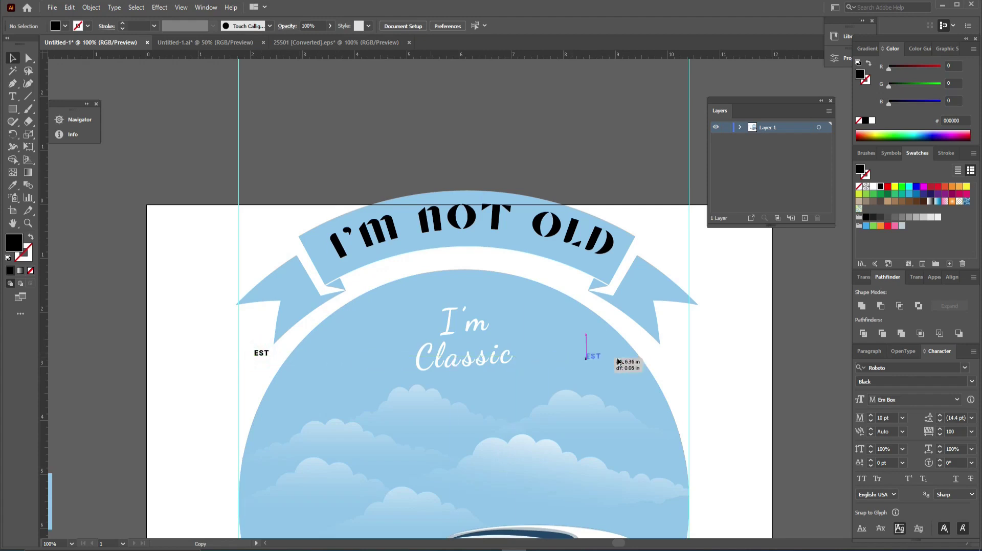
- Place the copy at the badge's right edge and retype it as '1970'
drag(670, 360, 658, 354)
double_click(668, 353)
text(1970)
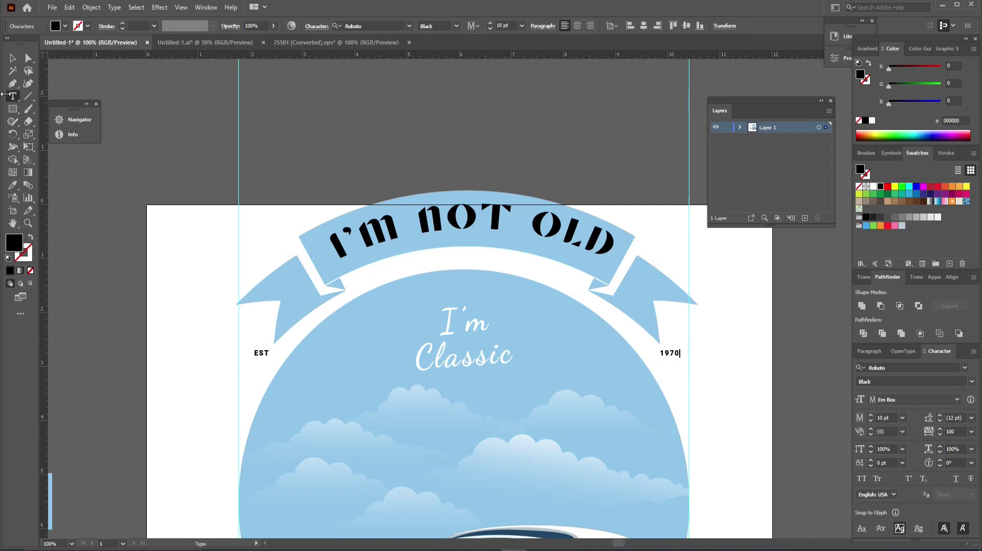
- Select EST and 1970 together and sample a colour onto them, leaving no fill
click(13, 60)
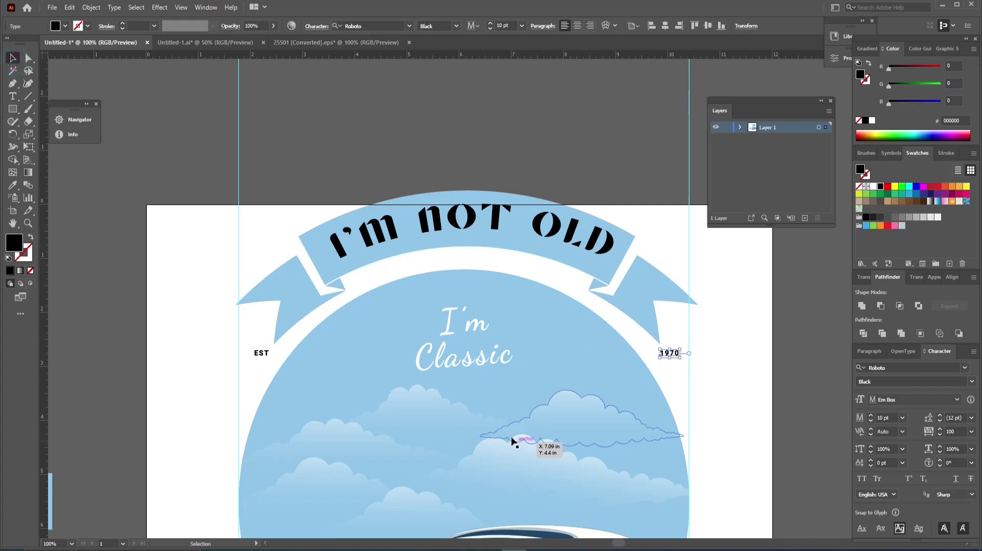
shift+click(263, 356)
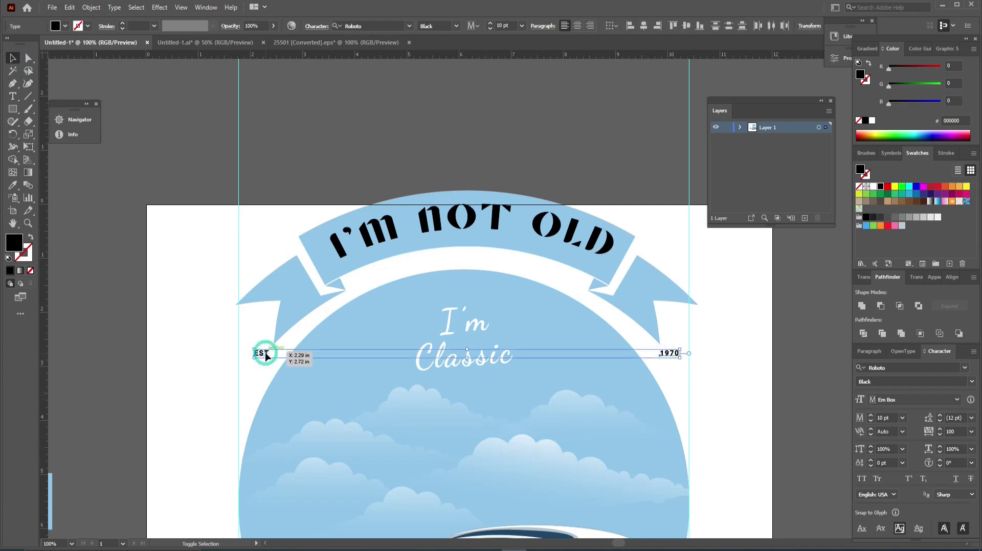
key(i)
click(333, 270)
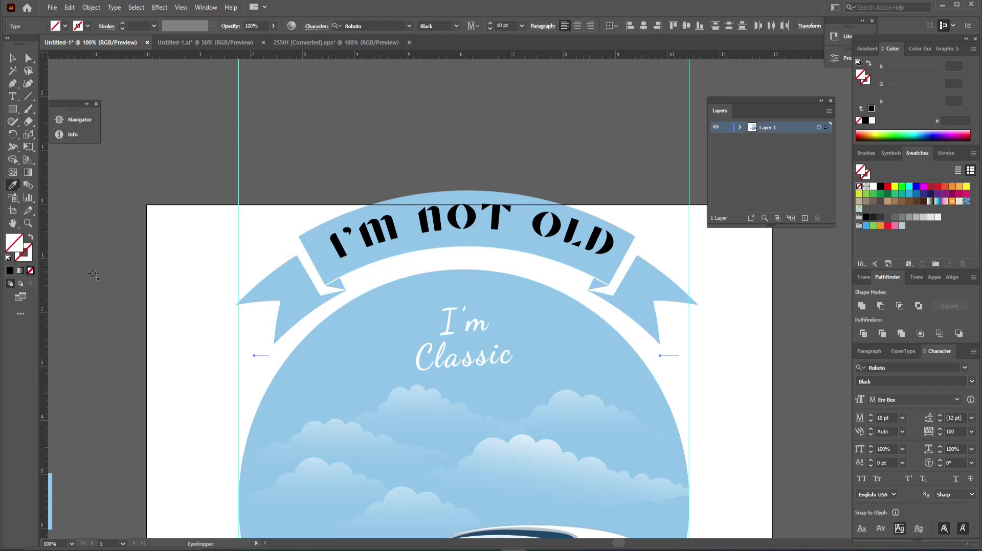
- Make EST and 1970 the light blue swatch colour at 20 pt
scroll(112, 280, left, 5)
scroll(112, 280, down, 2)
click(292, 396)
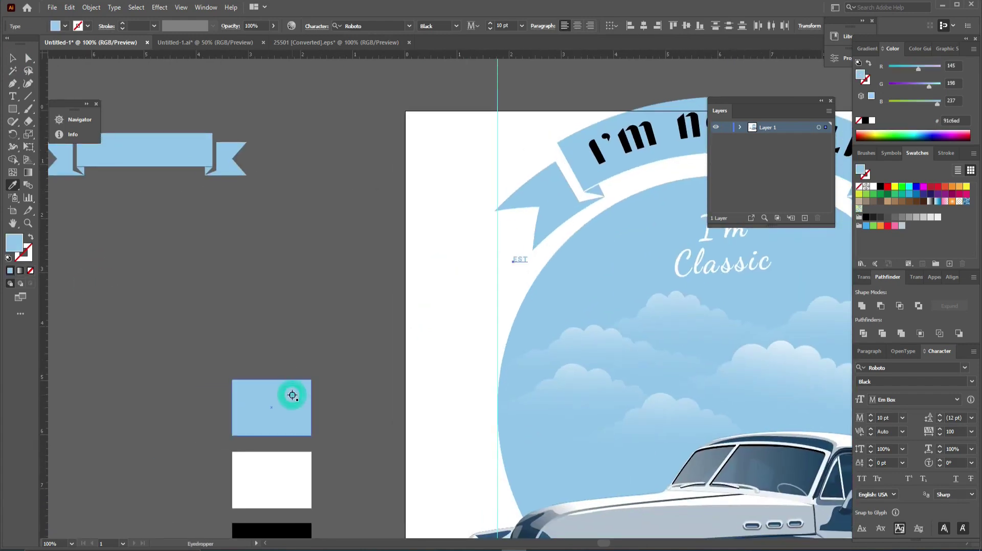
click(489, 24)
text(20)
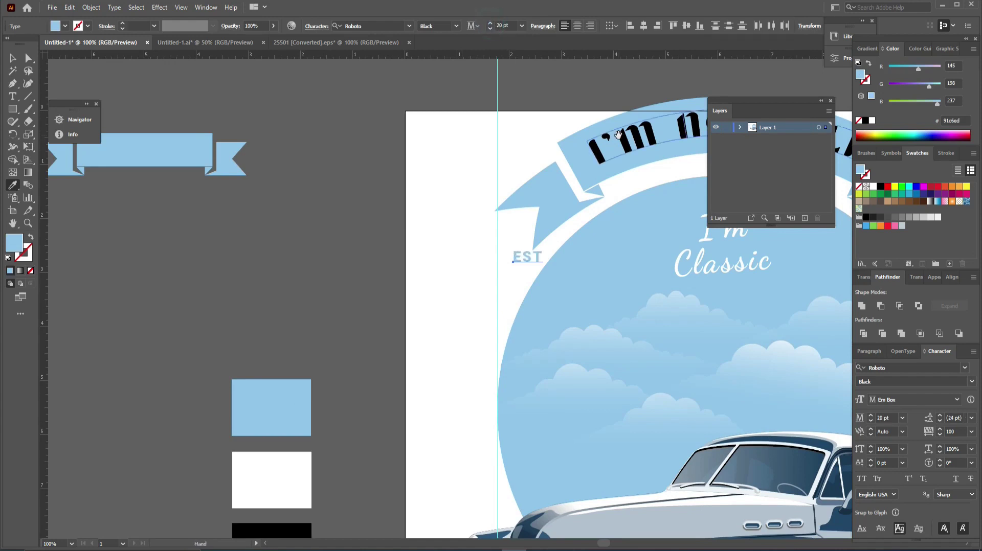
- Nudge EST and 1970 against the badge's left and right edges
drag(948, 14, 618, 135)
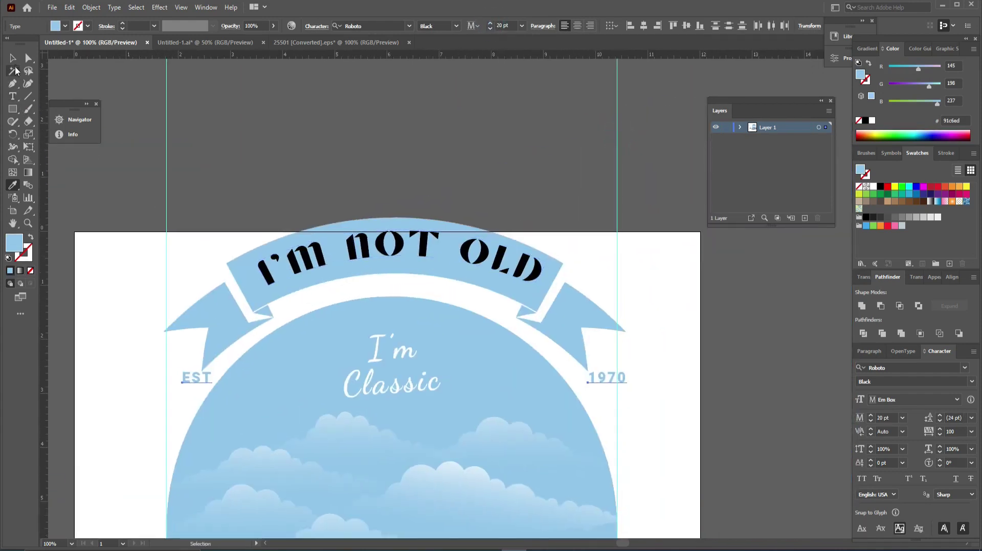
key(v)
click(190, 382)
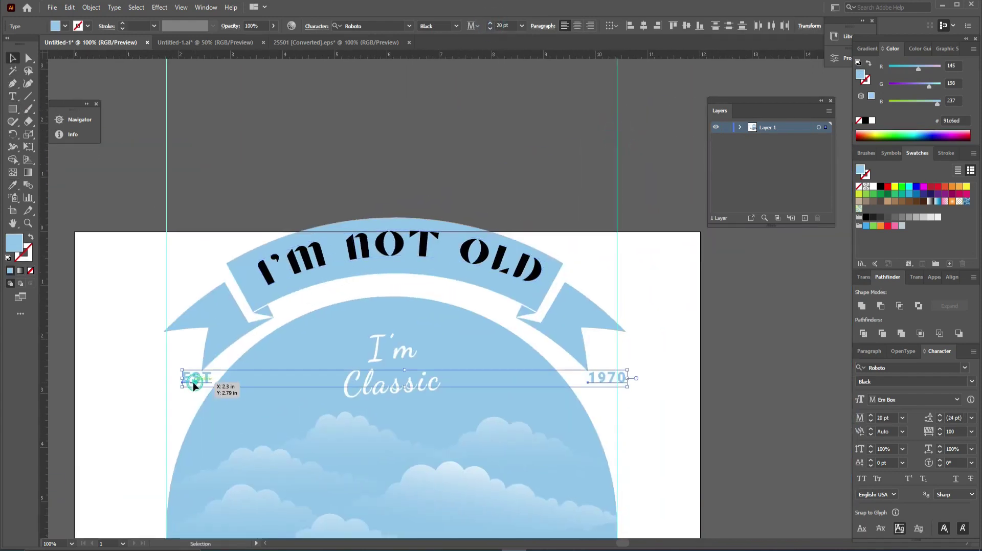
drag(189, 382, 185, 387)
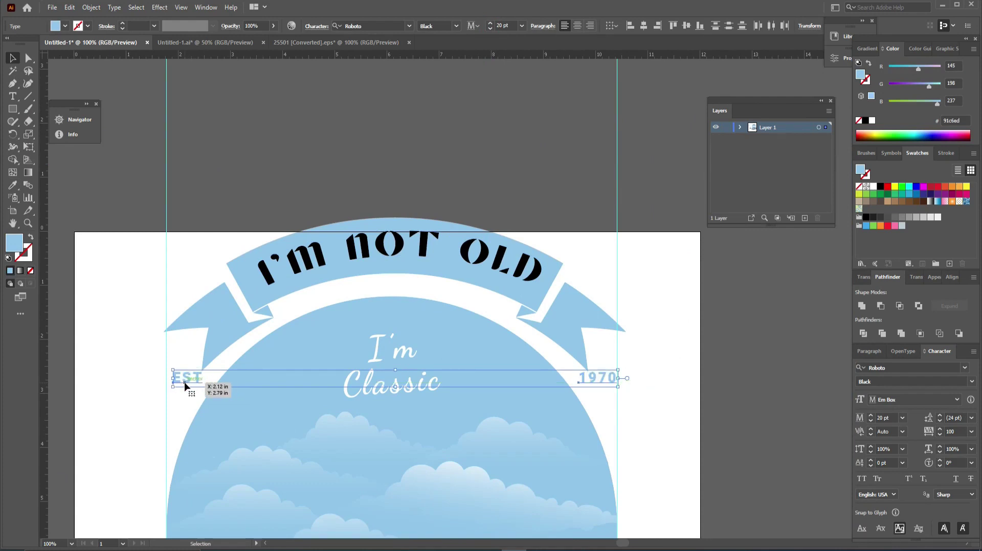
click(591, 395)
drag(599, 380, 595, 379)
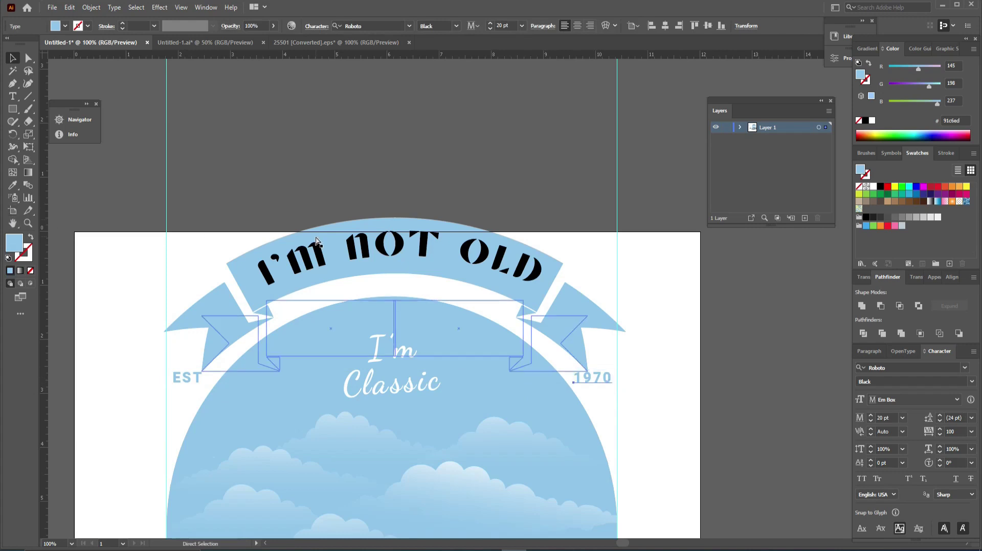
- Select the whole design and move it lower on the page
key(ctrl+minus)
key(ctrl+minus)
key(ctrl+minus)
key(v)
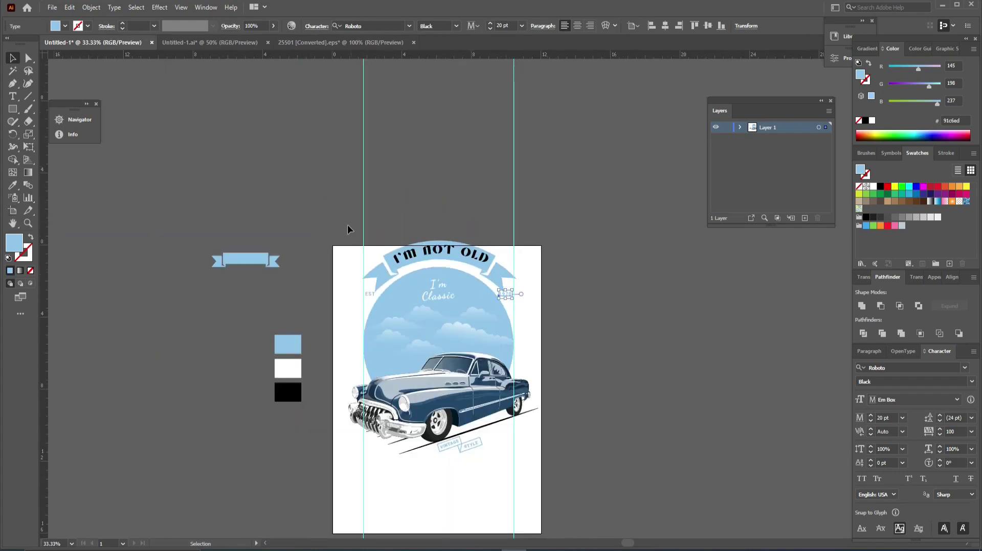
drag(348, 225, 546, 496)
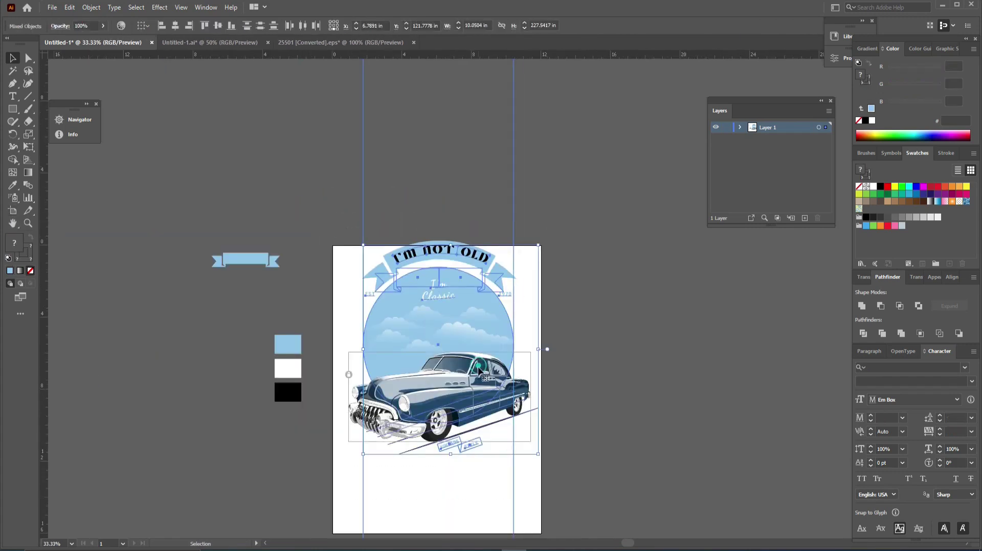
click(346, 381)
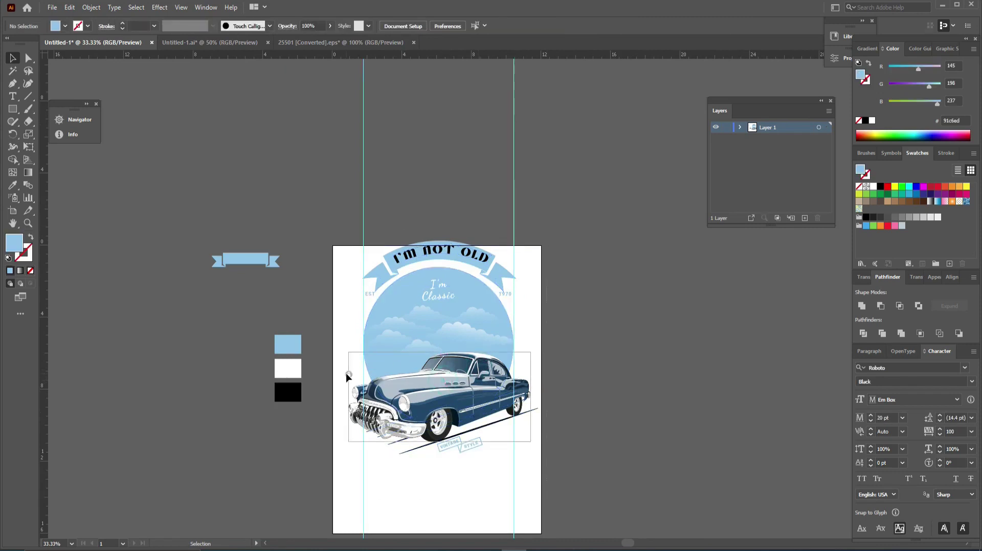
click(346, 377)
drag(346, 226, 543, 499)
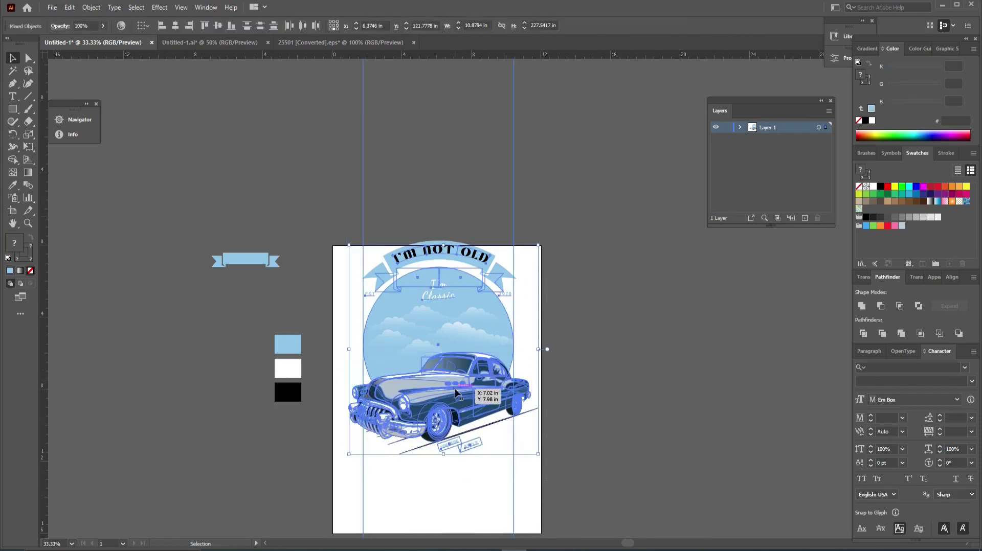
drag(456, 393, 456, 443)
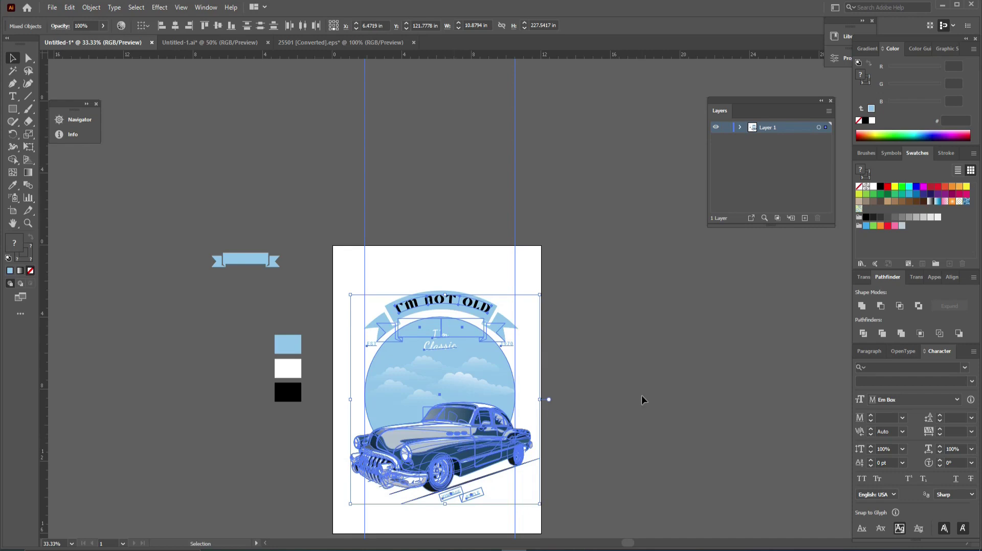
- Group the ribbon shape with the arched I'M NOT OLD text
key(ctrl+plus)
key(ctrl+plus)
key(ctrl+plus)
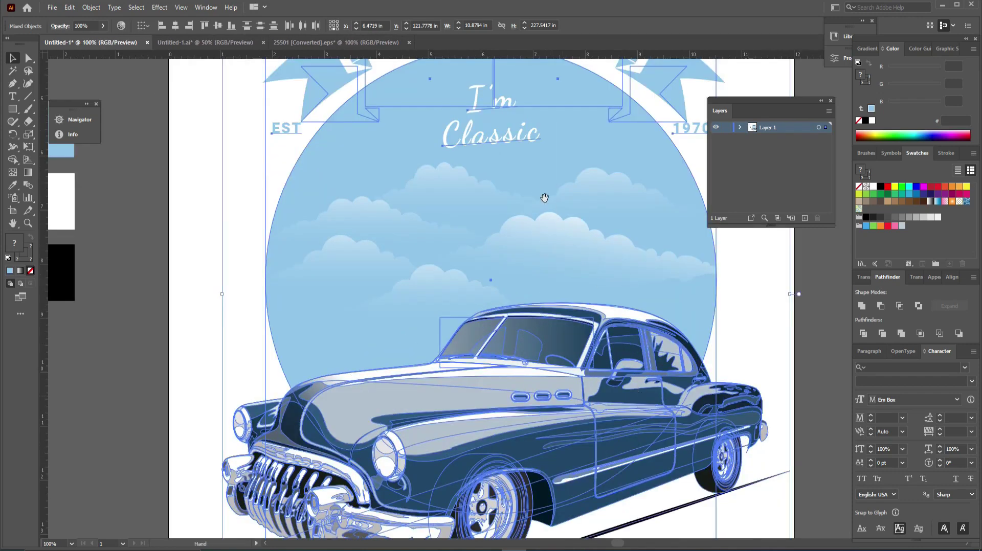
drag(535, 191, 462, 438)
click(473, 214)
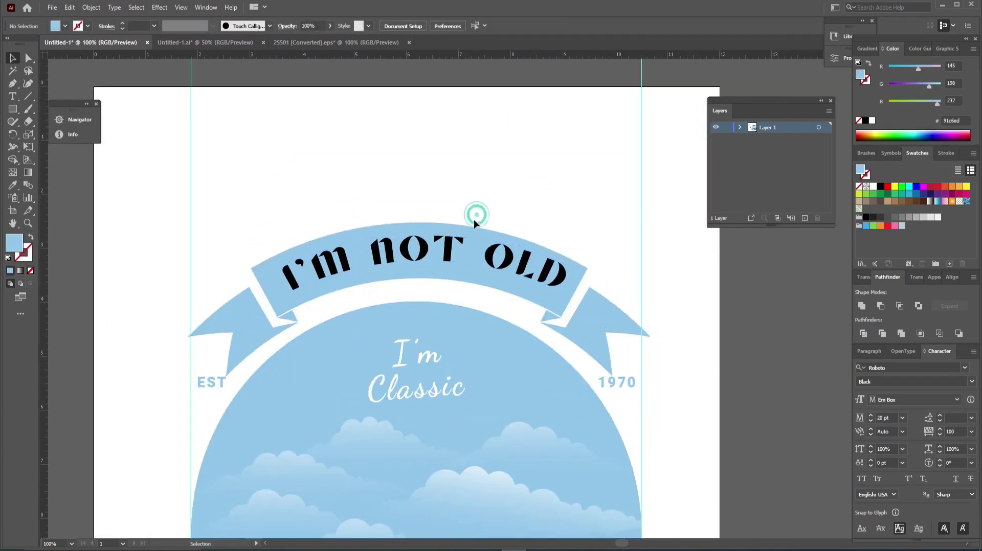
click(454, 246)
shift+click(265, 274)
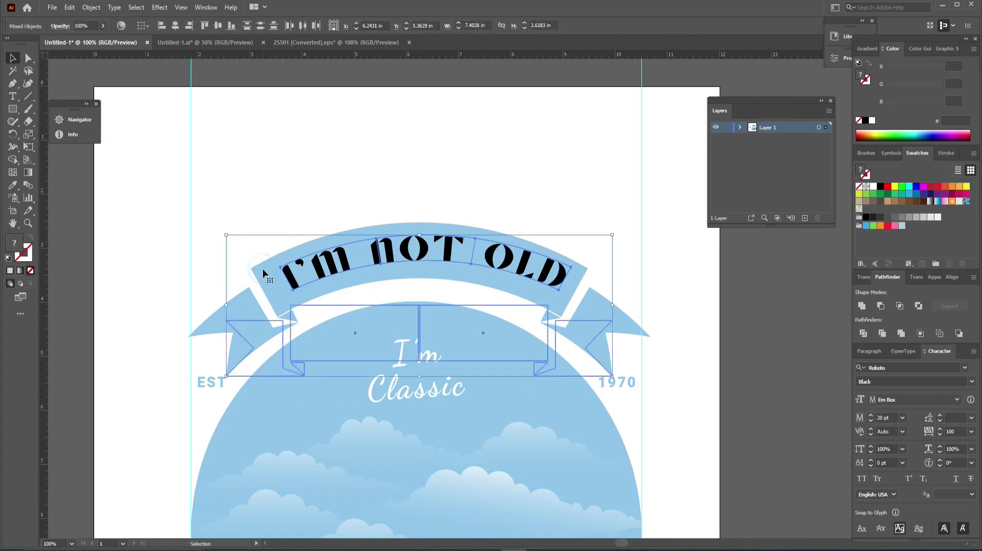
right_click(264, 273)
click(287, 350)
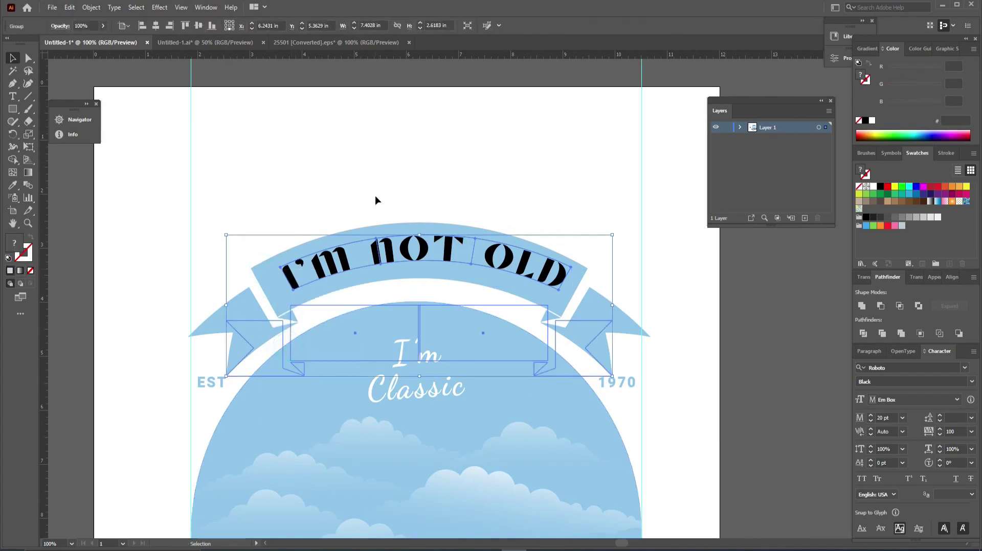
- Nudge the ribbon group up and set 1970 along the right ribbon tail, about 332°
key(Up)
key(Up)
key(Up)
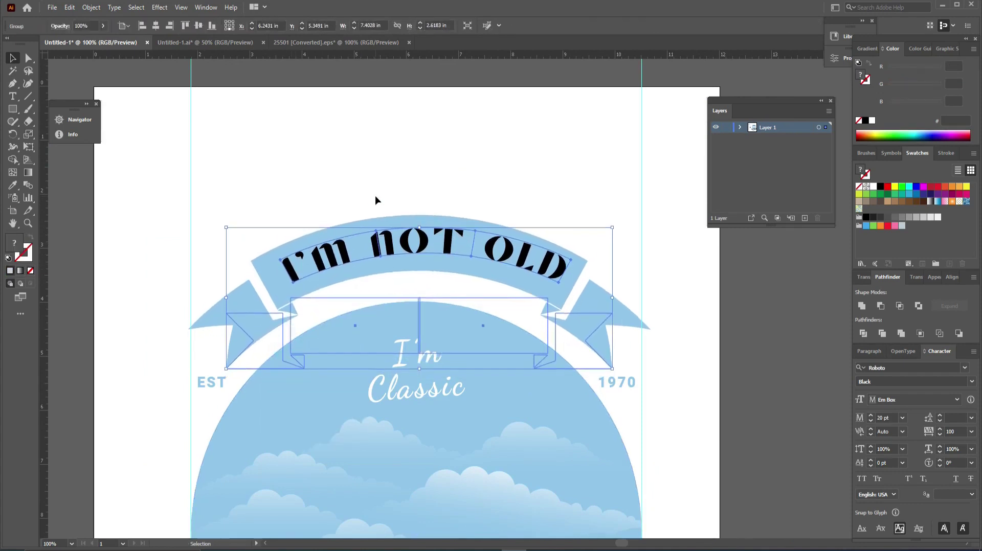
click(717, 403)
mouse_move(615, 385)
mouse_down()
mouse_move(576, 360)
mouse_move(588, 388)
mouse_up()
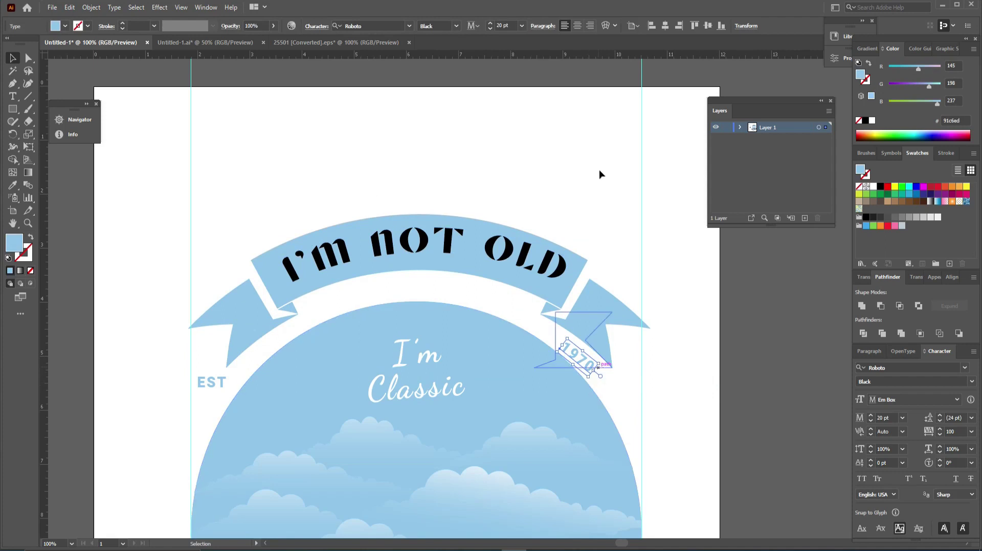
- Raise the 1970 label to 24 pt
click(489, 25)
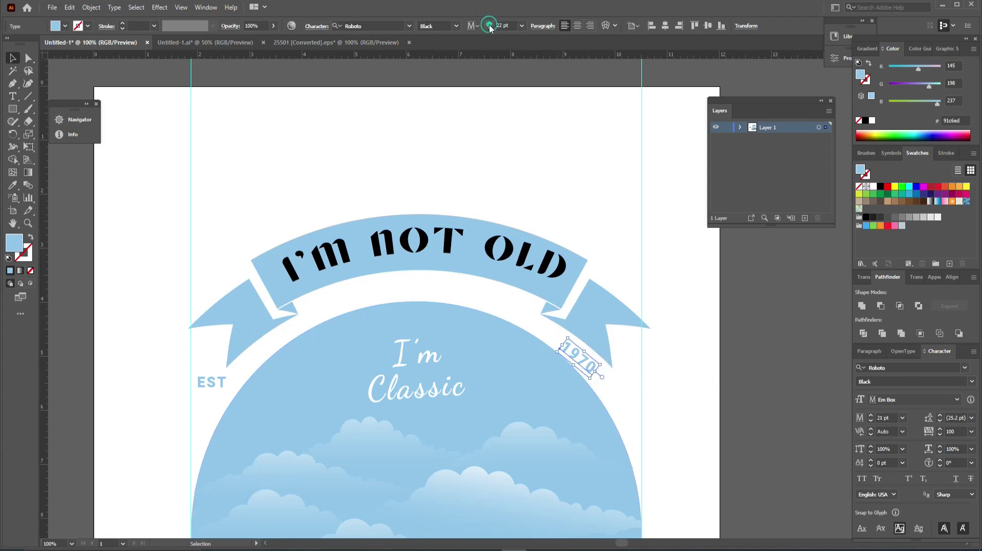
click(489, 25)
click(489, 24)
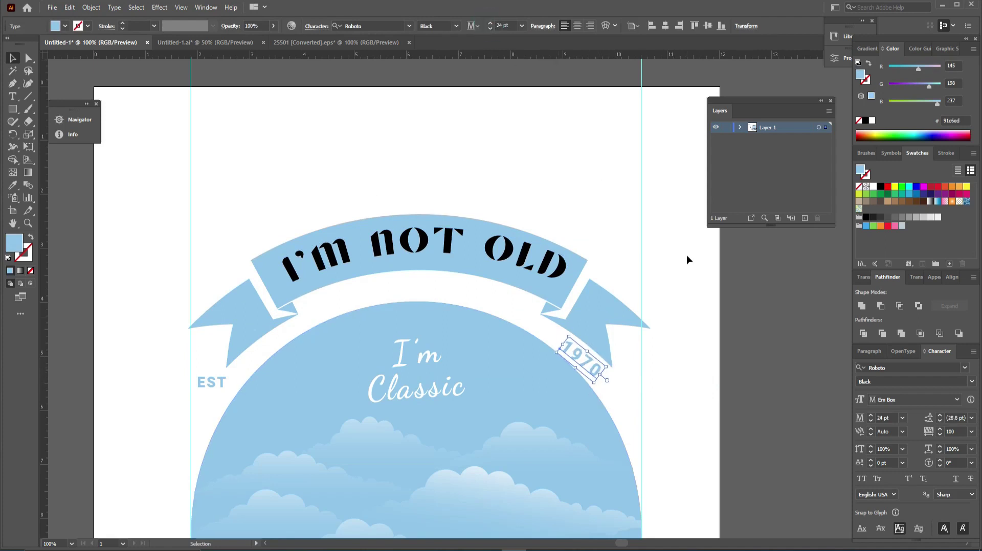
- Move EST onto the left ribbon tail, rotate it to match, and set it to 24 pt
mouse_move(225, 385)
mouse_down()
mouse_move(268, 359)
mouse_move(270, 322)
mouse_up()
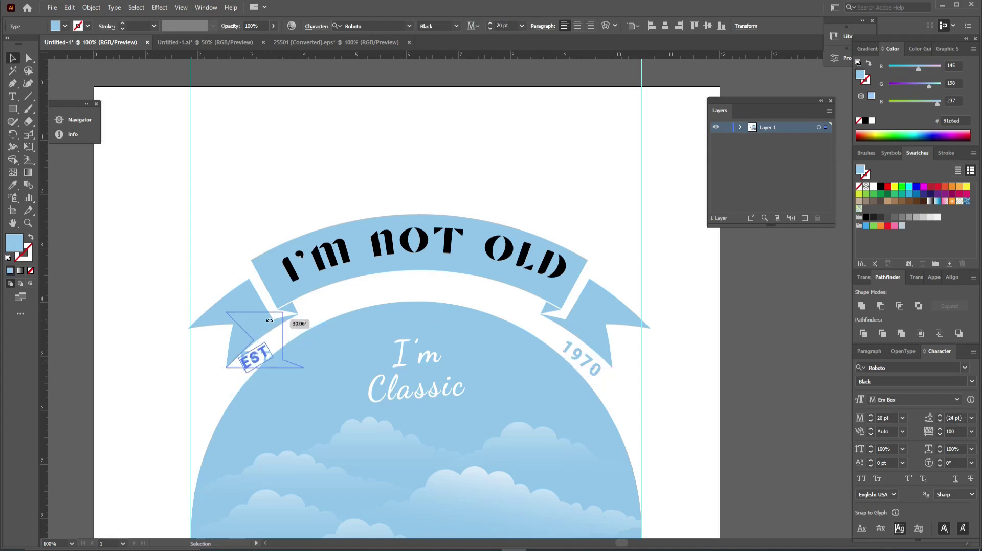
drag(270, 322, 269, 324)
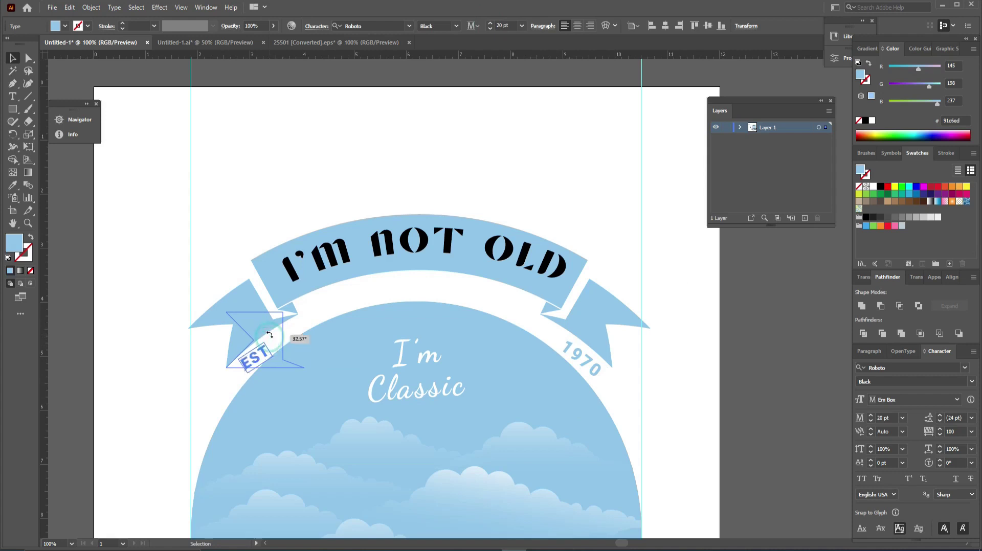
click(490, 24)
click(490, 23)
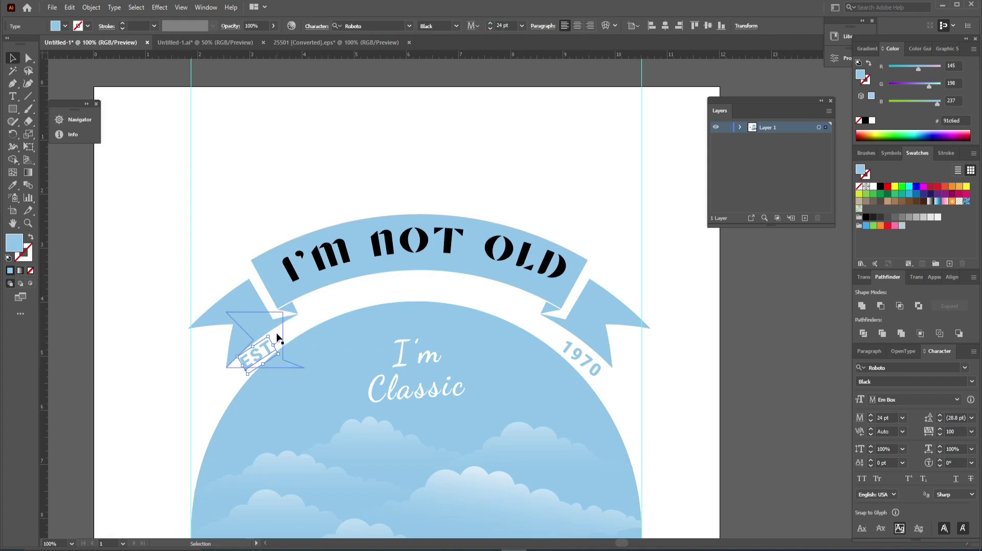
drag(278, 339, 273, 330)
click(329, 185)
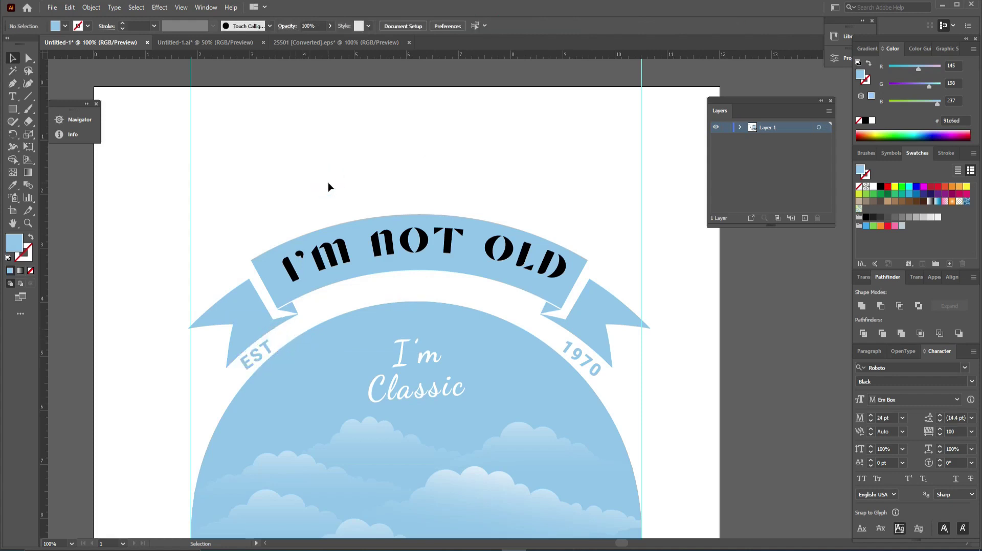
click(247, 362)
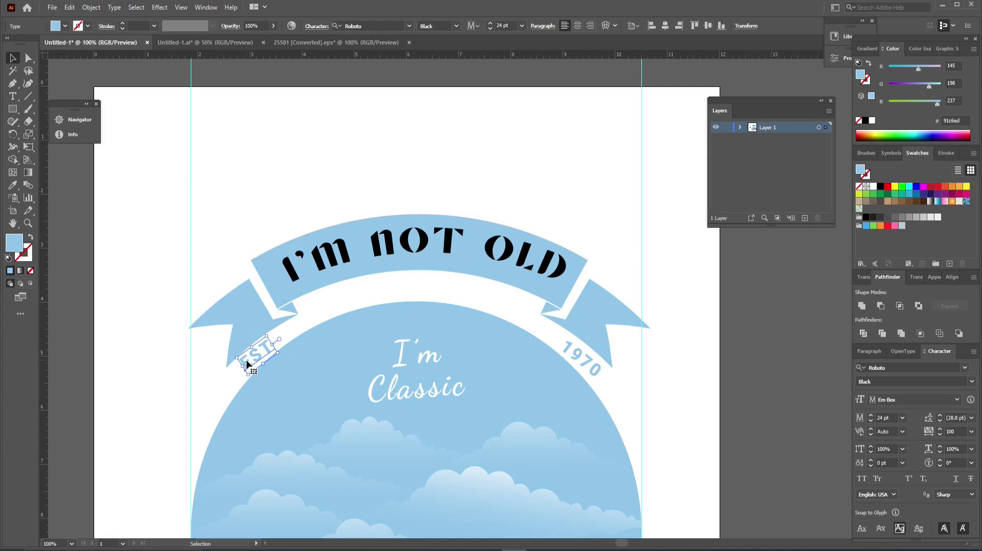
click(304, 182)
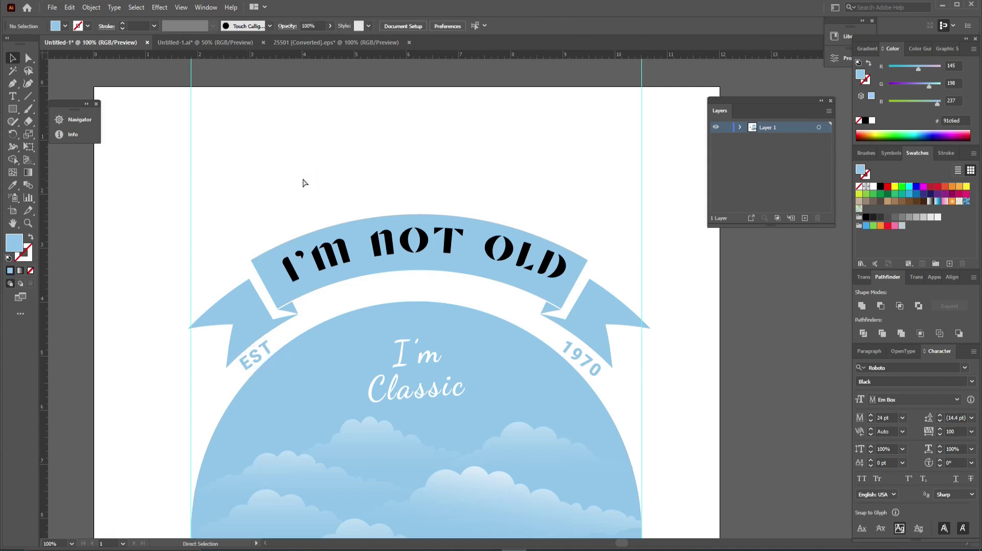
key(ctrl+minus)
- Select all the artwork and shift it into its final position on the page
key(ctrl+minus)
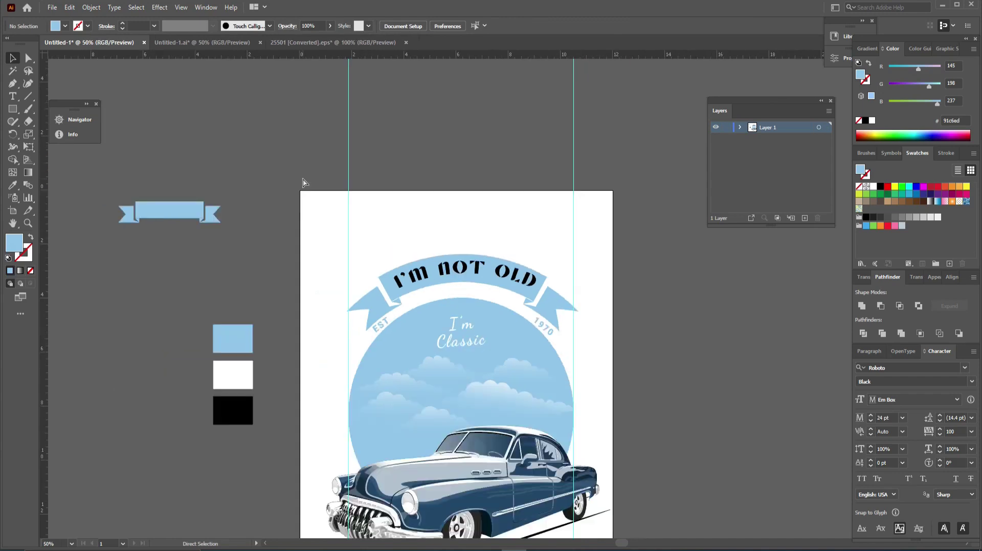
key(ctrl+minus)
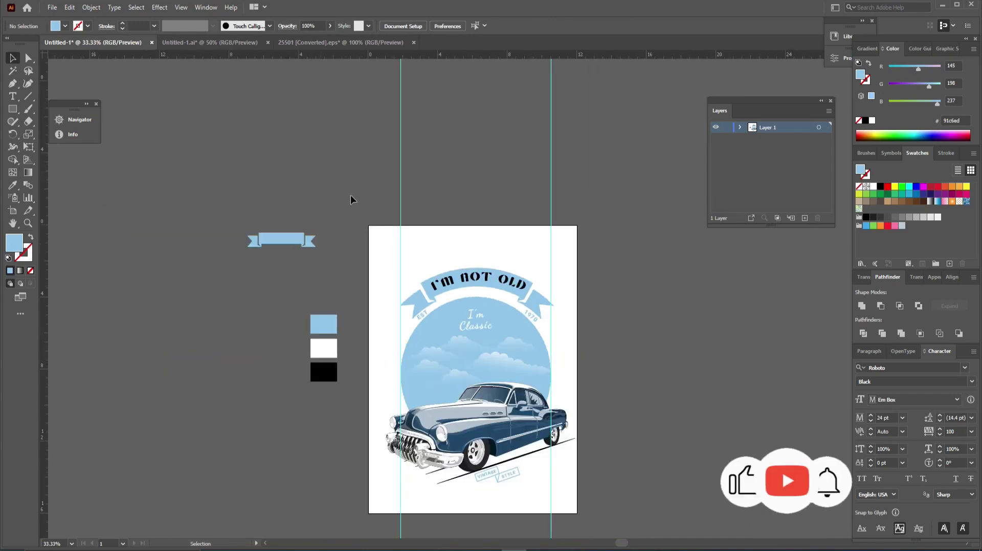
drag(350, 197, 575, 483)
drag(508, 355, 505, 355)
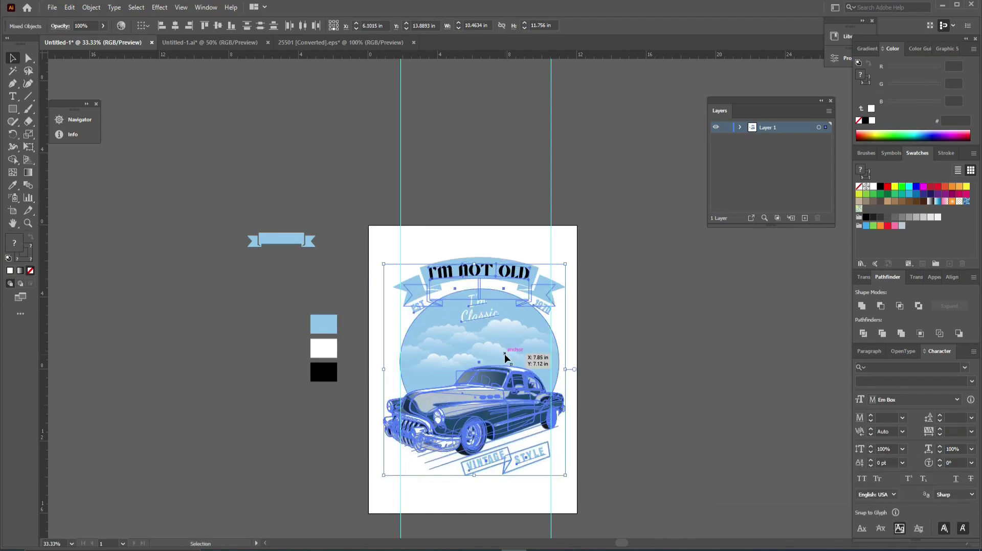
click(642, 356)
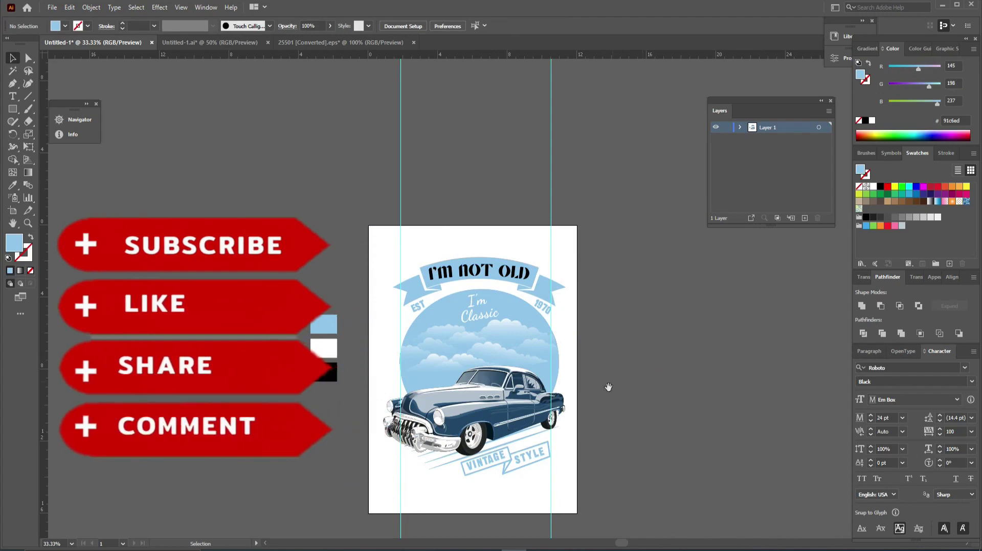
- Zoom to 100% and pan over the badge, clouds, car and tag to review
drag(608, 388, 601, 358)
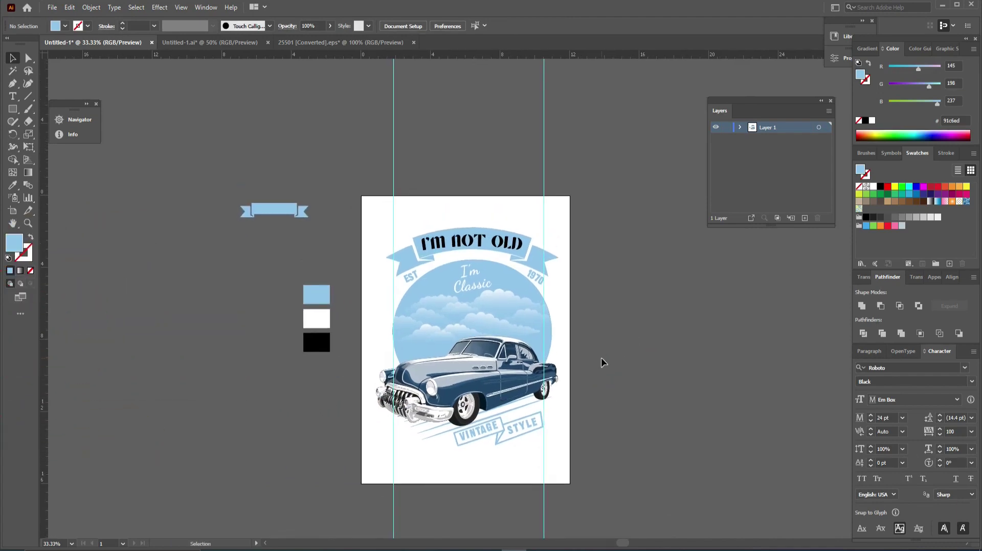
key(ctrl+1)
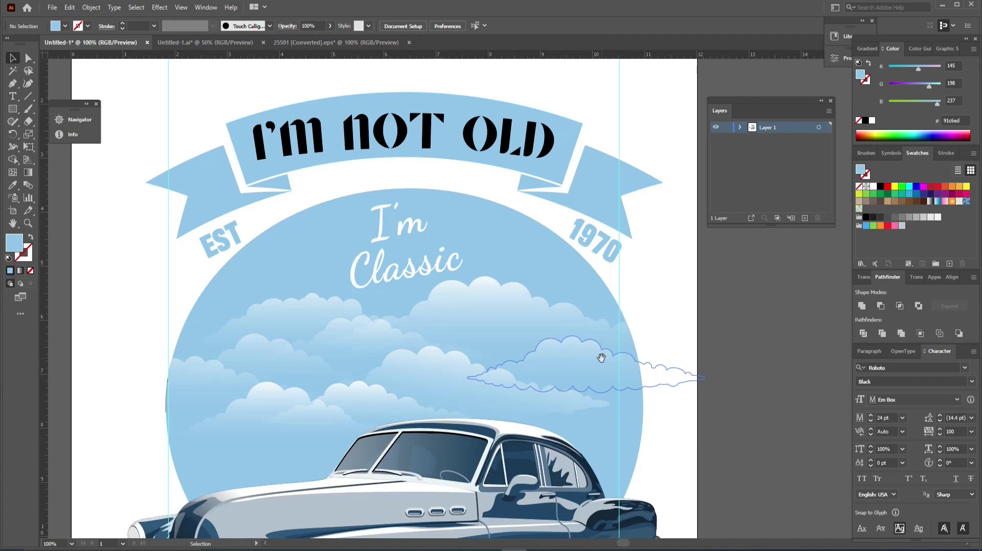
drag(591, 400, 598, 288)
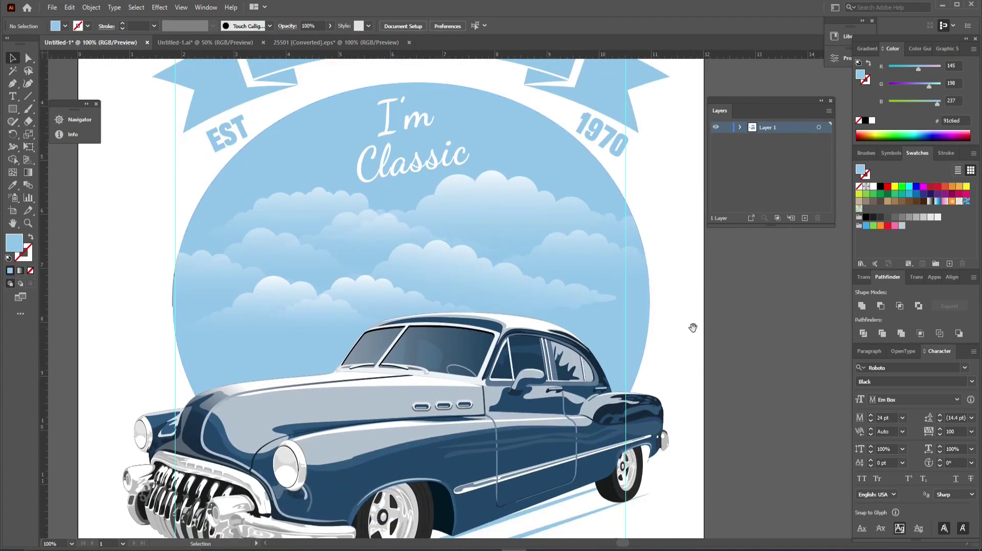
drag(527, 257, 532, 405)
drag(525, 335, 521, 304)
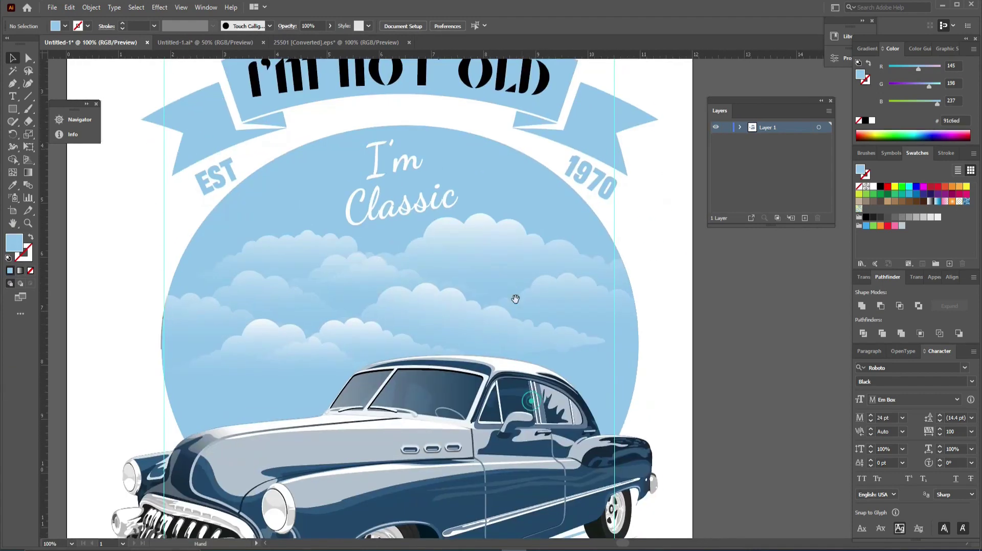
scroll(521, 399, down, 3)
scroll(520, 409, down, 3)
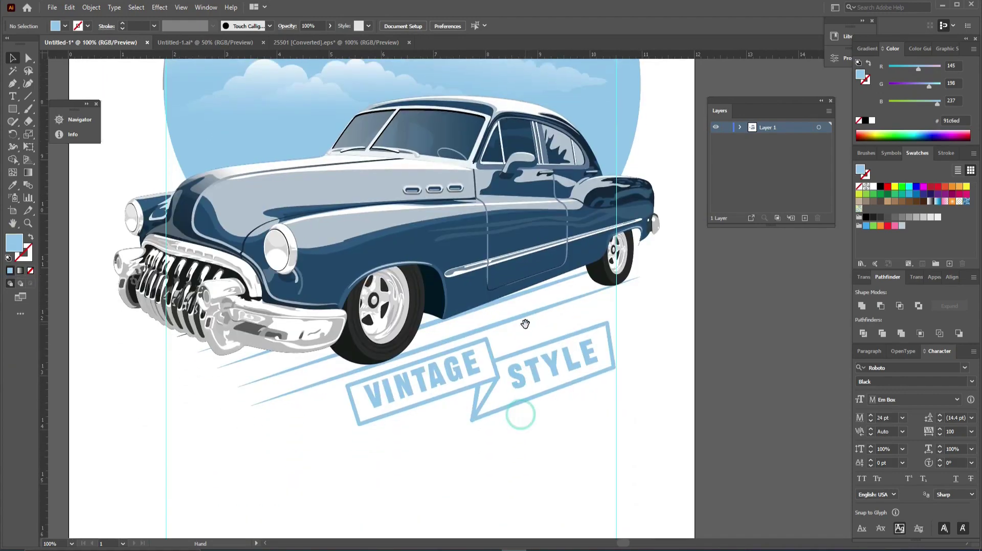